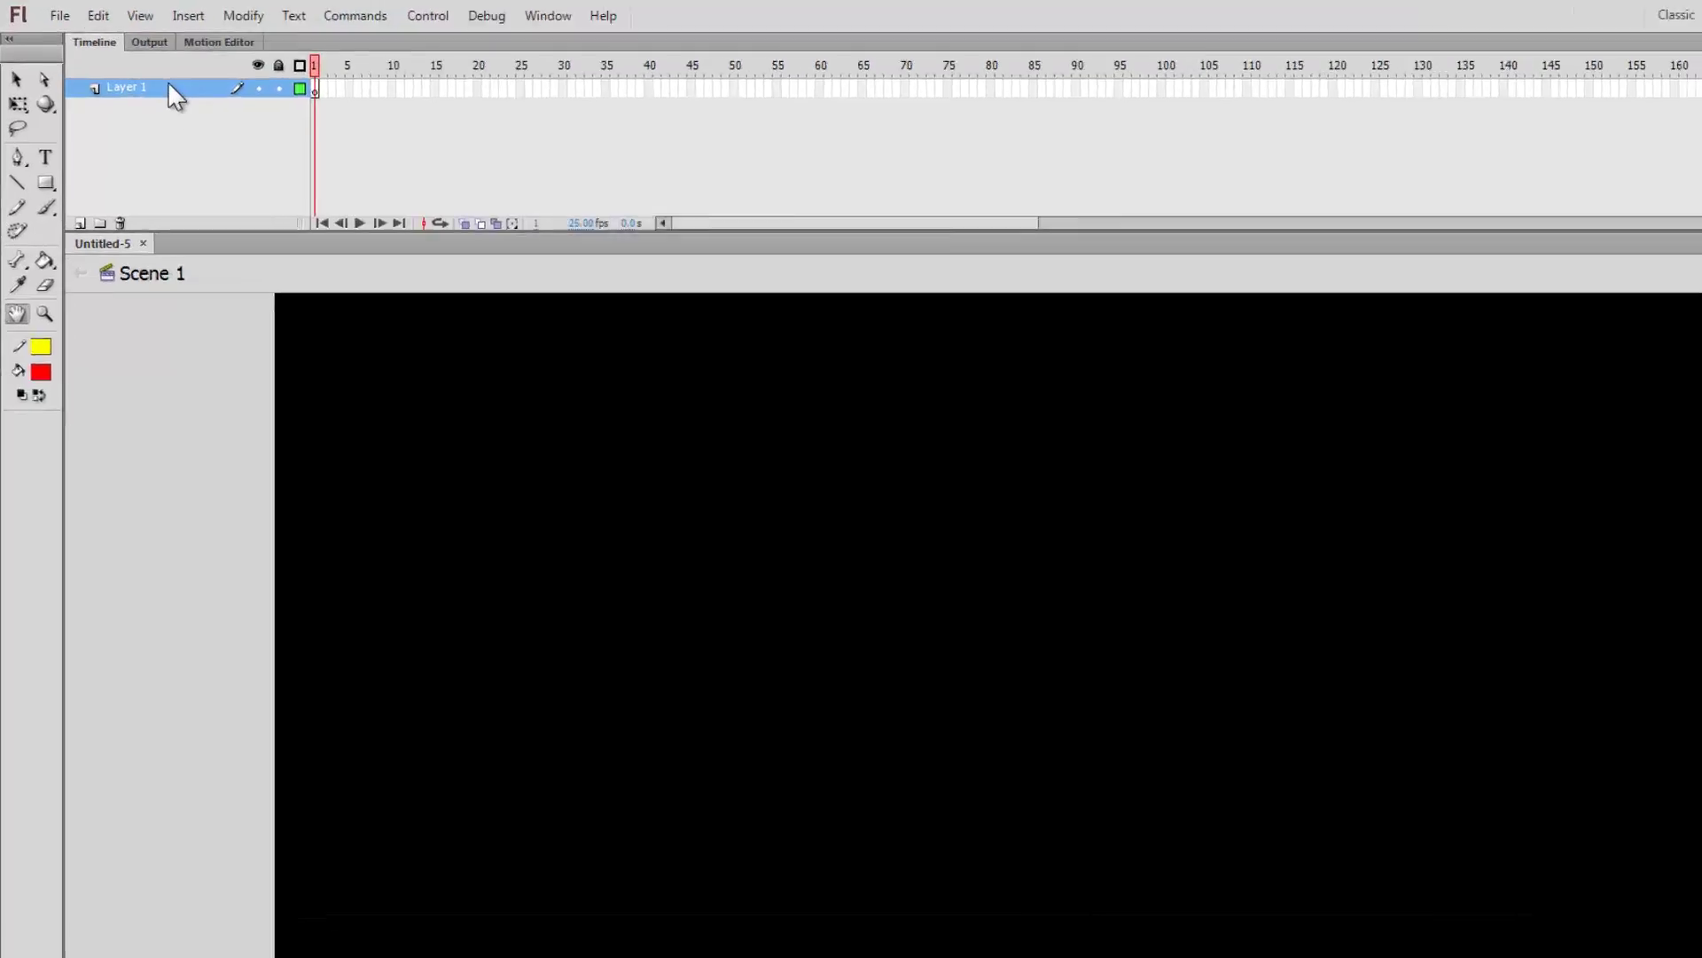
Add Layer 2 and draw a diagonal yellow line toward the stage's lower right
right_click(142, 70)
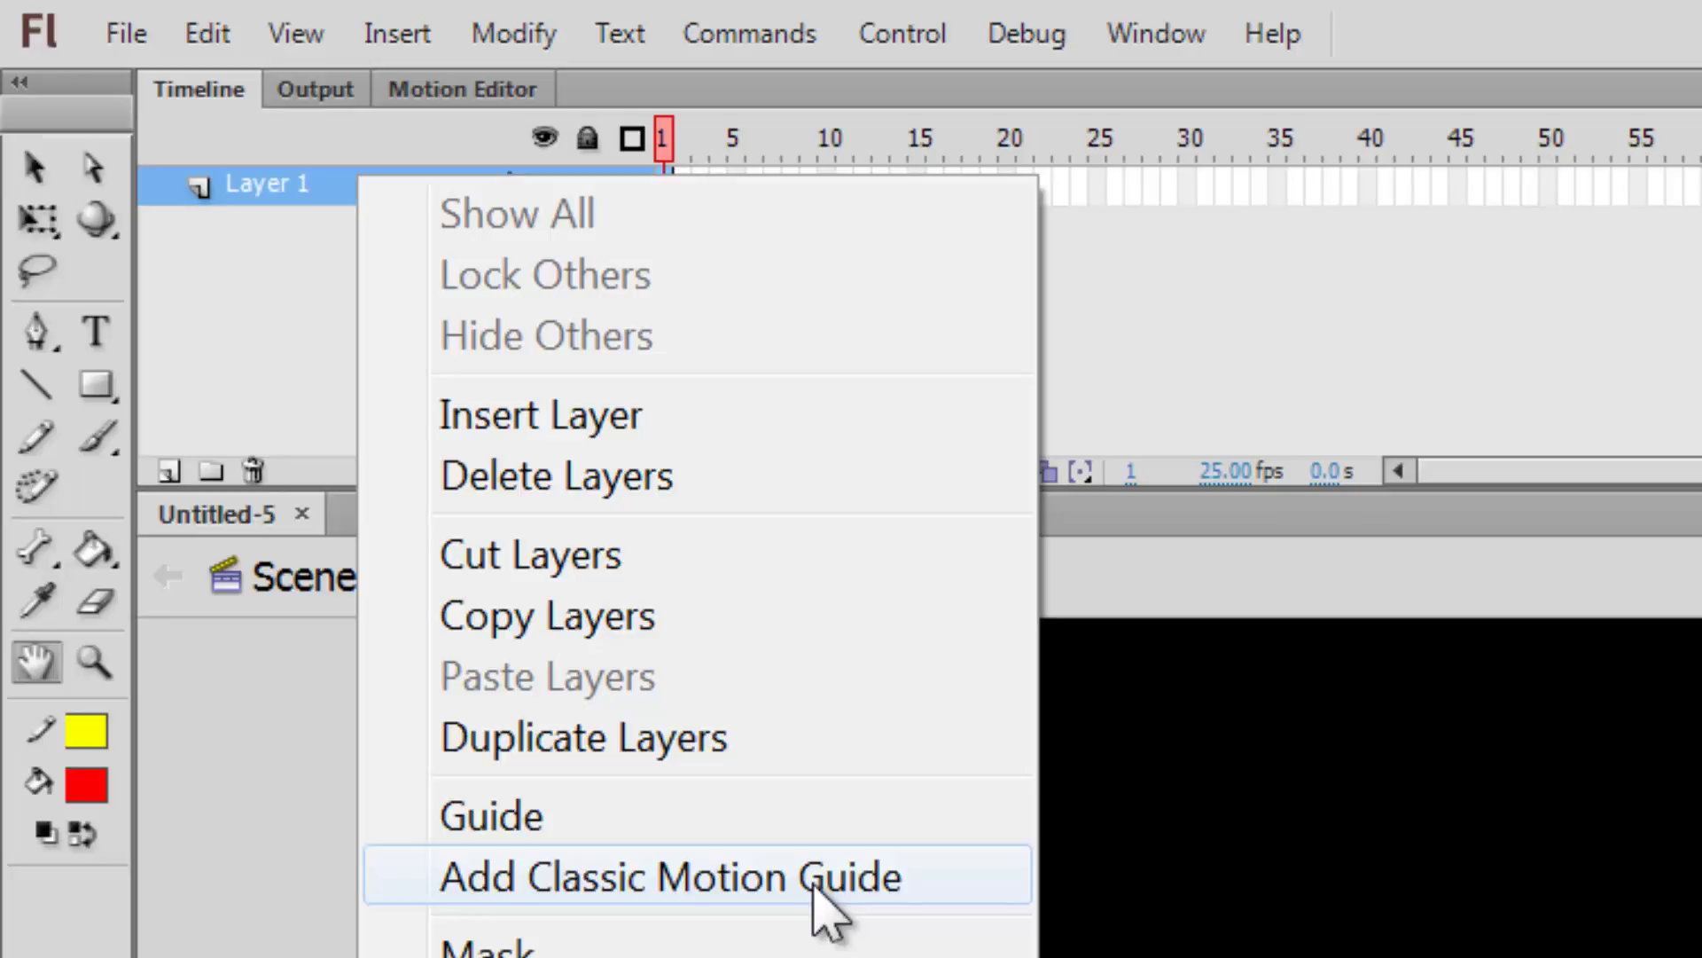
left_click(257, 736)
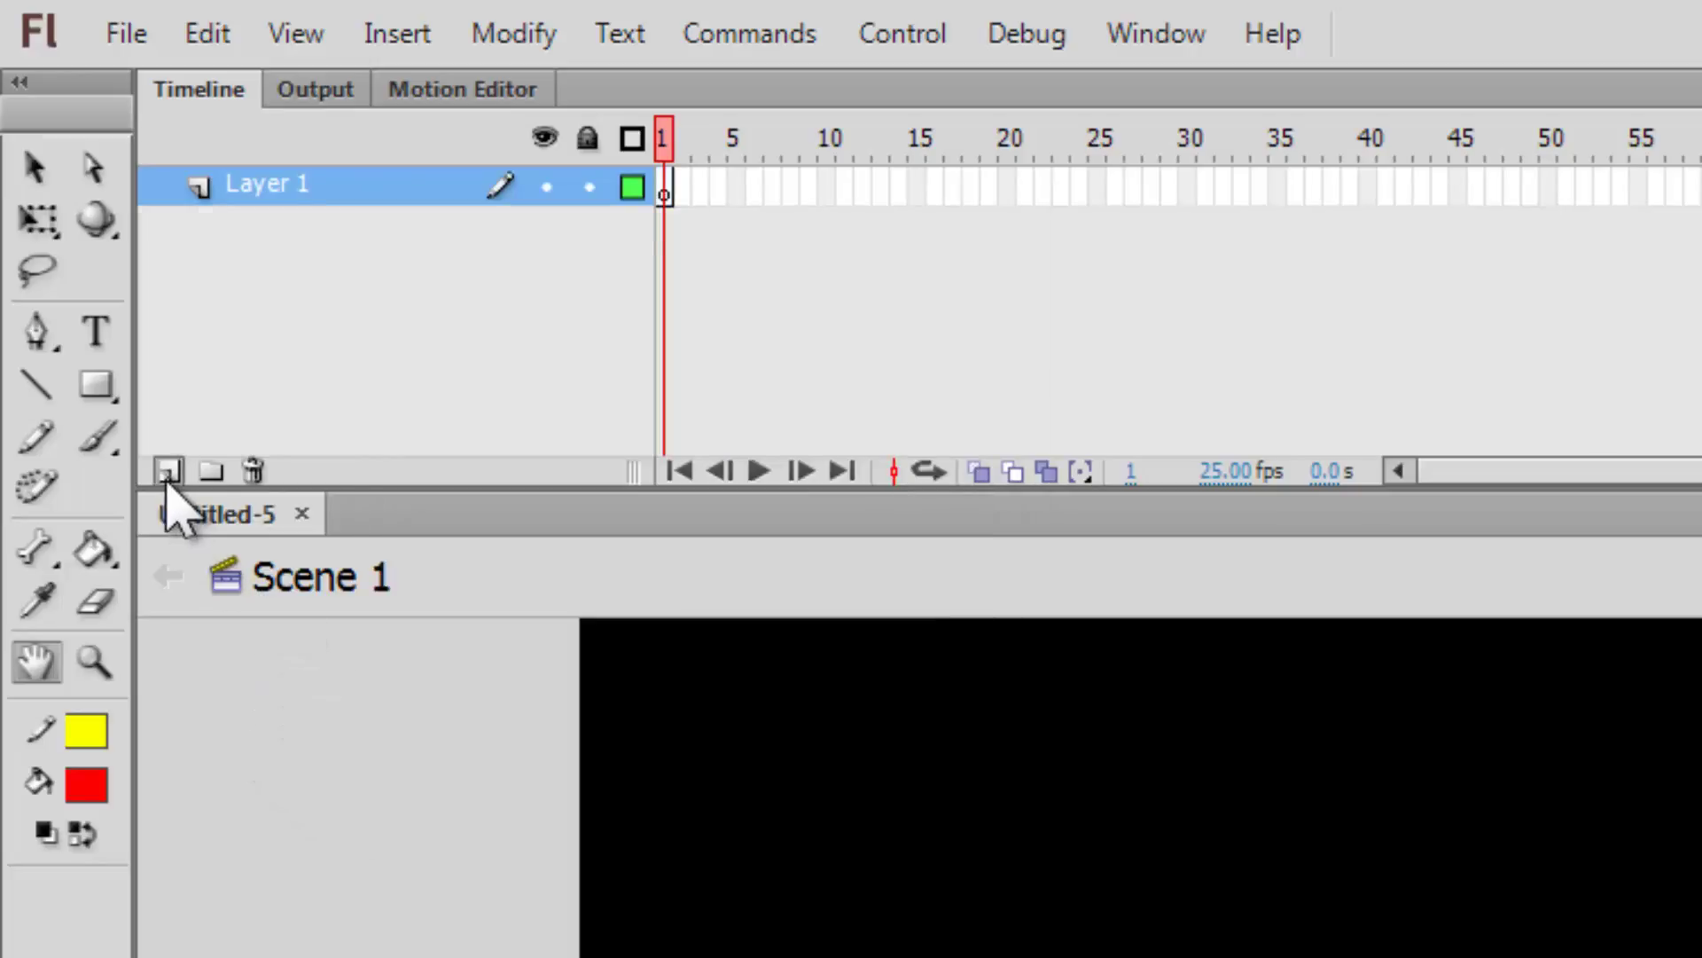
left_click(168, 473)
left_click(36, 385)
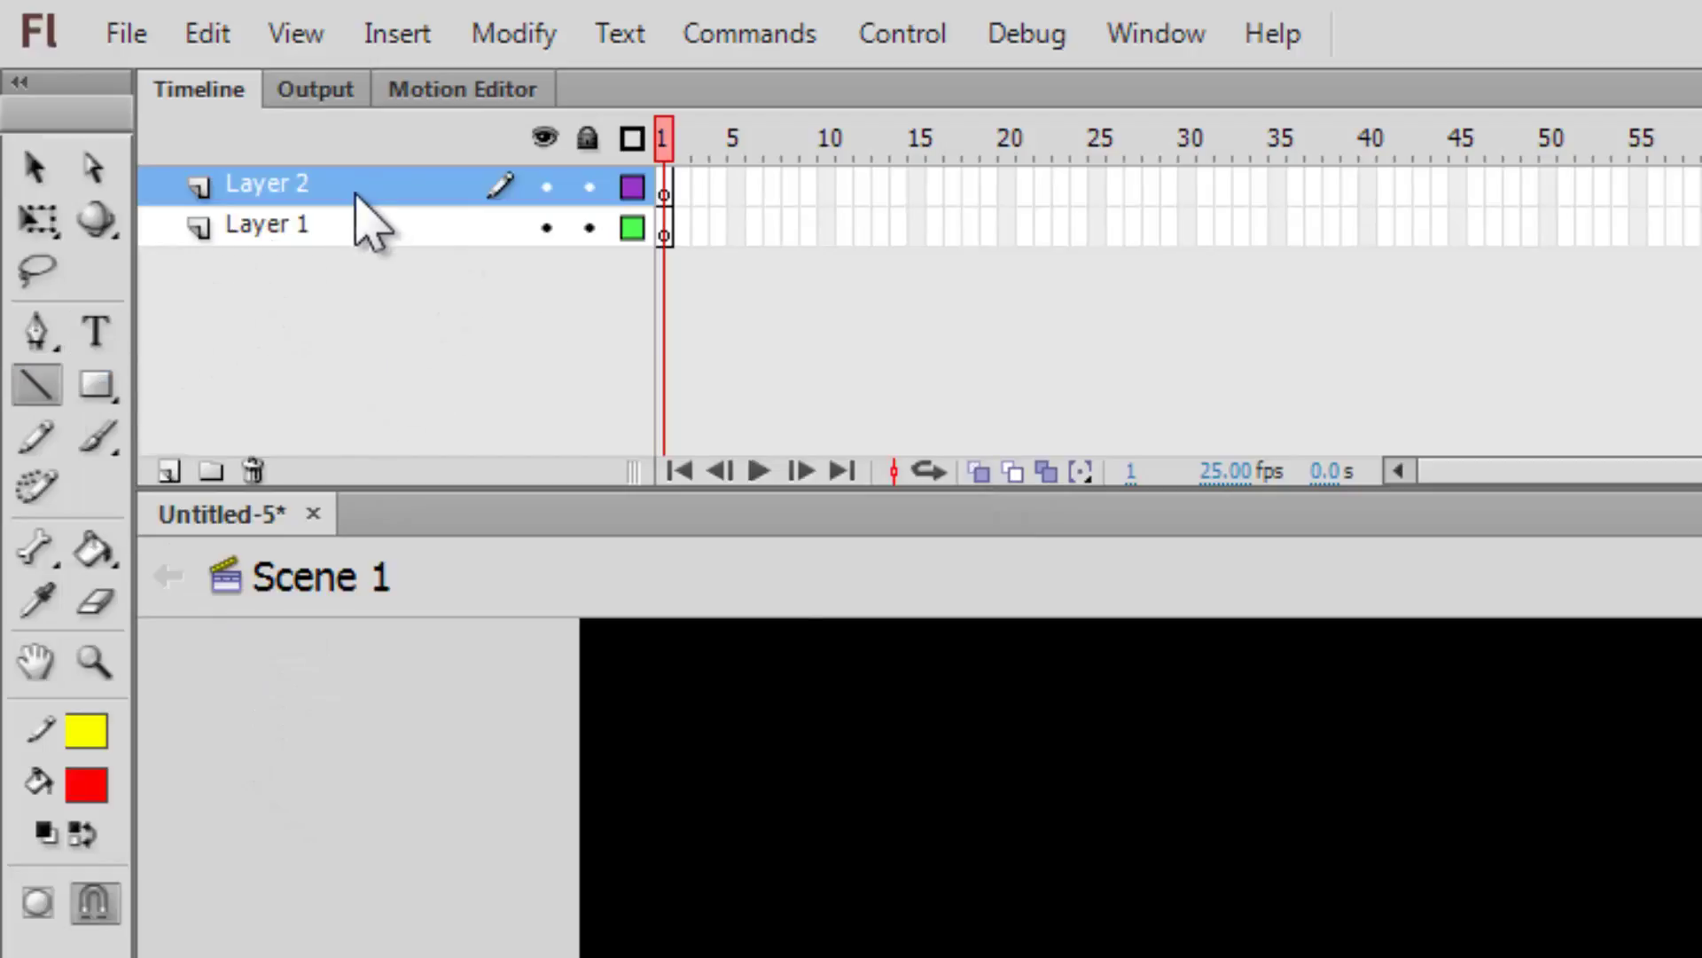
left_click_drag(830, 814, 1087, 957)
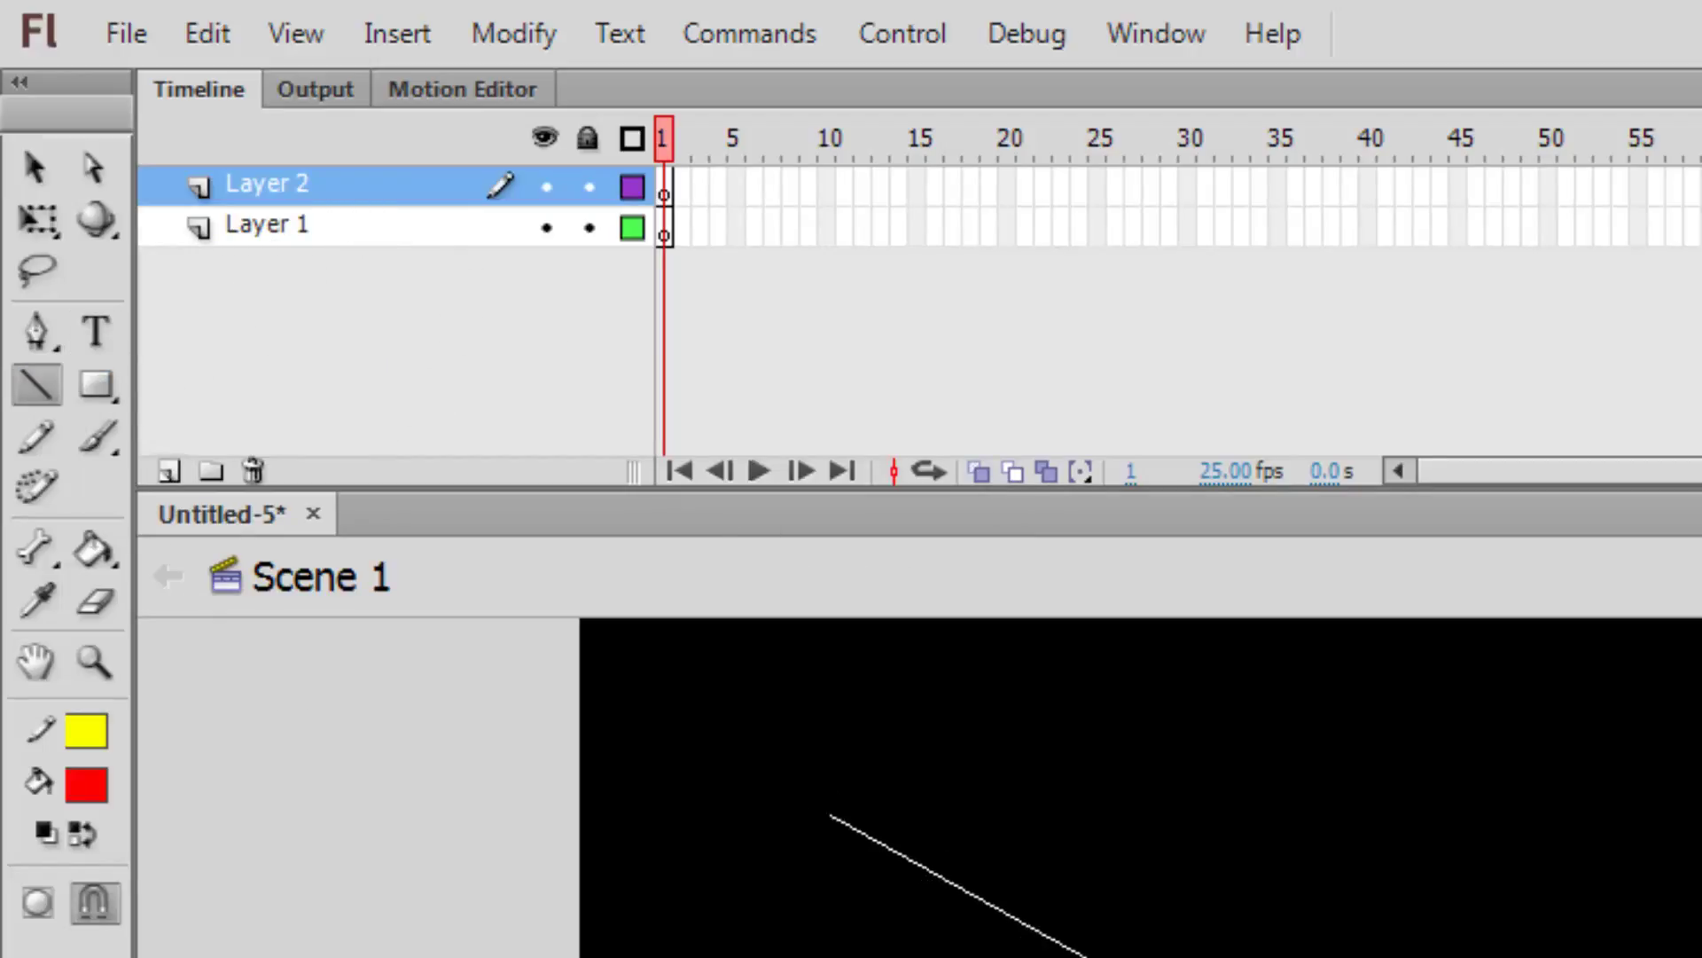
Draw a red square on Layer 1 at the line's upper end and make Layer 2 its guide
left_click(266, 226)
left_click(96, 385)
left_click_drag(784, 740, 918, 877)
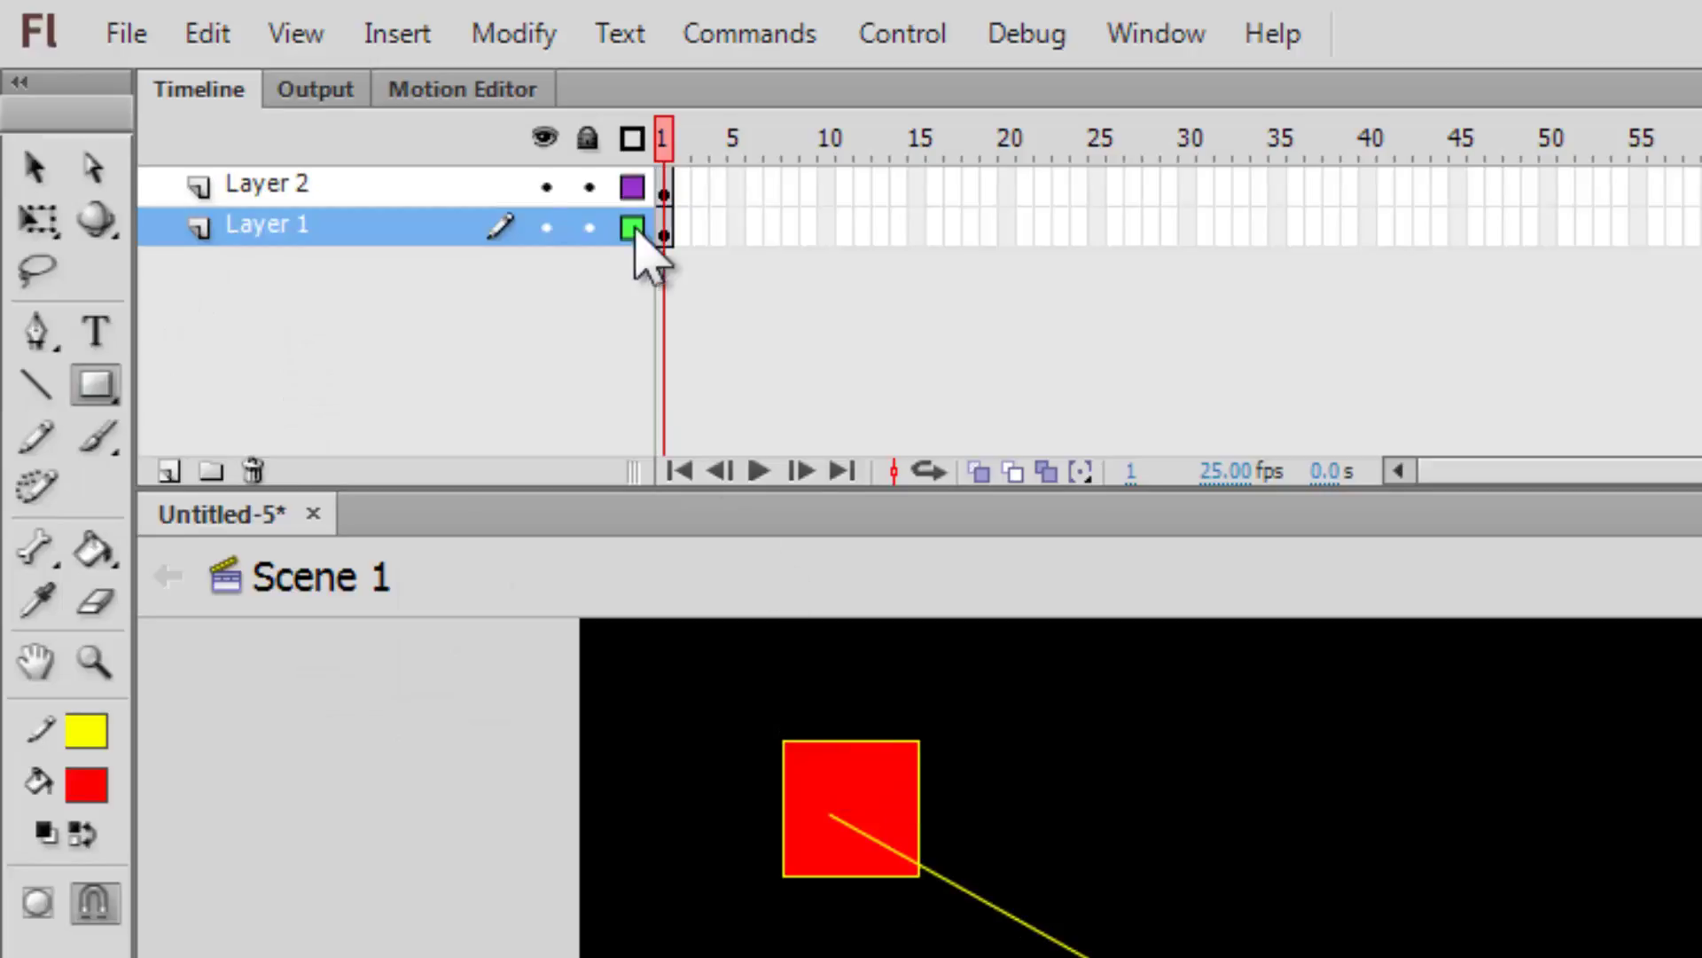
right_click(497, 184)
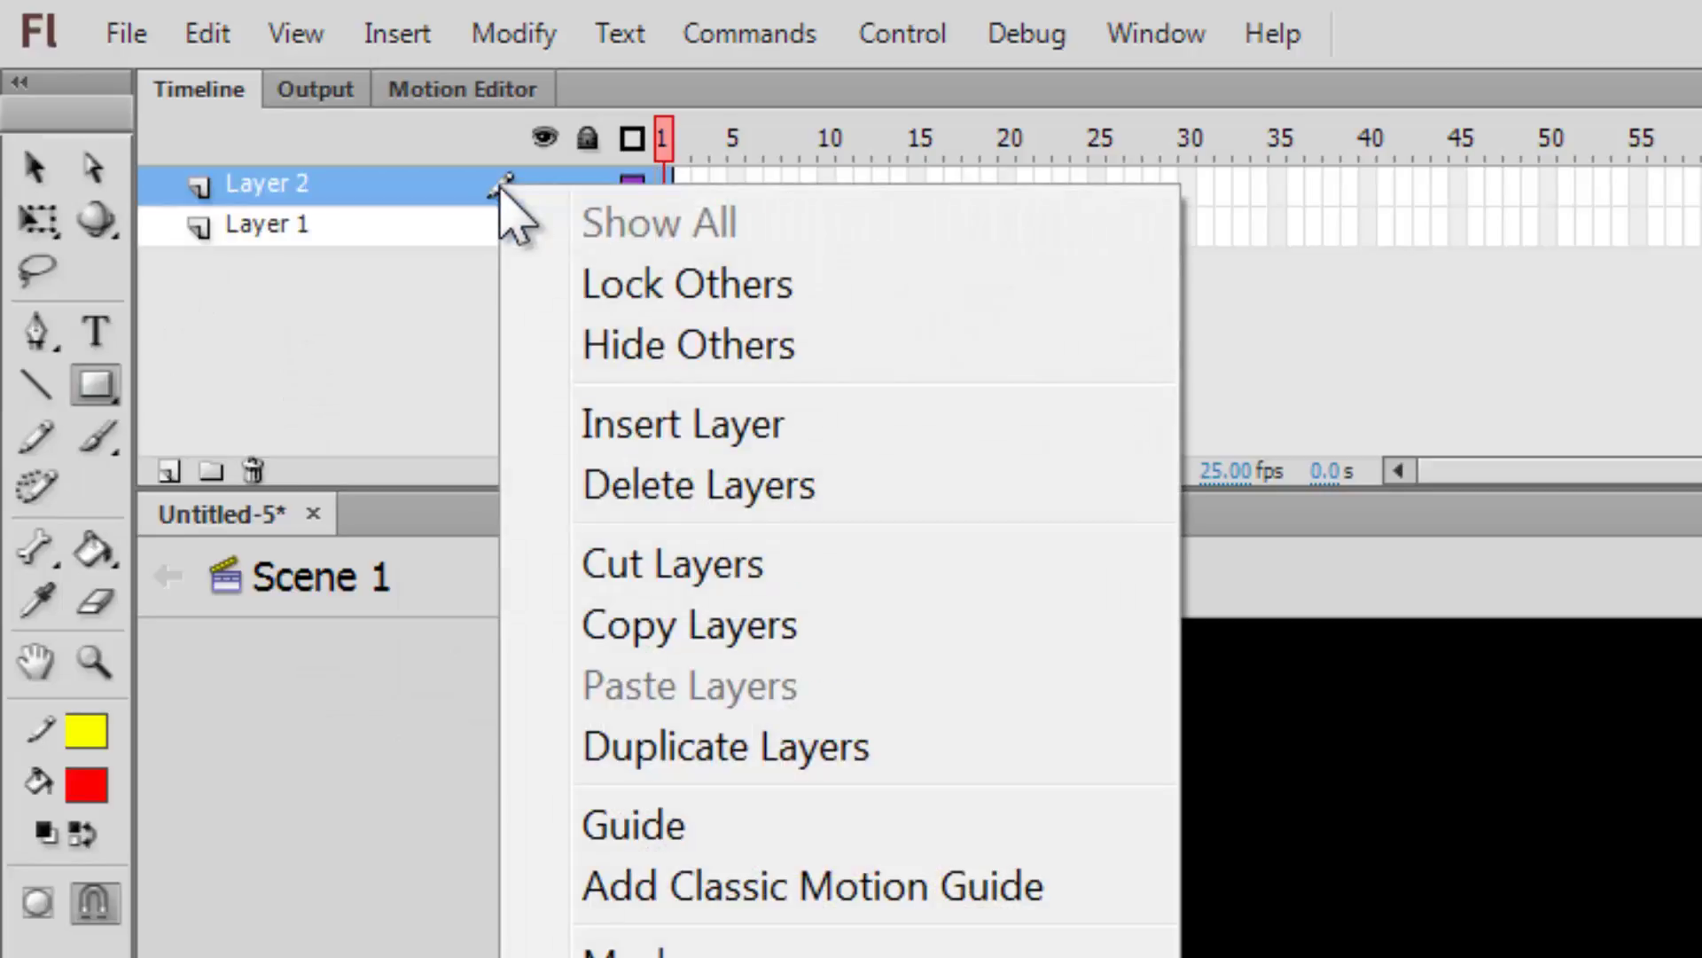
left_click(662, 826)
left_click_drag(266, 239, 285, 216)
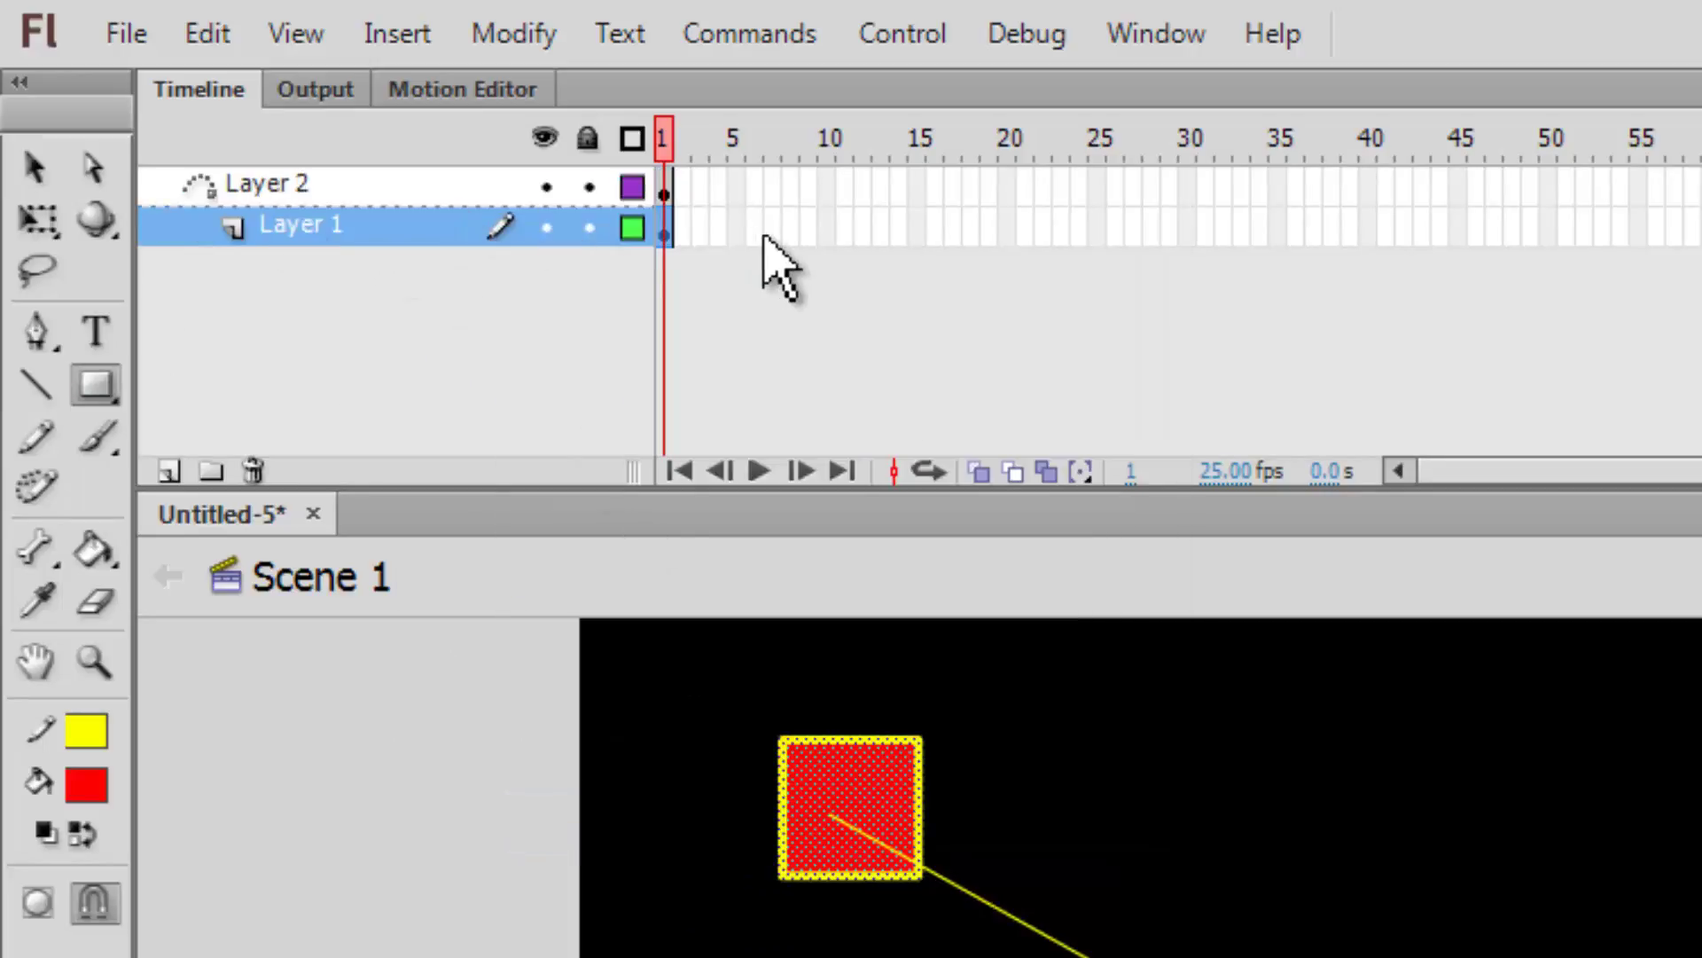
Create a classic tween on Layer 1 extending both layers to frame 80
right_click(669, 232)
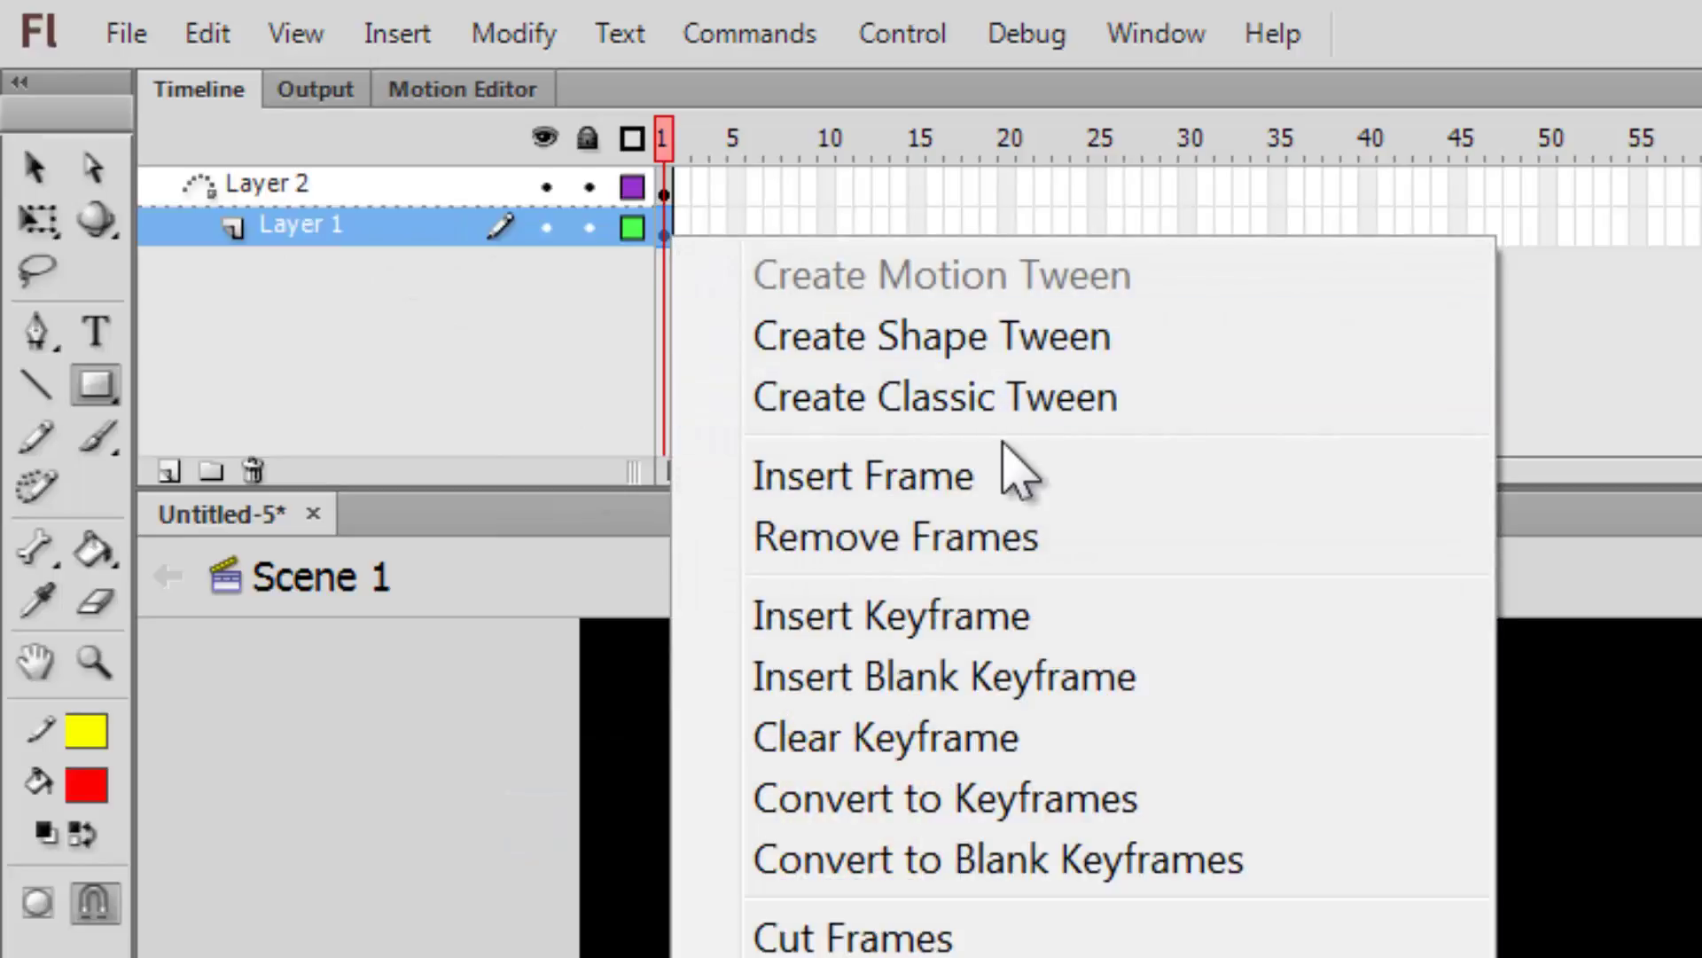
left_click(908, 390)
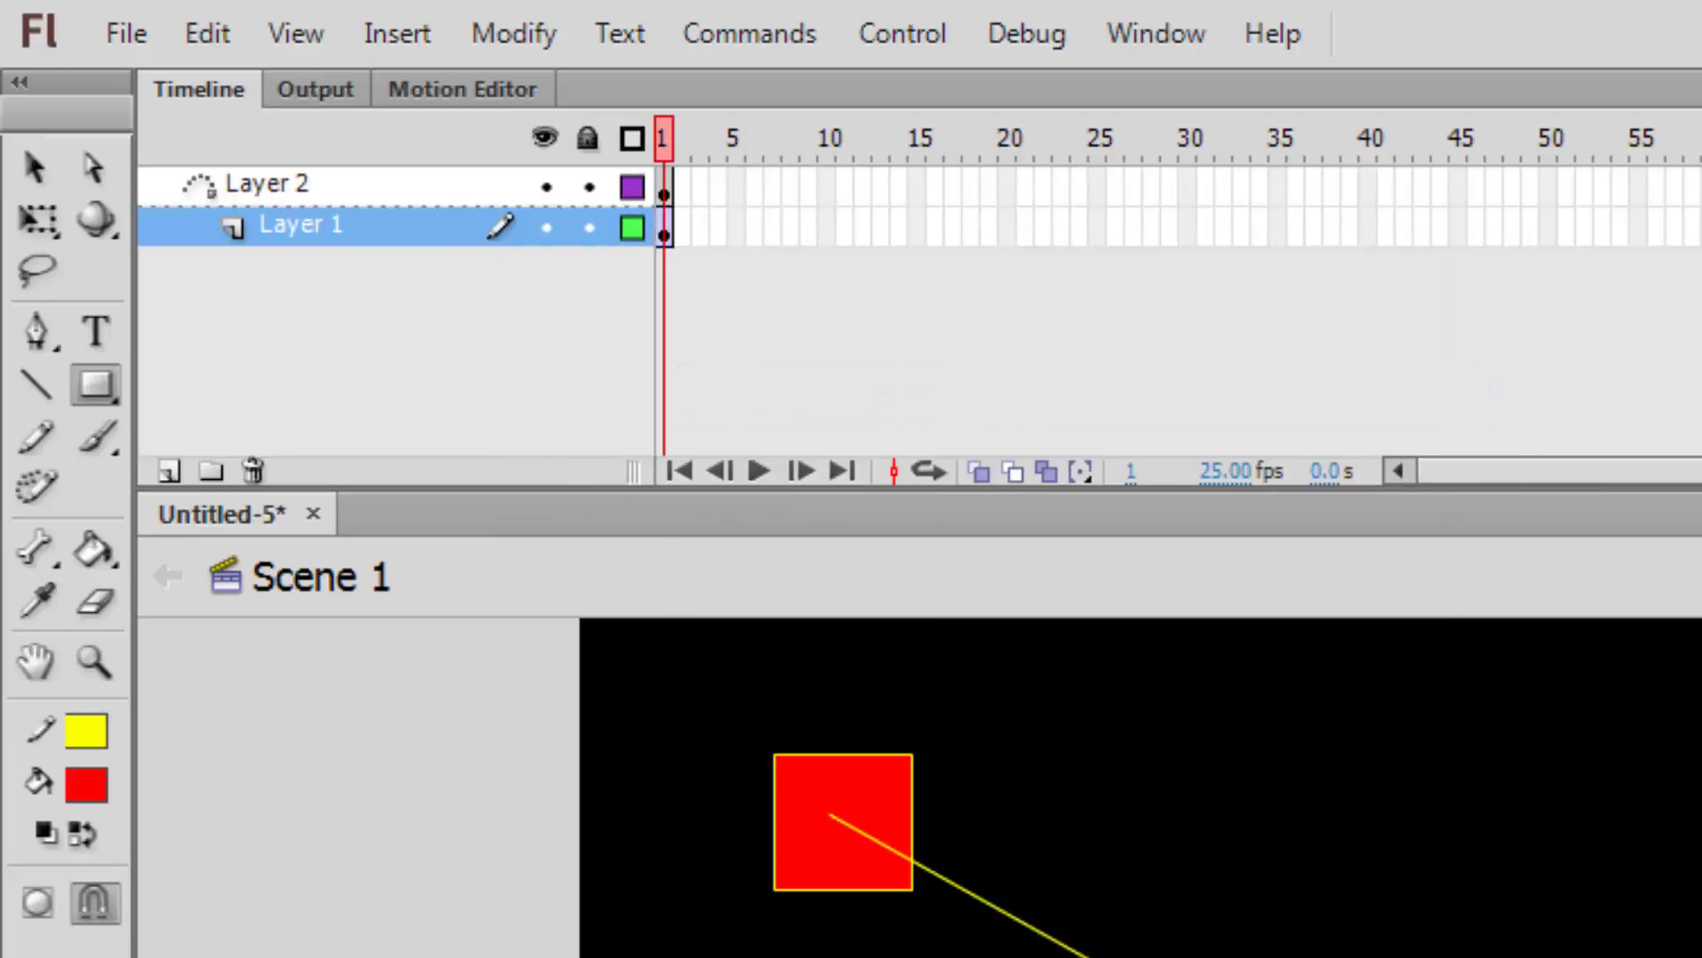
key("F6")
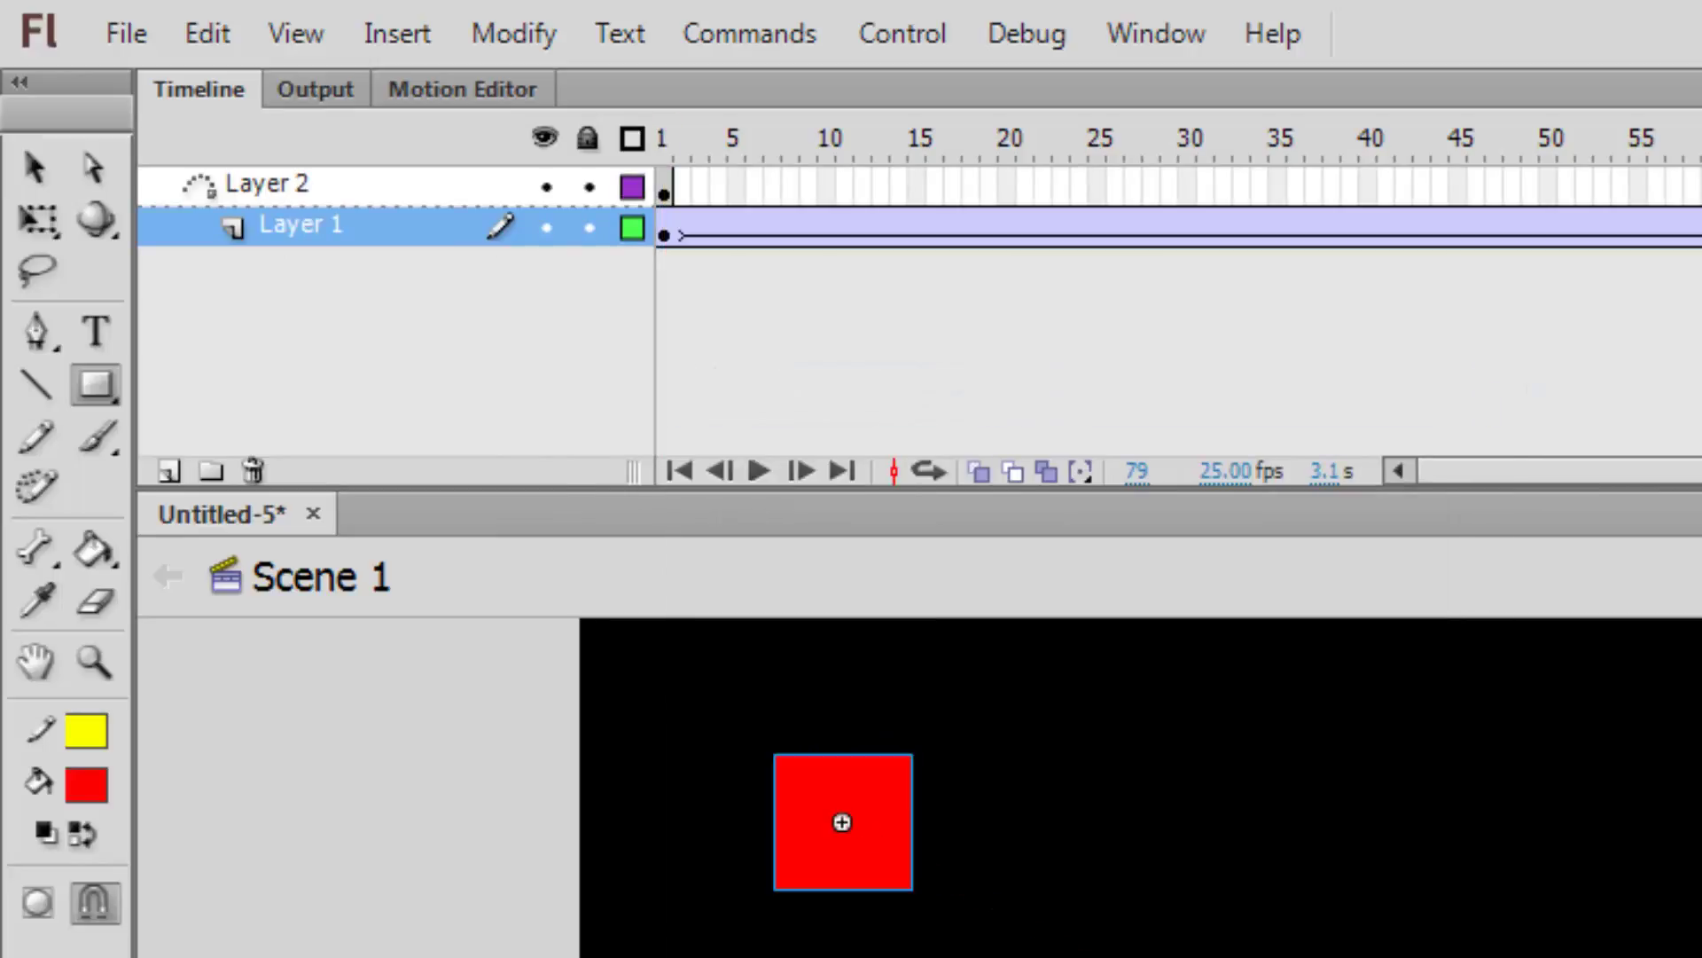
left_click(814, 73)
key("F5")
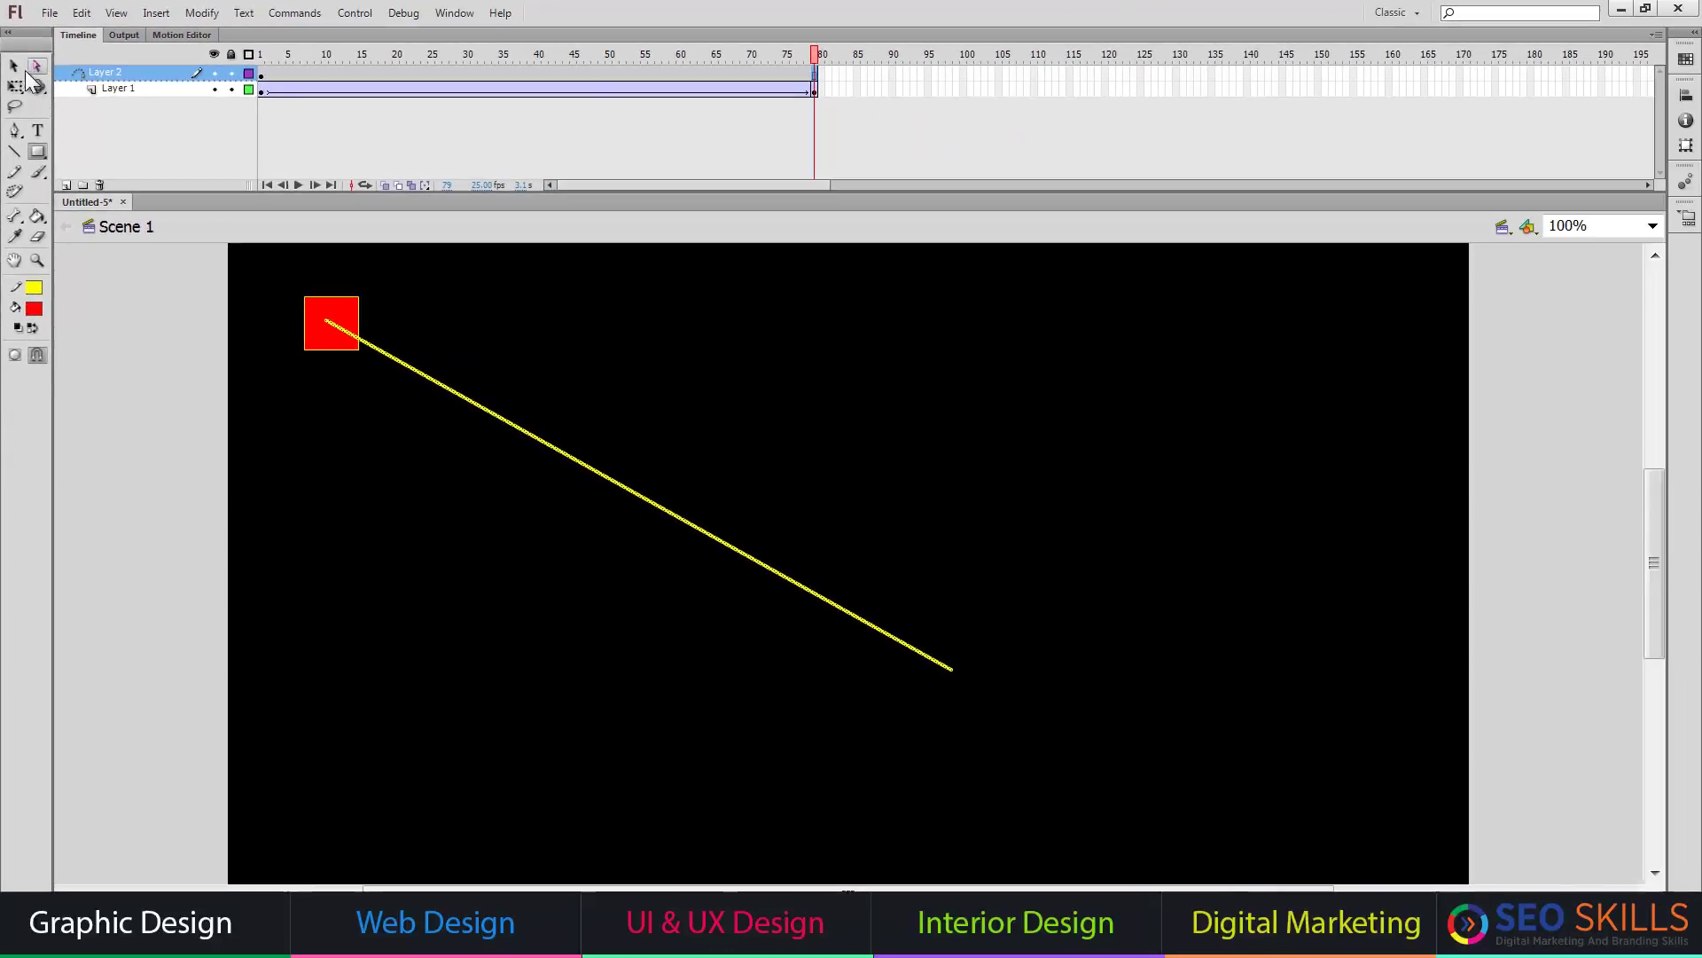
Snap the red square to the guide's lower end at frame 80, then curve the guide
left_click(13, 66)
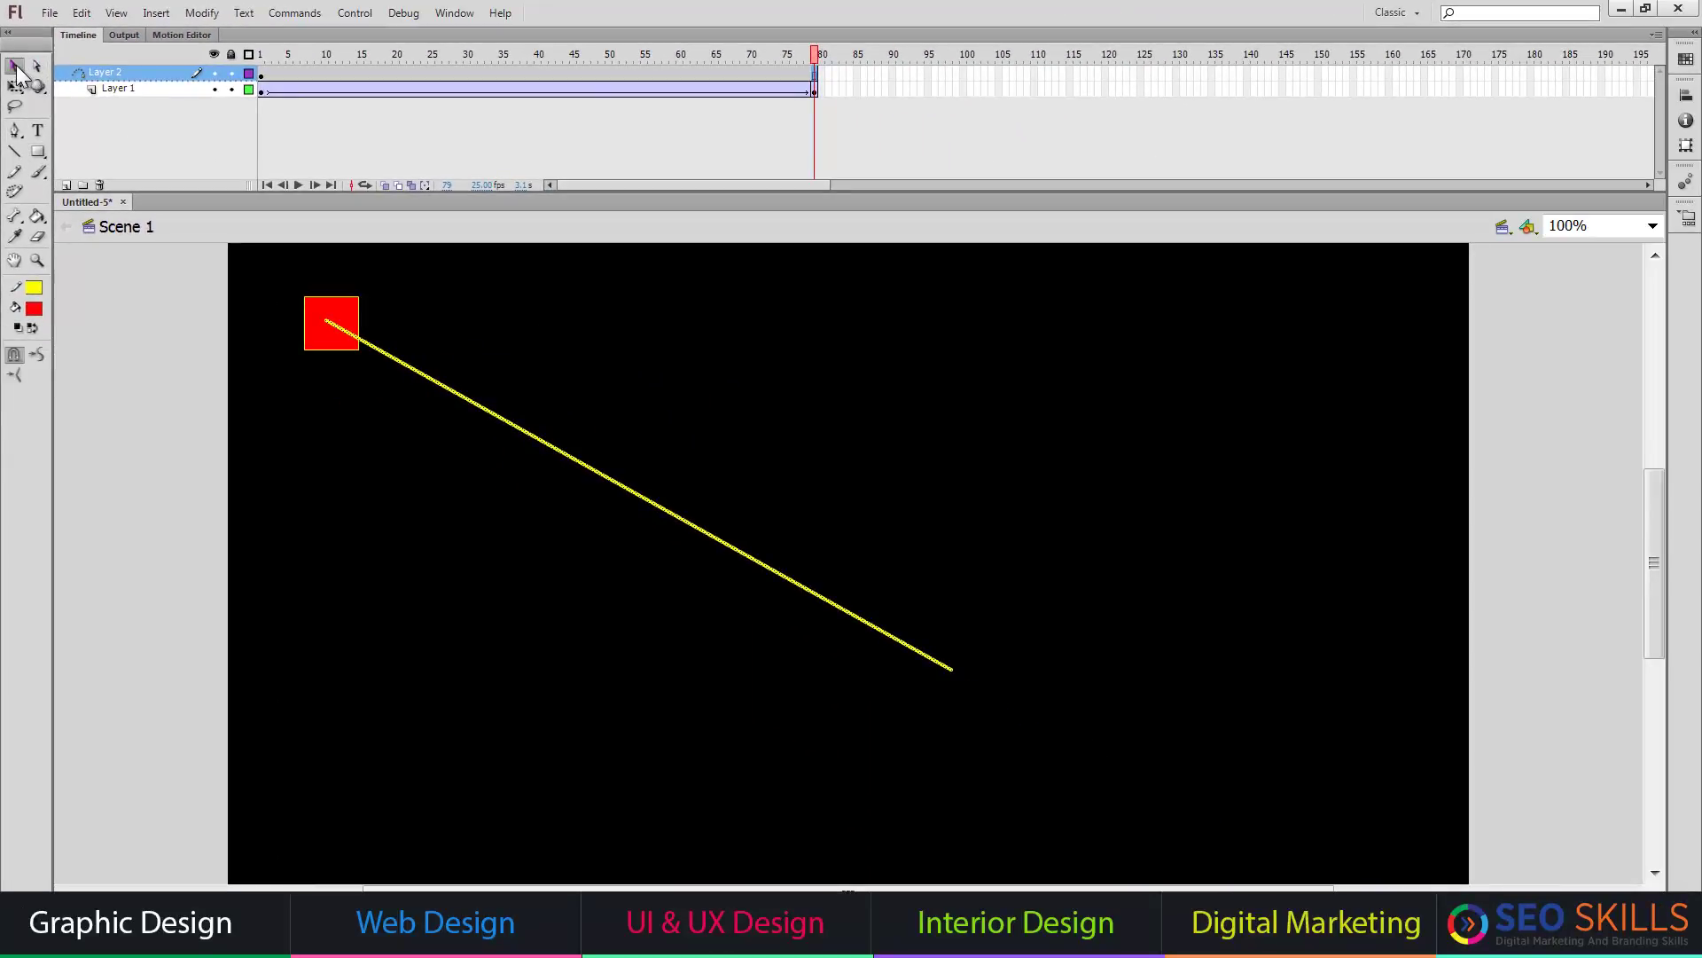
left_click(257, 404)
left_click_drag(337, 350, 938, 681)
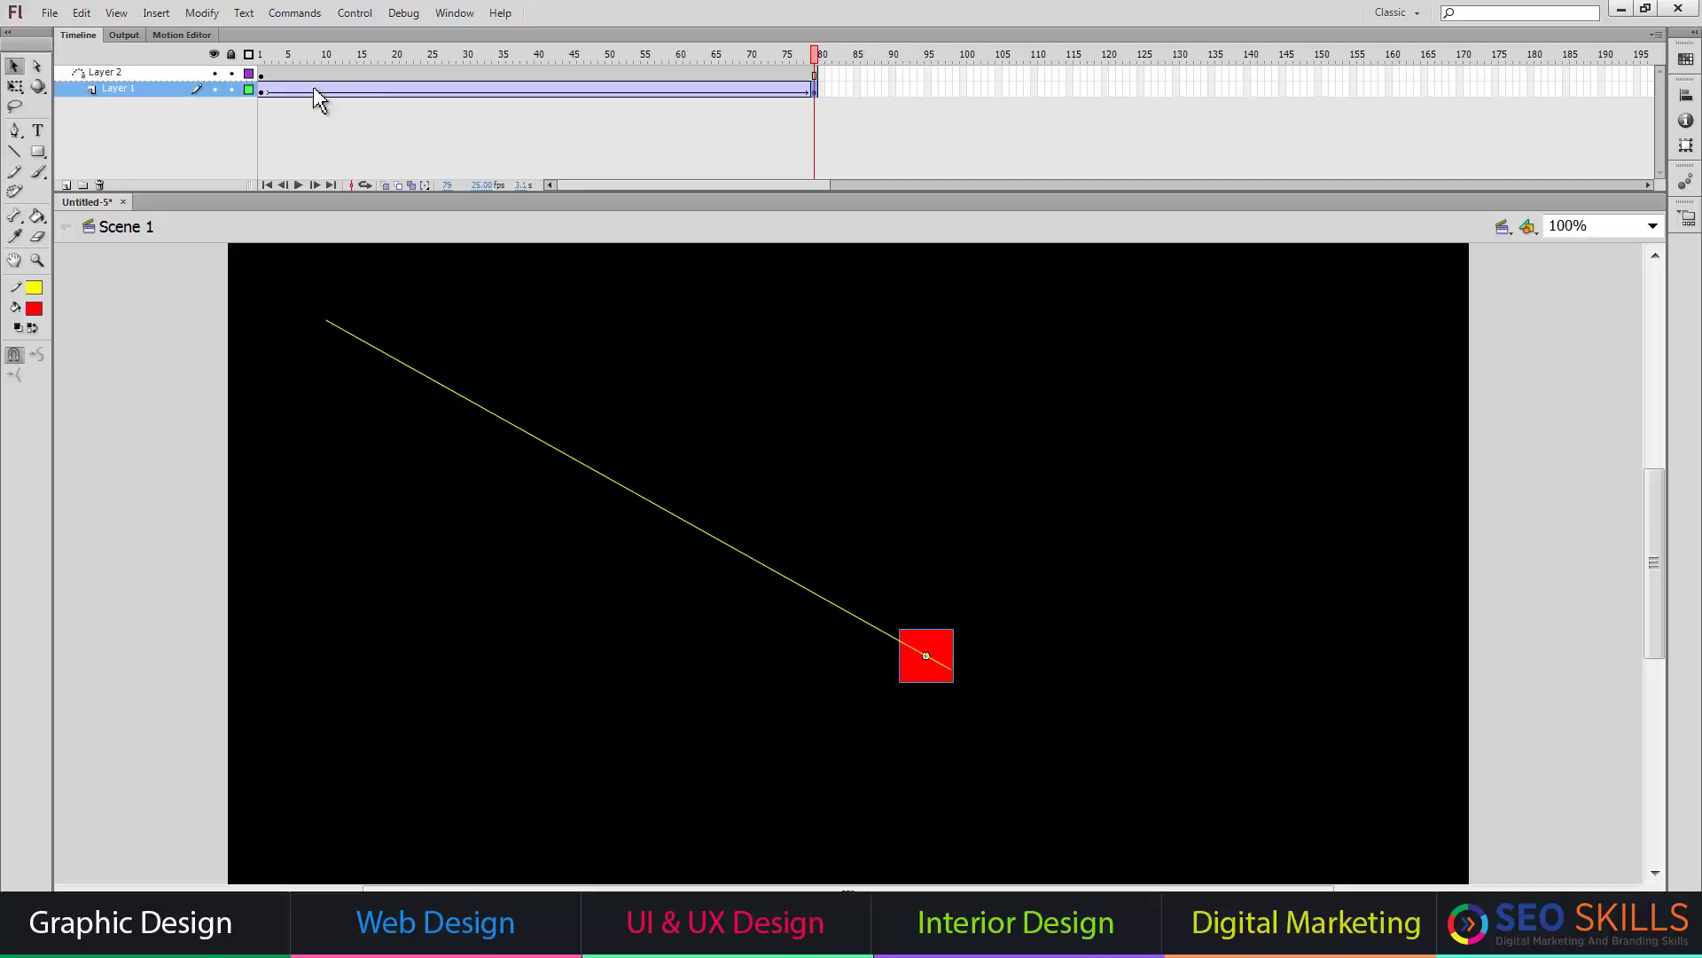
left_click_drag(813, 55, 264, 62)
mouse_move(590, 479)
left_mouse_down()
mouse_move(478, 608)
mouse_move(418, 646)
left_mouse_up()
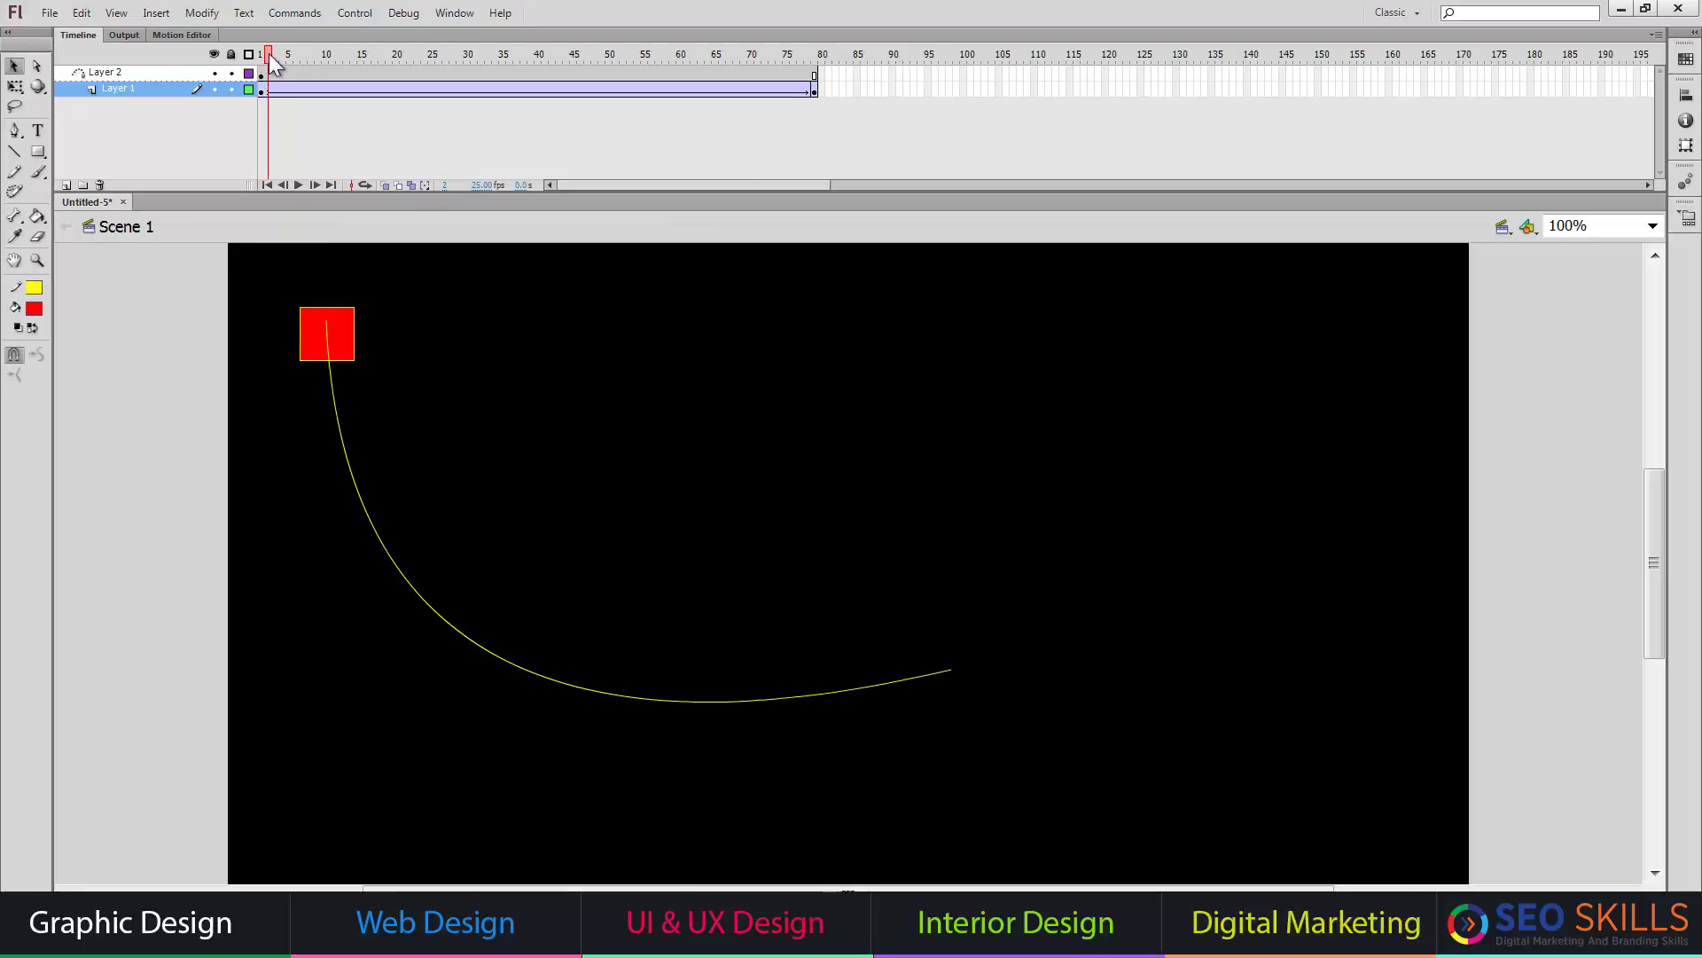
mouse_move(268, 53)
left_mouse_down()
mouse_move(380, 129)
mouse_move(849, 150)
left_mouse_up()
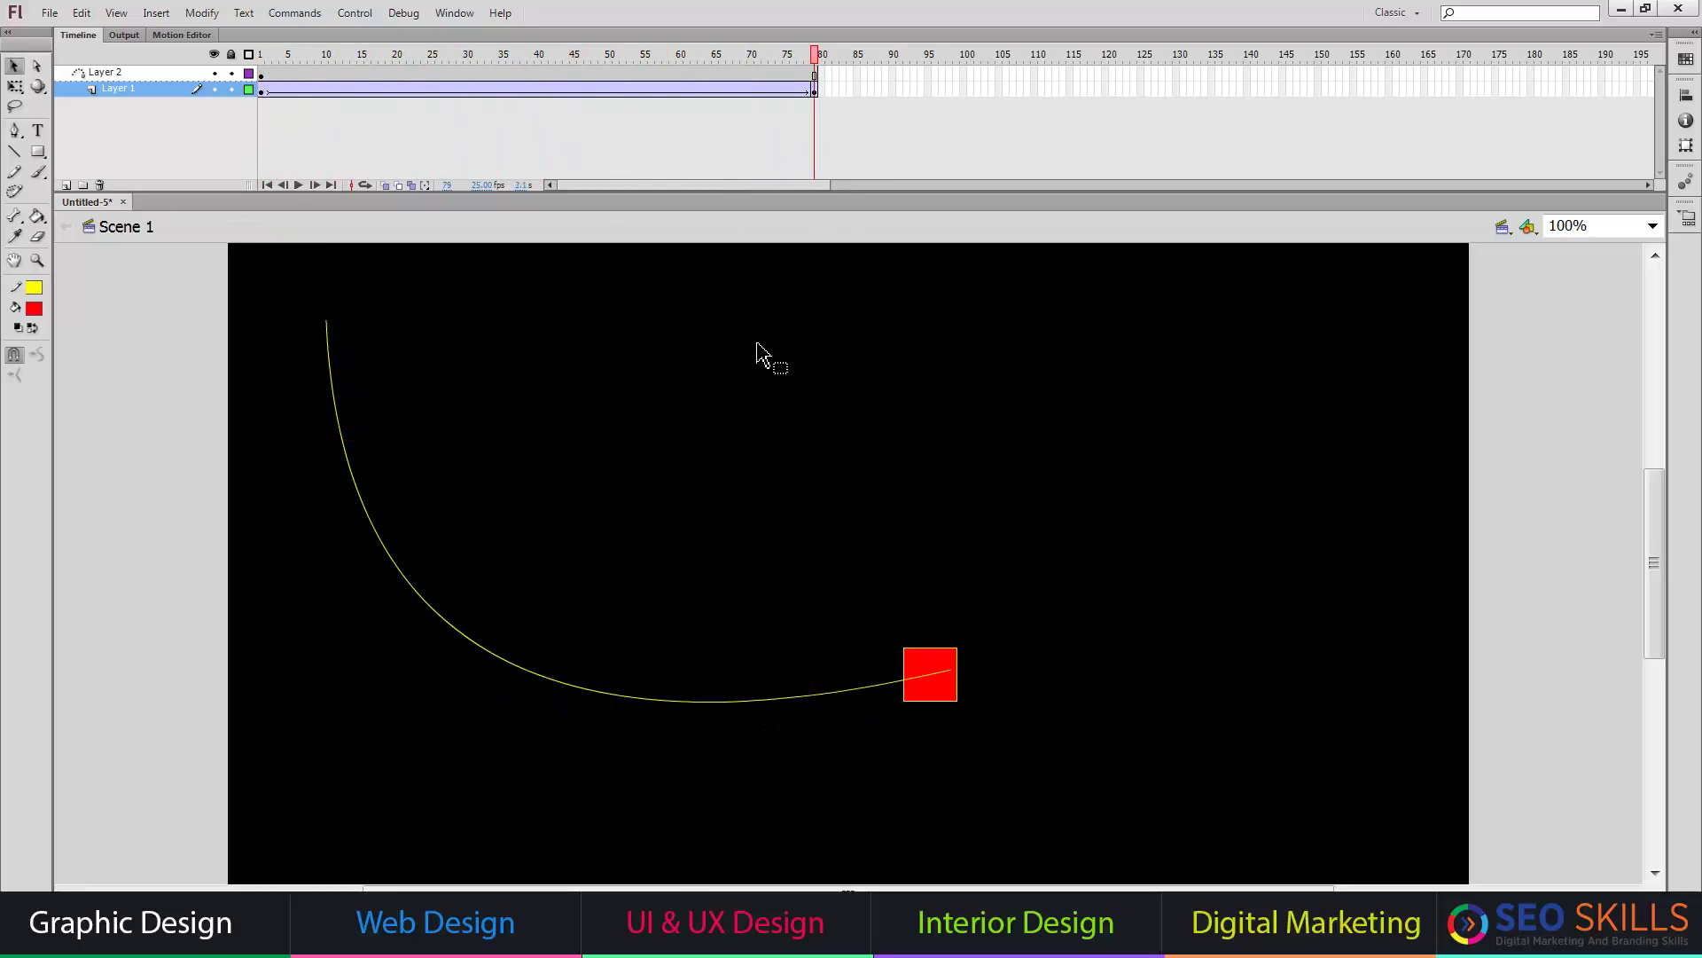
Create new document Untitled-6 and add a classic motion guide above its Layer 1
left_click(50, 14)
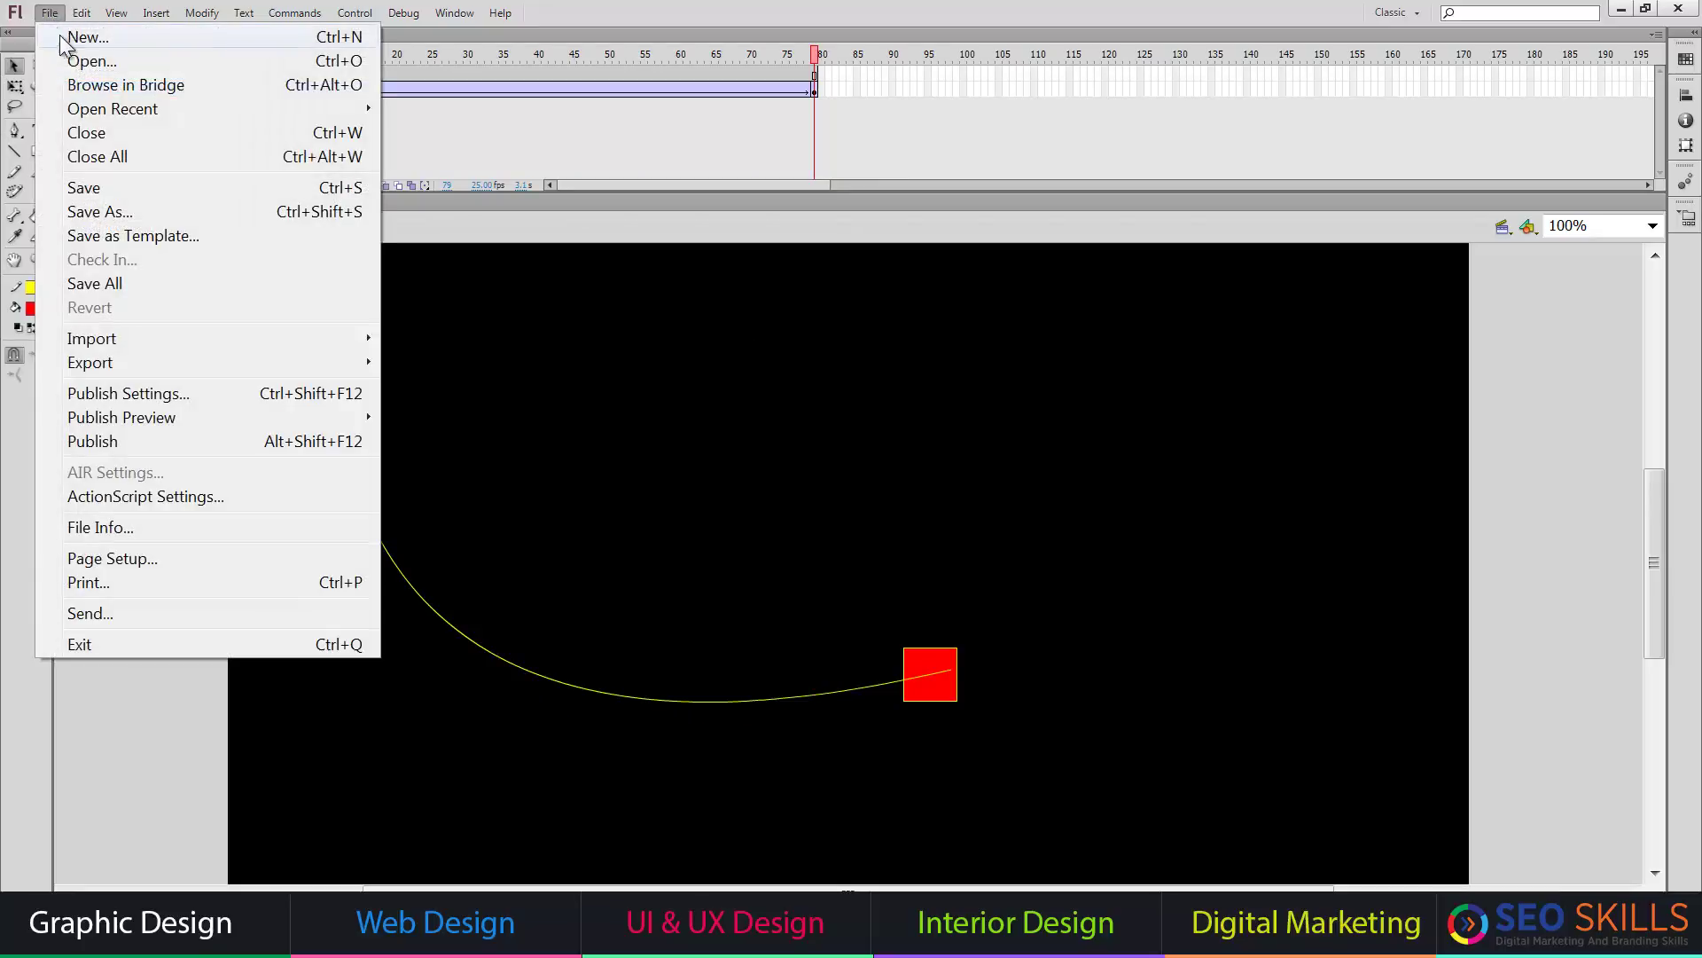
left_click(756, 623)
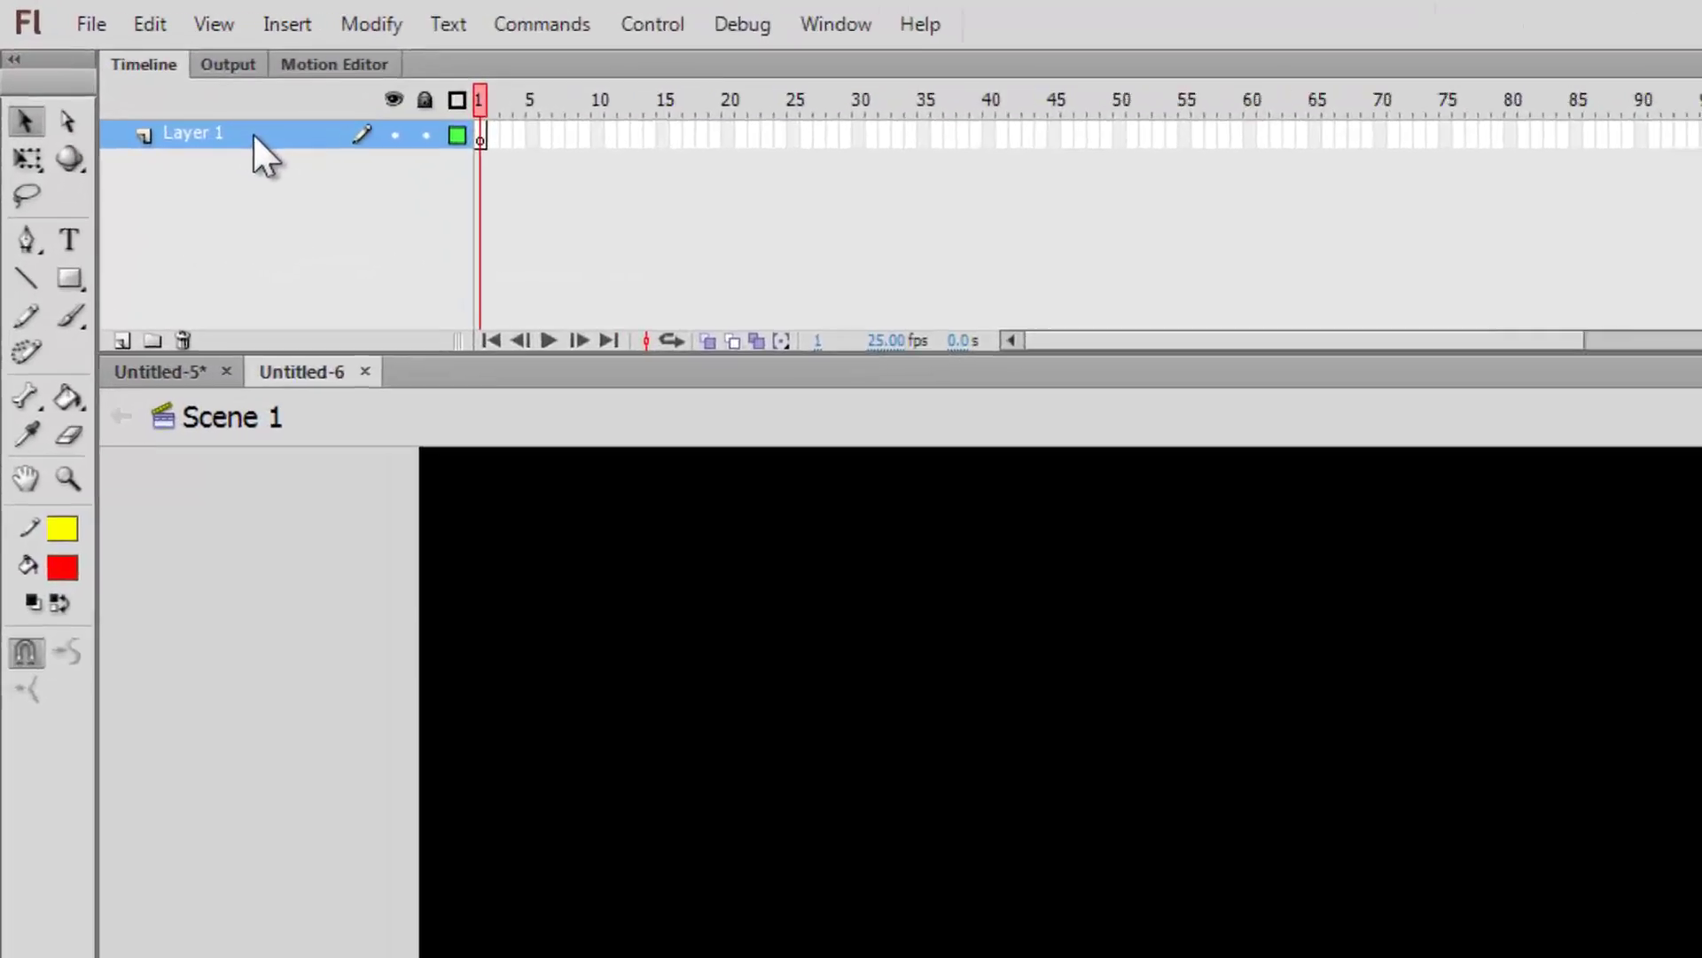
right_click(138, 74)
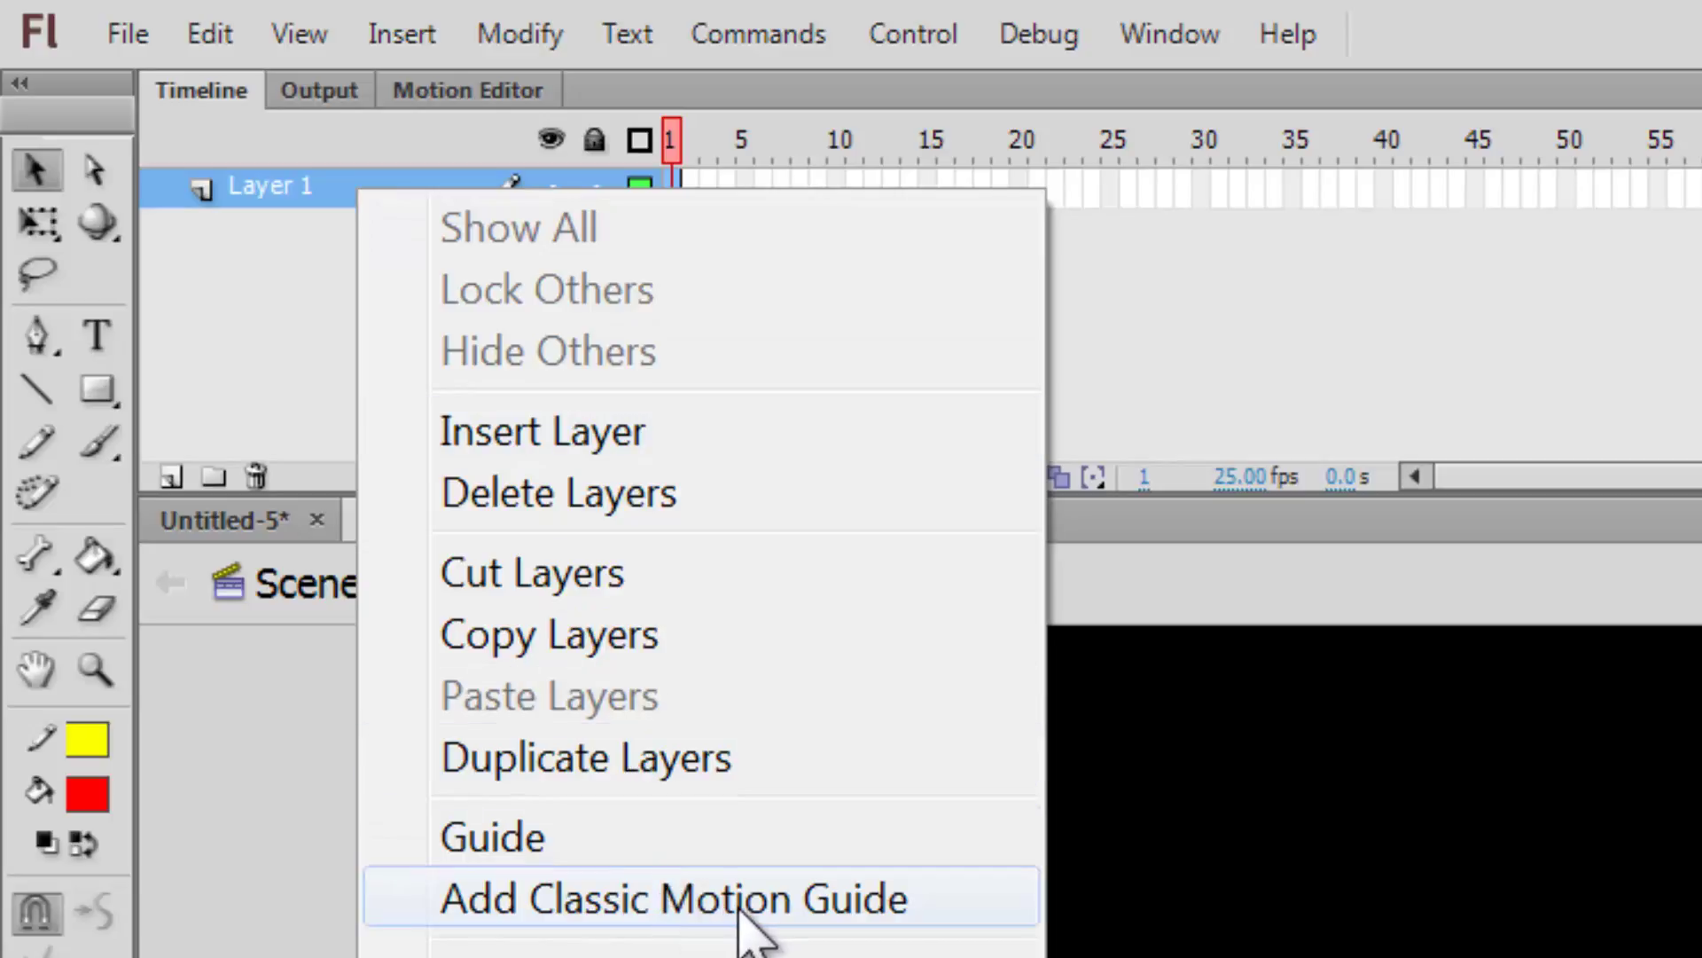
left_click(629, 917)
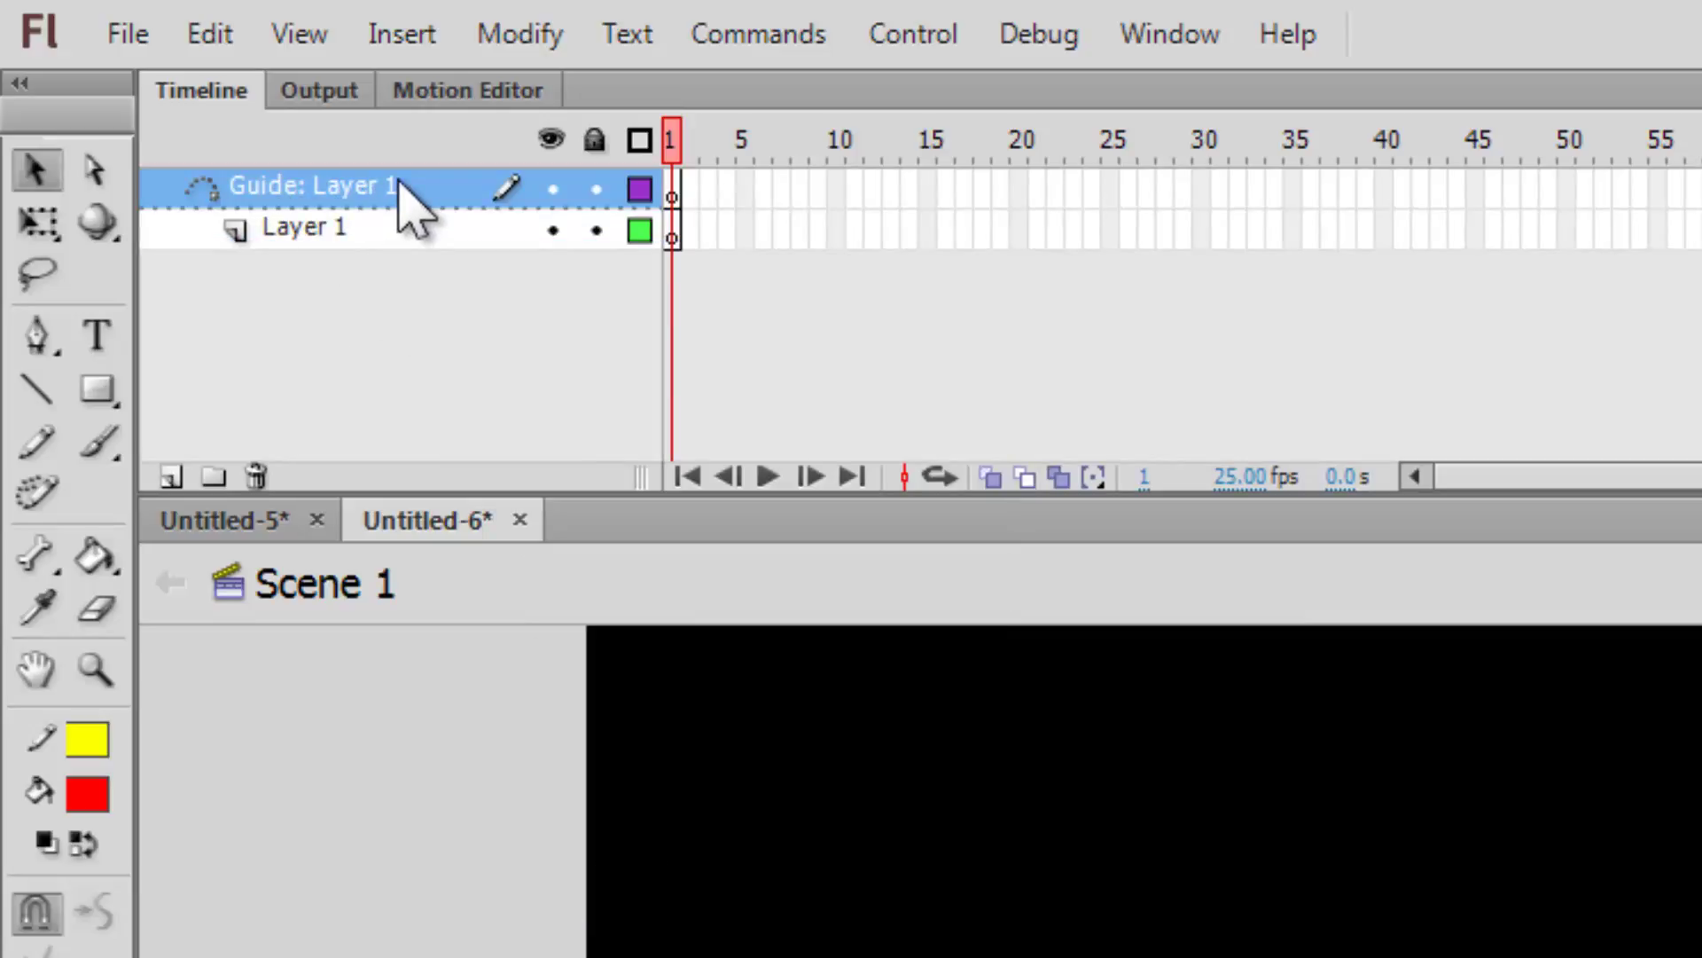
left_click(346, 235)
left_click(342, 195)
Add Layer 3 with its own classic motion guide, Guide: Layer 3
right_click(310, 188)
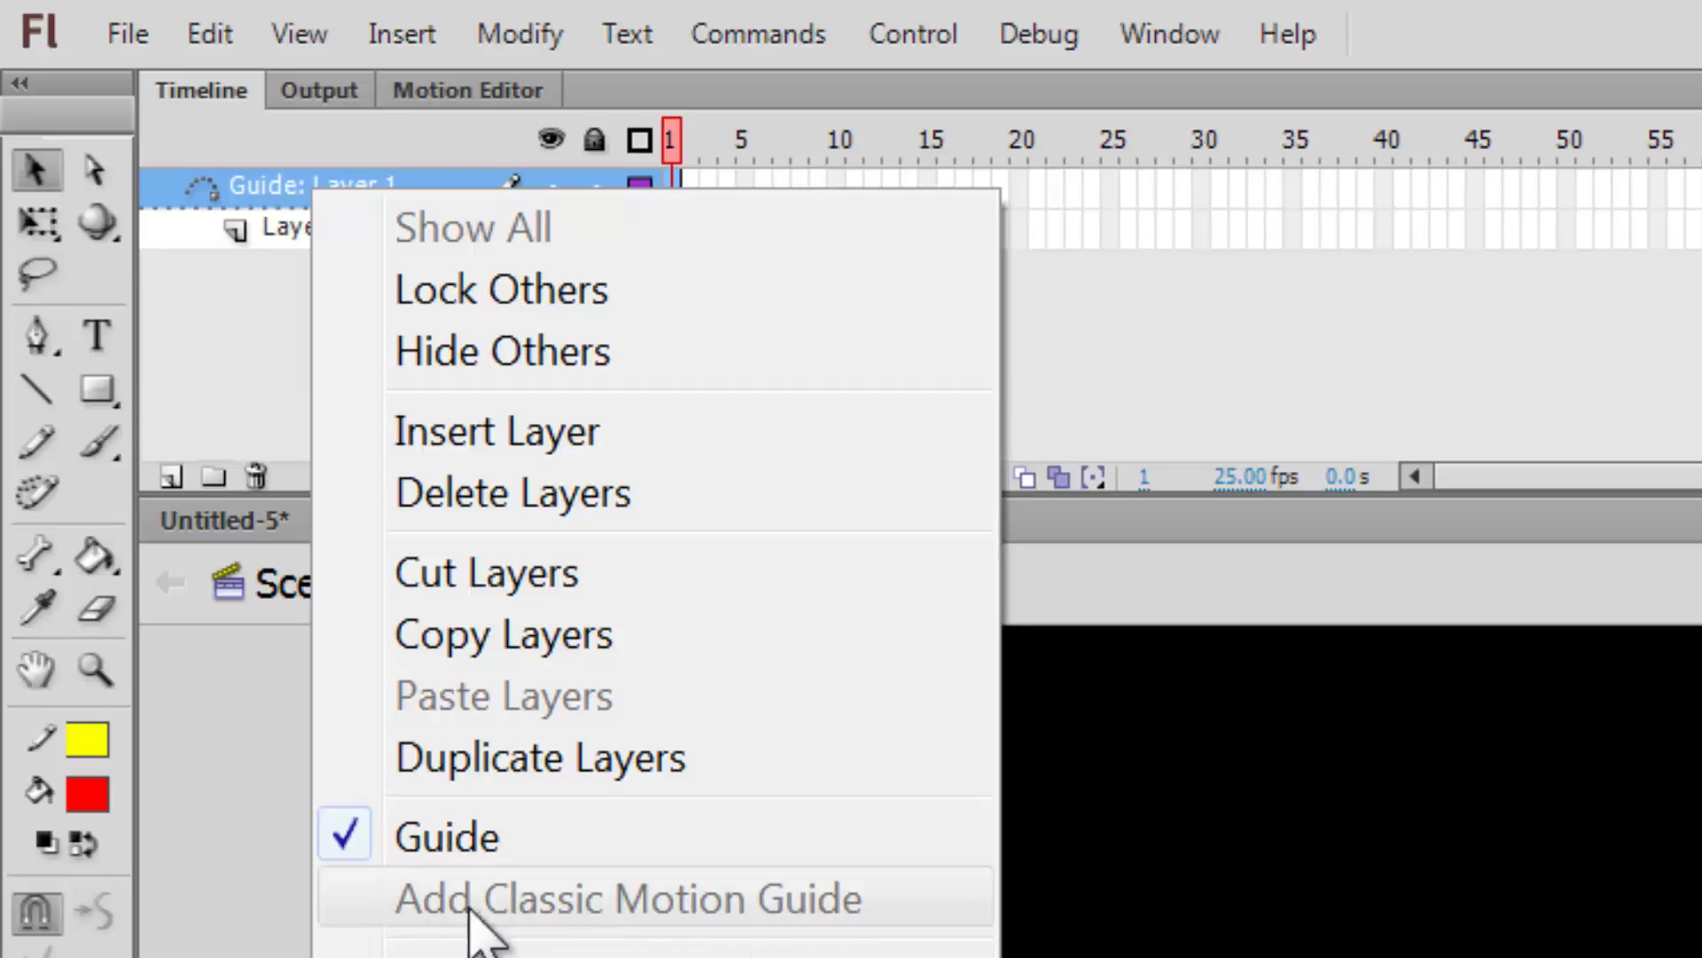
left_click(236, 589)
left_click(169, 479)
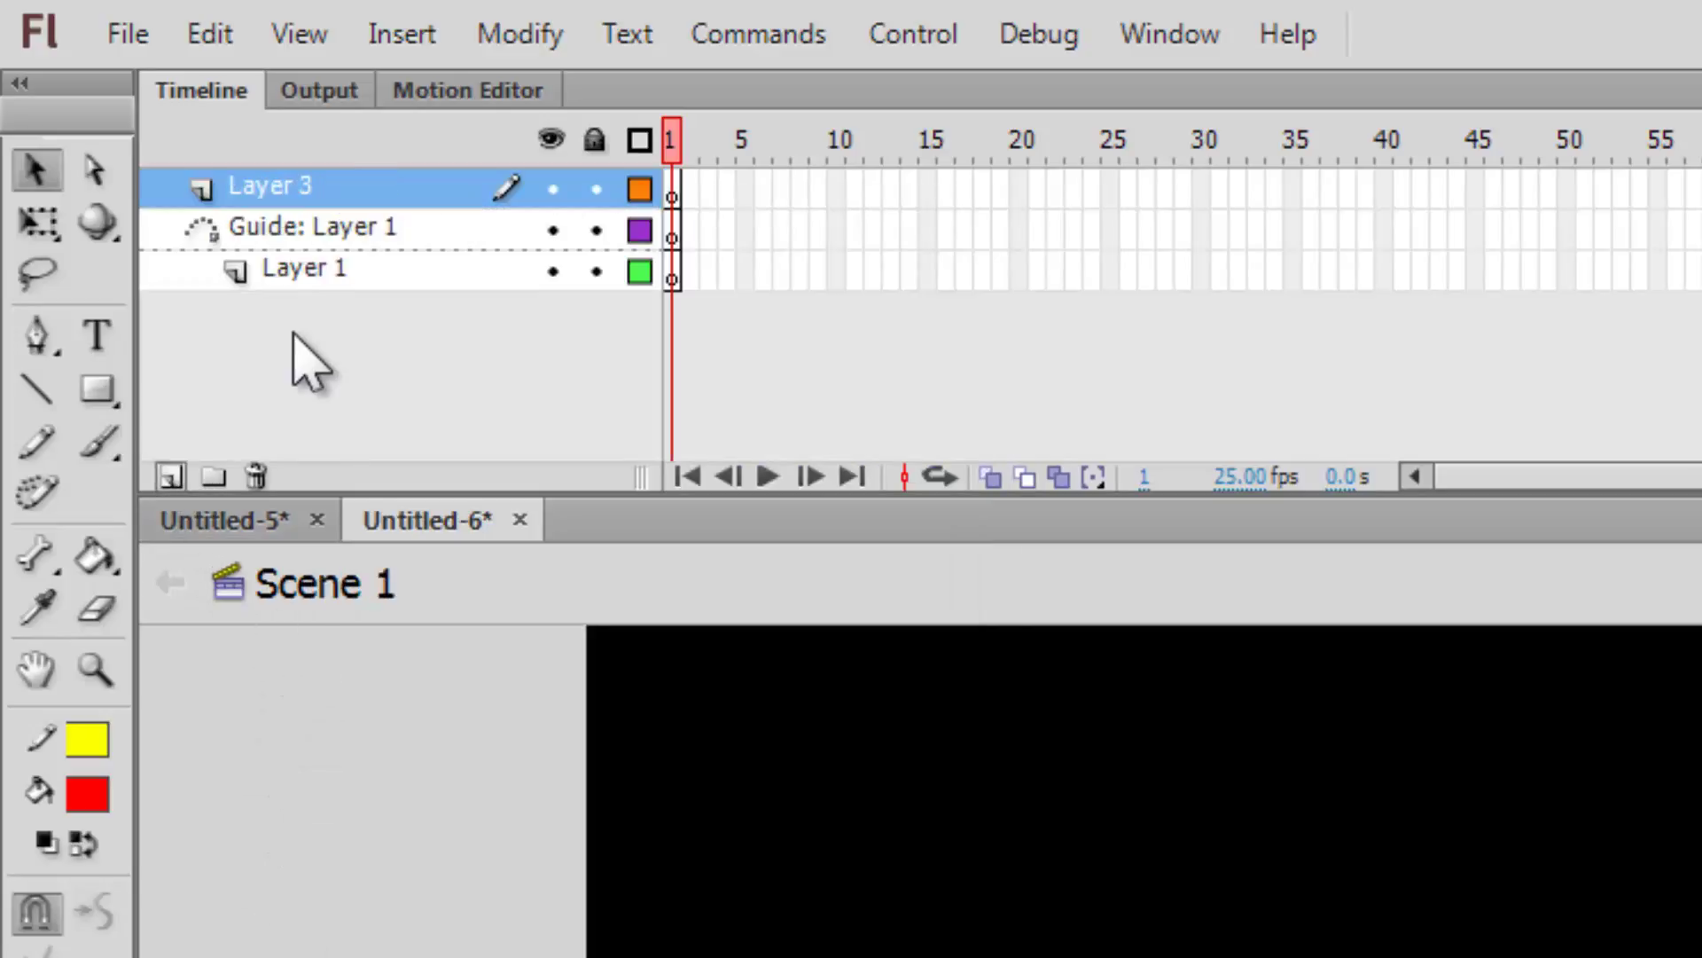
right_click(273, 188)
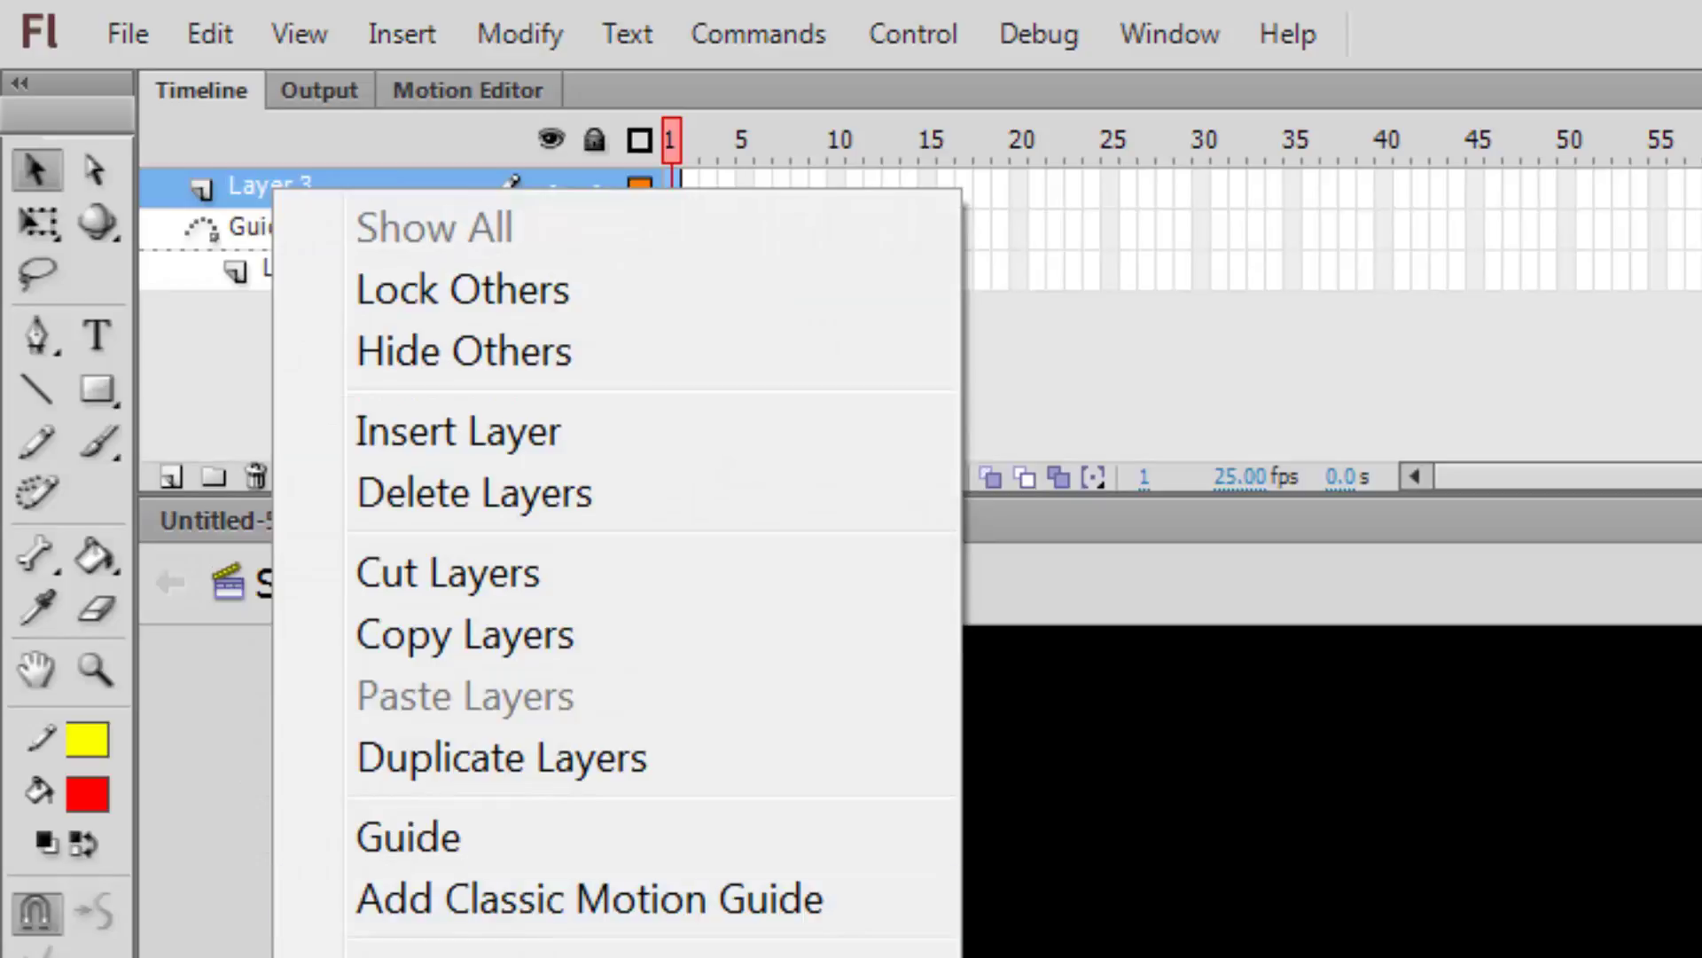
key("Escape")
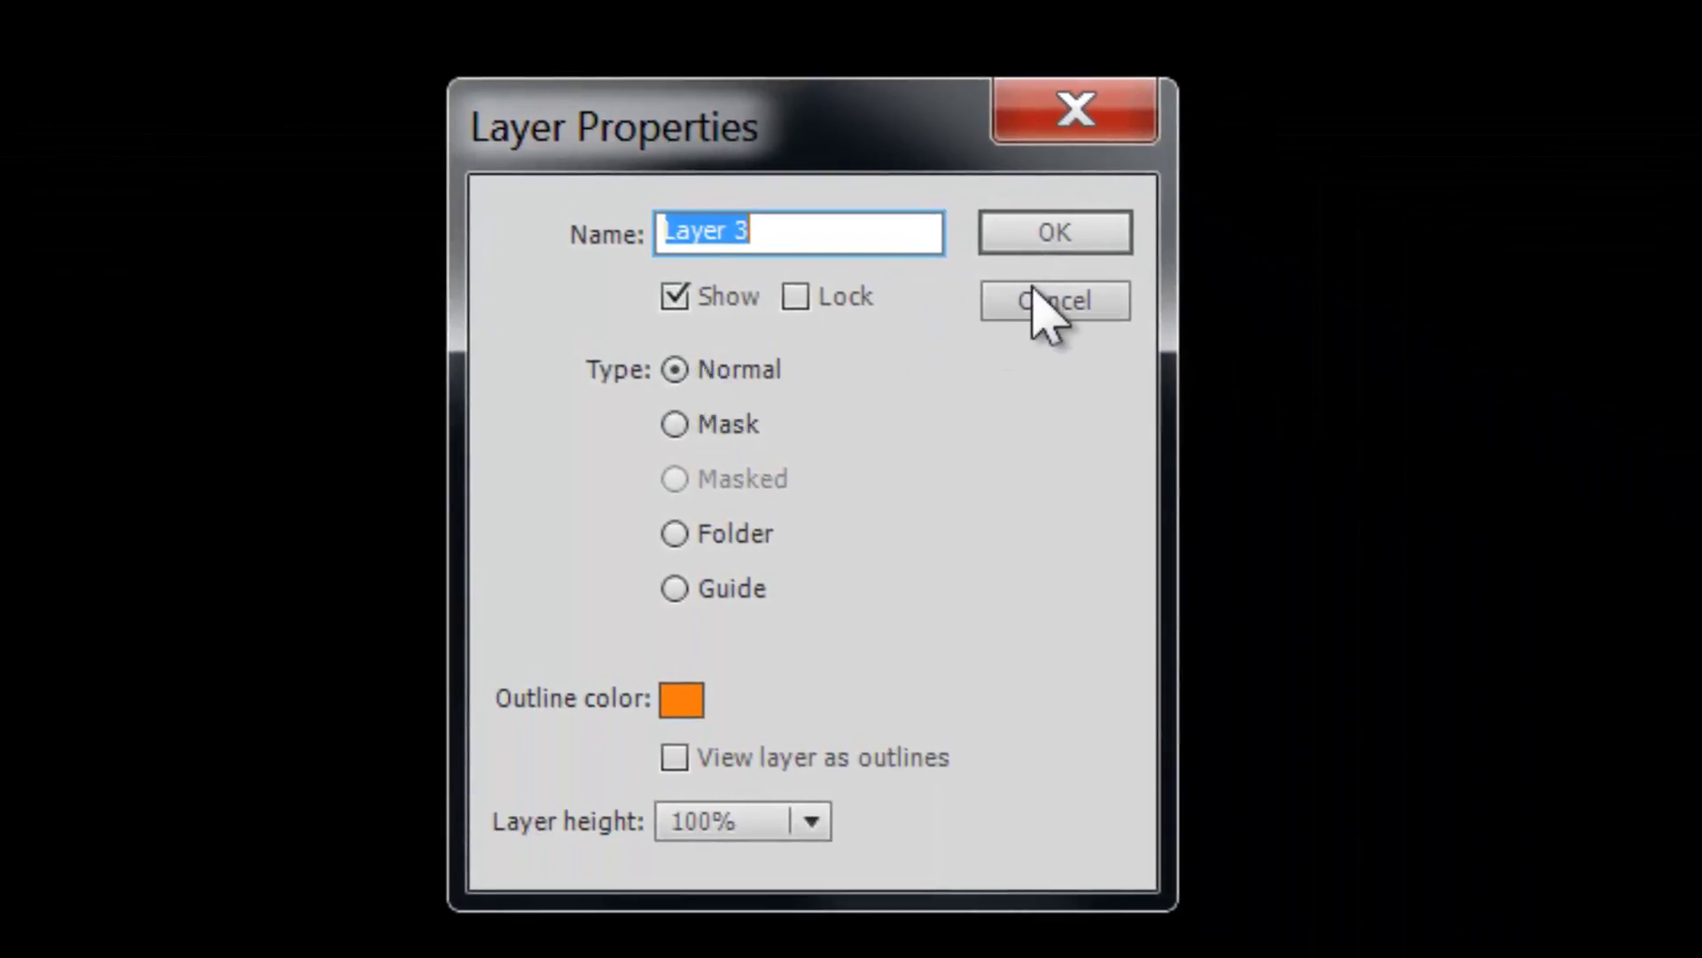
left_click(1046, 306)
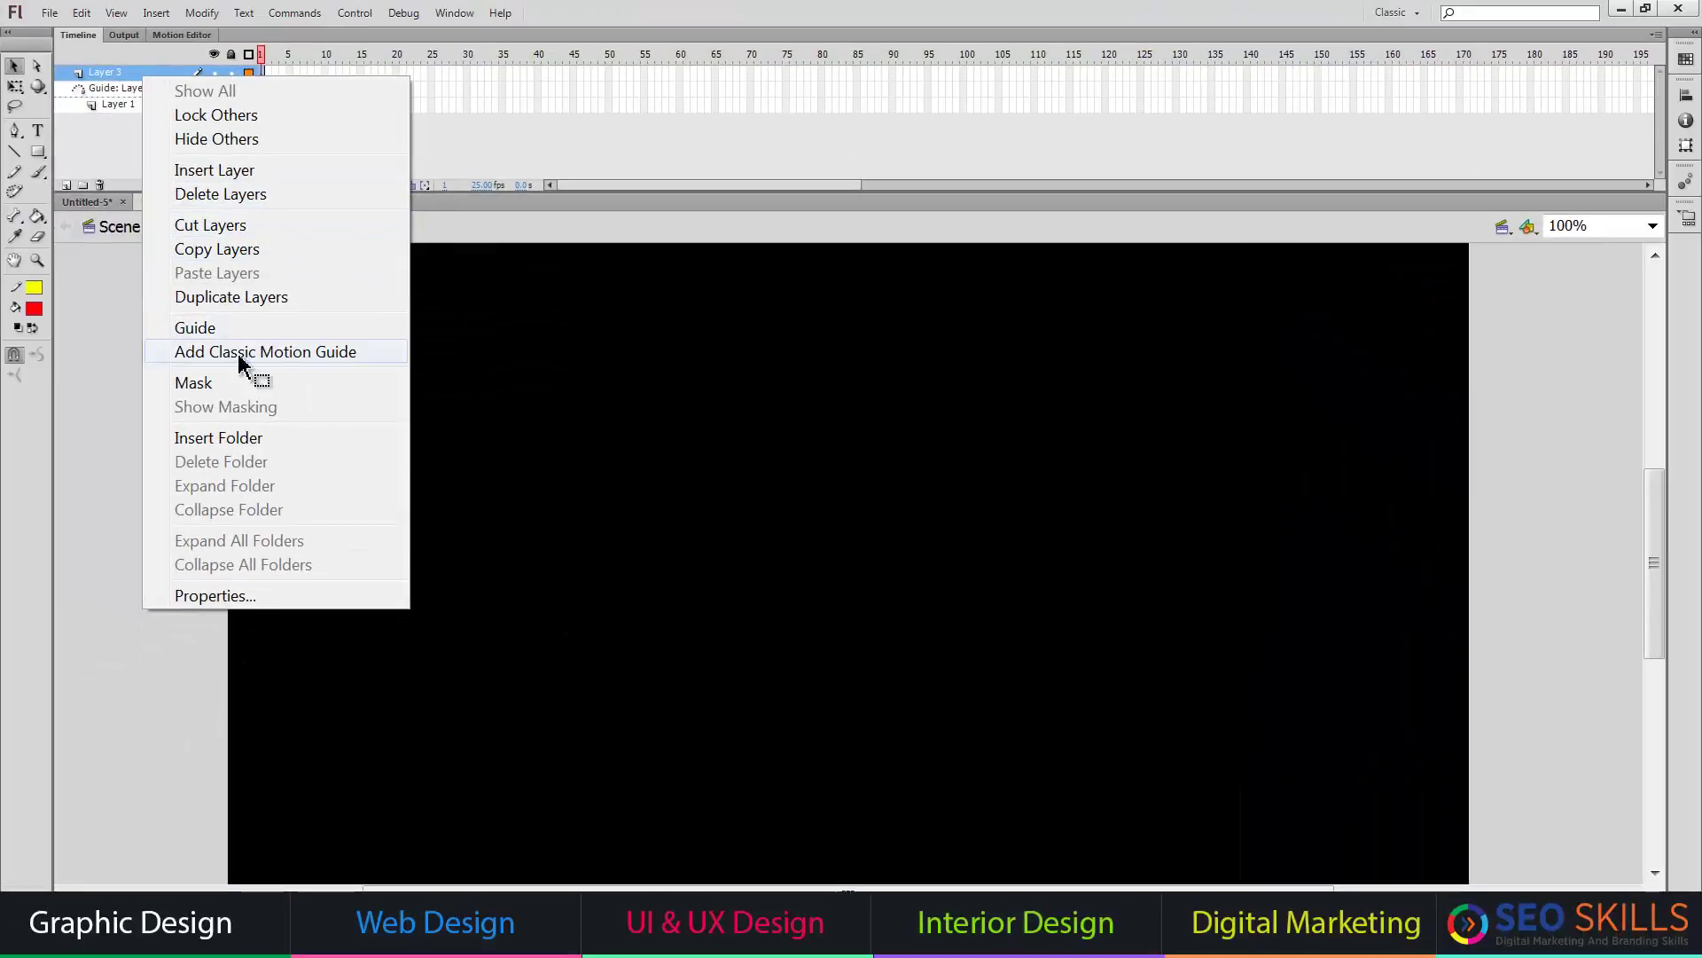
left_click(240, 350)
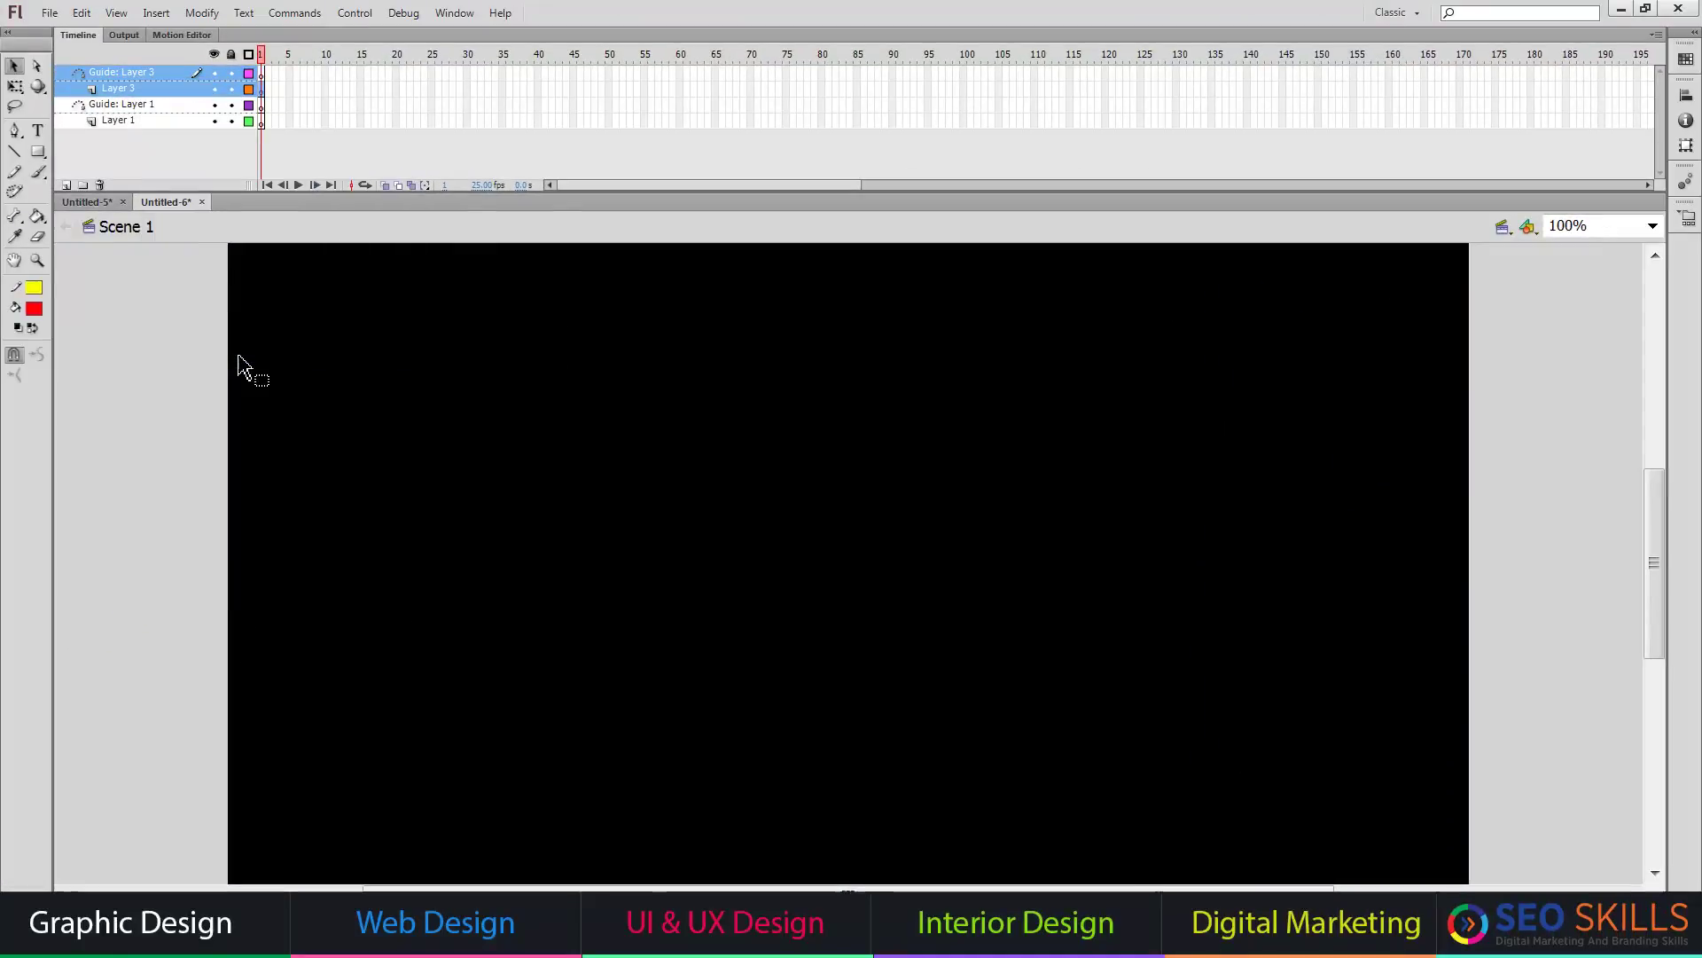
left_click(117, 91)
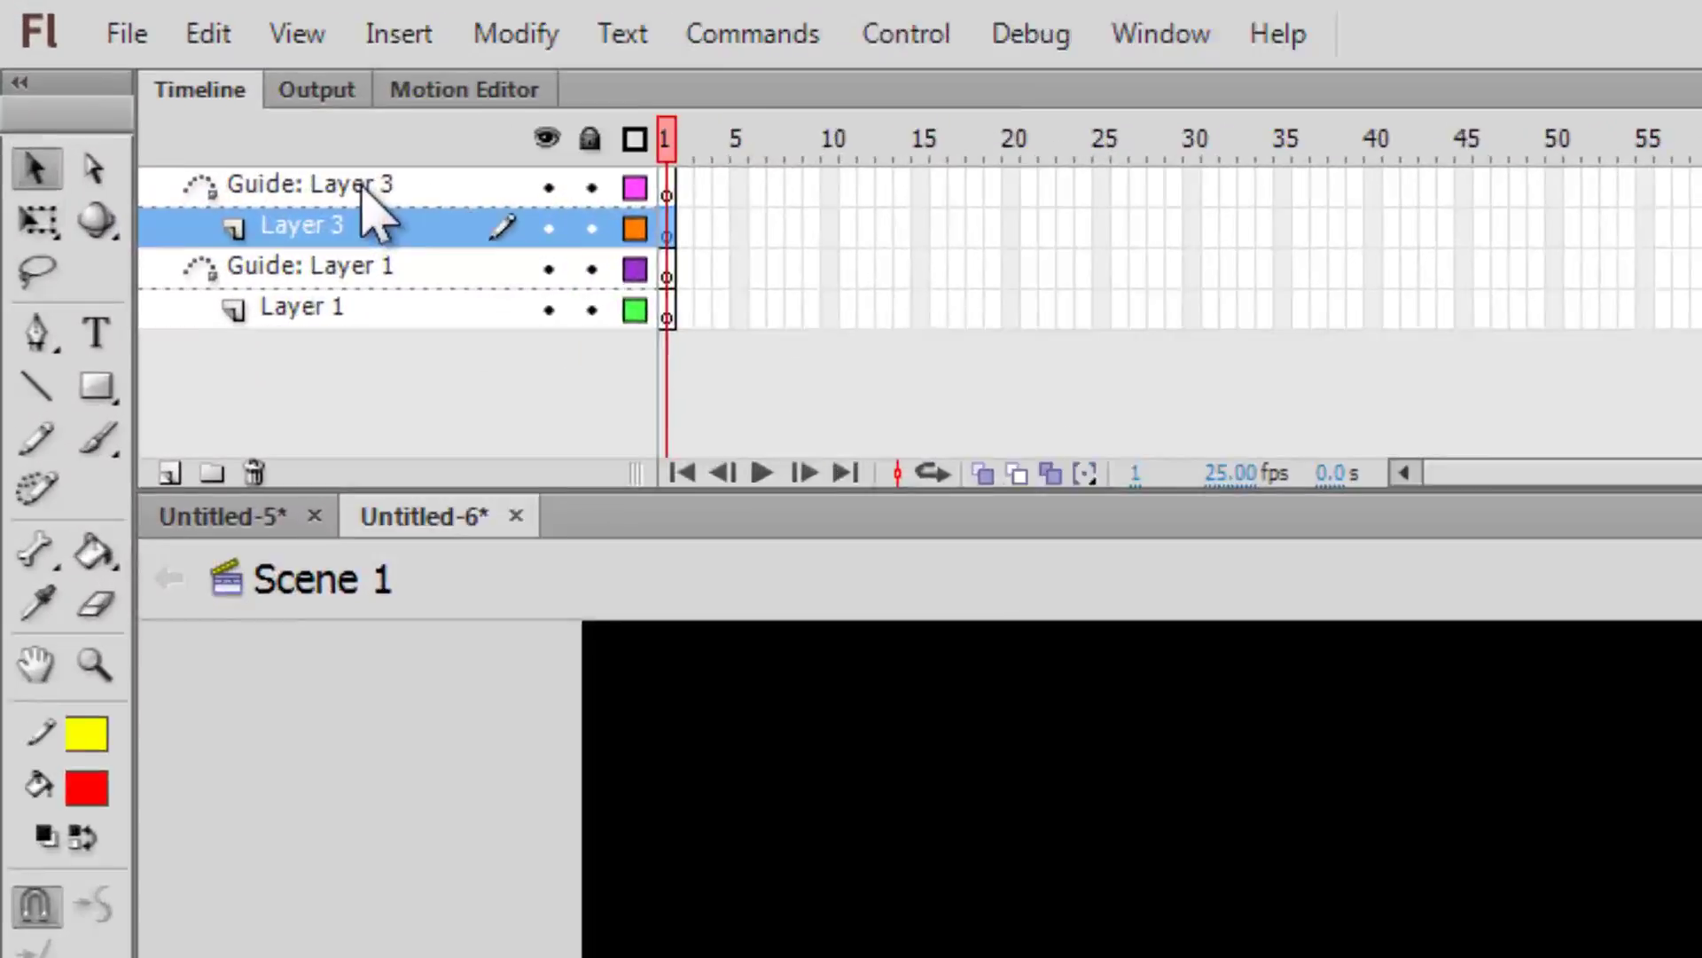
left_click(135, 75)
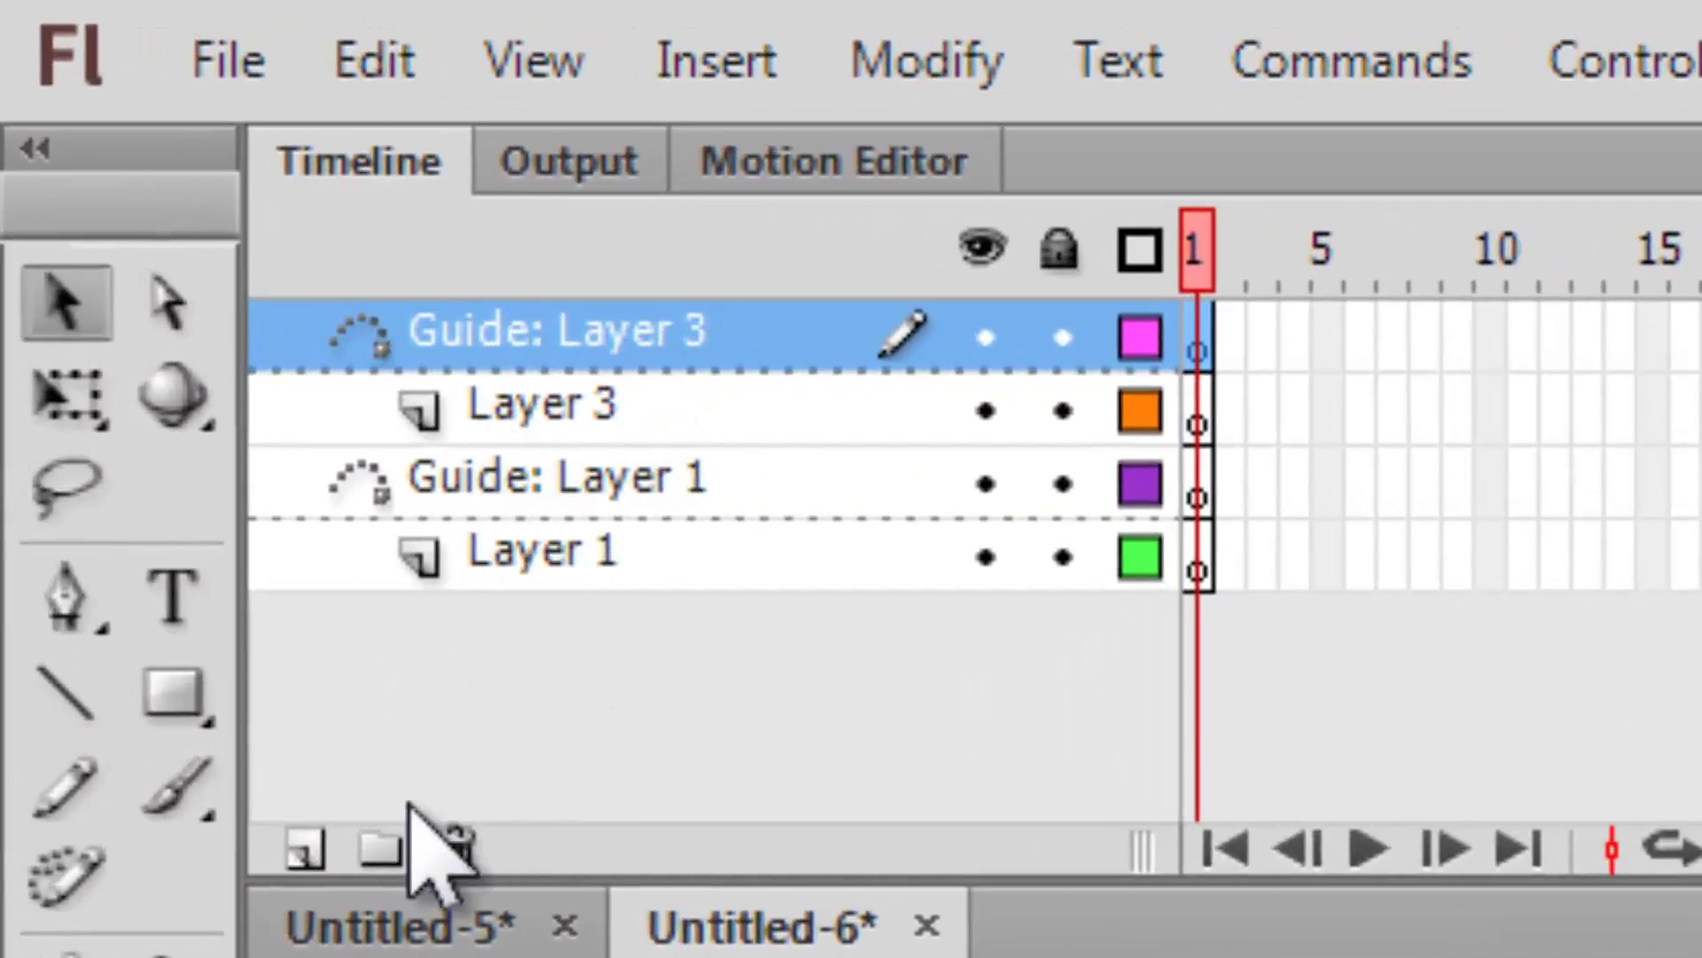
Add Layer 5 with its own motion guide and hide all layers except Guide: Layer 5
left_click(305, 851)
right_click(585, 337)
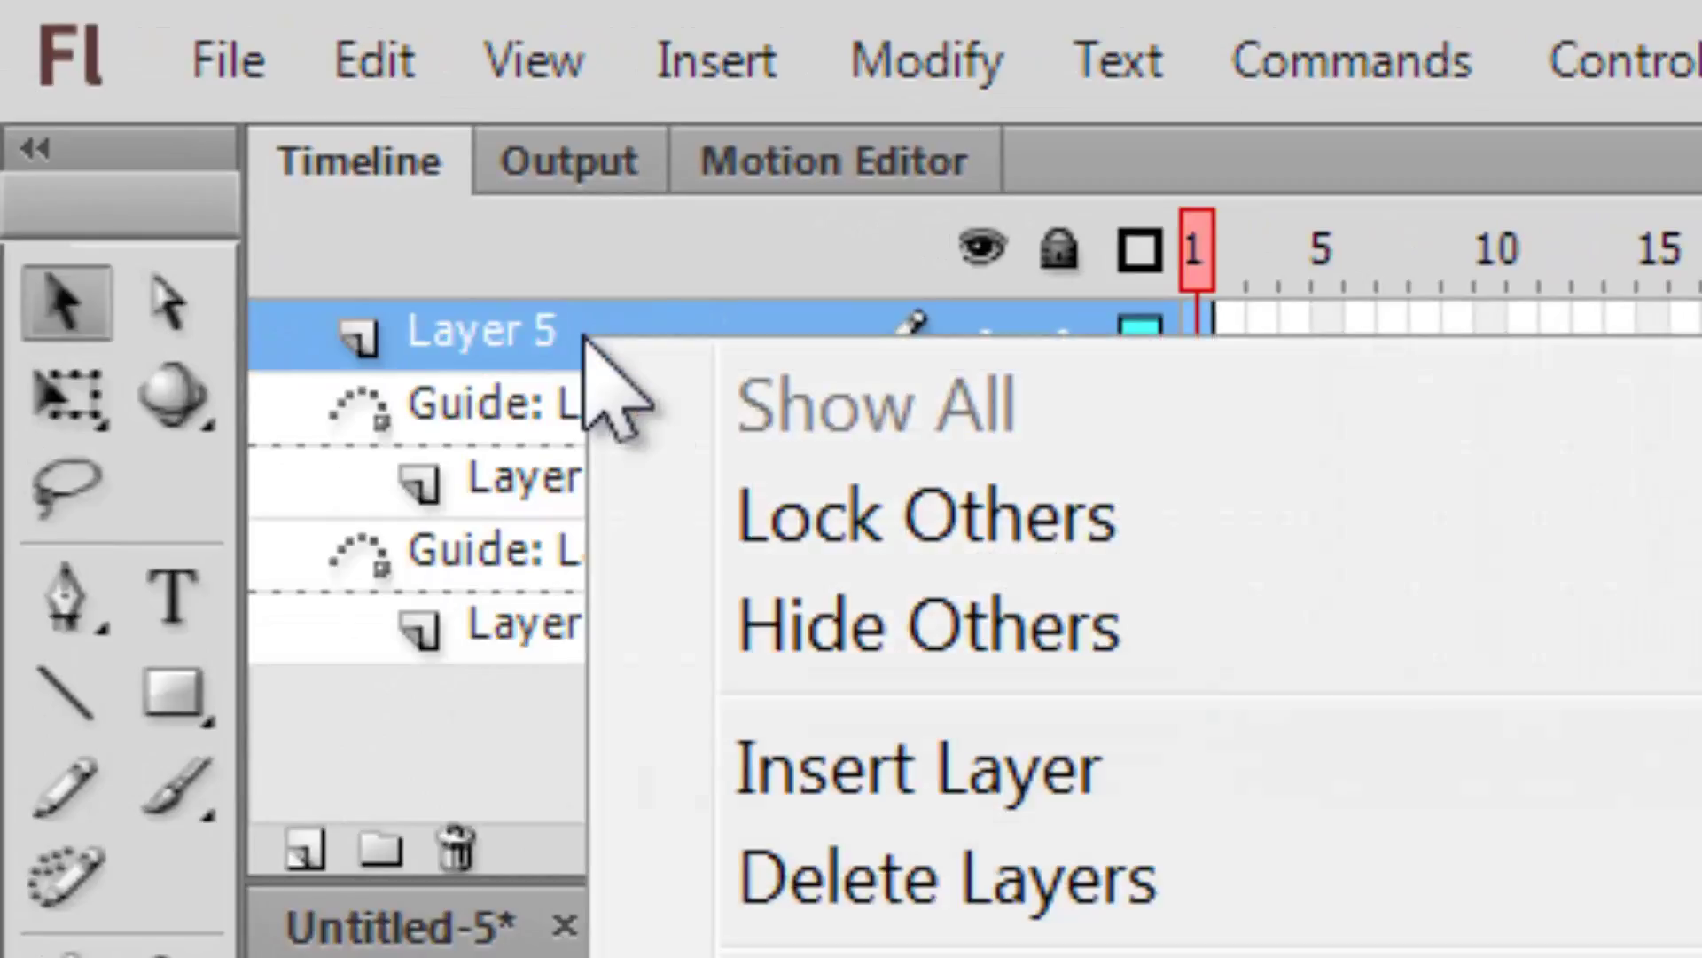
left_click(887, 949)
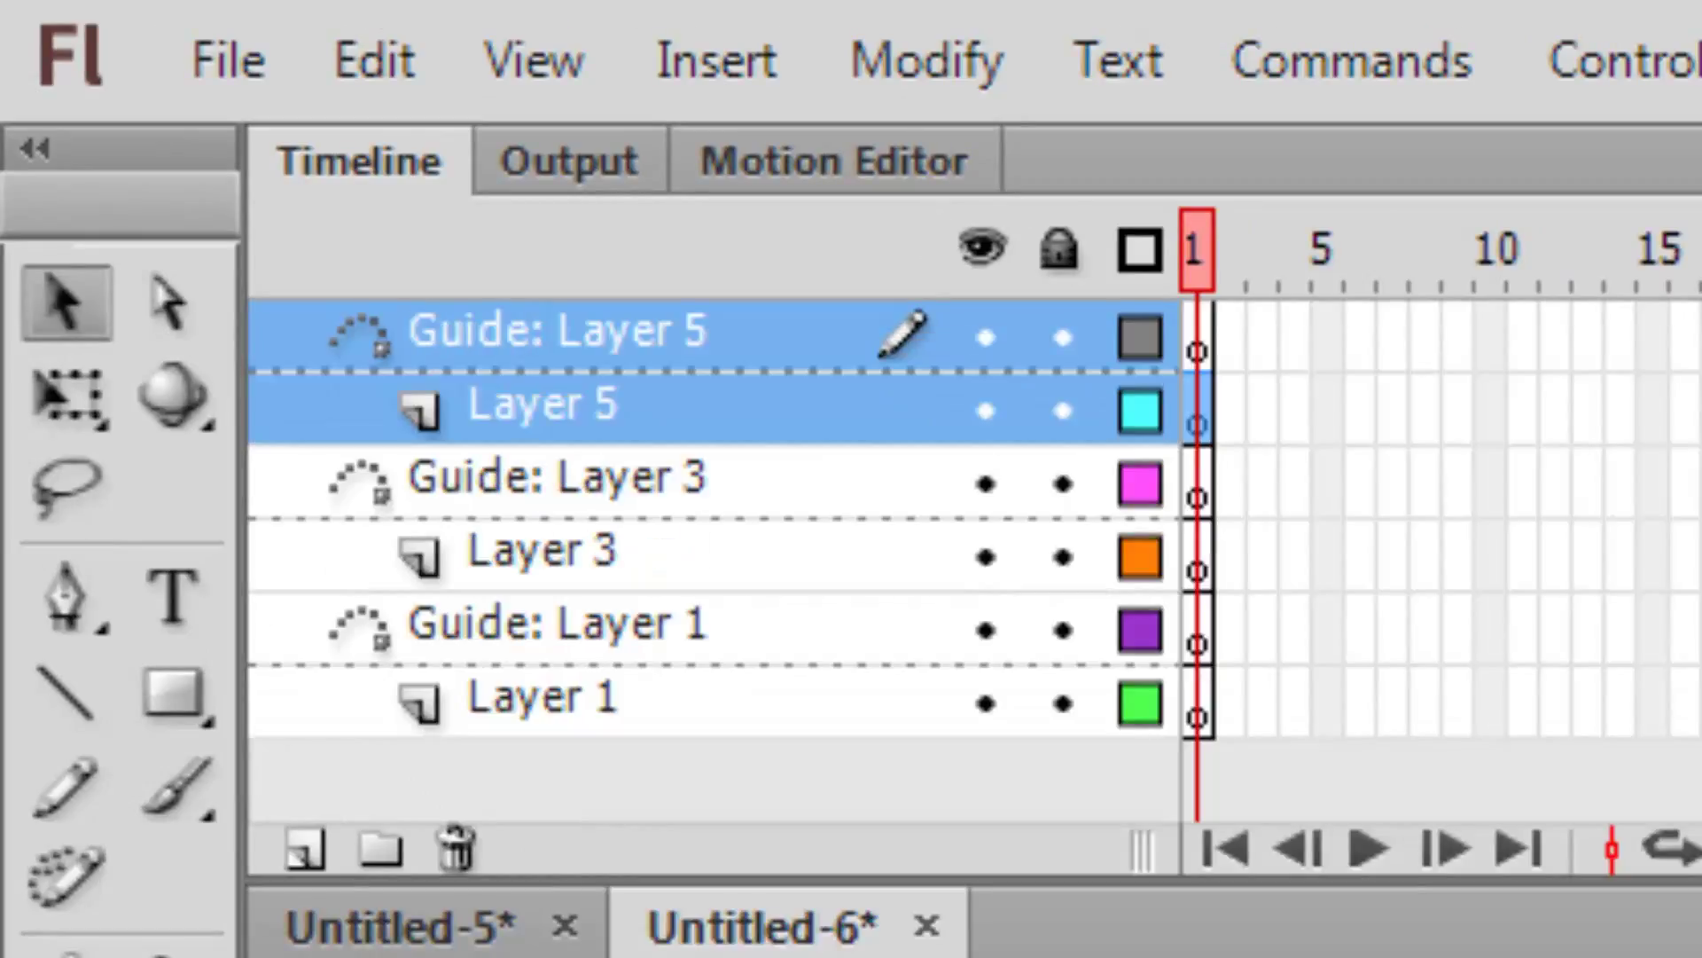
left_click(982, 253)
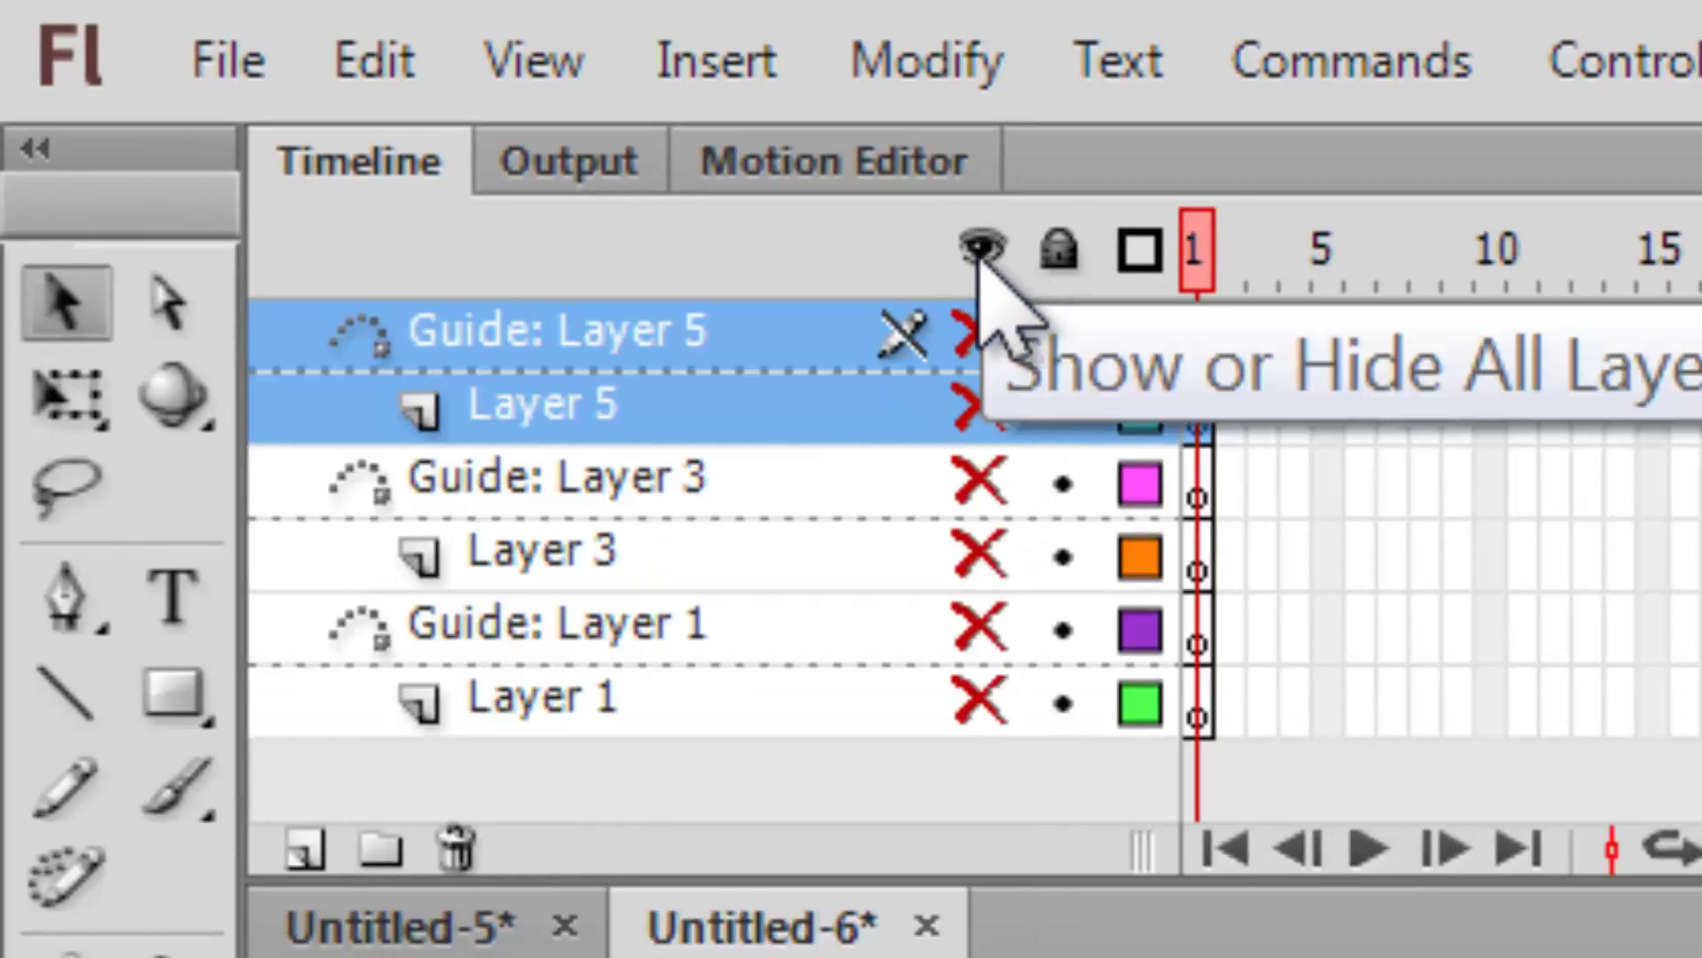
left_click(984, 335)
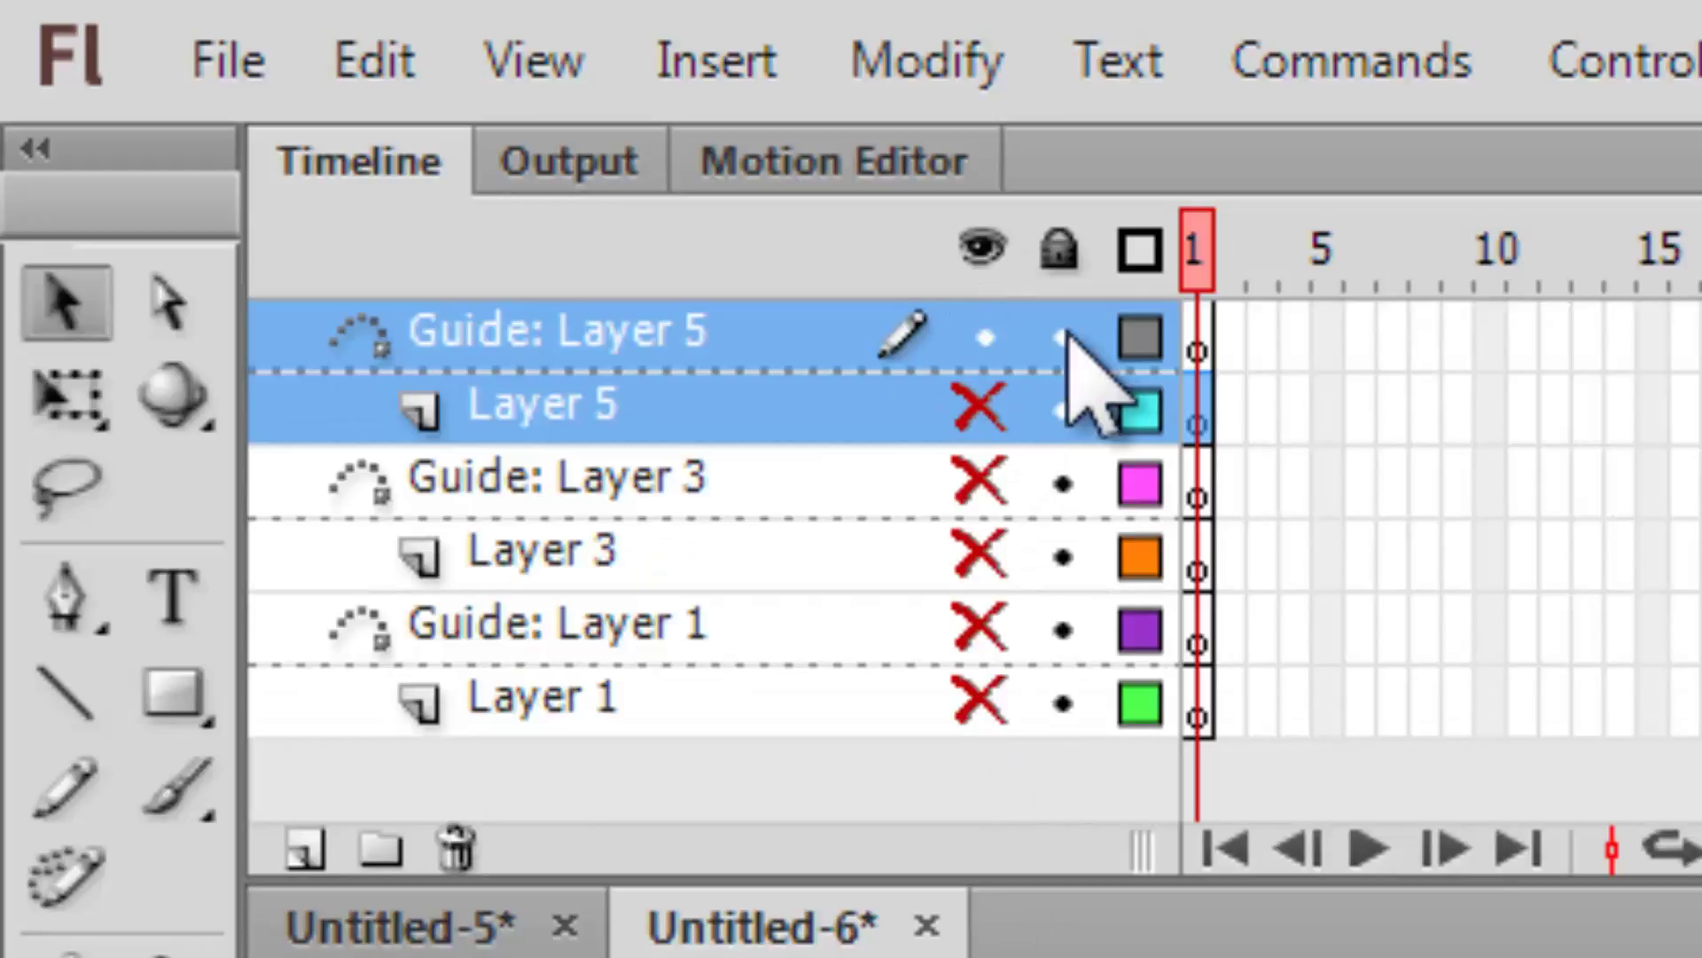
left_click(1208, 347)
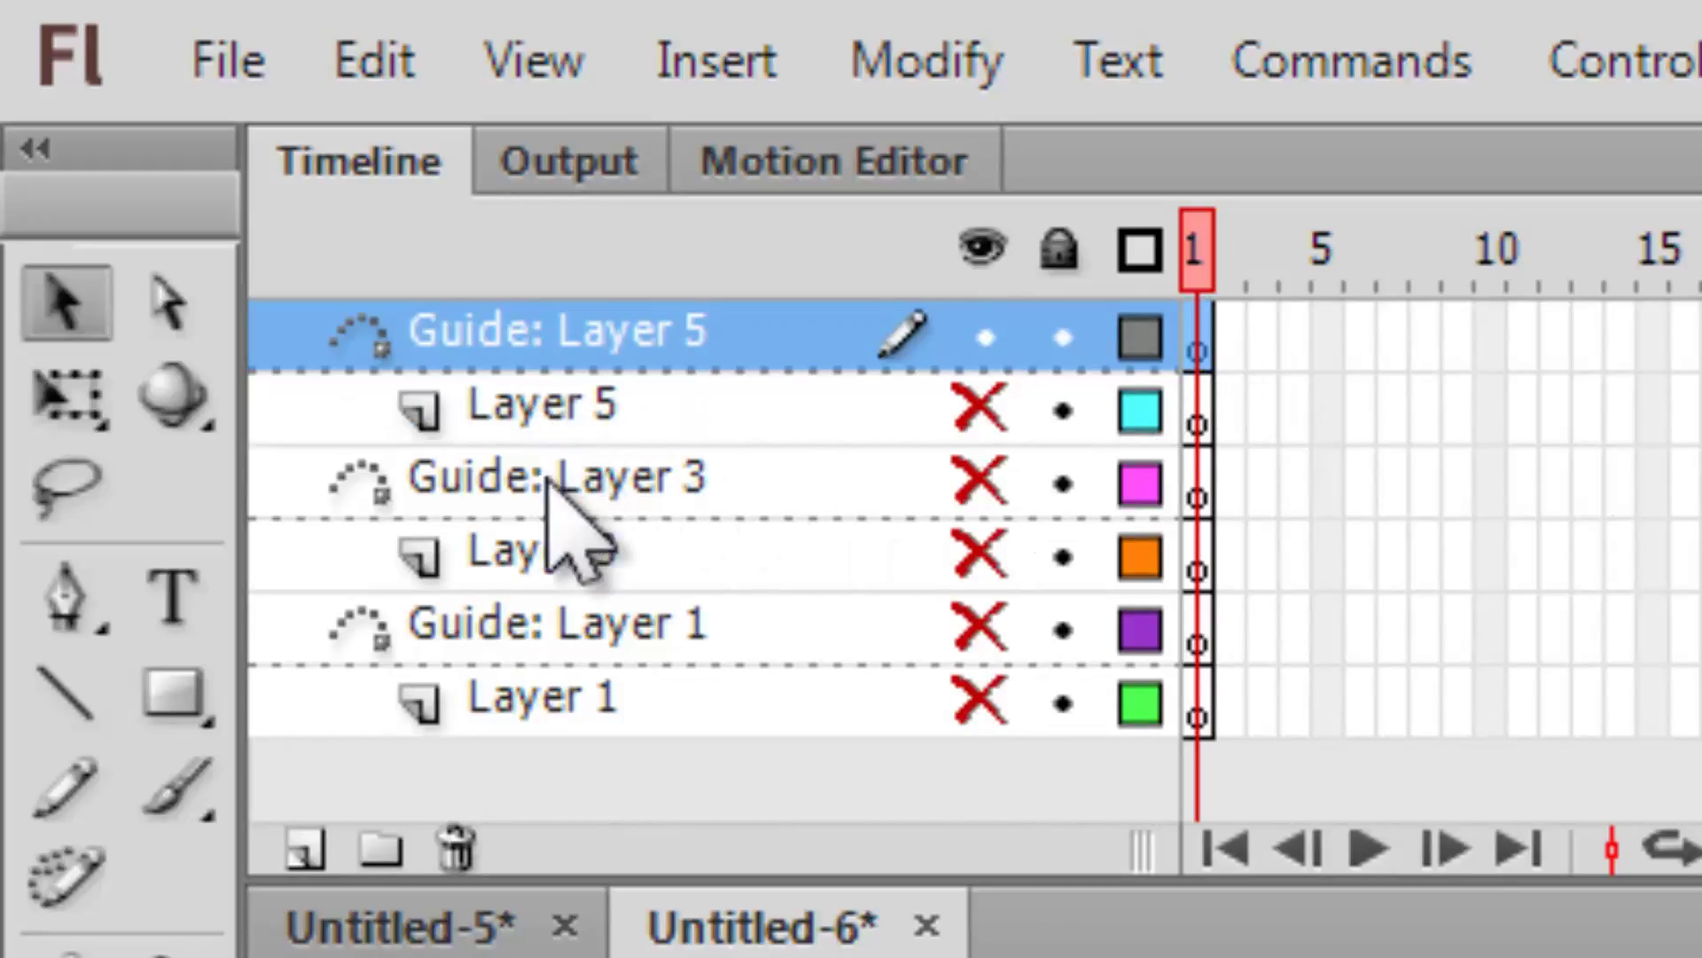
left_click(182, 705)
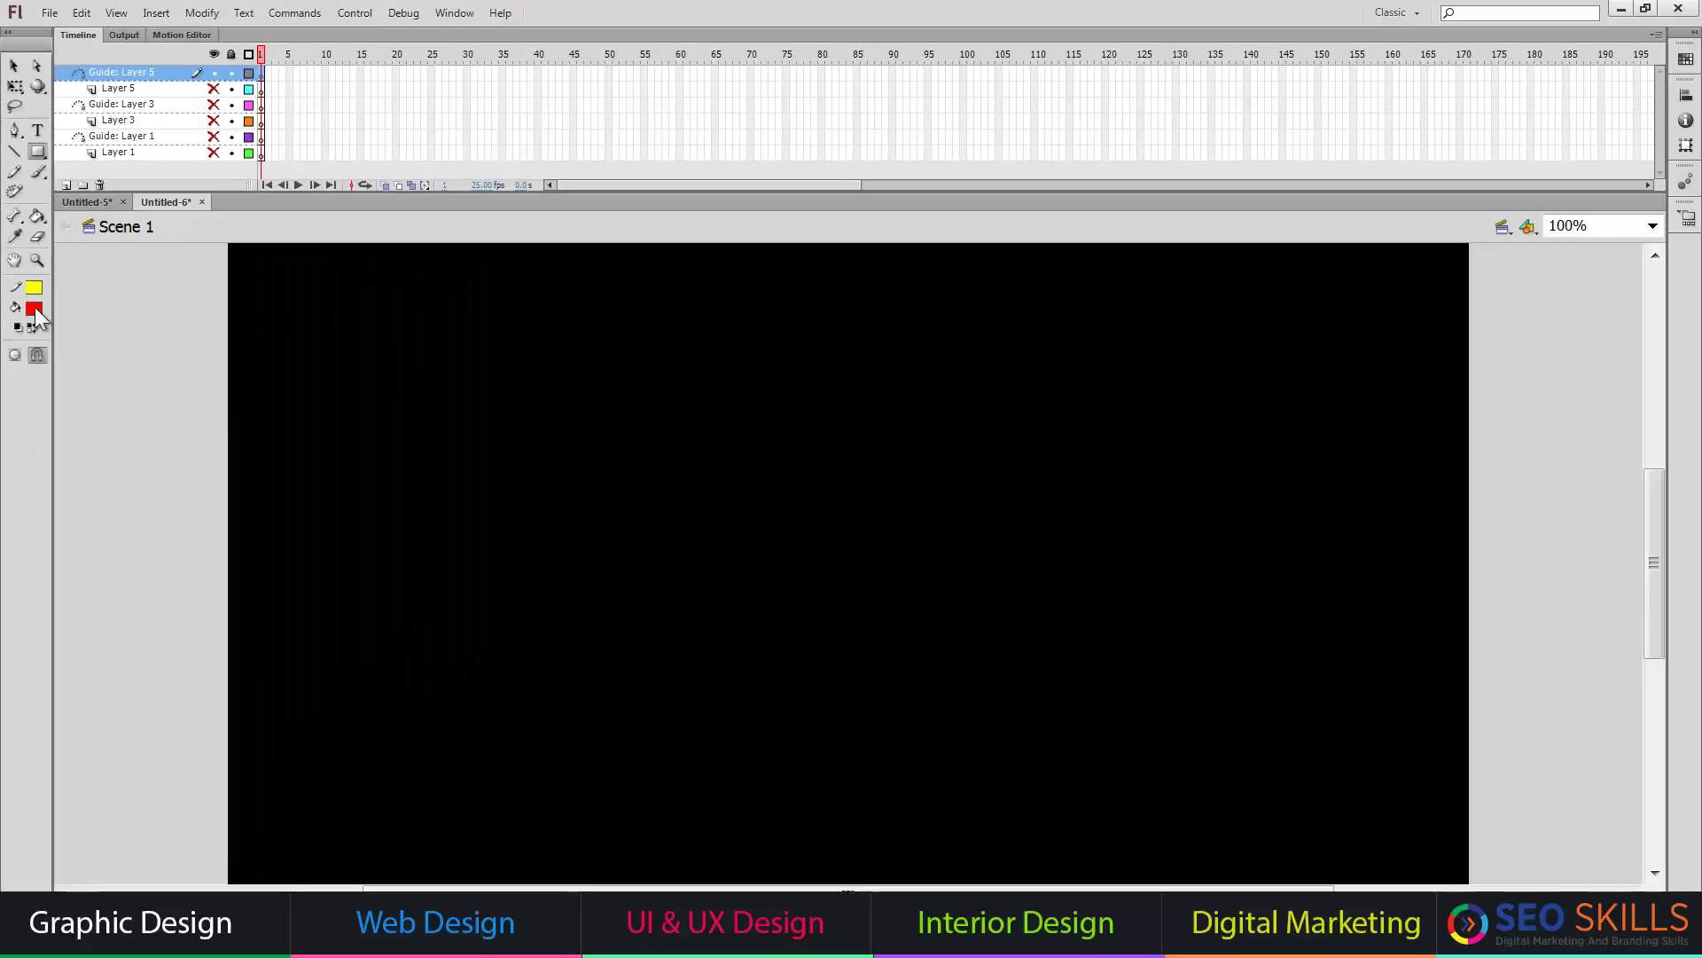
left_click(35, 308)
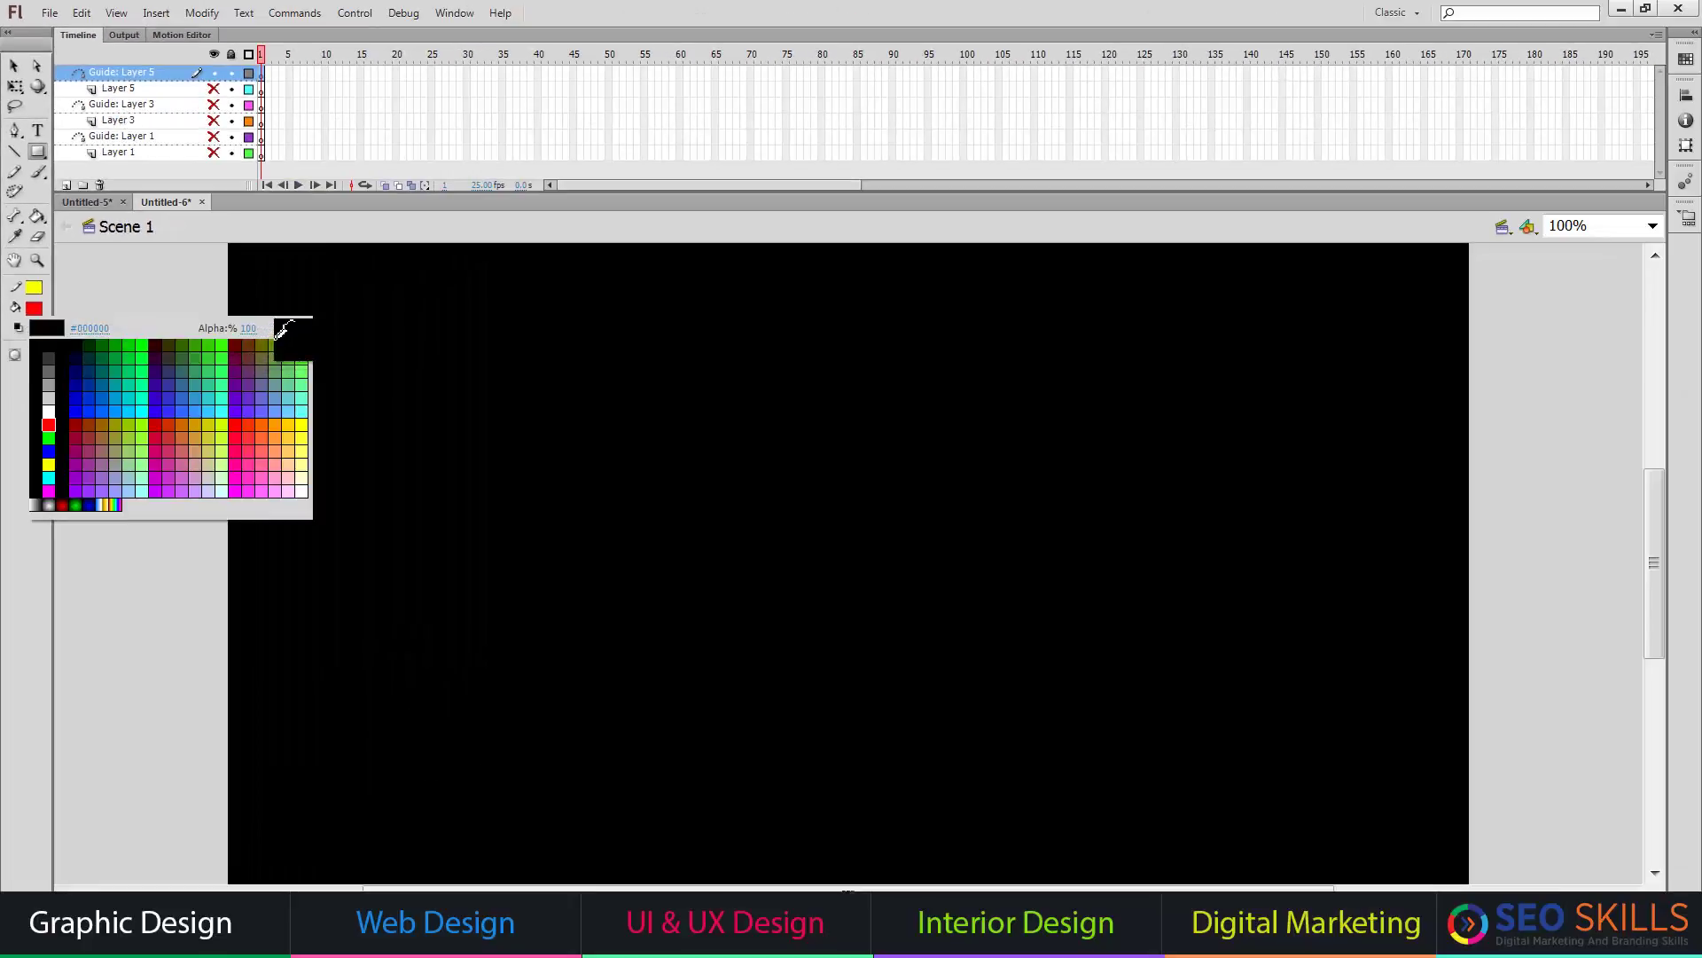
Draw a tall no-fill outline rectangle near the stage's left on Guide: Layer 5
key("Escape")
left_click(35, 307)
left_click(280, 328)
left_click_drag(278, 293, 492, 584)
left_click_drag(593, 682, 663, 809)
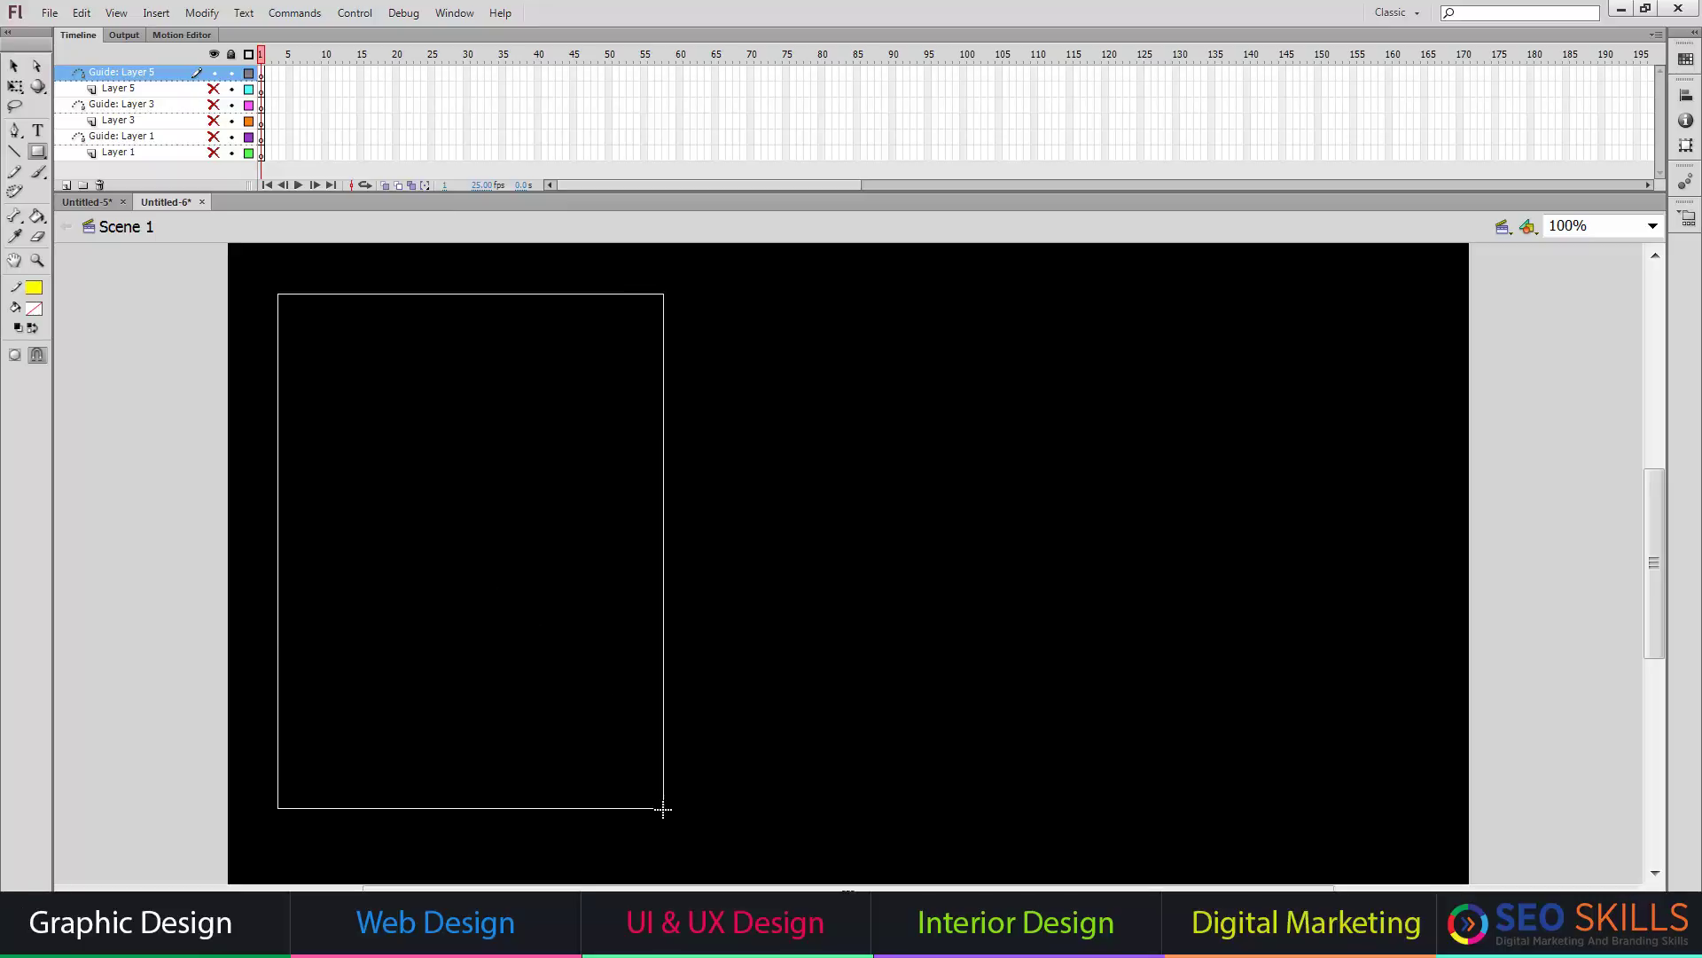
Delete the rectangle's right and bottom edges, leaving an L-shaped path
key("v")
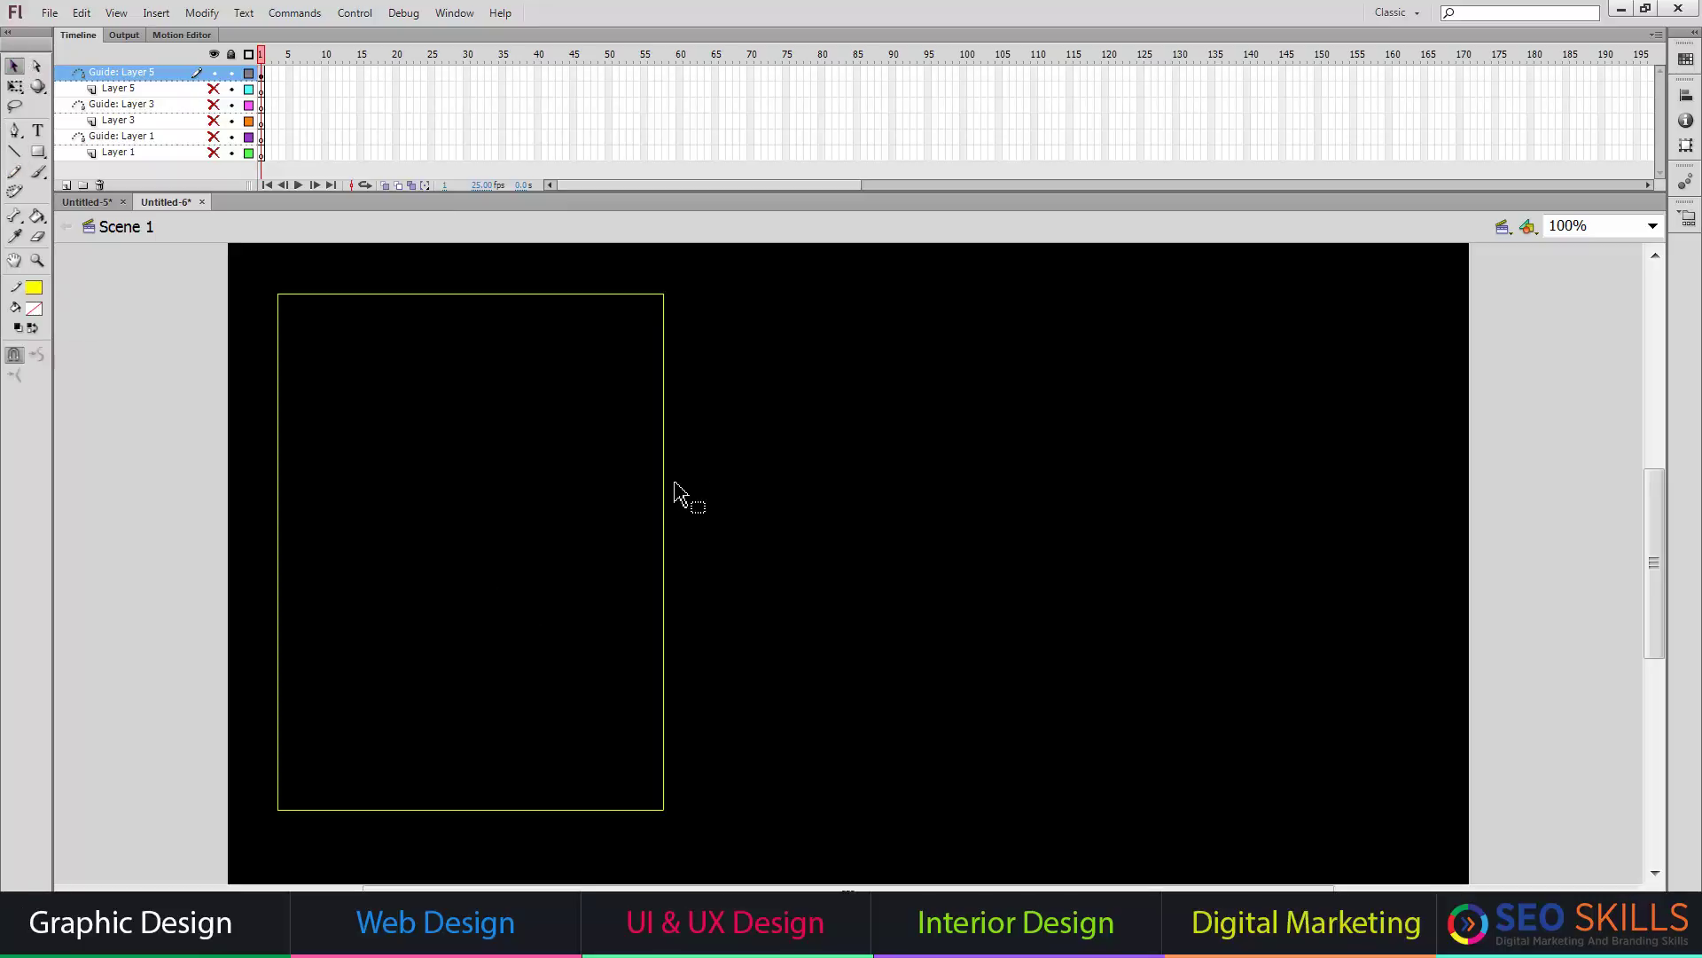
left_click(664, 497)
key("Delete")
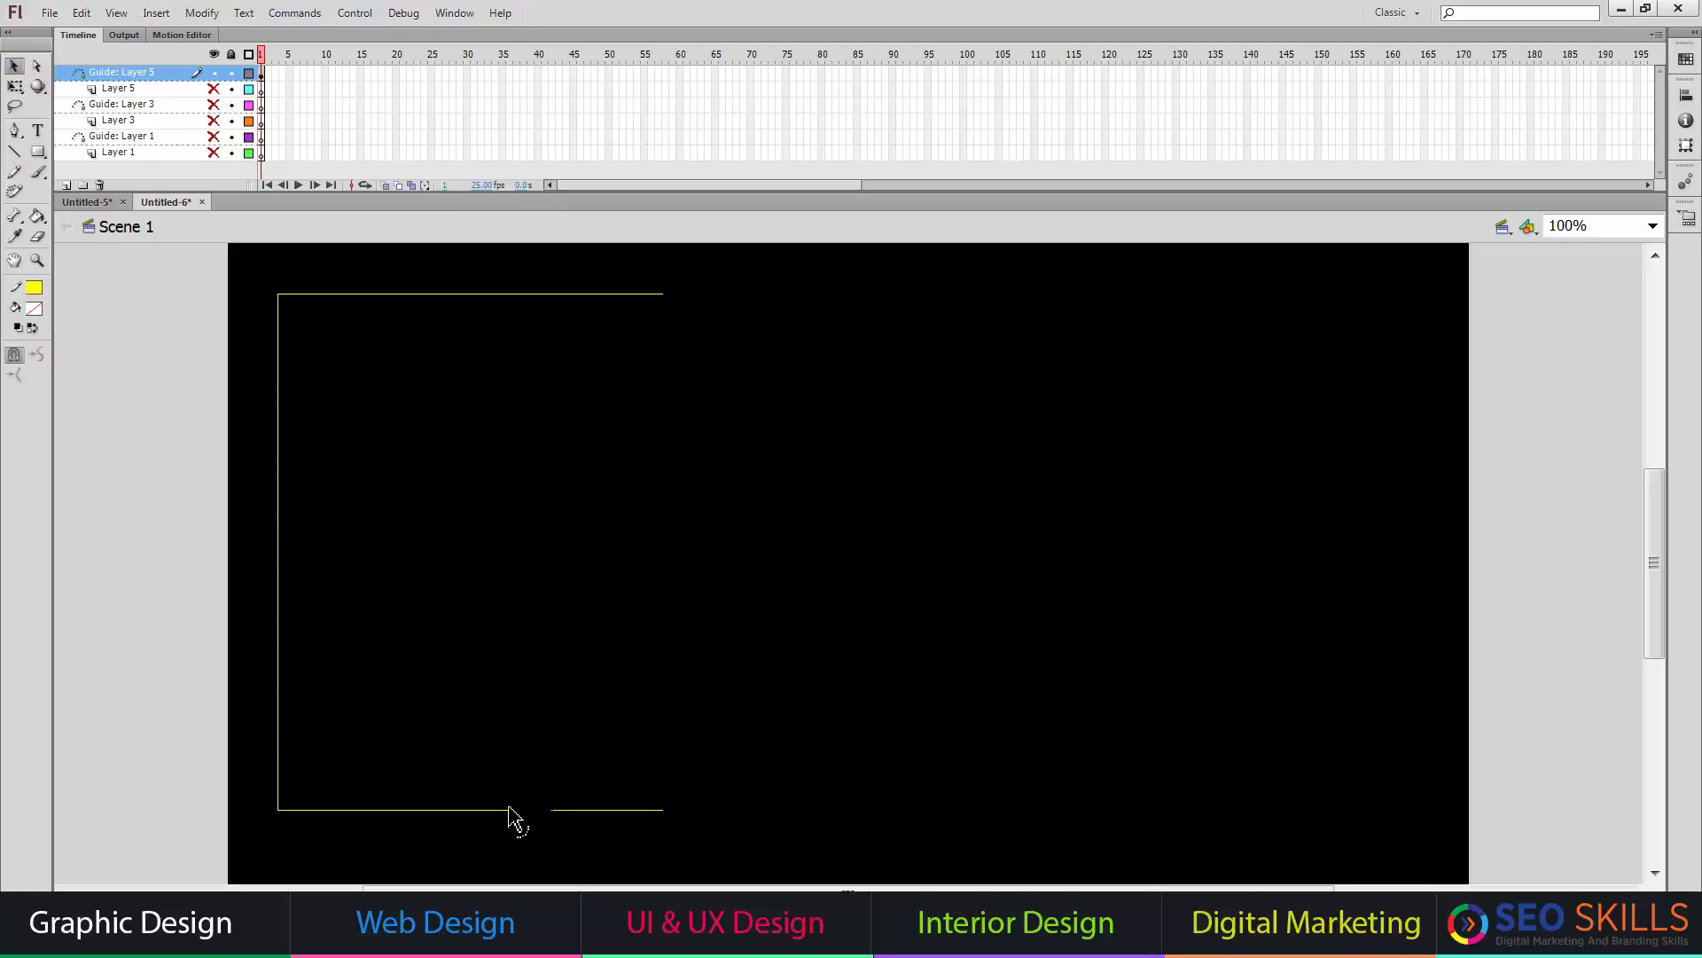
left_click(512, 809)
key("Delete")
Extend Guide: Layer 5 through frame 60 and lock it
left_click(681, 75)
key("F5")
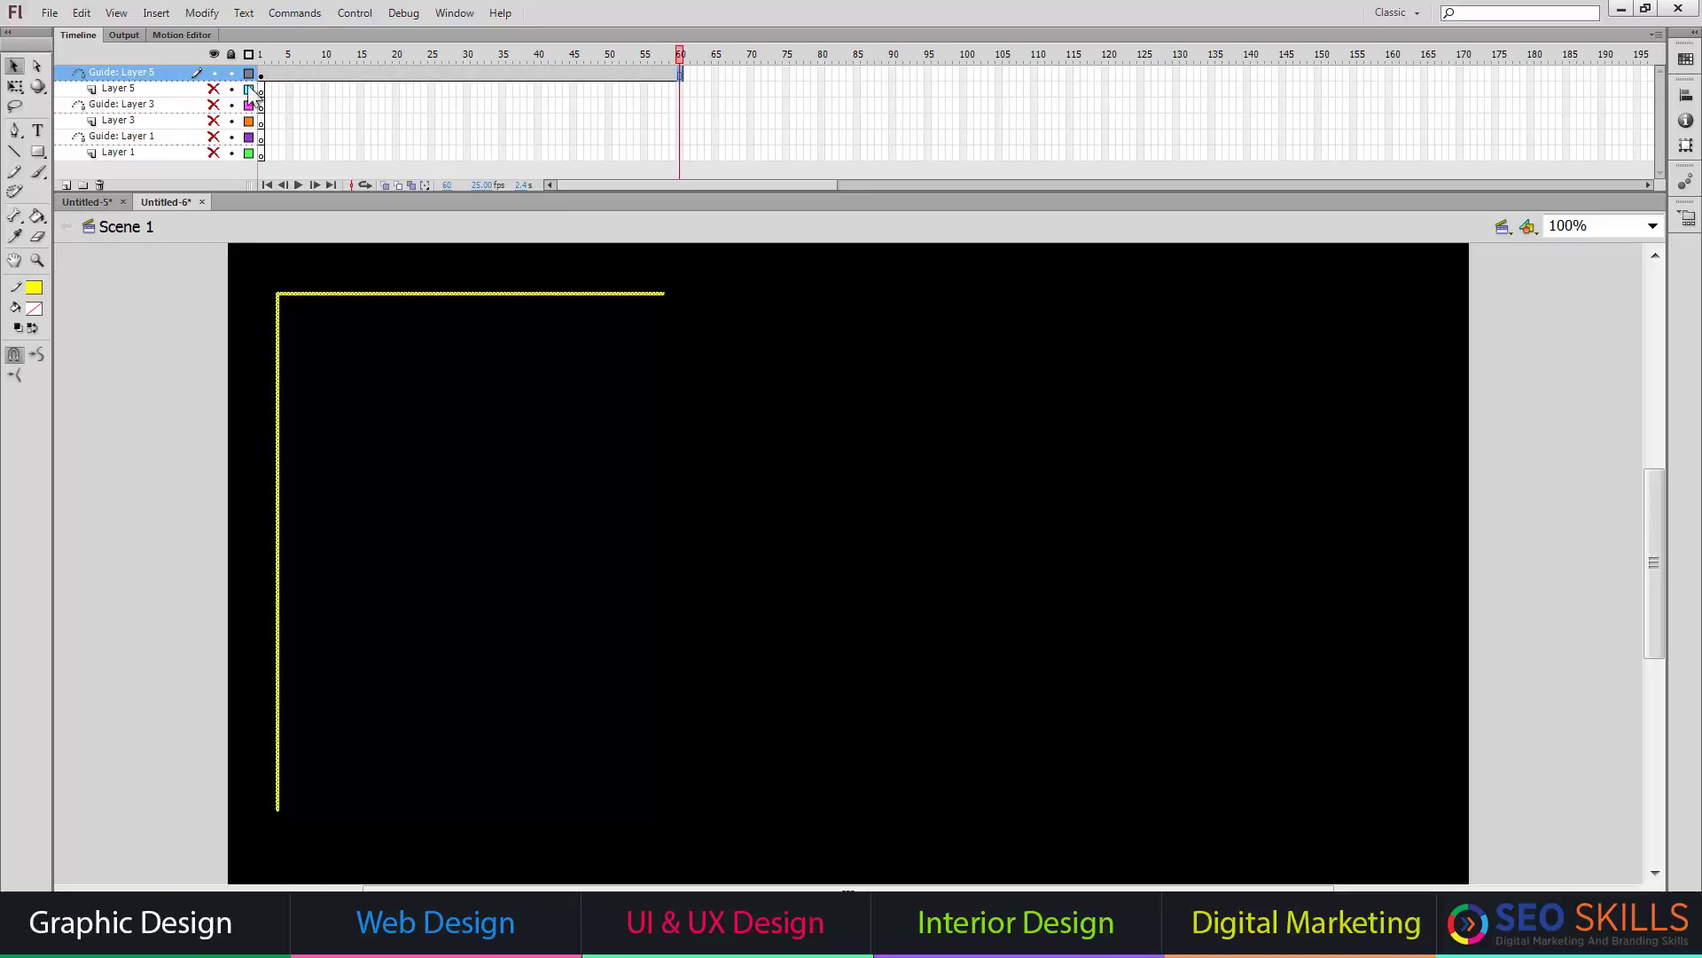
left_click(230, 73)
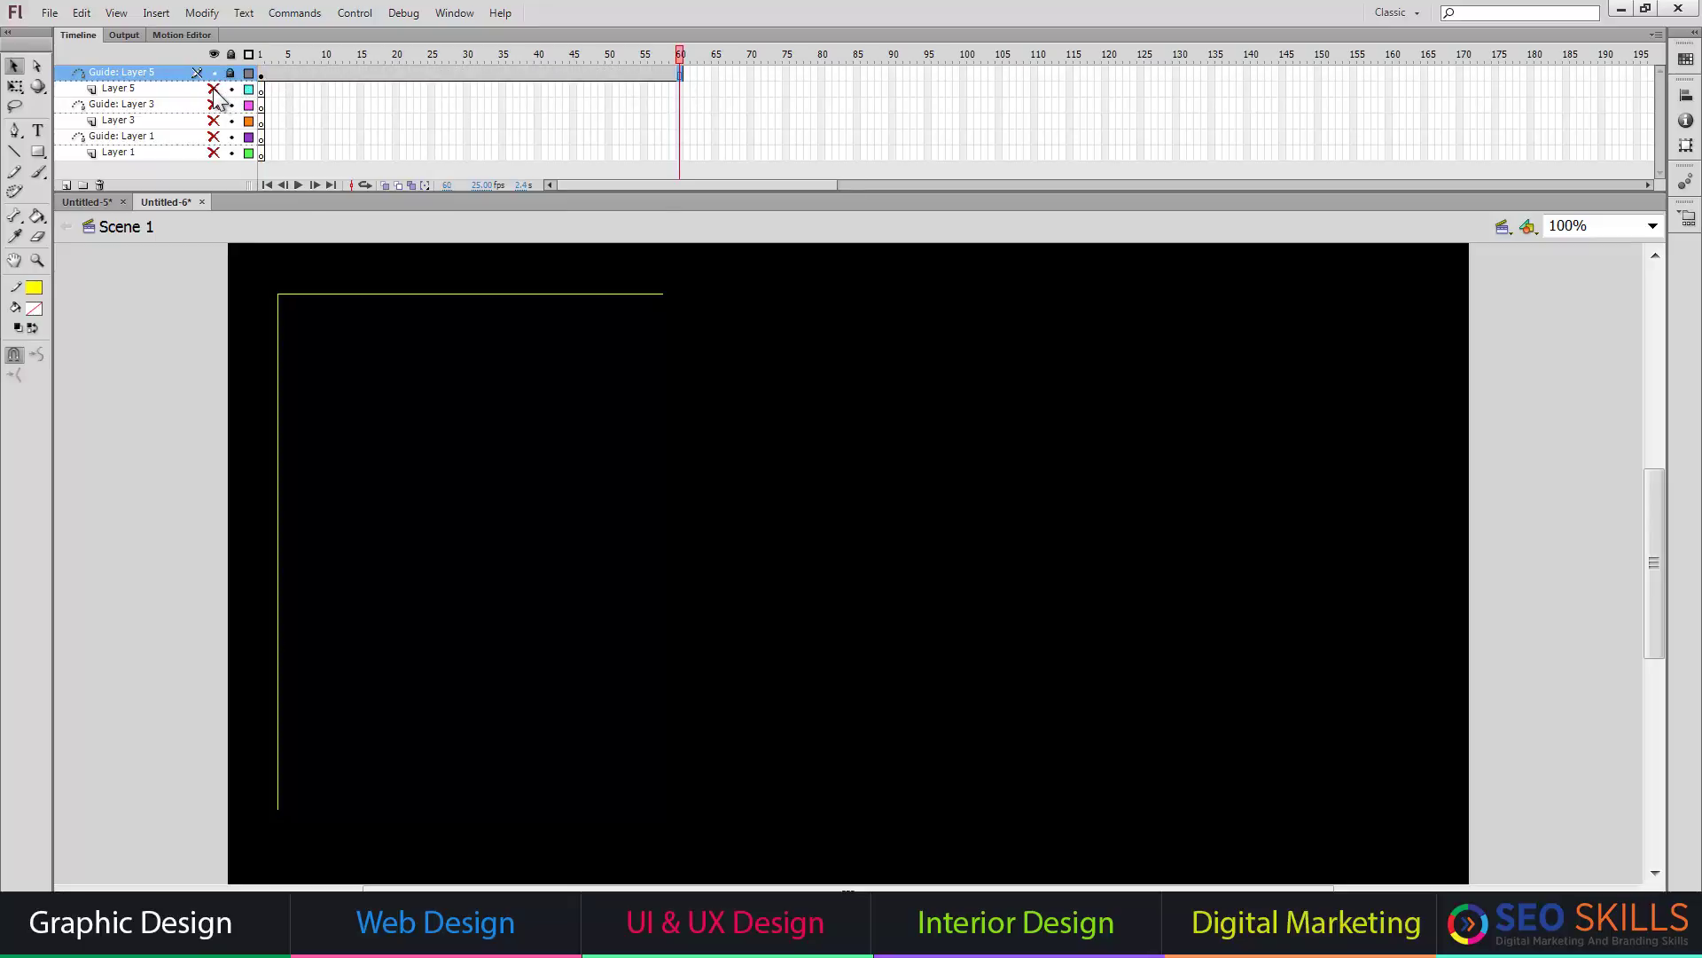
left_click(261, 89)
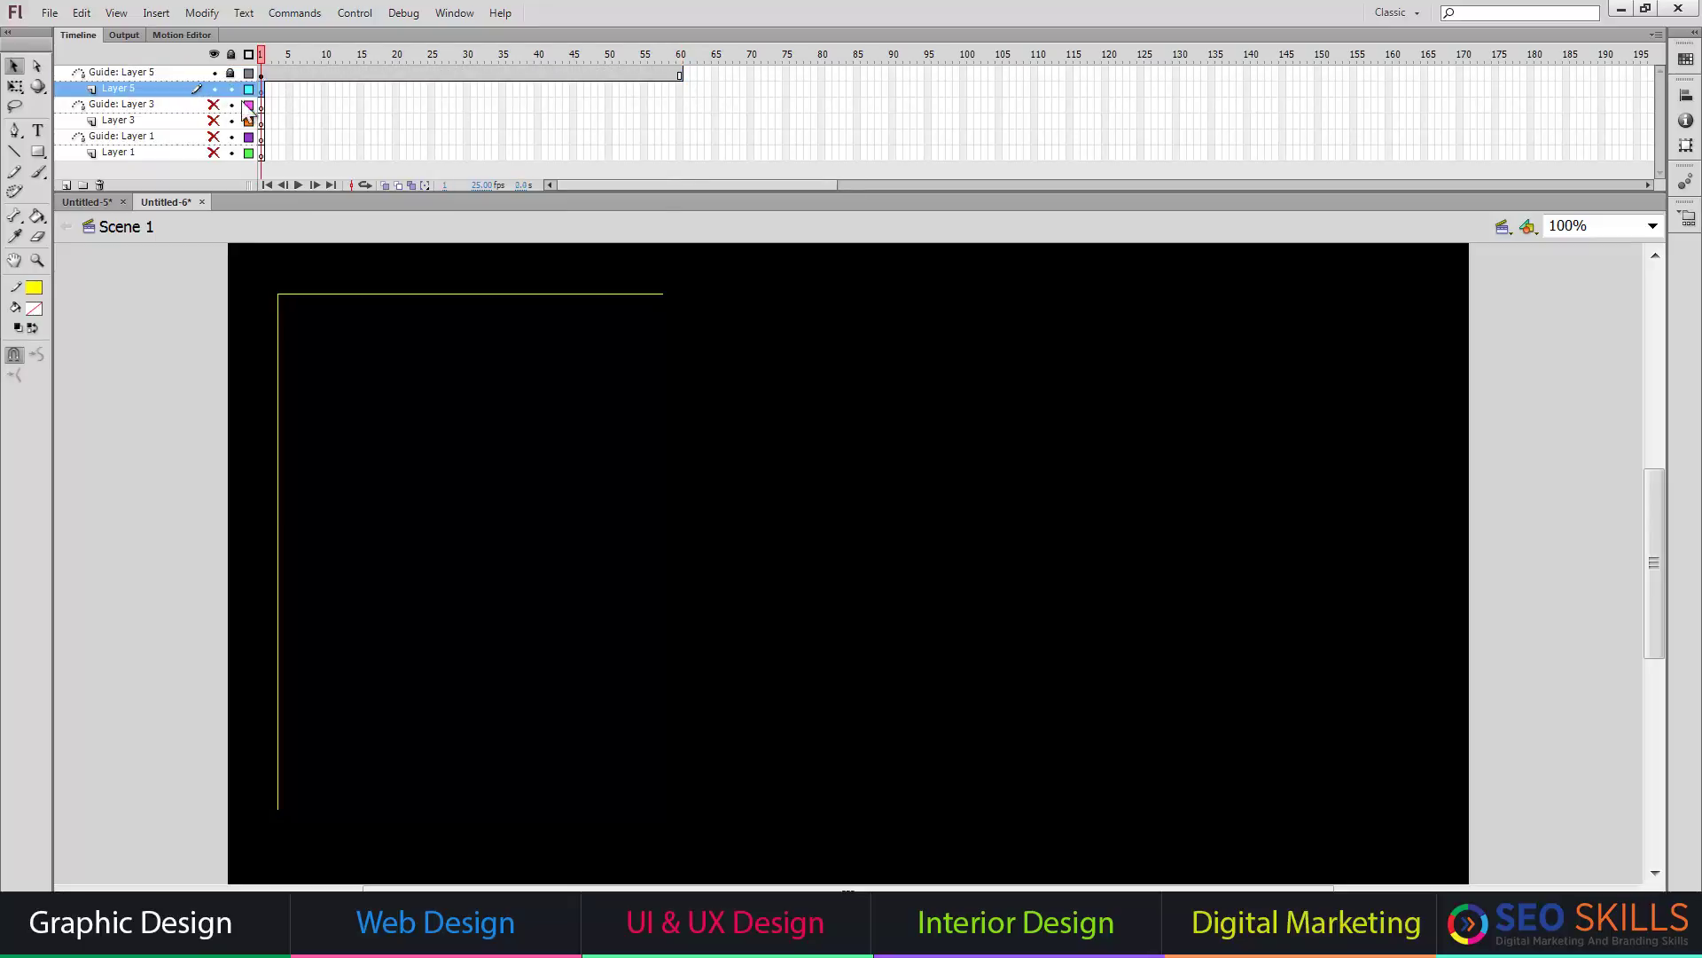
Draw a circle on Layer 5 near the guide path's bottom end
left_click(49, 155)
left_click(85, 193)
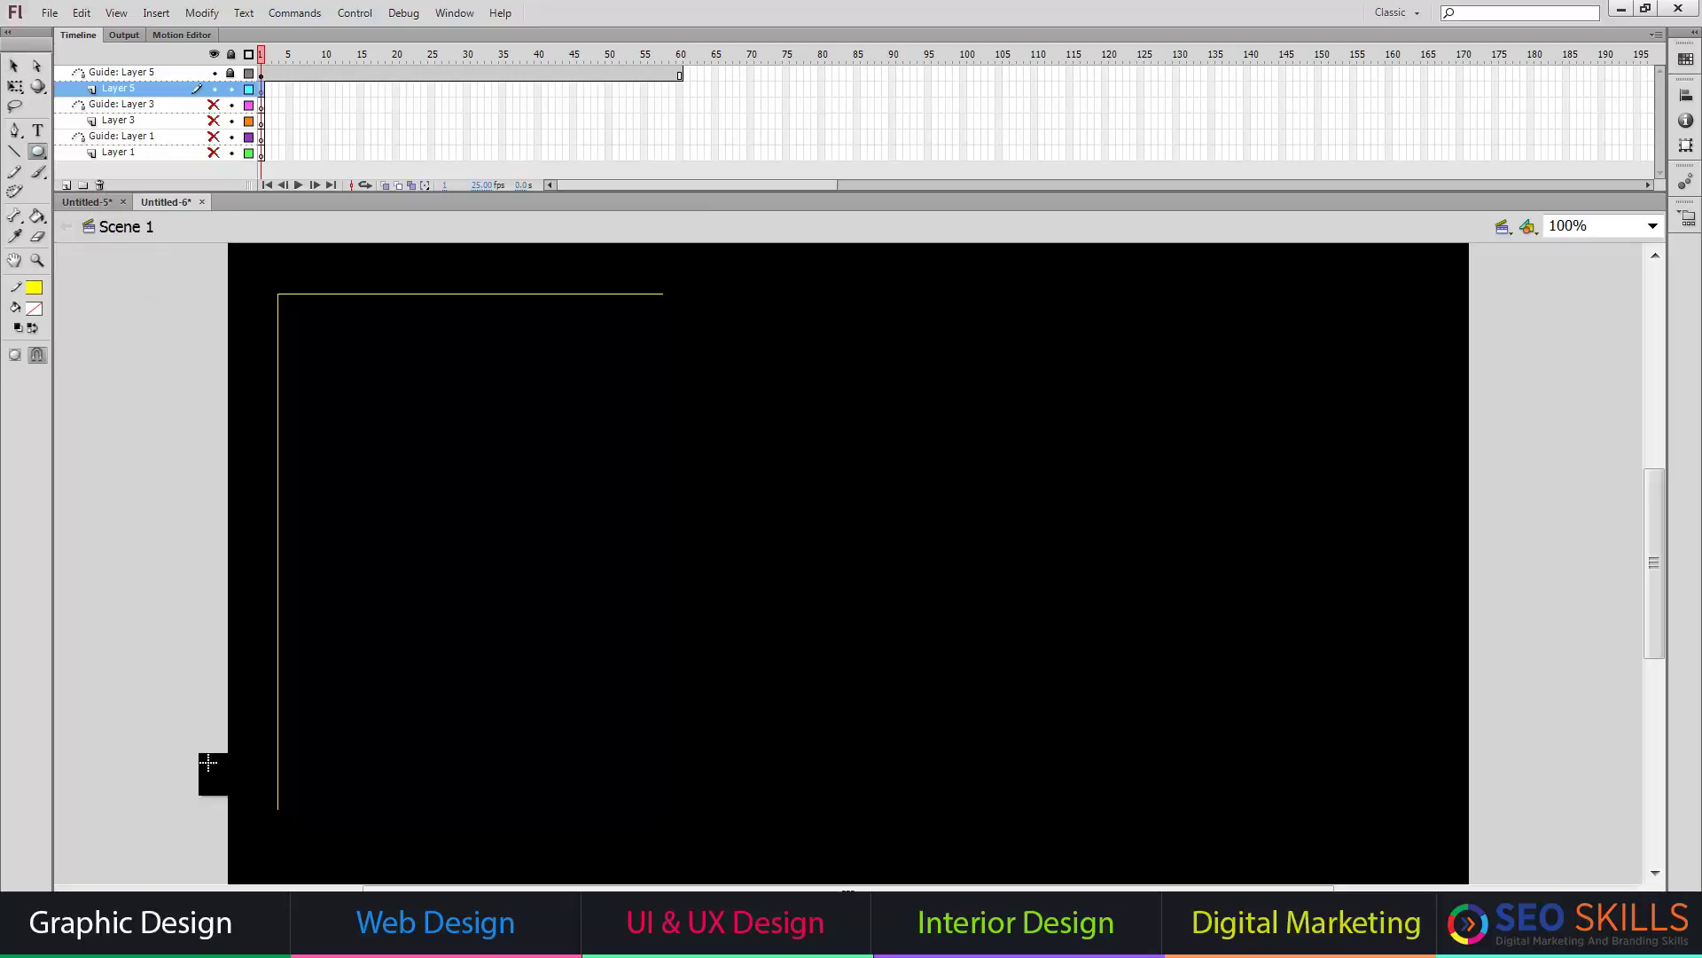
left_click_drag(278, 757, 357, 836)
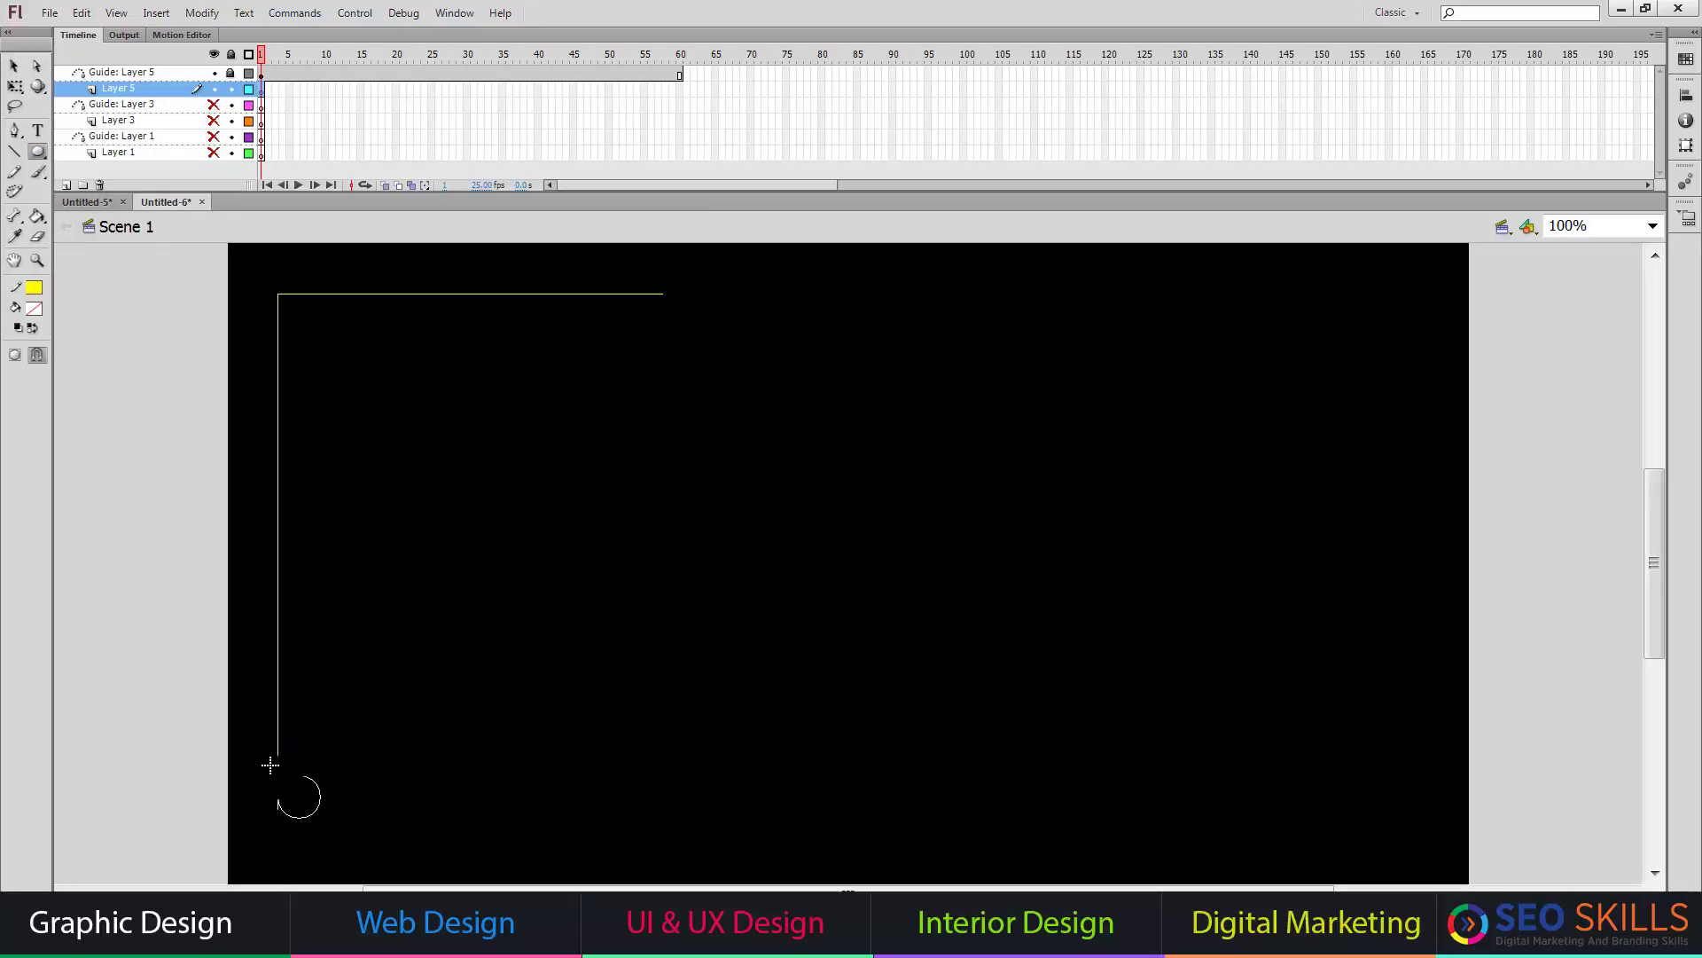
left_click(15, 65)
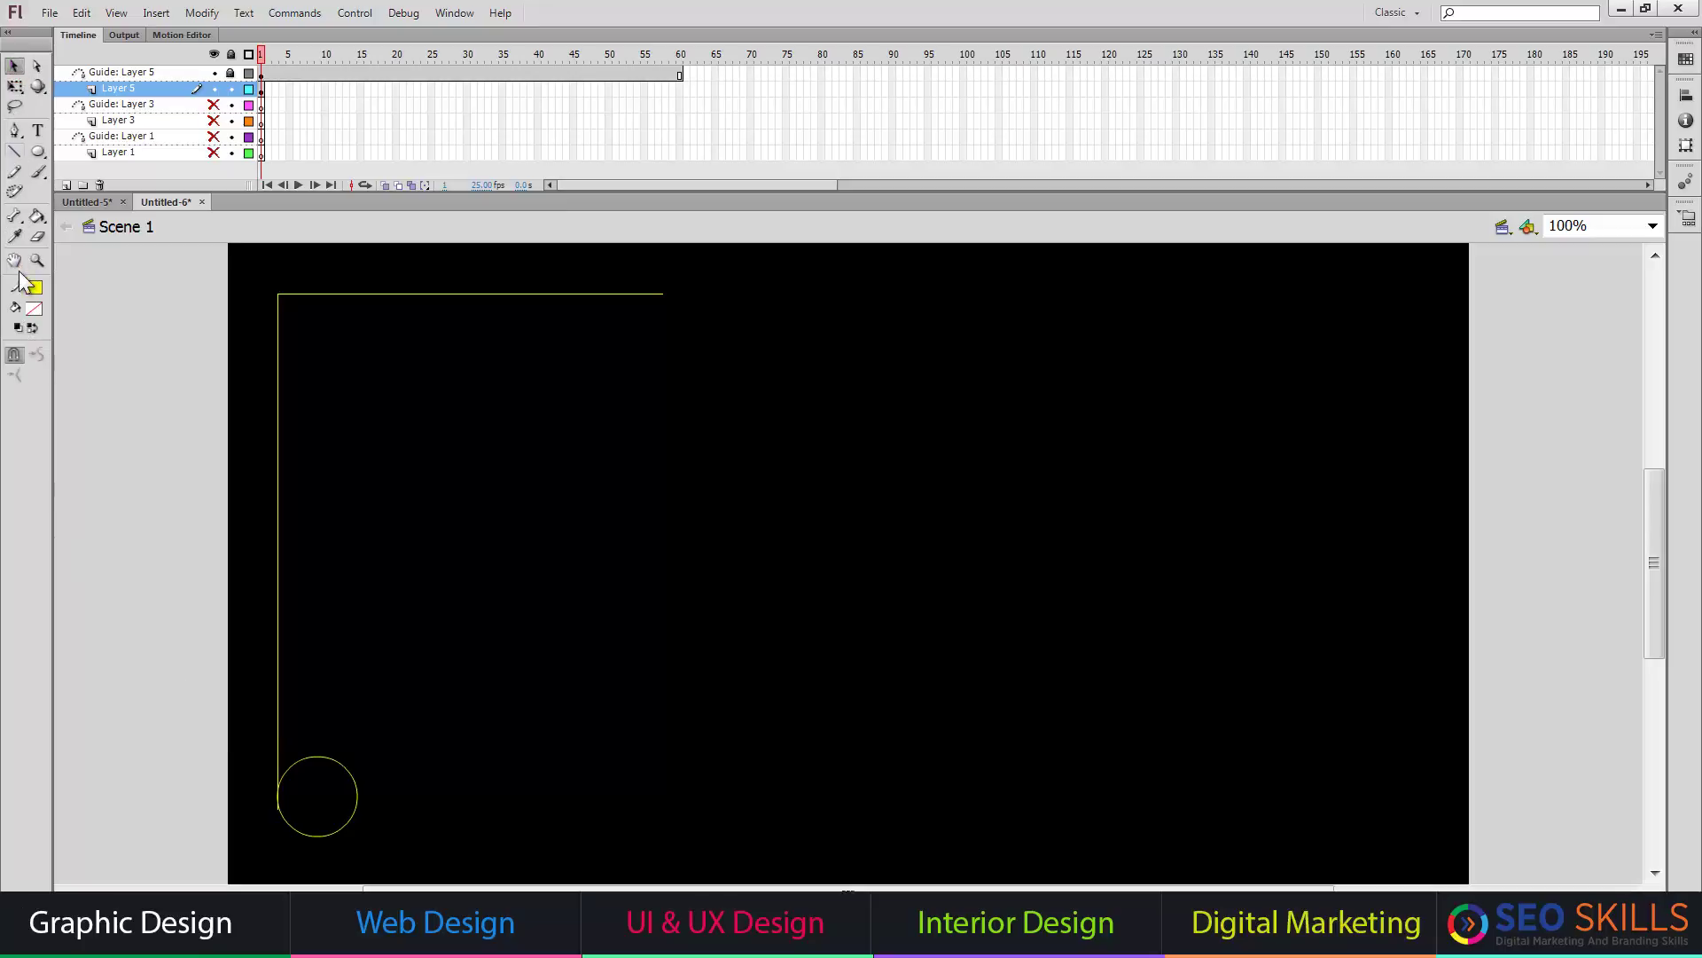
Fill the circle with tan #CC9933 using the Paint Bucket
left_click(34, 308)
left_click(194, 433)
left_click(43, 153)
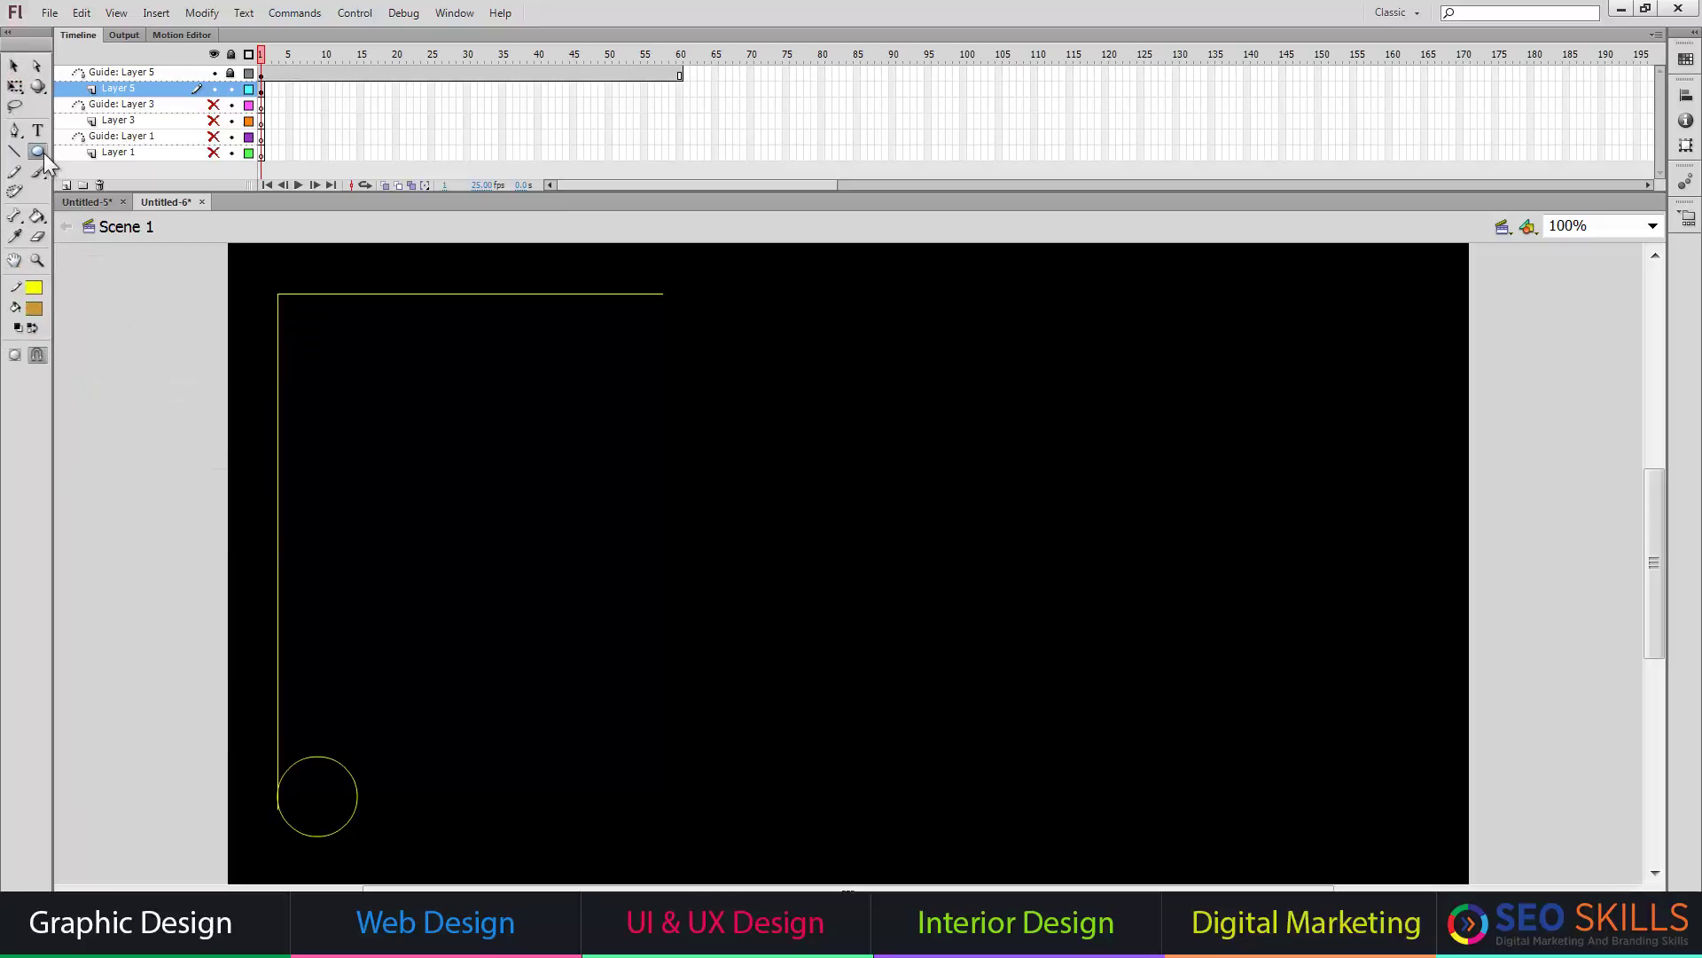
left_click(38, 214)
left_click(322, 791)
Snap the whole circle's centre onto the guide path's bottom end
key("v")
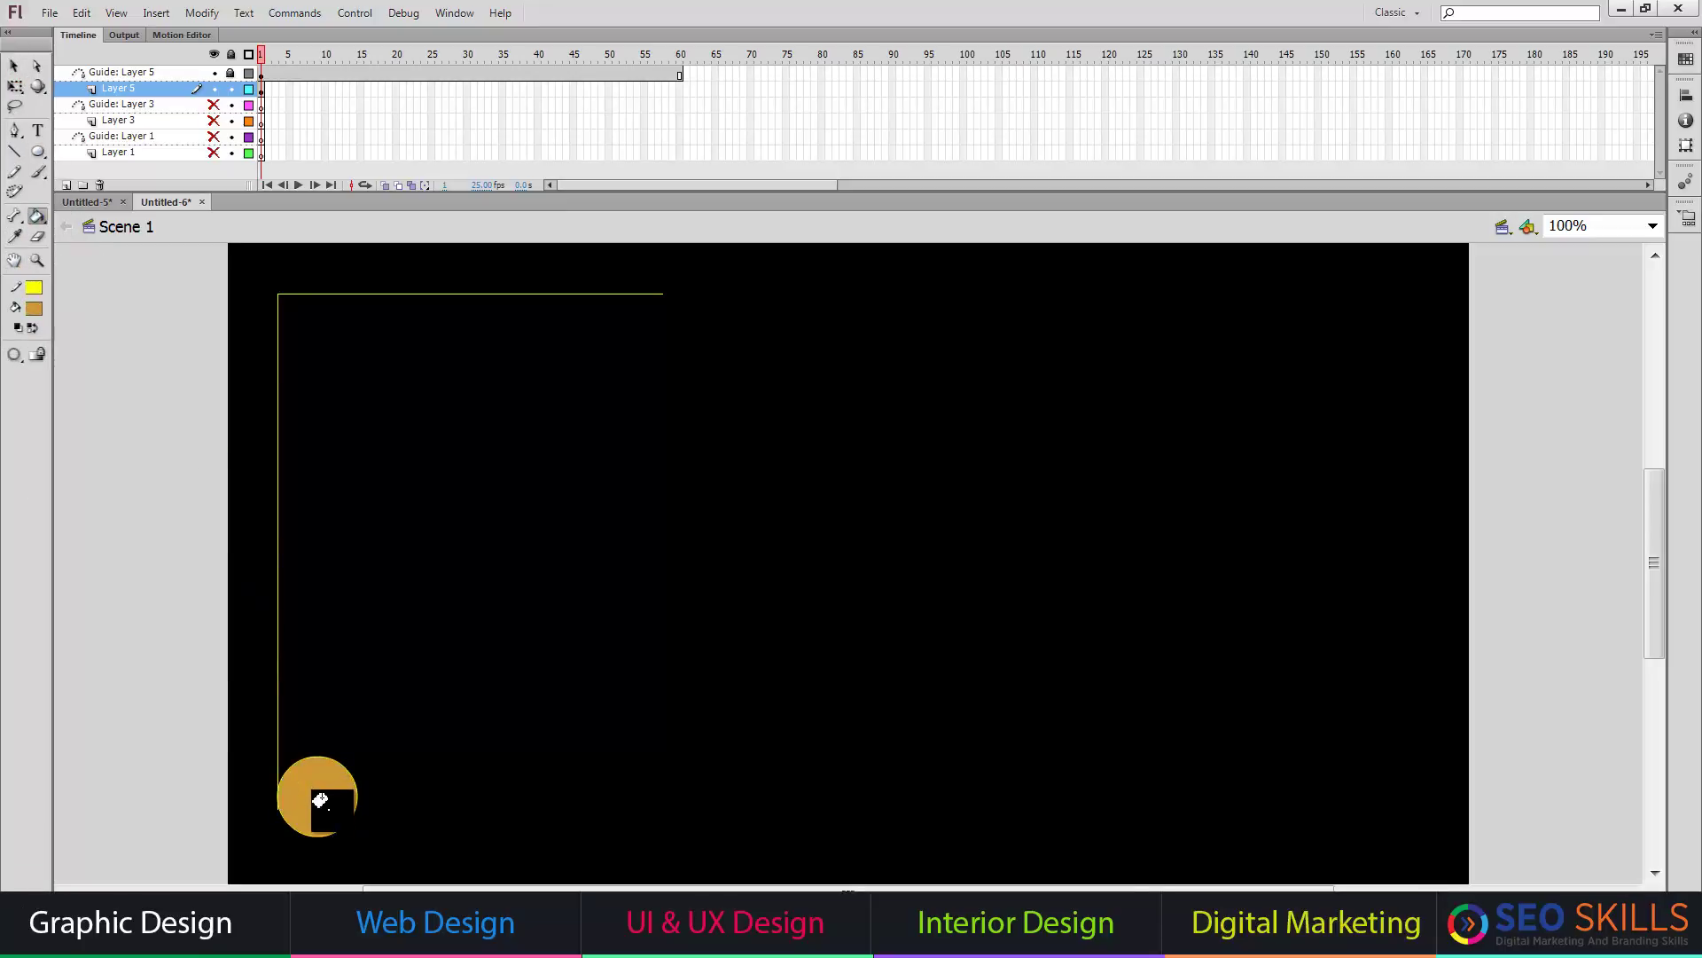
double_click(335, 834)
left_click_drag(335, 834, 296, 809)
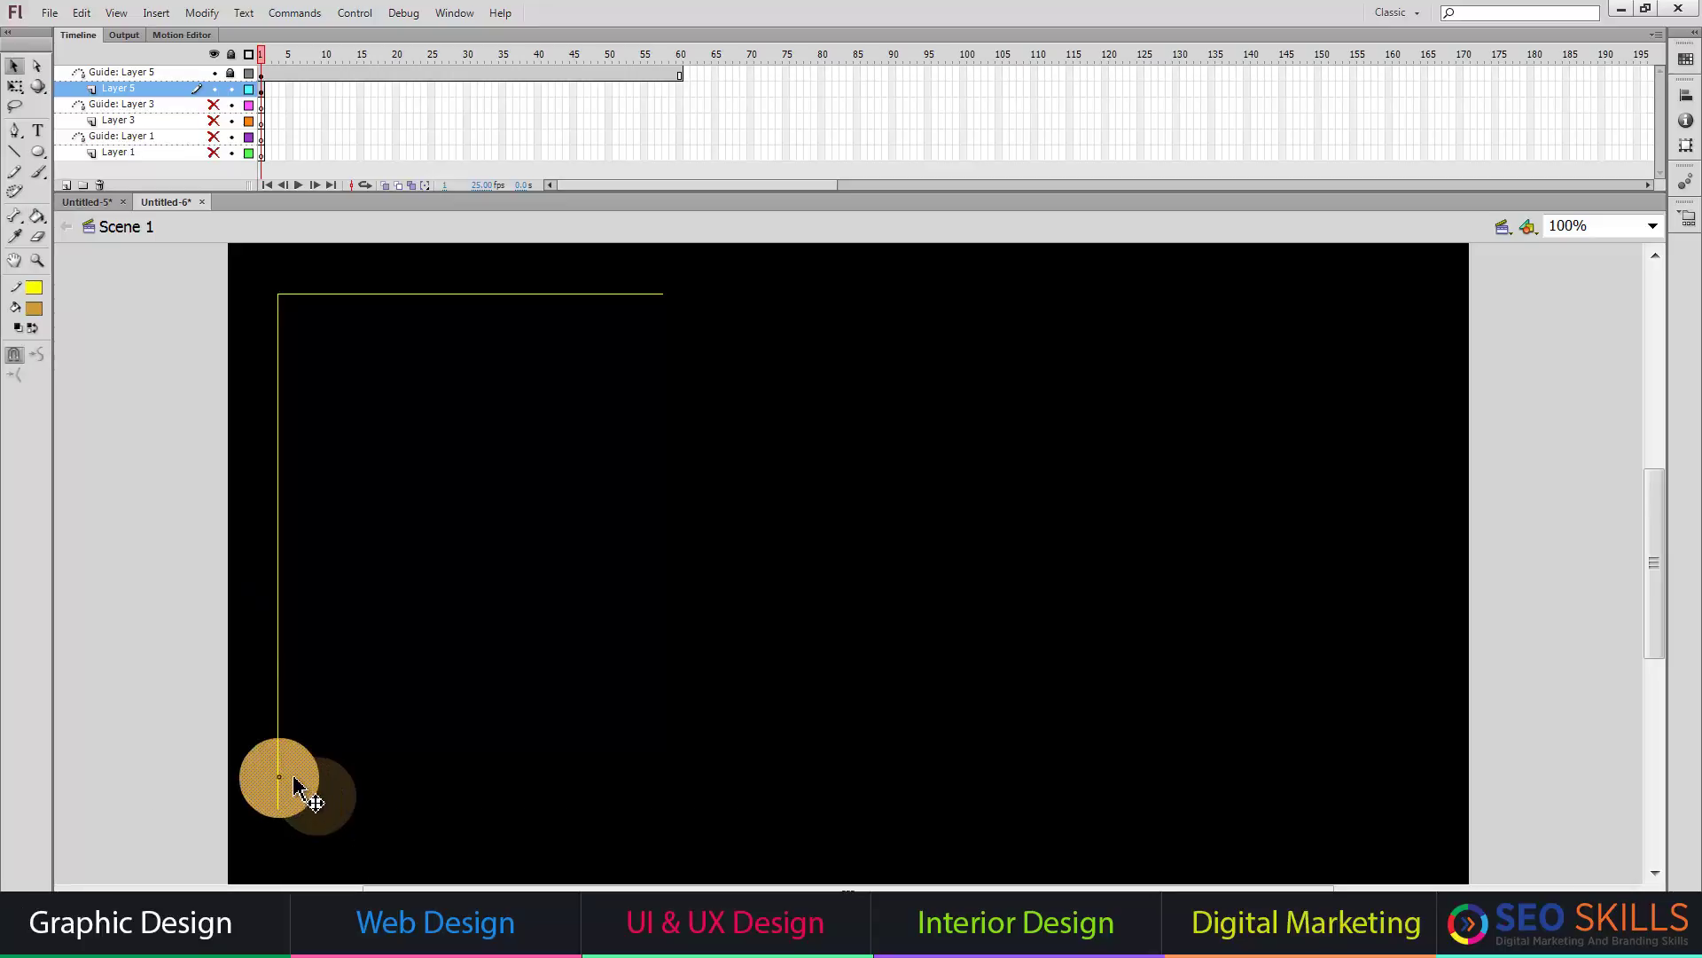
Classic-tween Layer 5's circle to the path's top-right end at frame 60 and preview
right_click(260, 89)
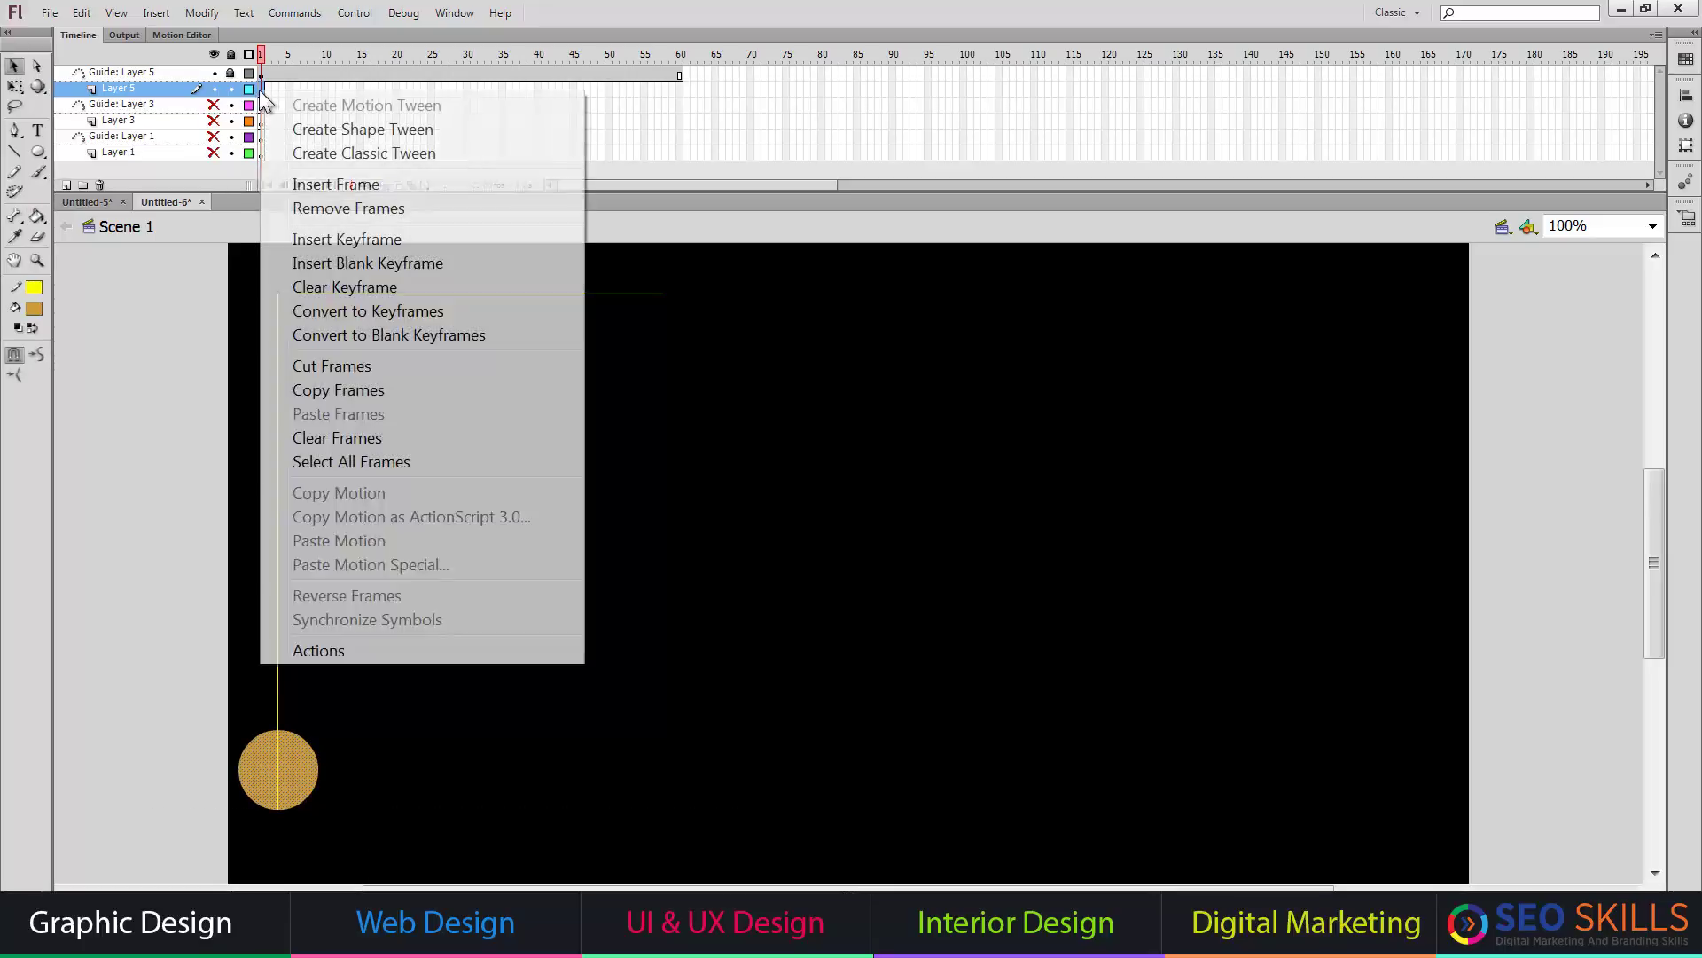
left_click(334, 151)
left_click(680, 90)
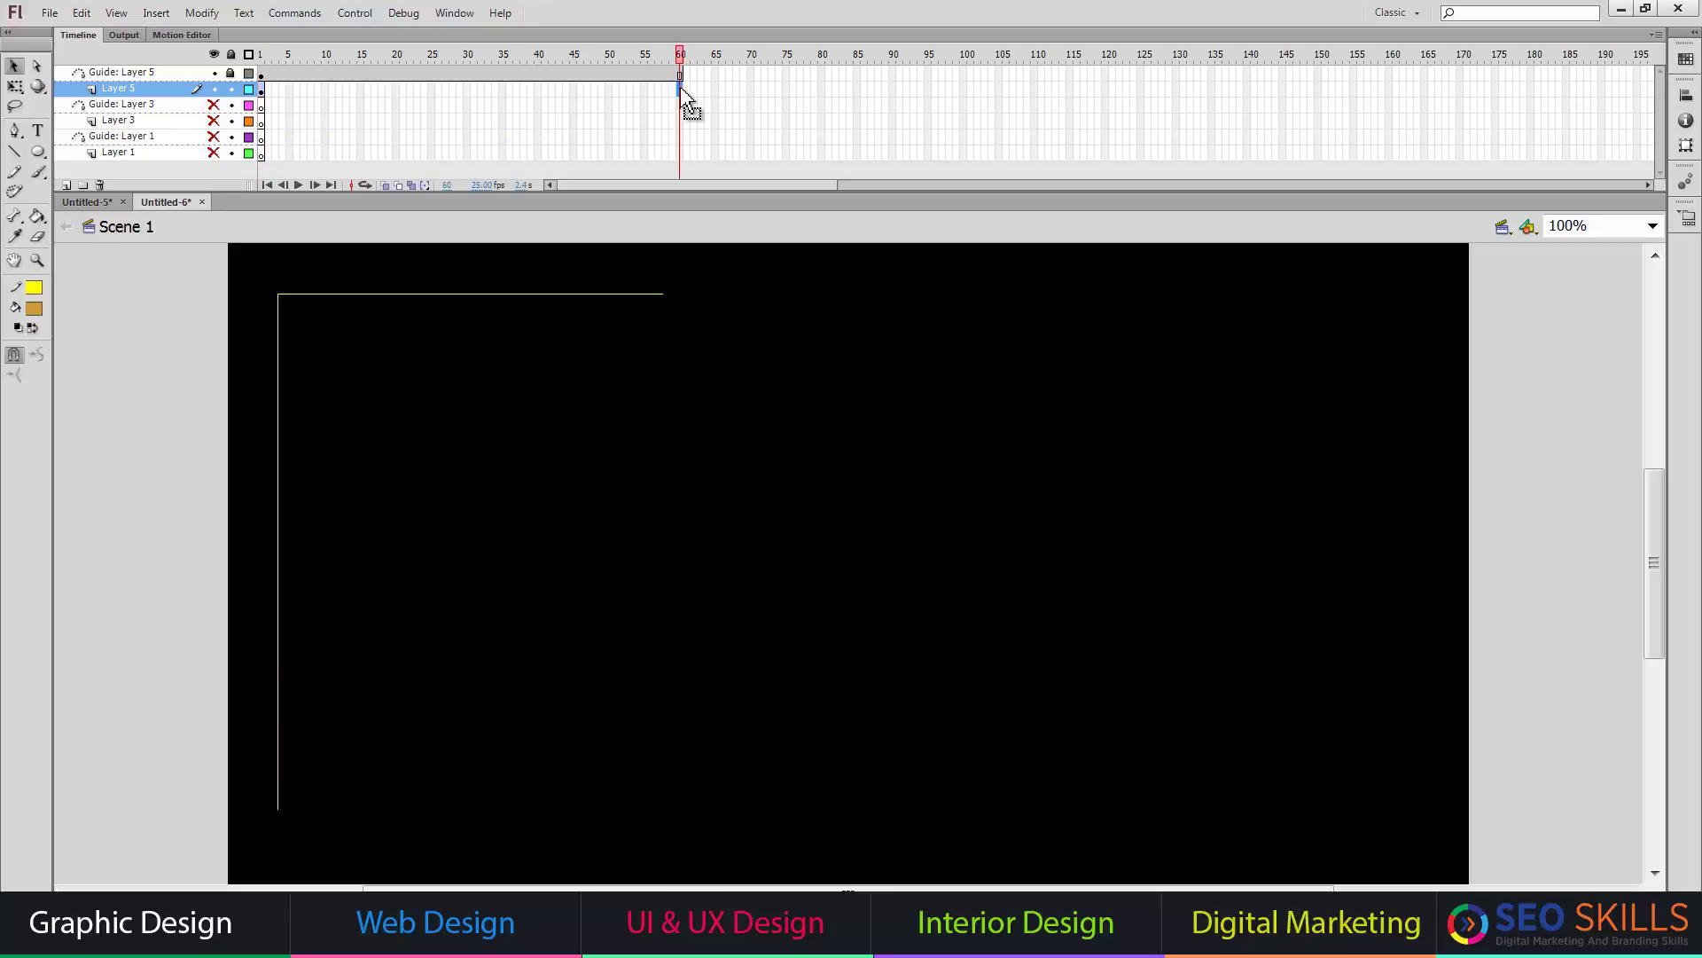
key("F6")
left_click_drag(305, 808, 670, 313)
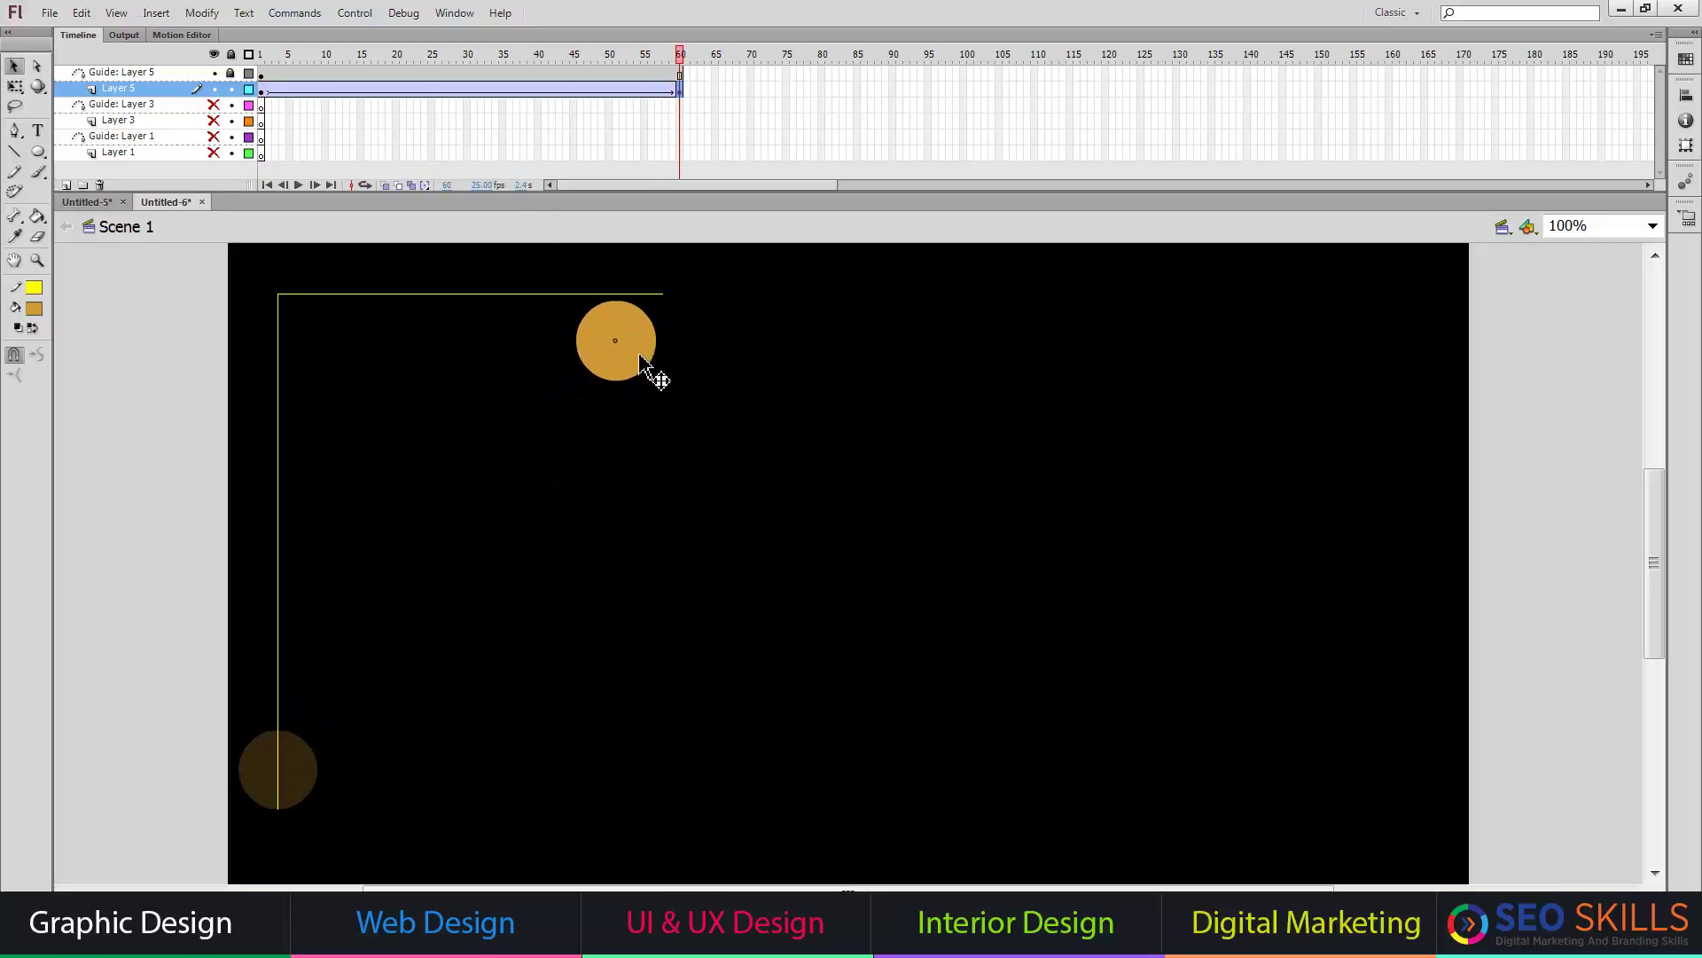
key("Return")
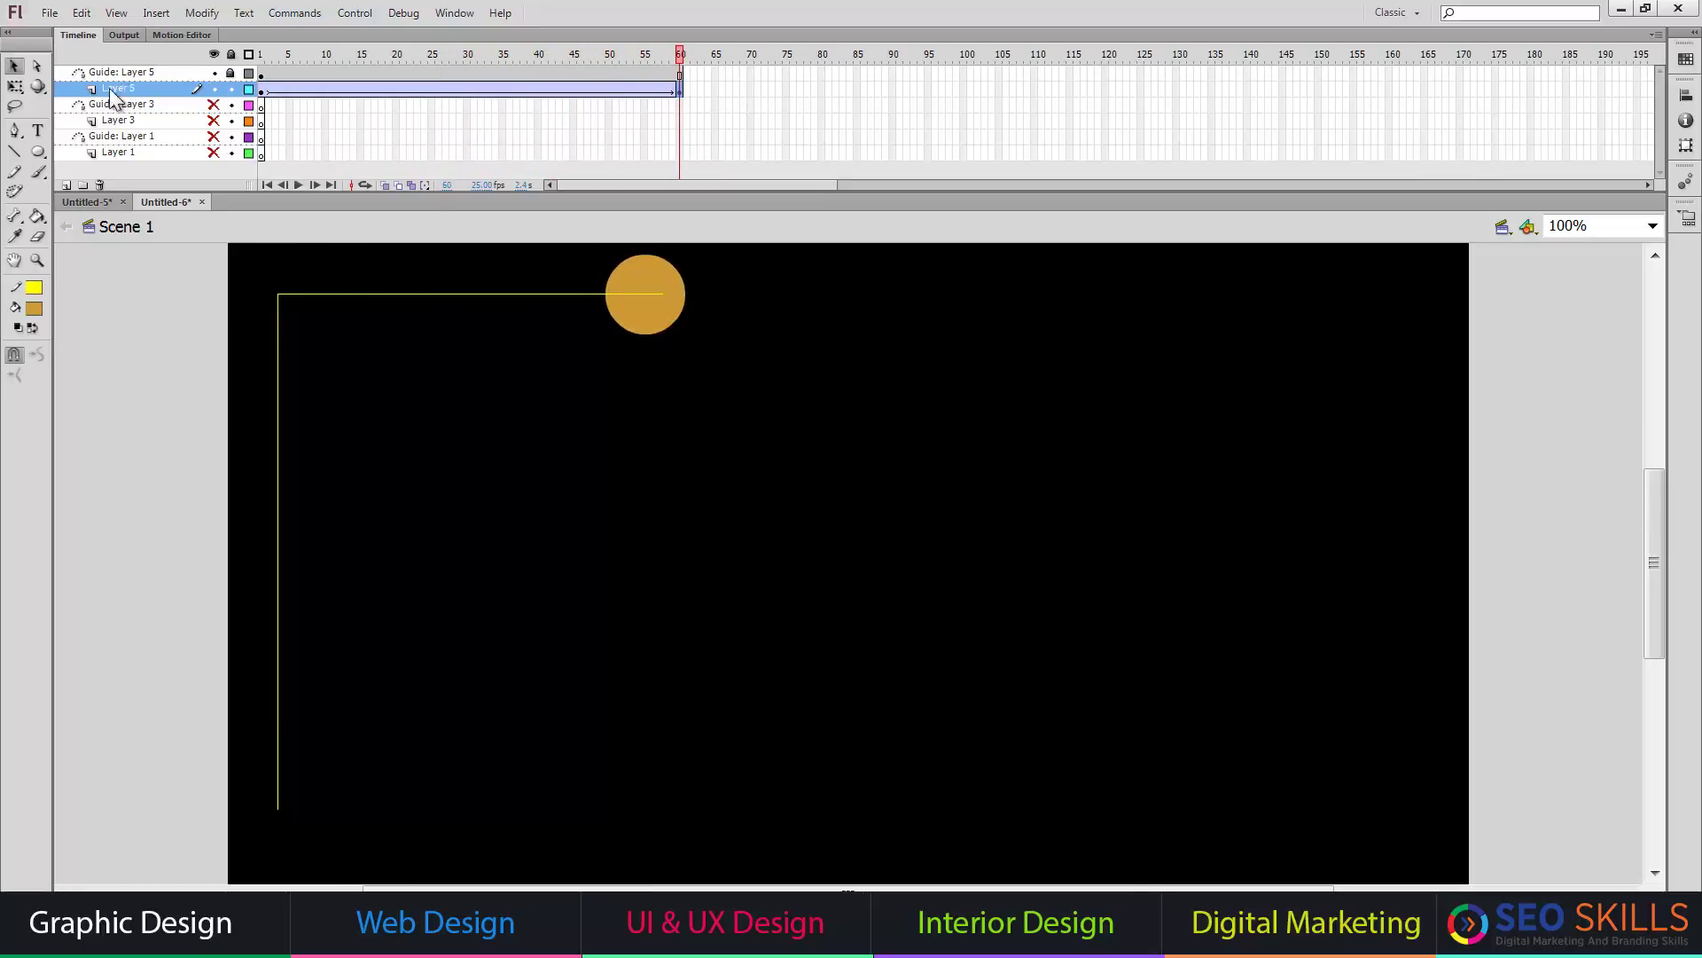
Add Layer 7 and paste a copy of the tan circle at the path's top-right end
left_click(66, 185)
left_click(263, 90)
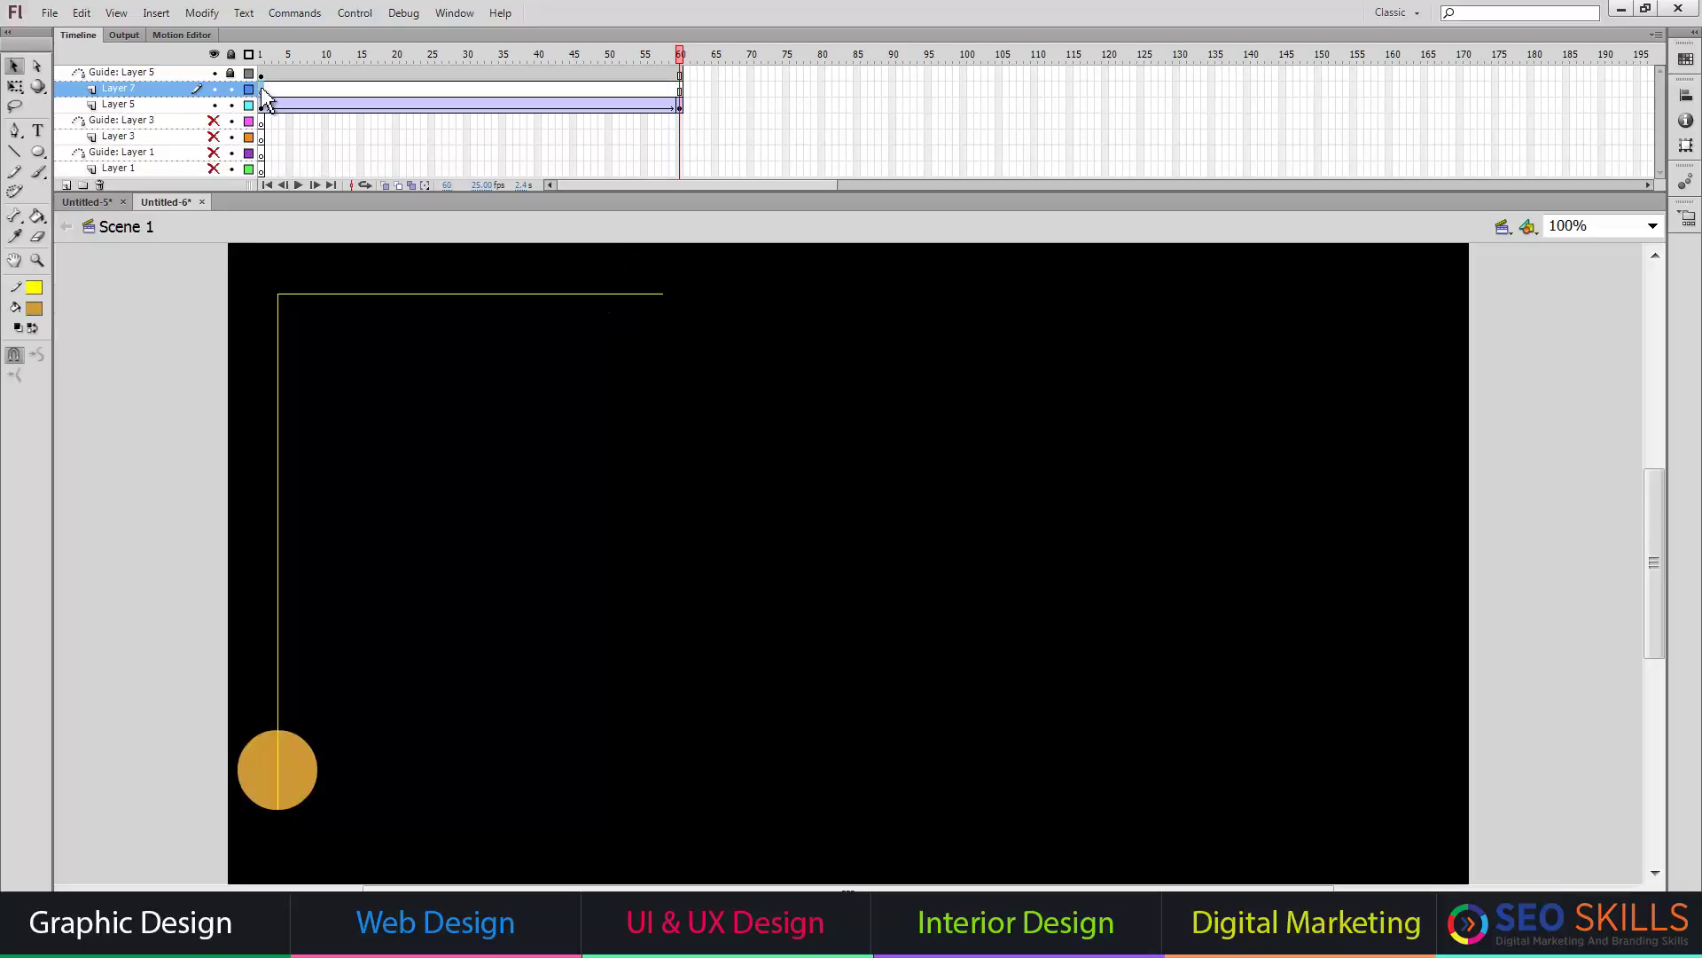
left_click(301, 787)
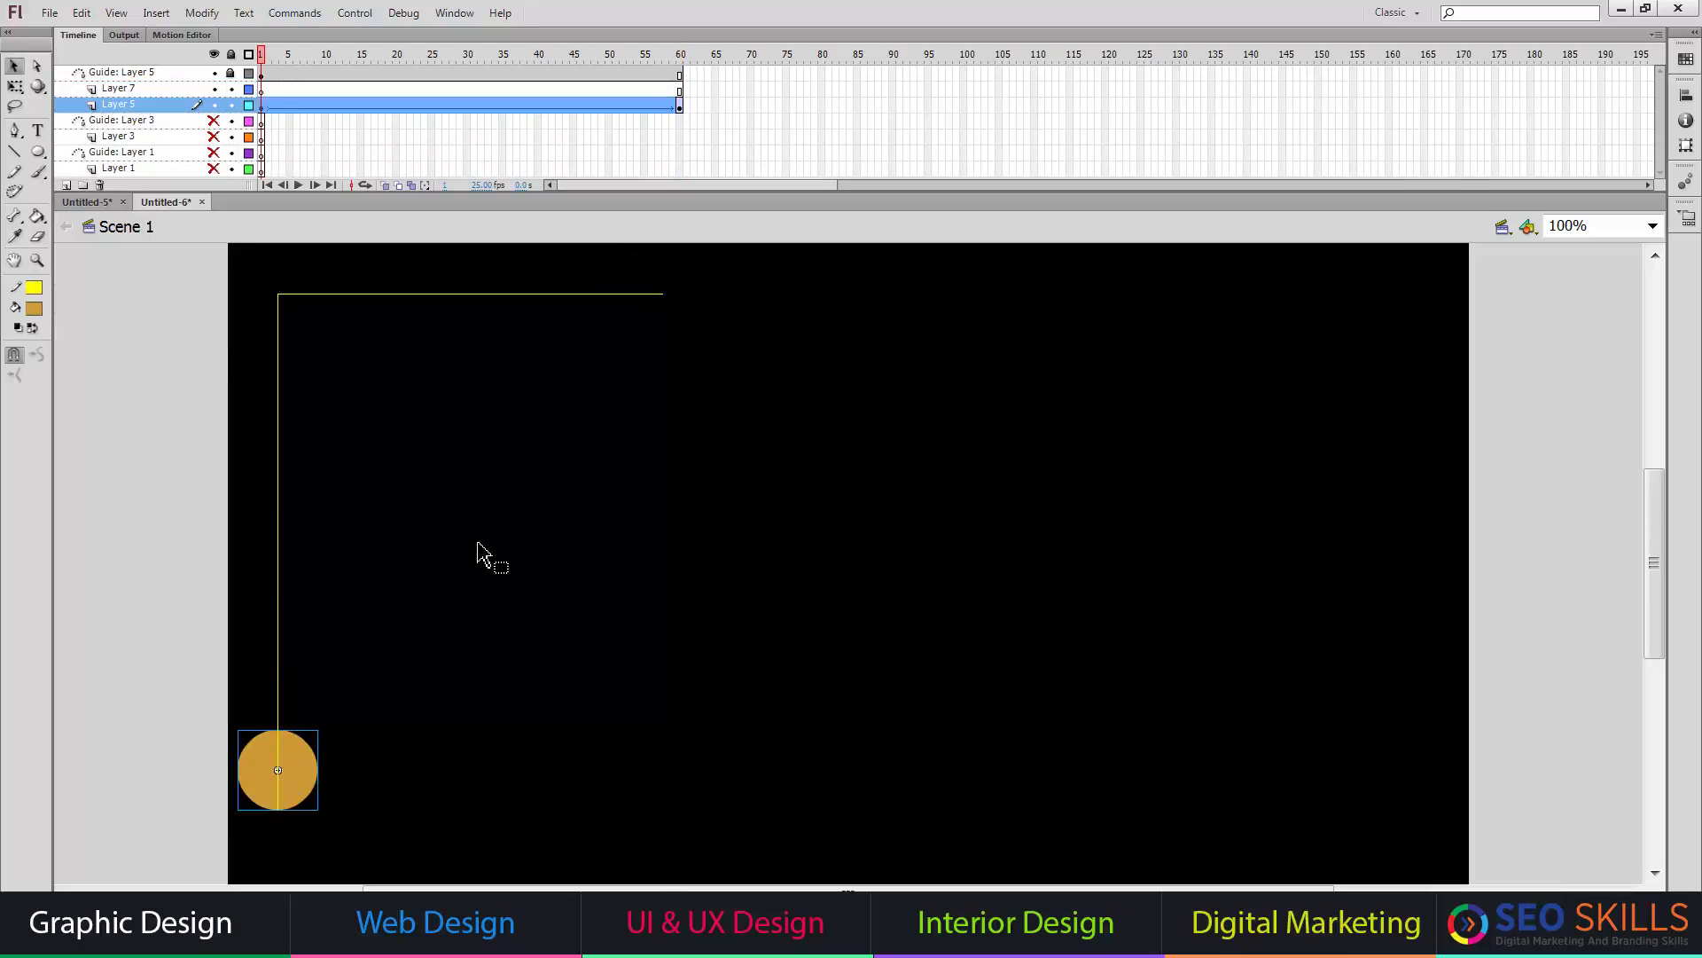
left_click(263, 89)
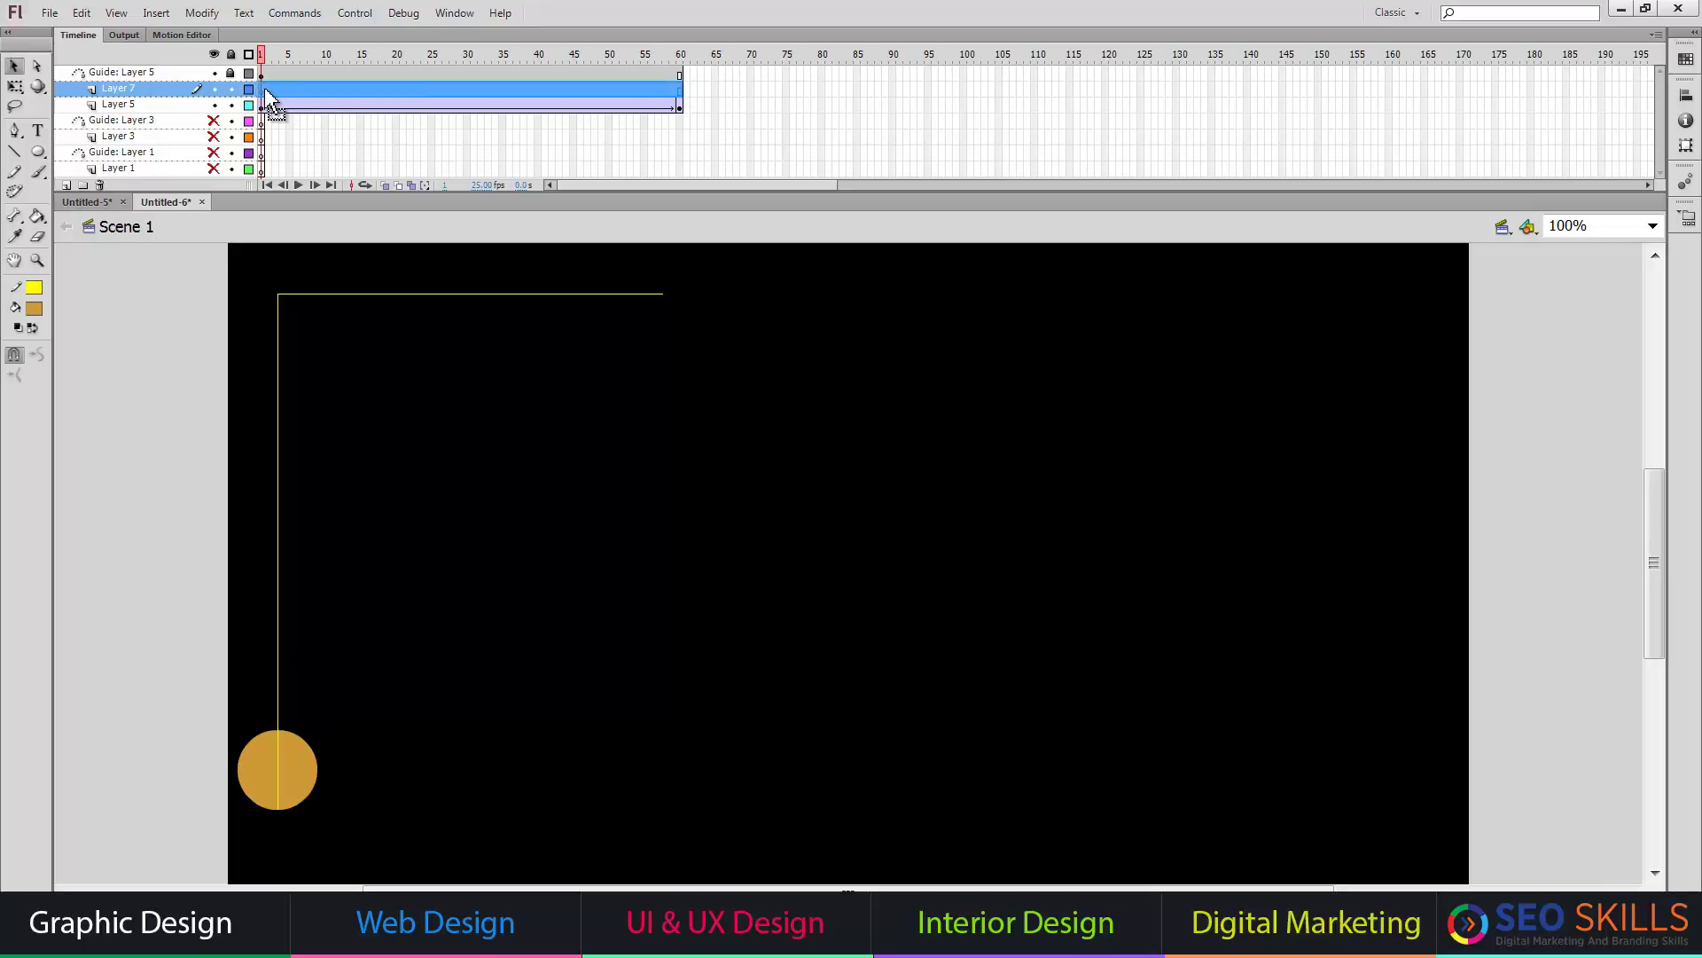
key("ctrl+v")
mouse_move(842, 585)
left_mouse_down()
mouse_move(646, 312)
mouse_move(670, 330)
left_mouse_up()
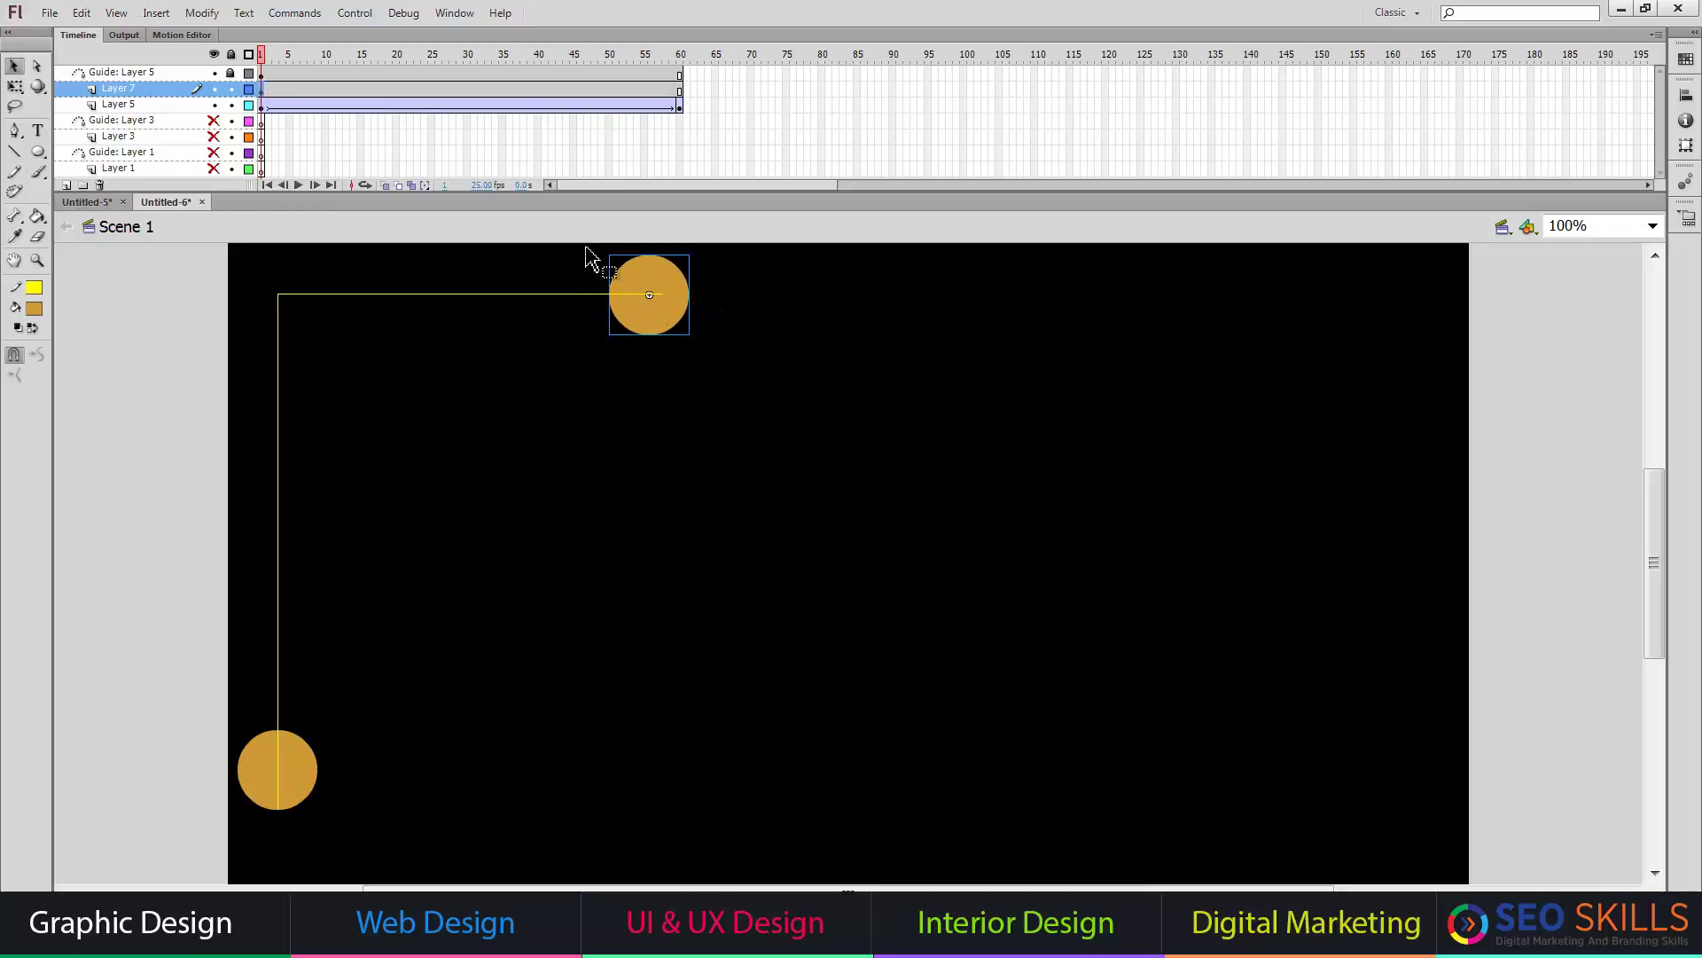
Tween Layer 7's circle down to the path's bottom end at frame 60 and preview
right_click(367, 89)
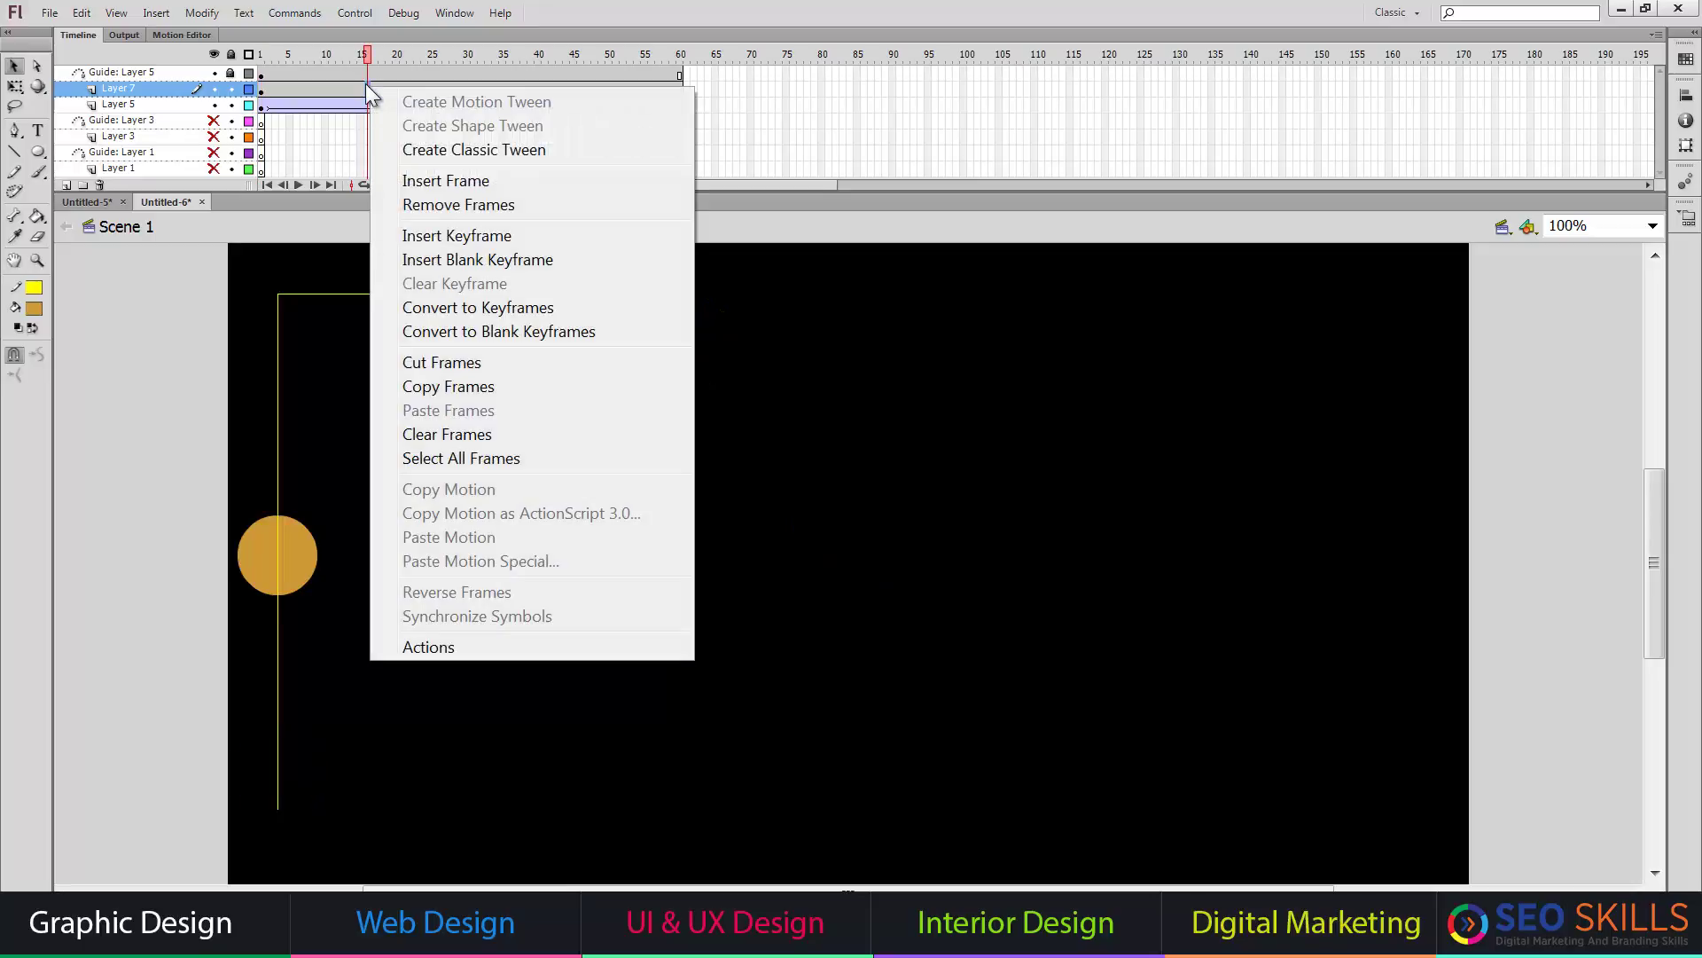
left_click(438, 145)
left_click(683, 90)
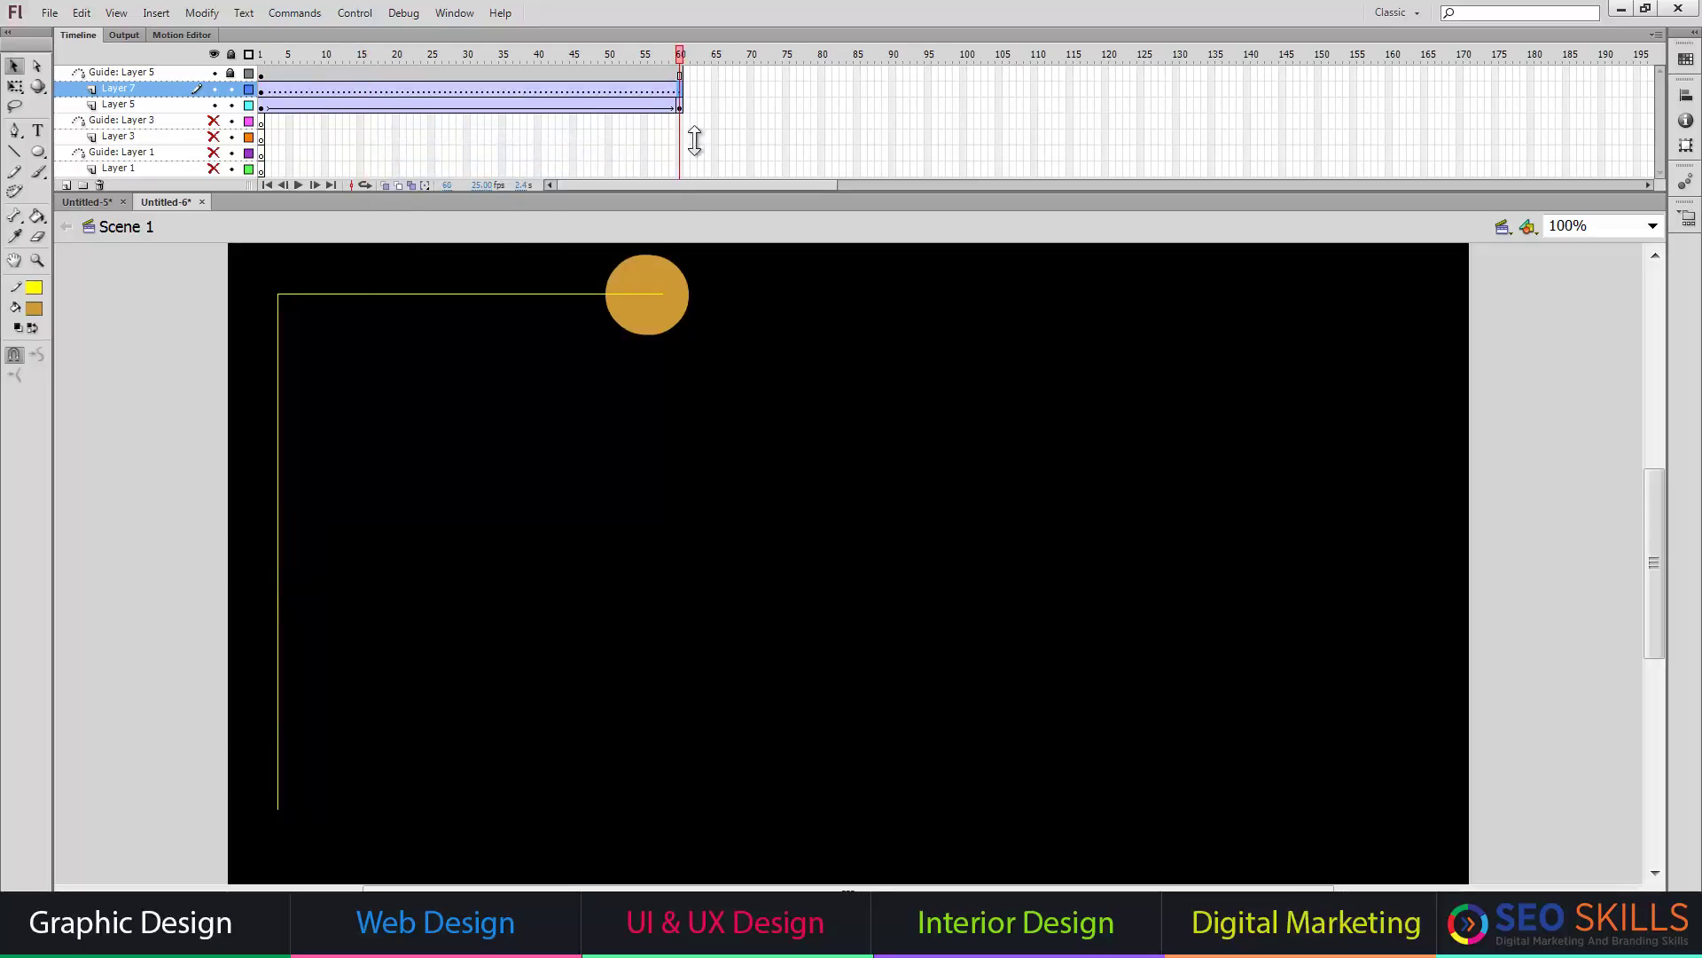
left_click_drag(665, 328, 302, 825)
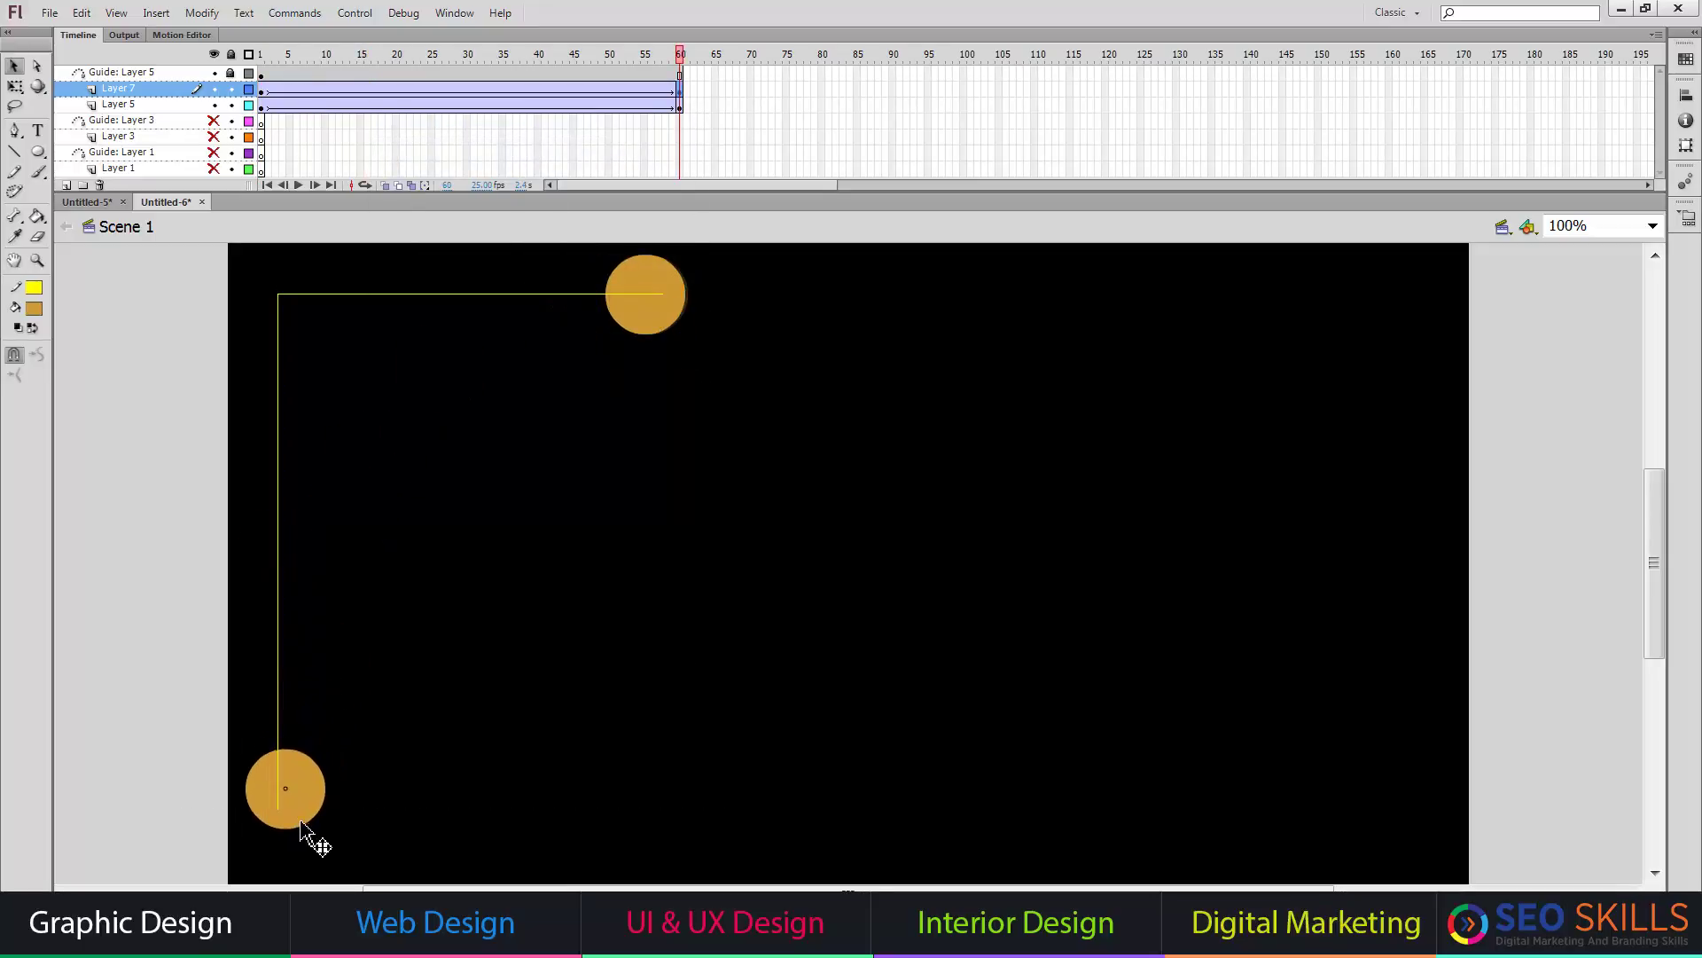
left_click_drag(301, 824, 298, 838)
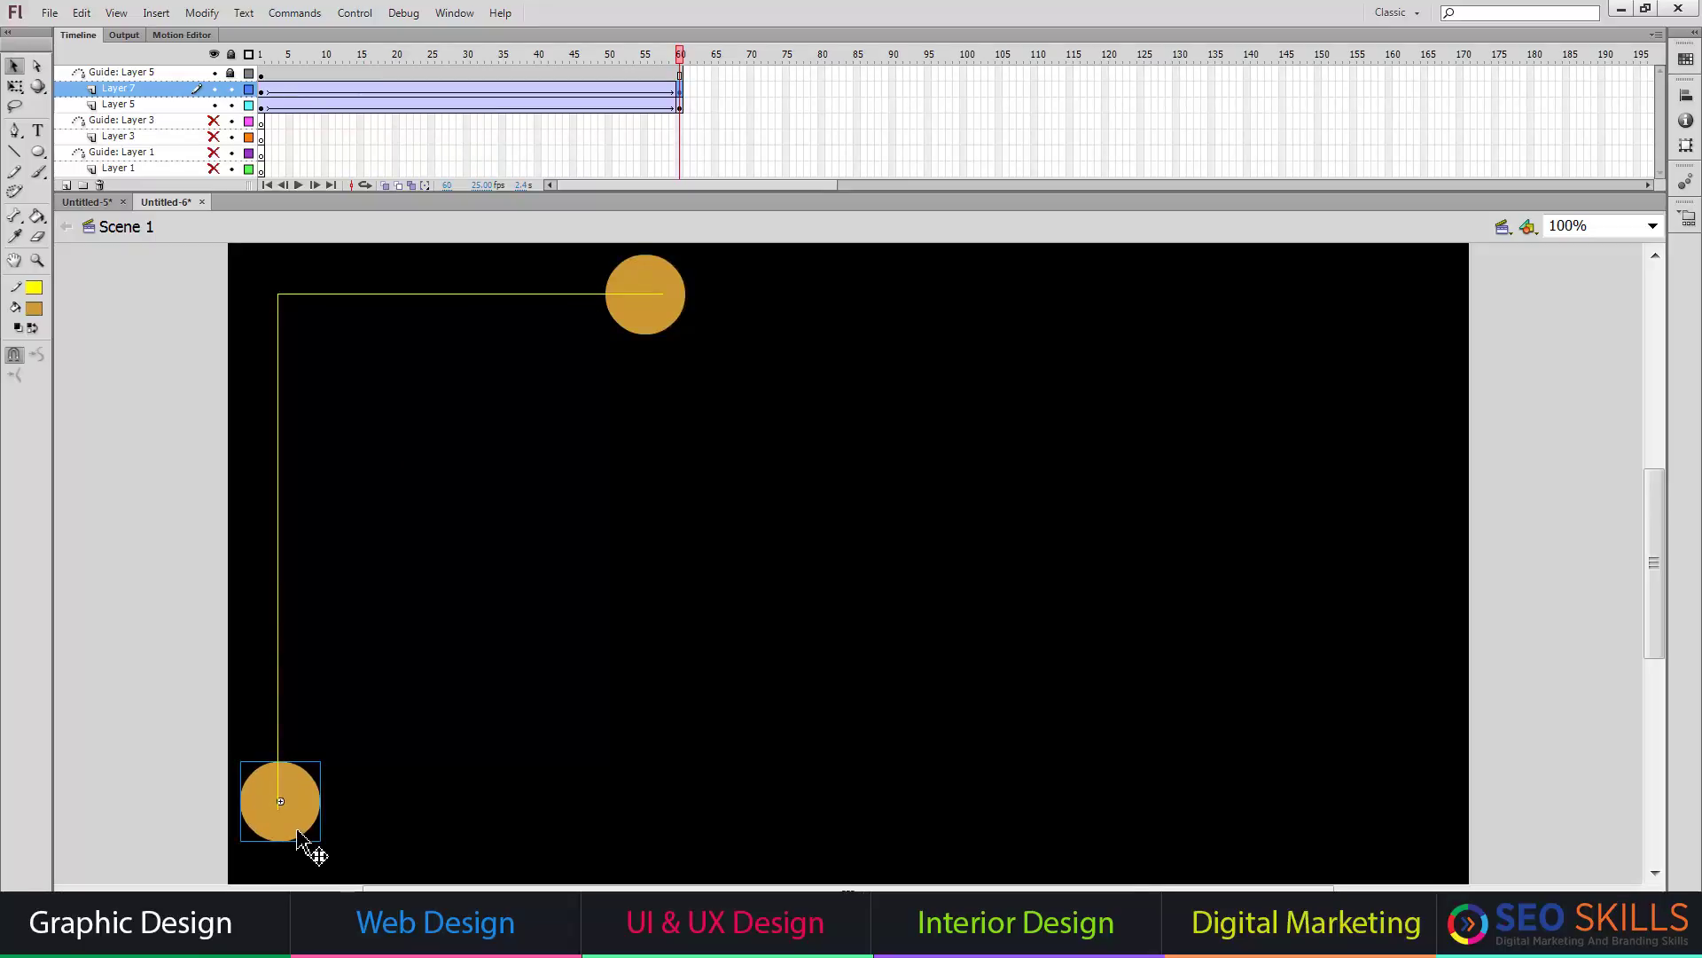
key("Return")
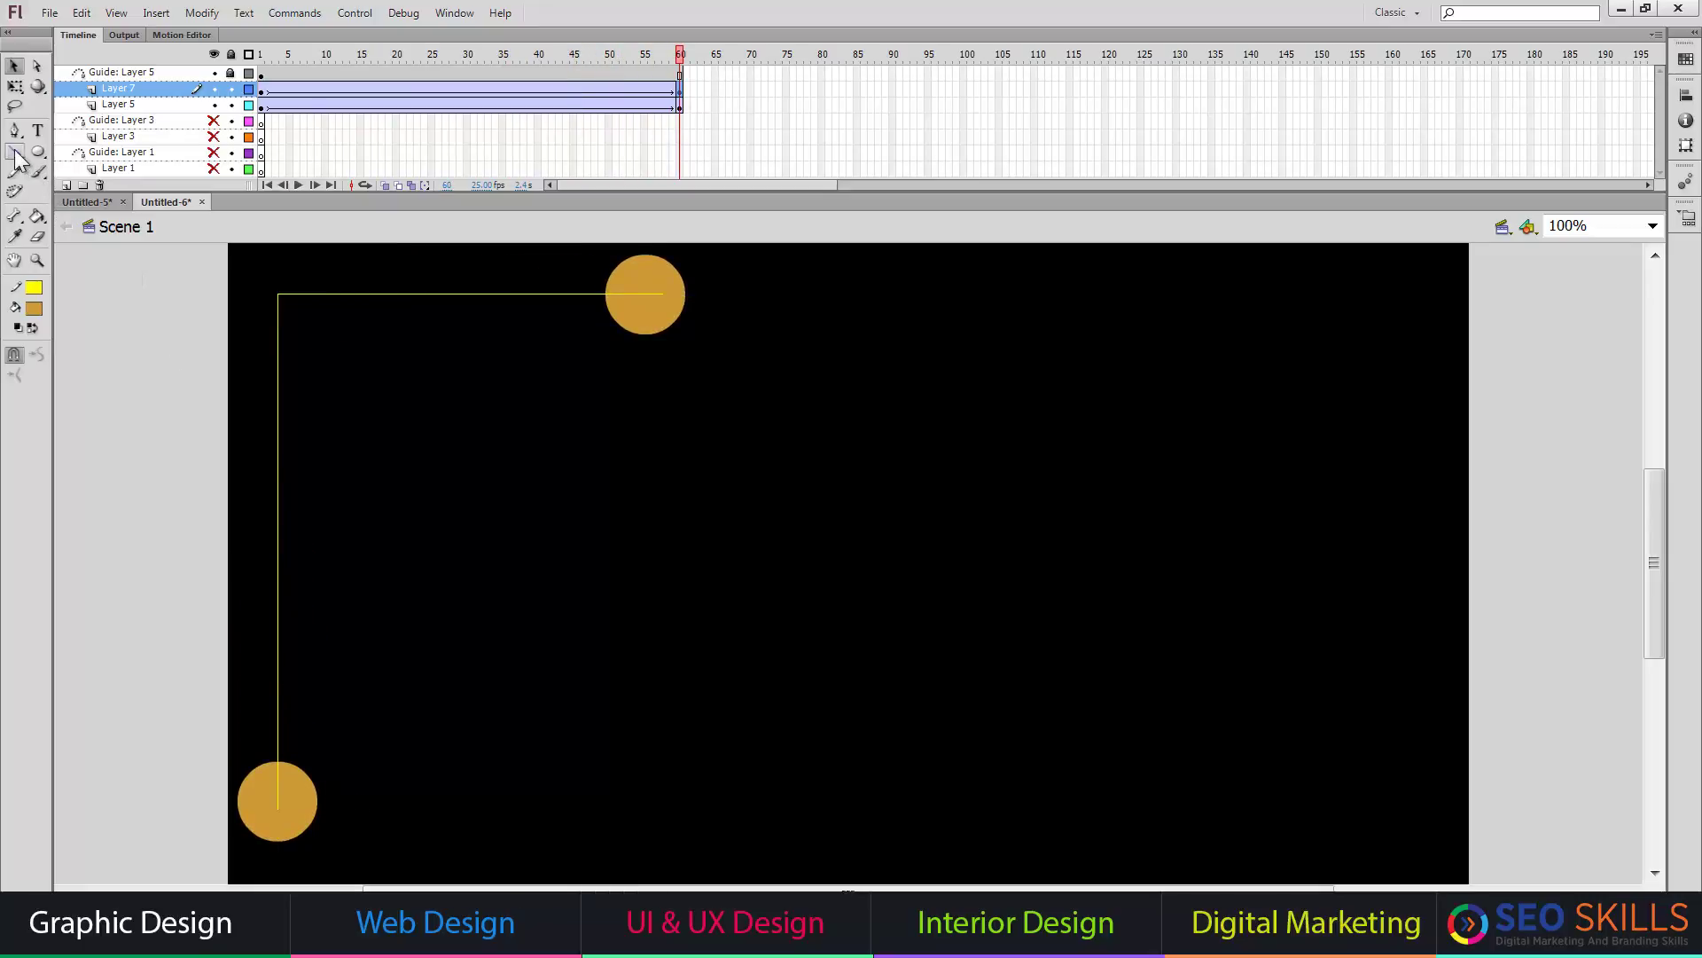
Unlock the guide layer and draw a diagonal line across the path's corner
left_click(124, 73)
left_click(19, 152)
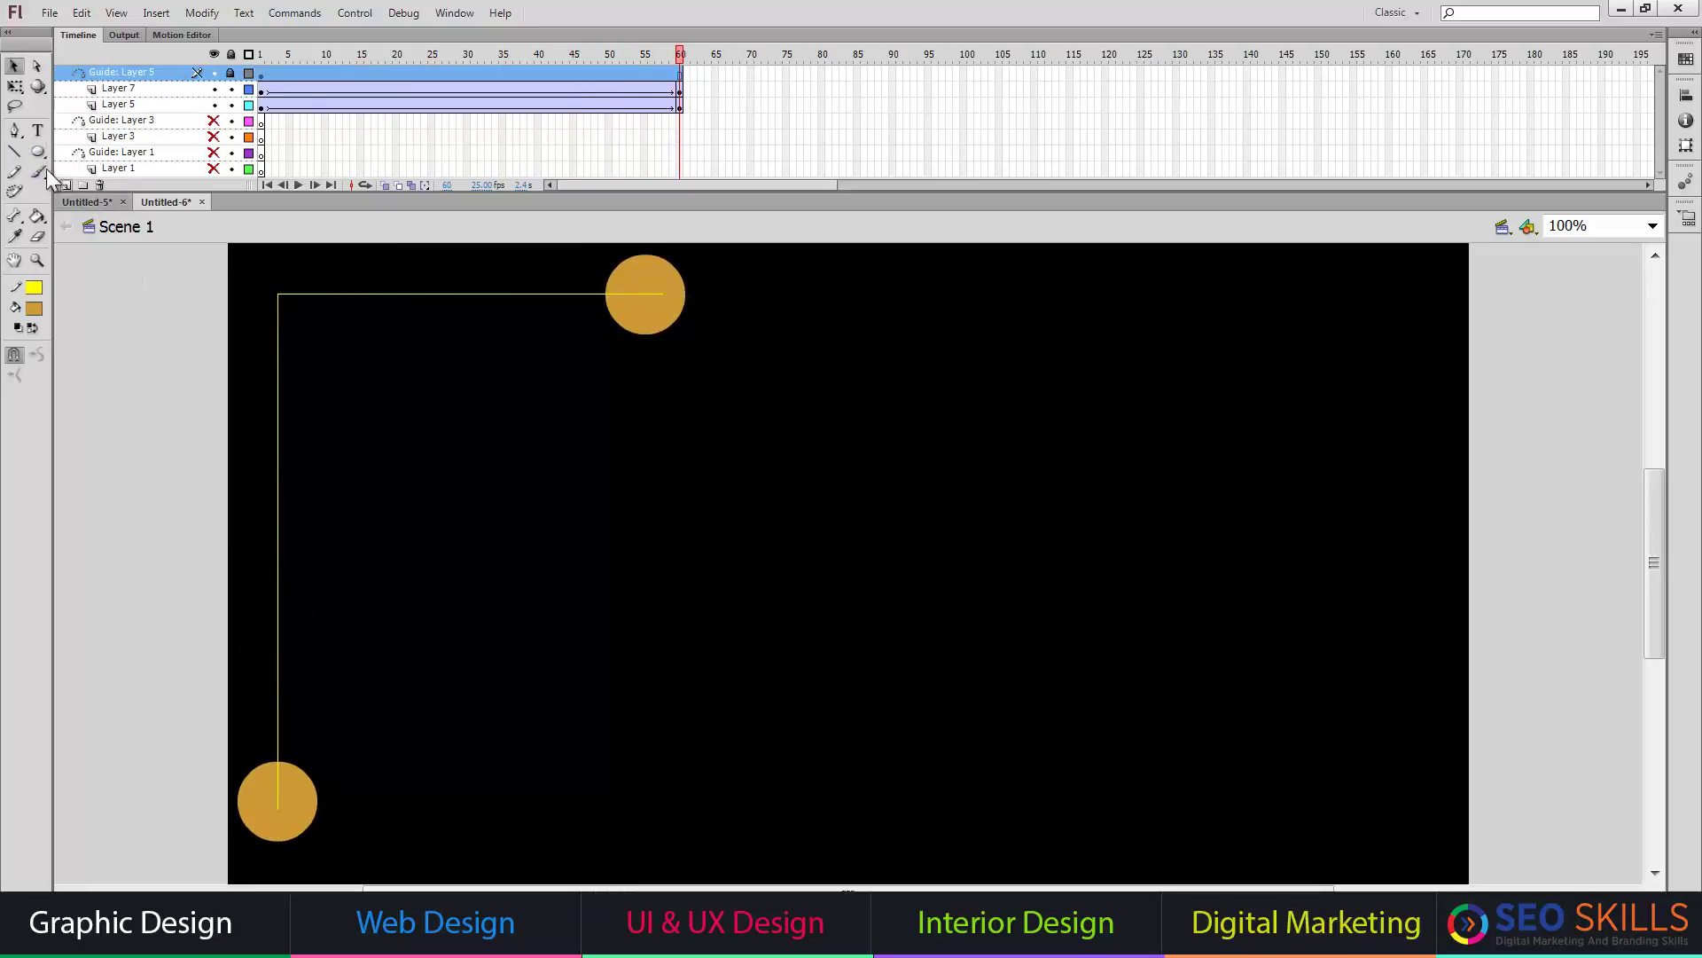
left_click(230, 73)
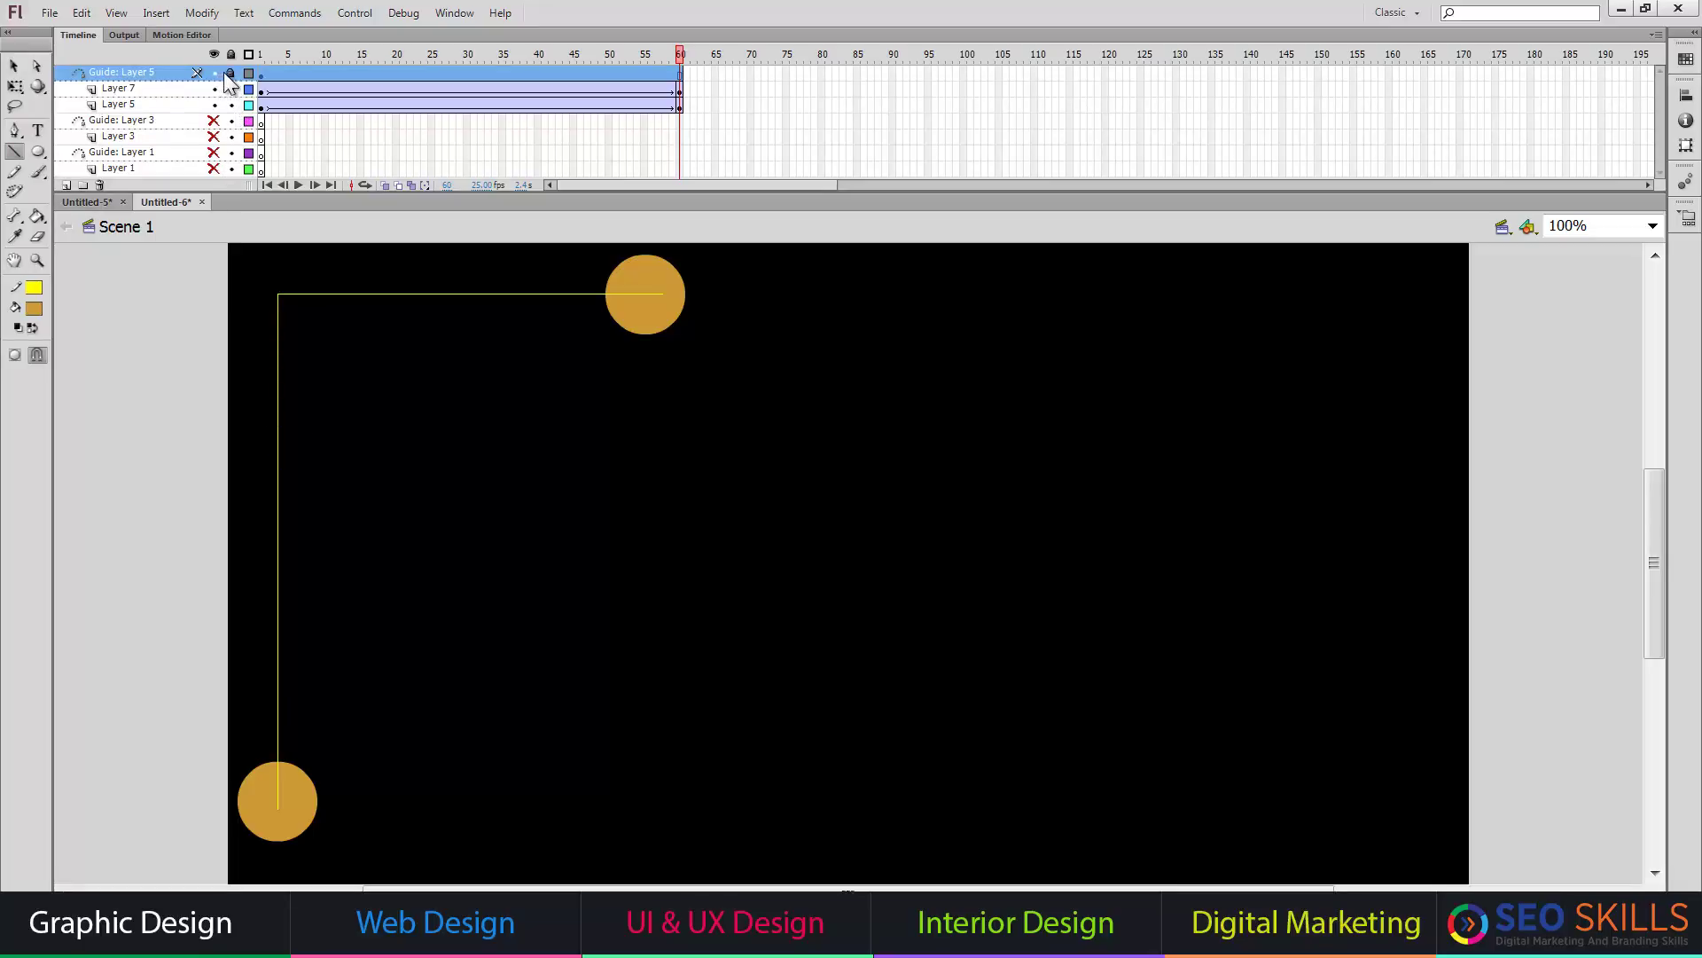
left_click_drag(262, 456, 429, 257)
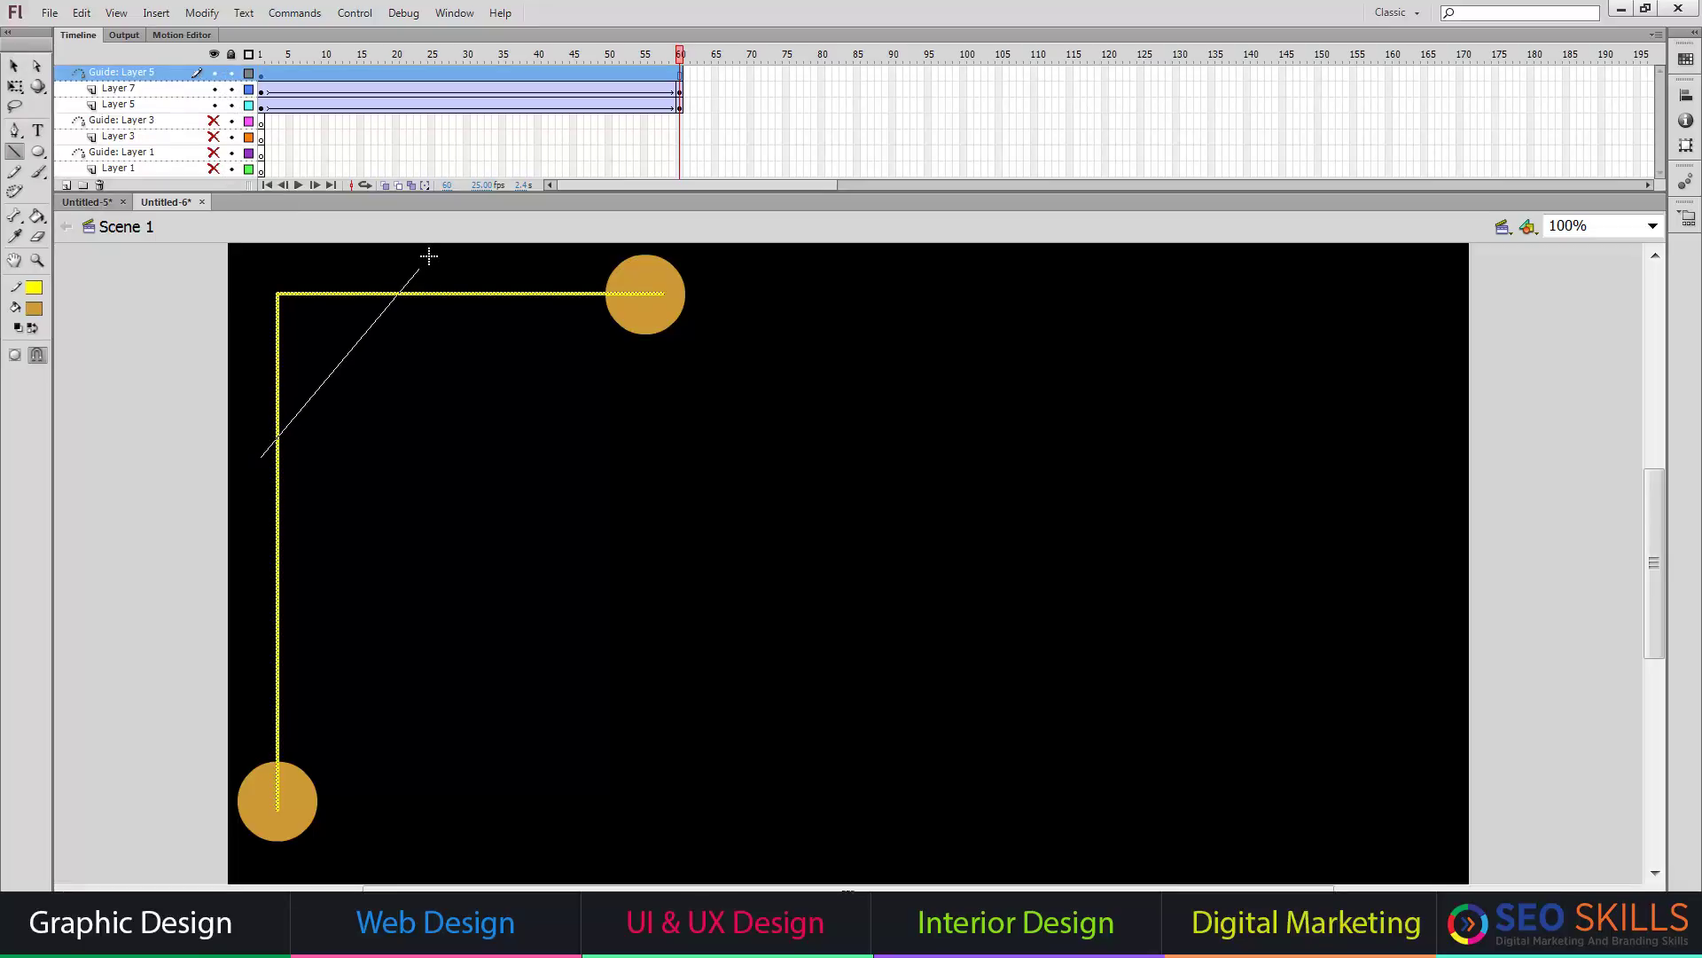
Delete the horizontal segment, upper vertical segment and small diagonal end piece of the guide
left_click(15, 66)
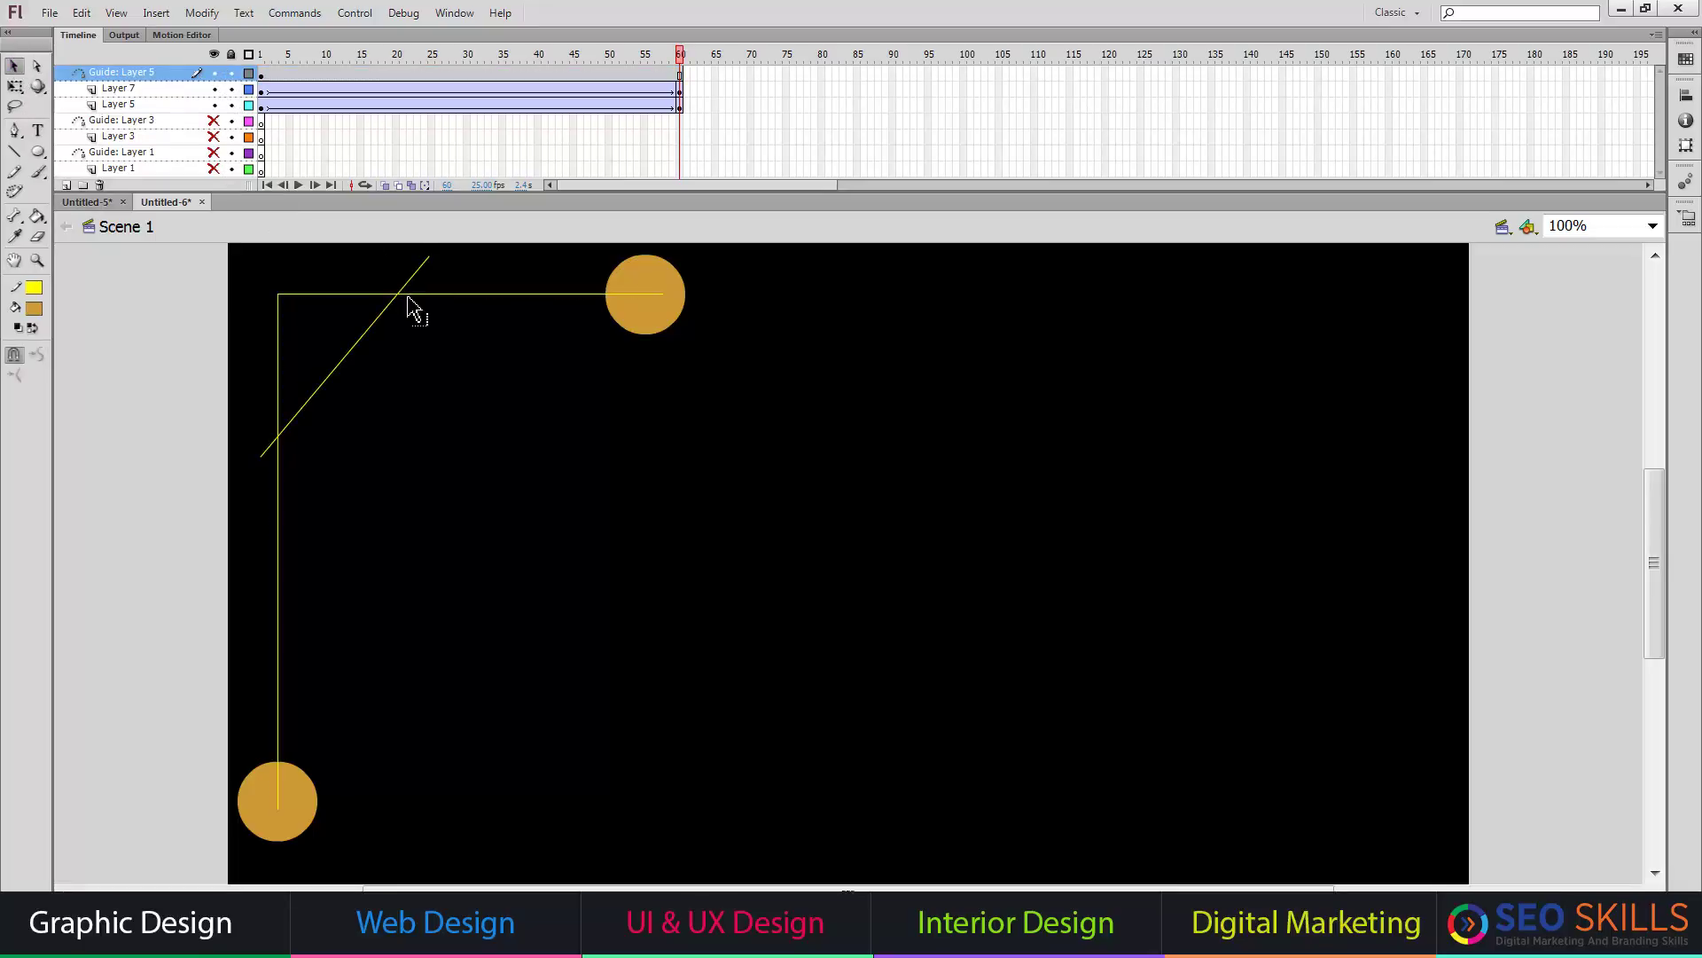
left_click(359, 293)
key("Delete")
left_click(278, 425)
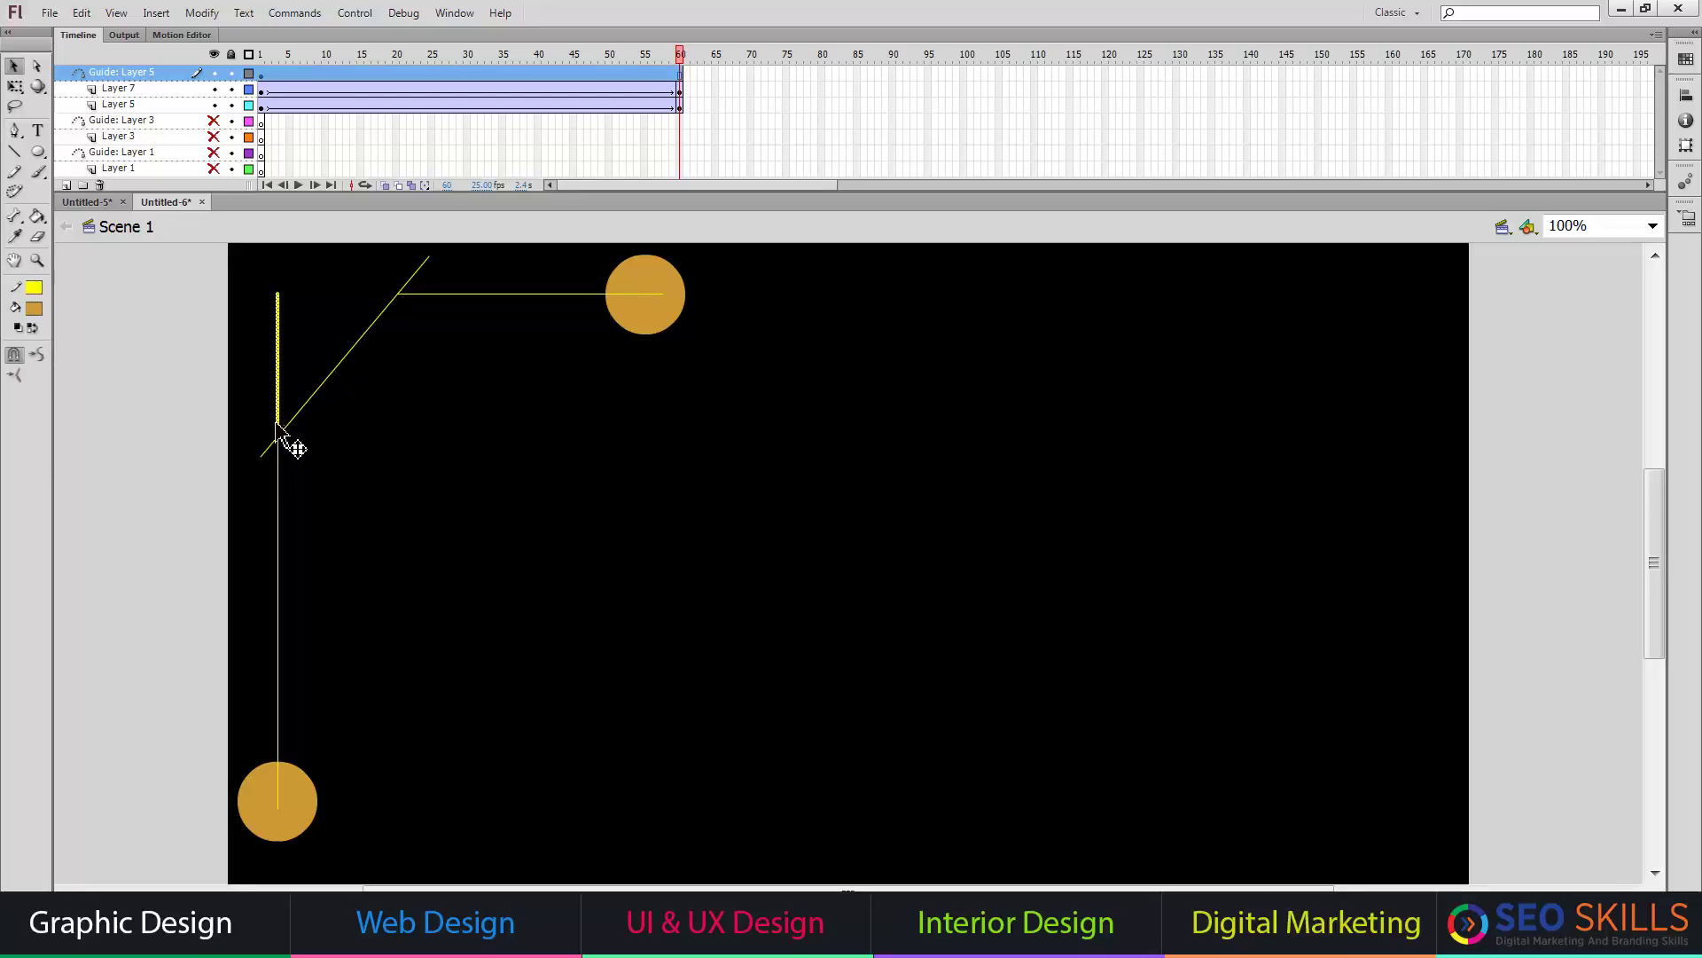
key("Delete")
left_click(266, 451)
key("Delete")
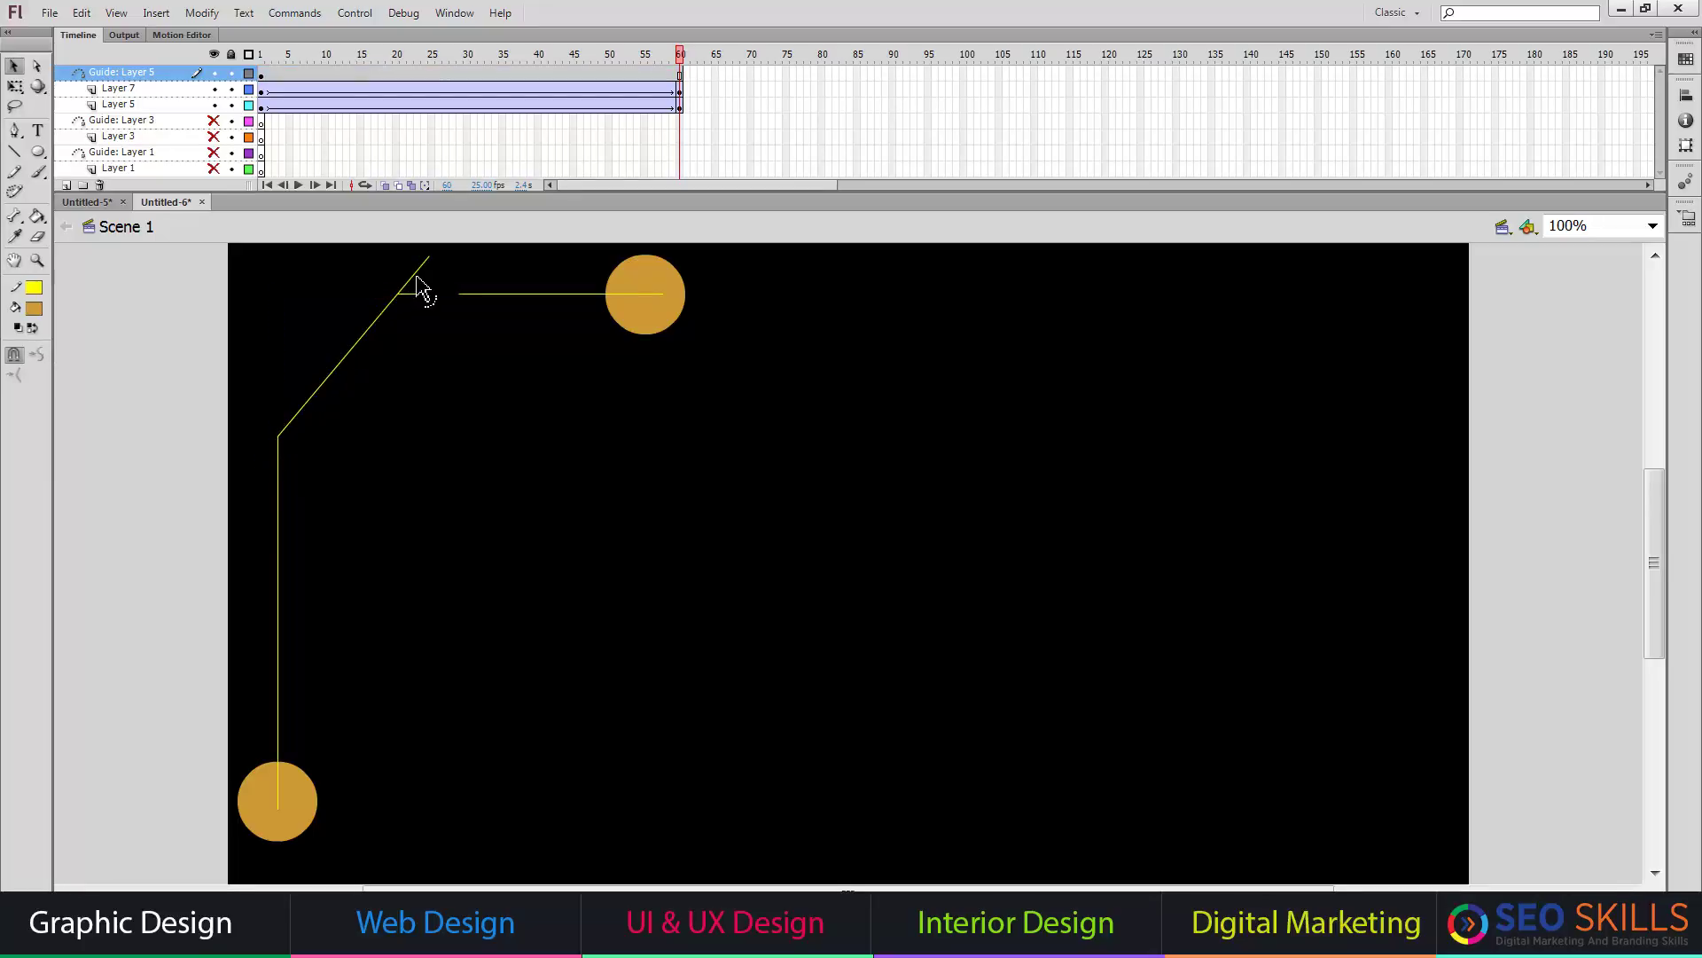
Join the diagonal to the horizontal line, bend the corner into an arc, and preview
left_click_drag(417, 282, 396, 293)
left_click_drag(346, 373, 314, 331)
key("Return")
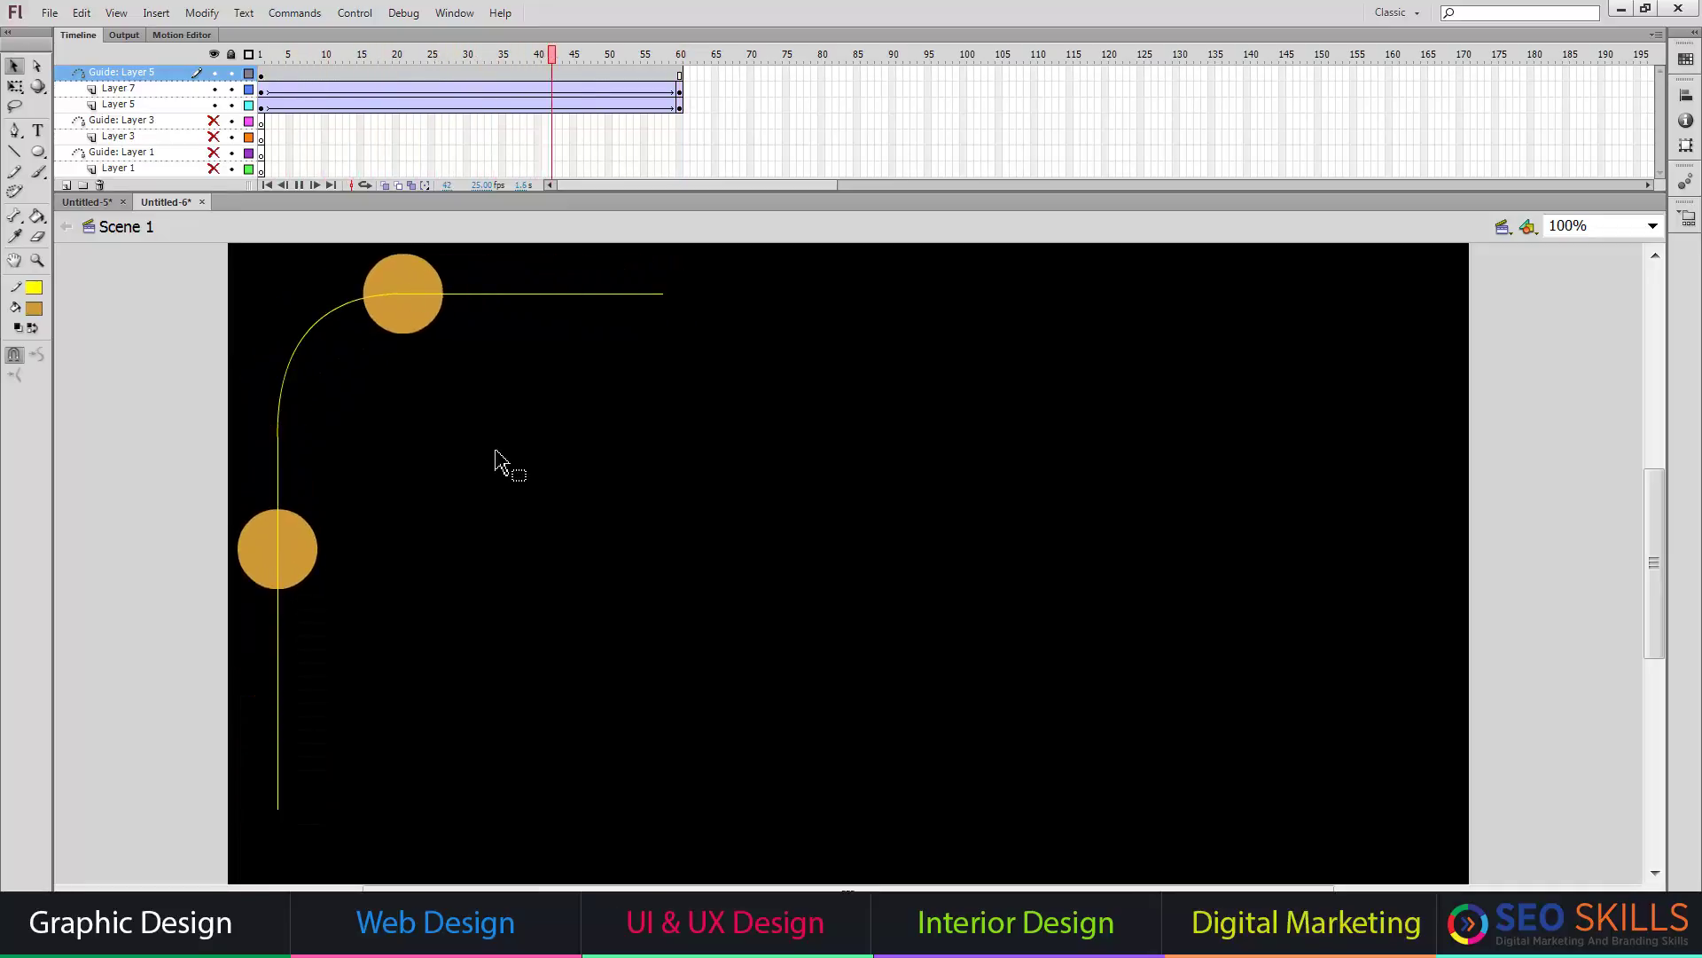
Hide the finished layers and draw a large circle outline on Guide: Layer 3
left_click(213, 121, "alt")
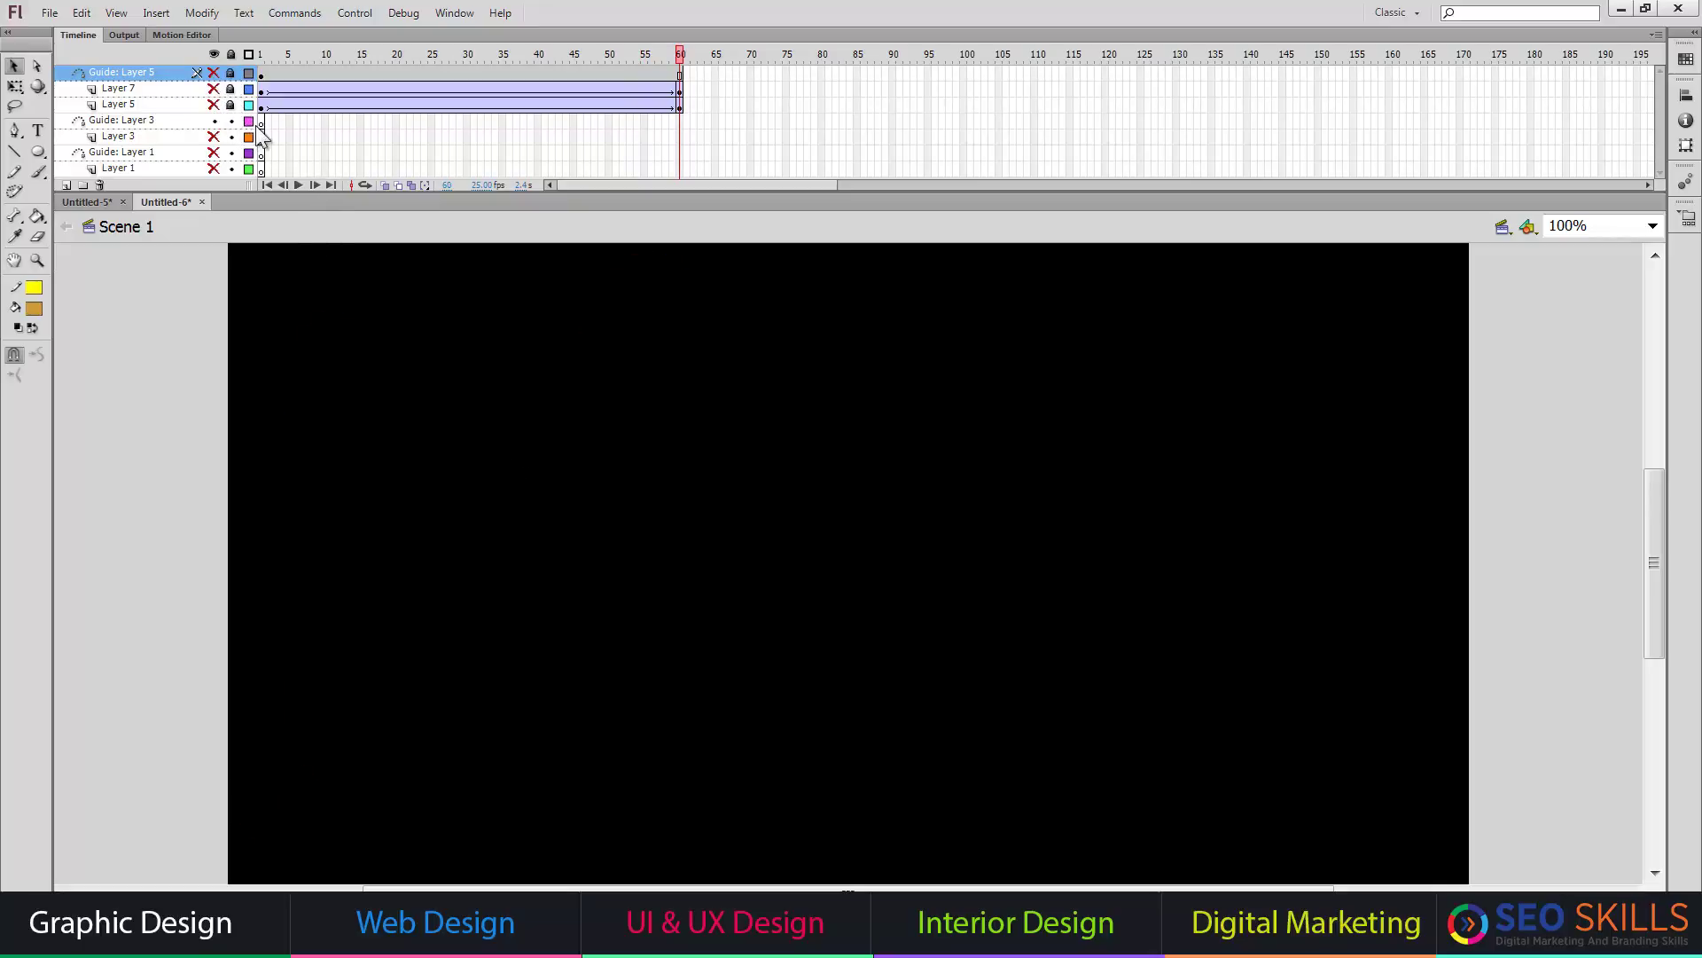
left_click(261, 122)
left_click(38, 150)
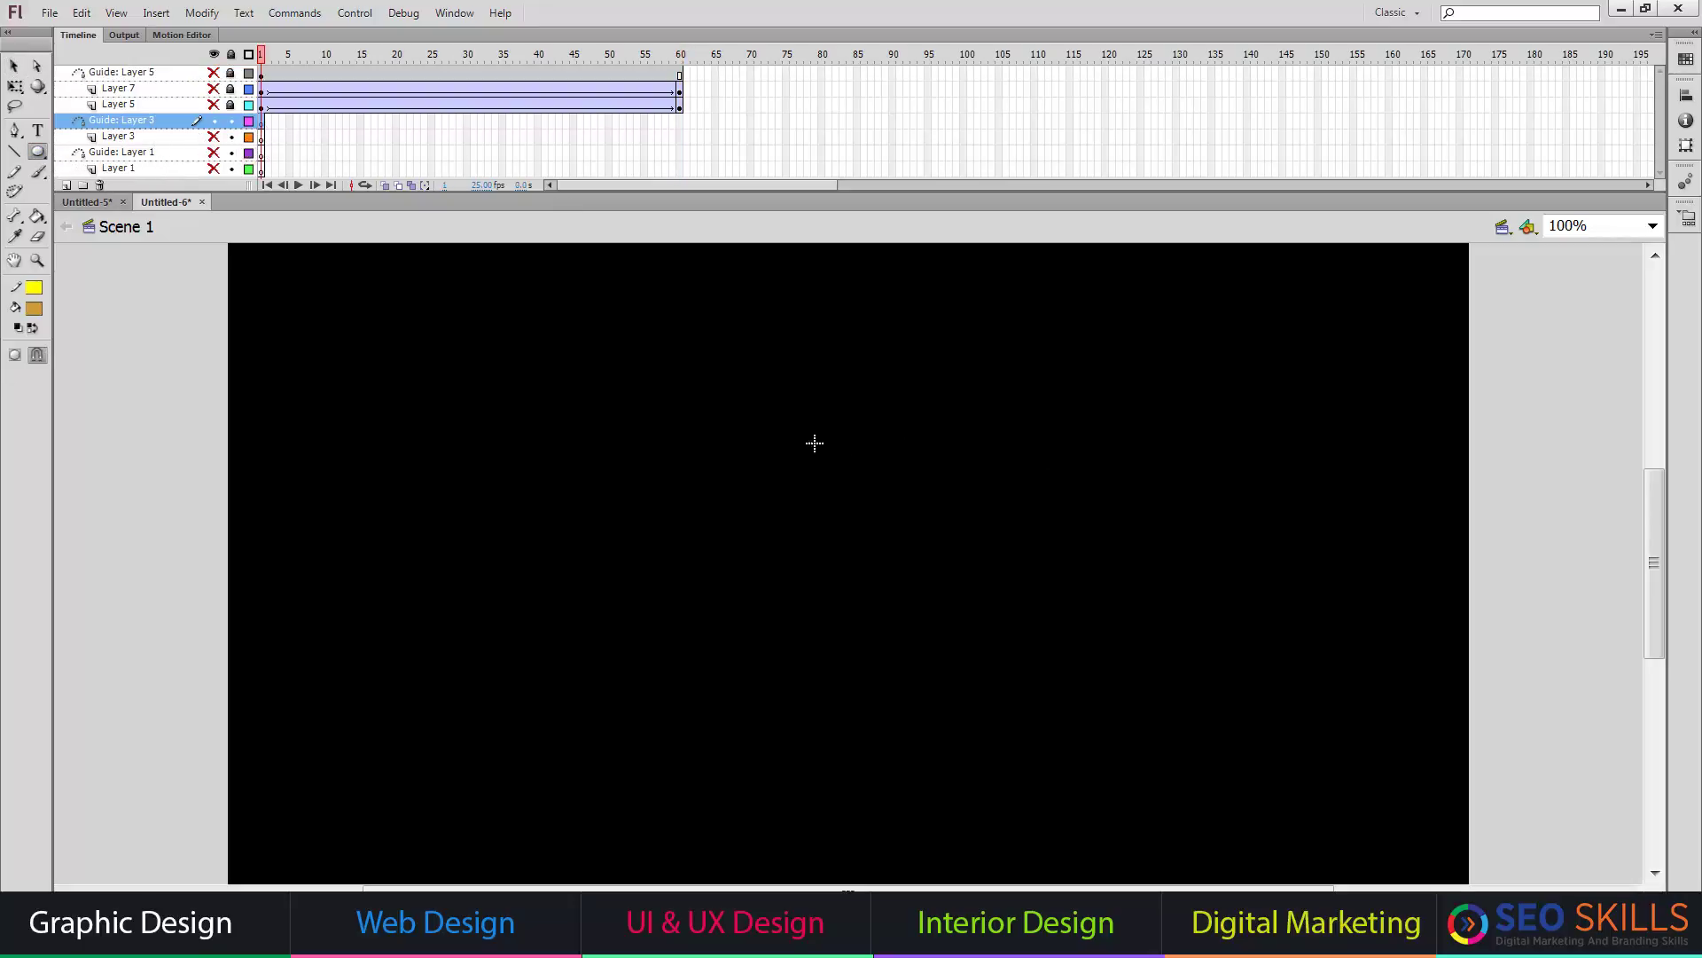
mouse_move(800, 423)
left_mouse_down()
mouse_move(1026, 711)
mouse_move(1028, 742)
left_mouse_up()
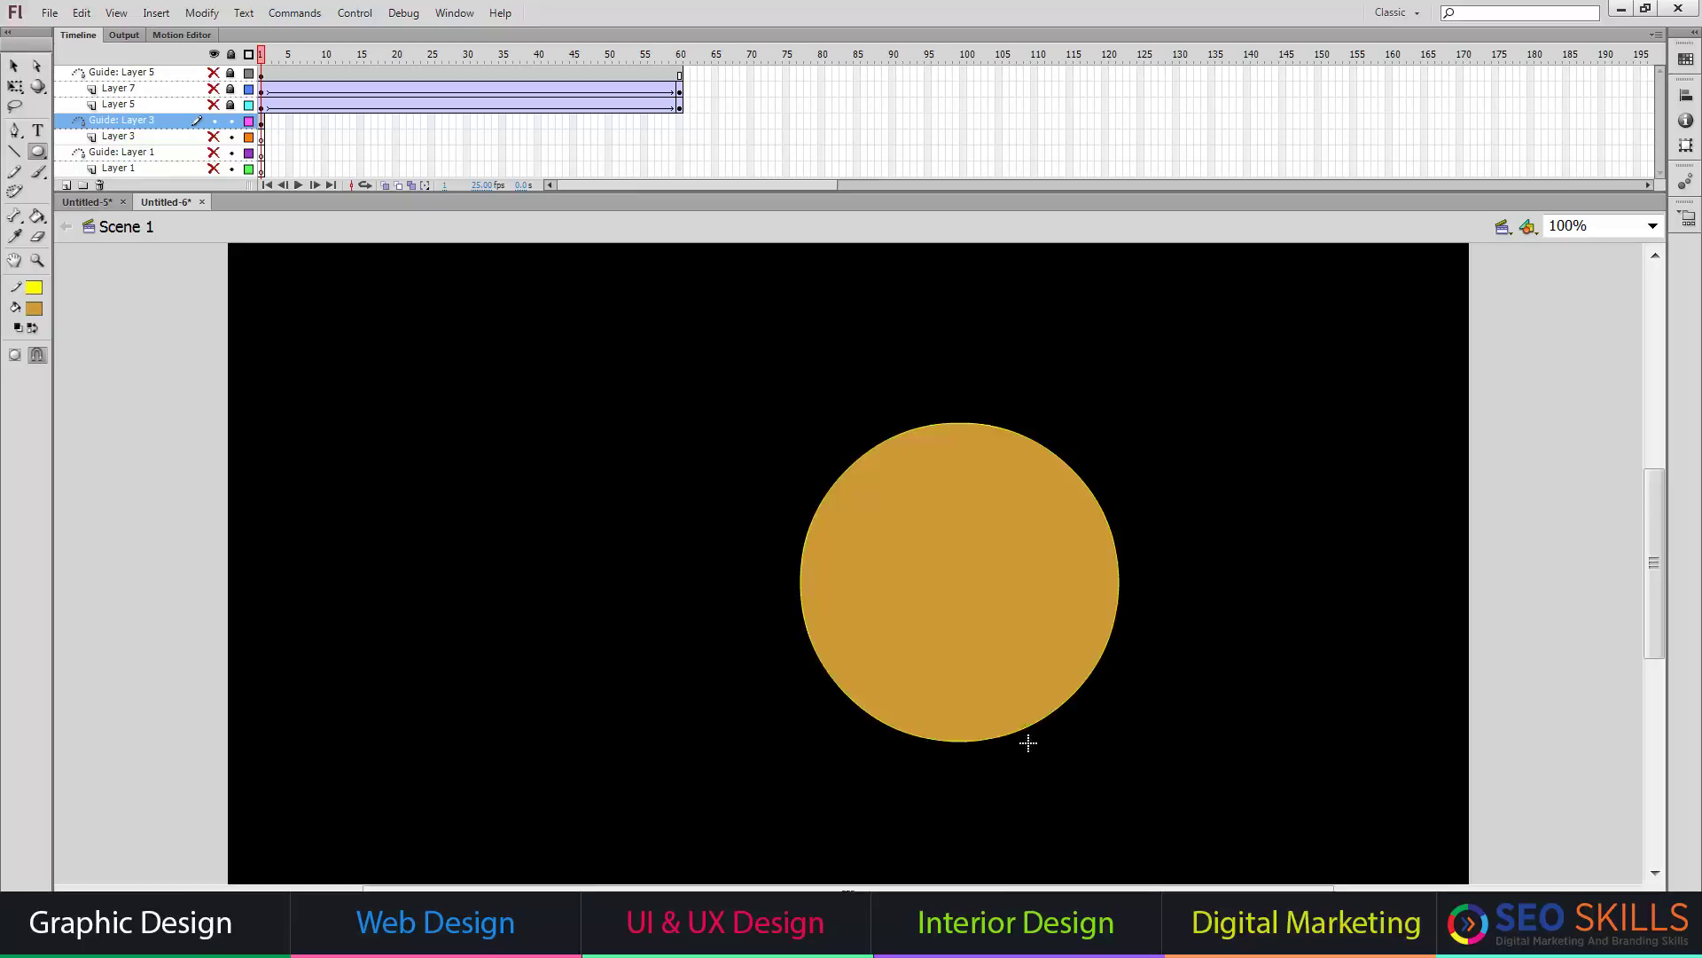
left_click(13, 66)
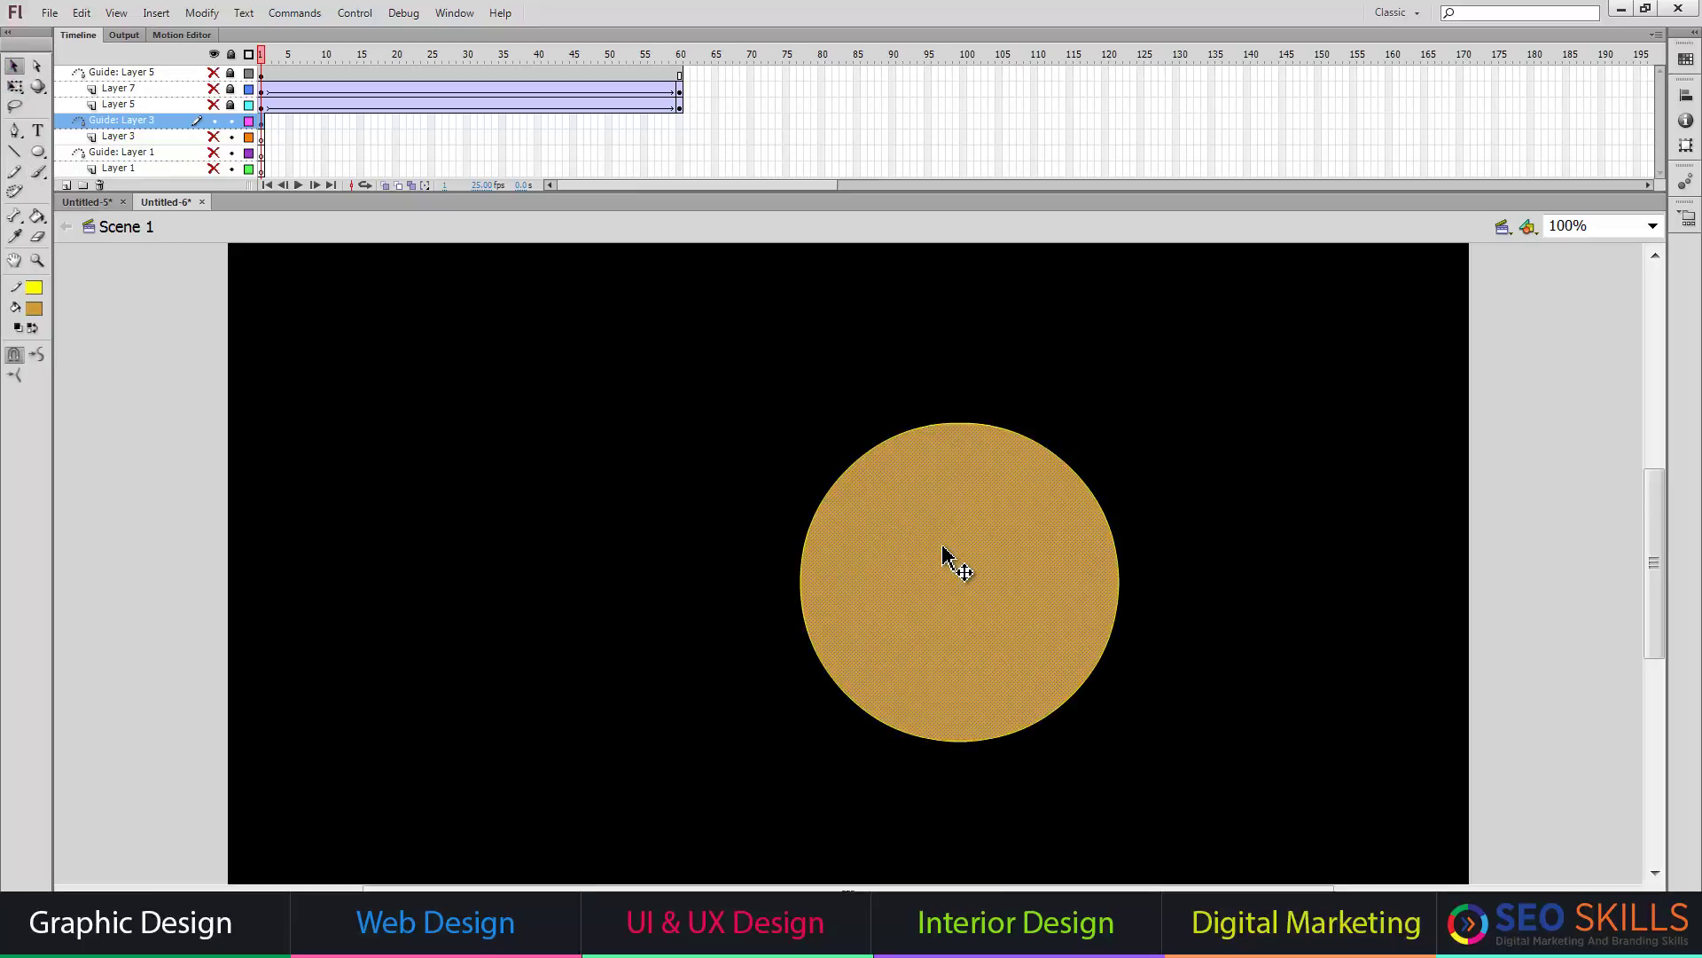
key("Delete")
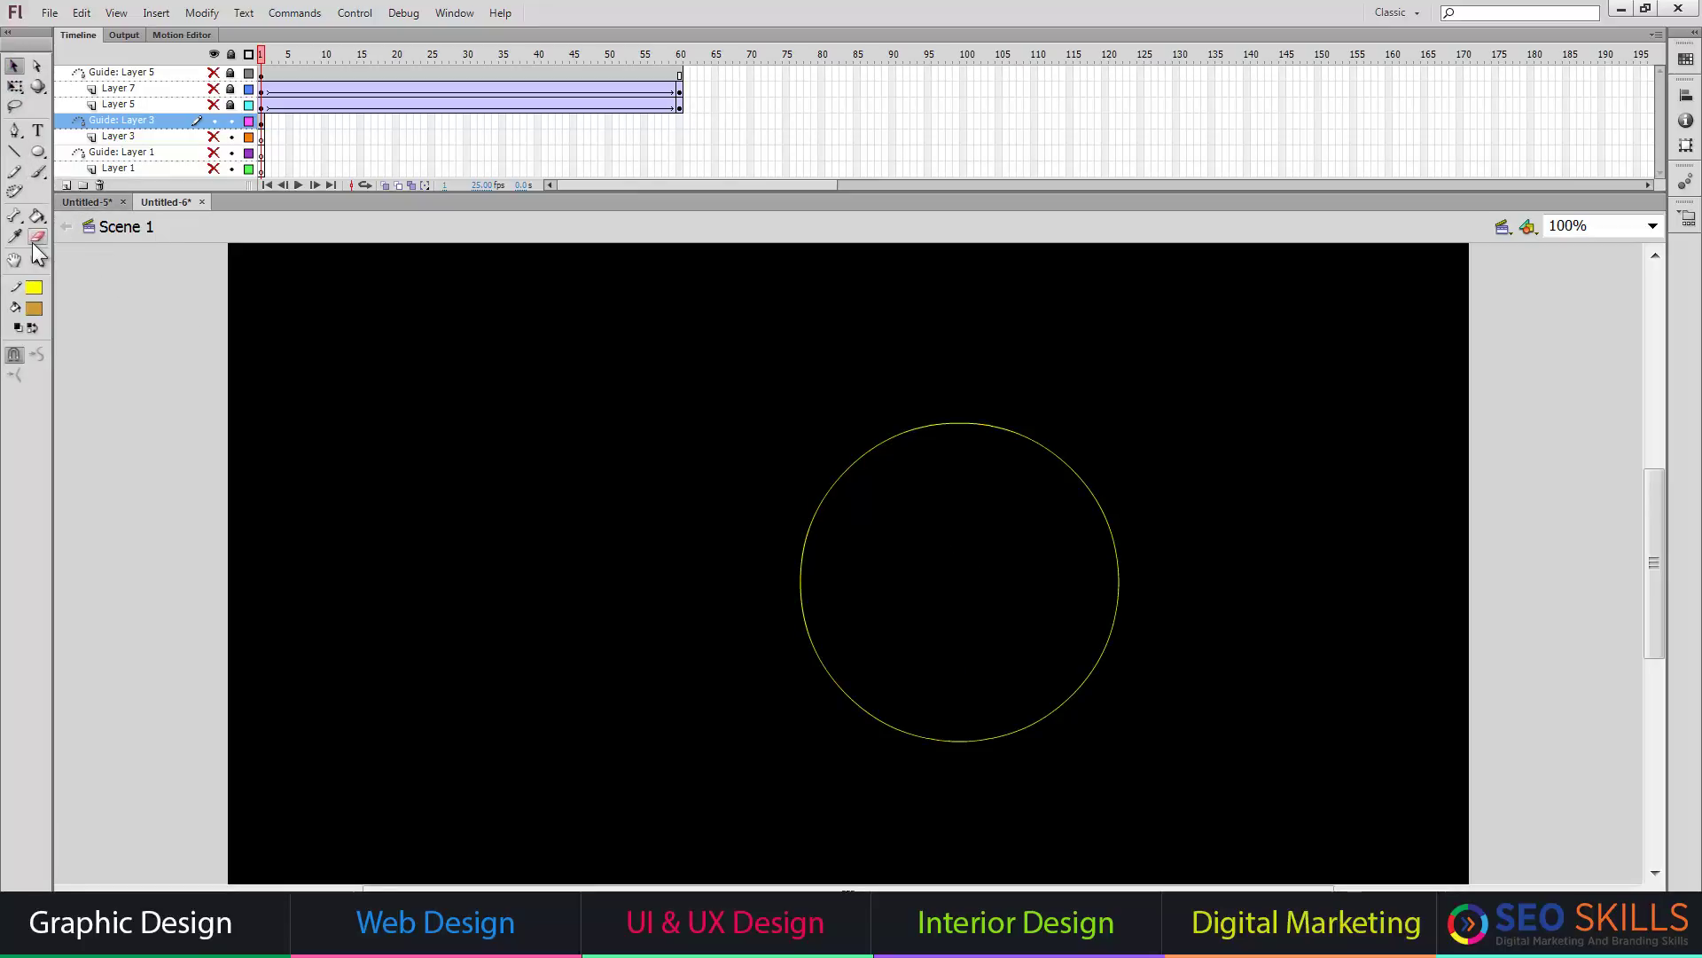
Erase a small gap at the circle's top and extend the guide to frame 60
left_click(36, 240)
left_click_drag(966, 415, 969, 438)
left_click(679, 120)
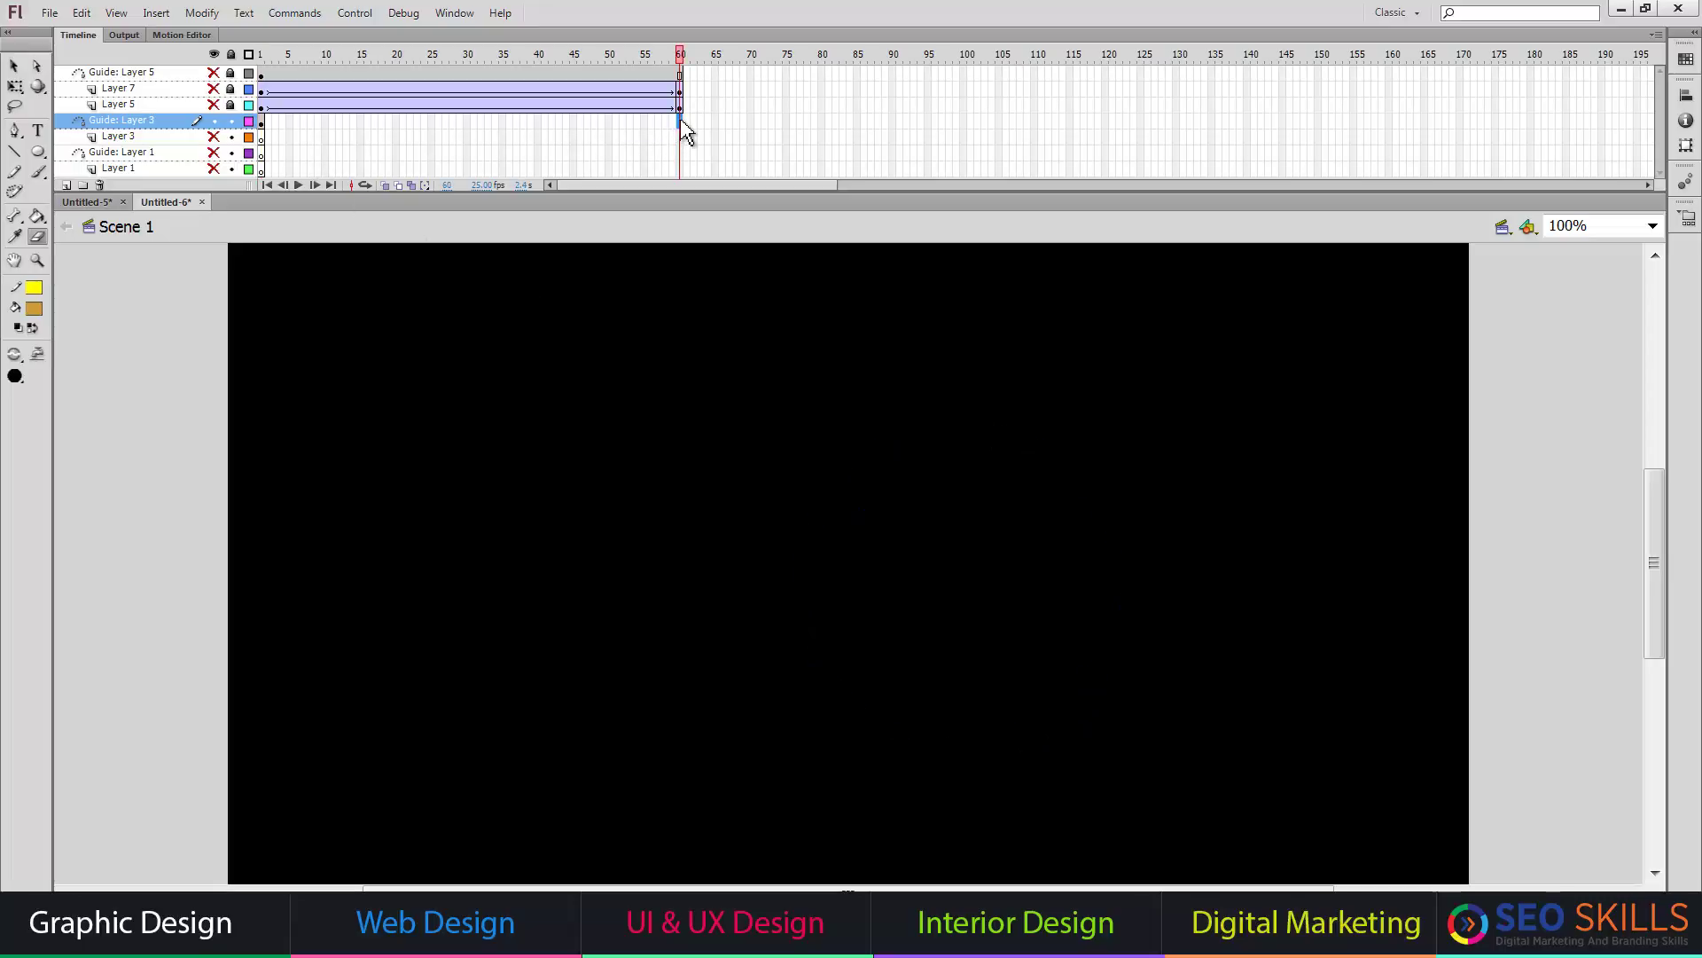
key("F6")
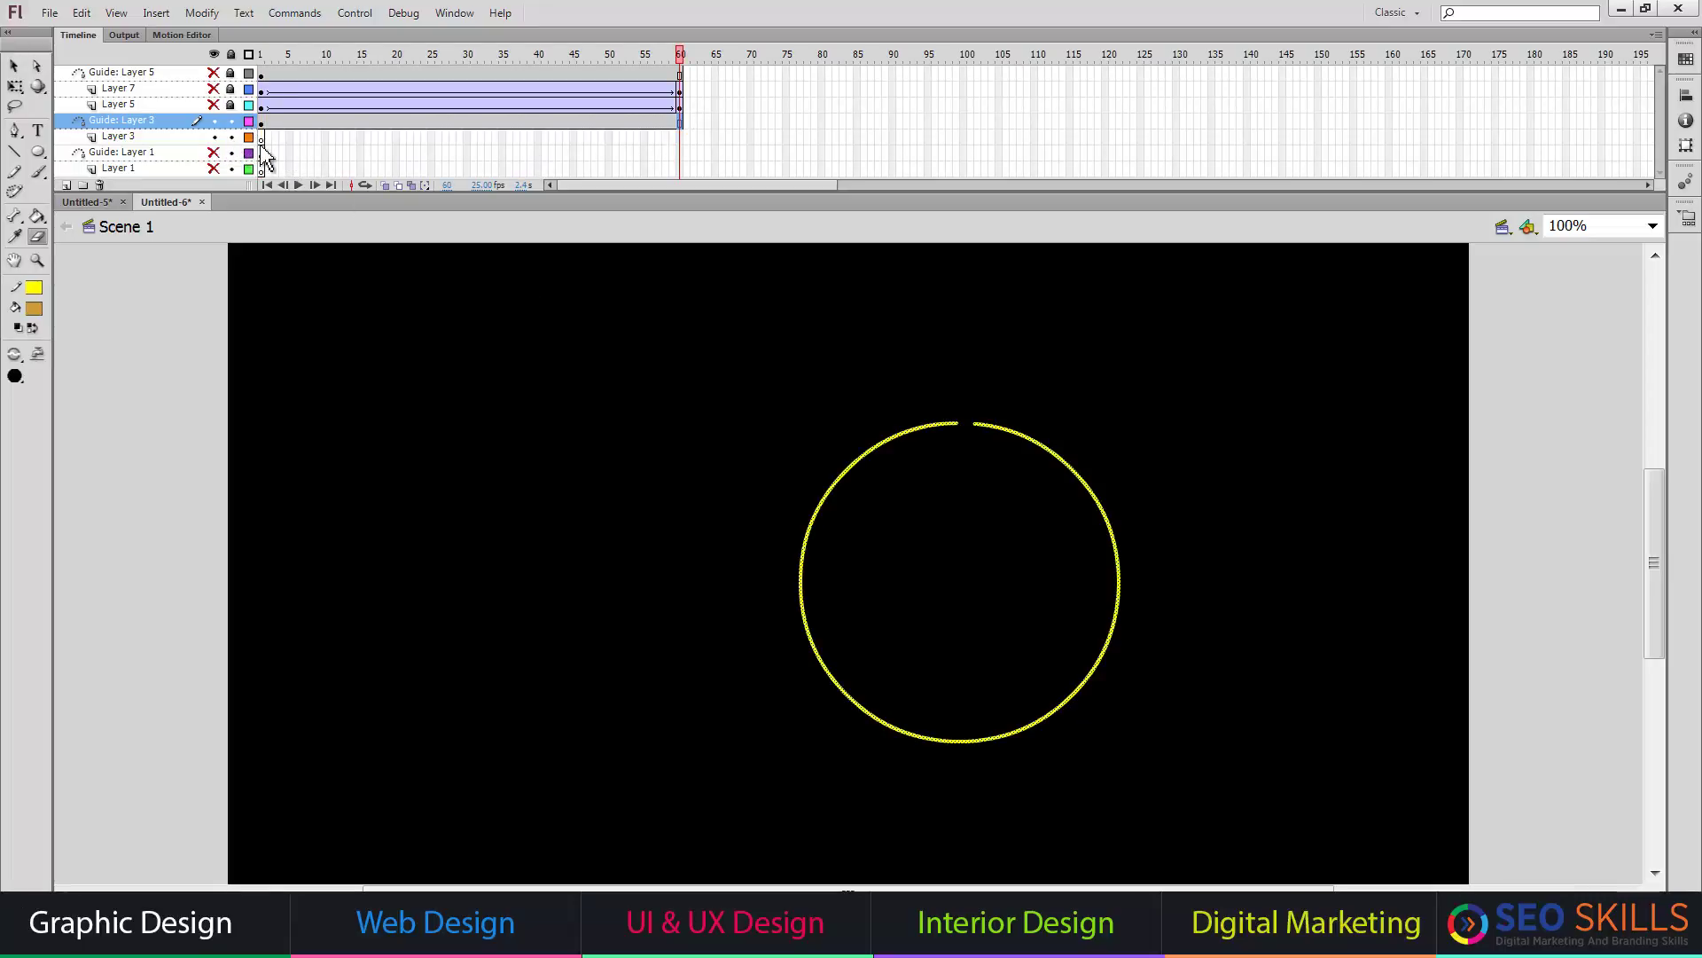
left_click(261, 138)
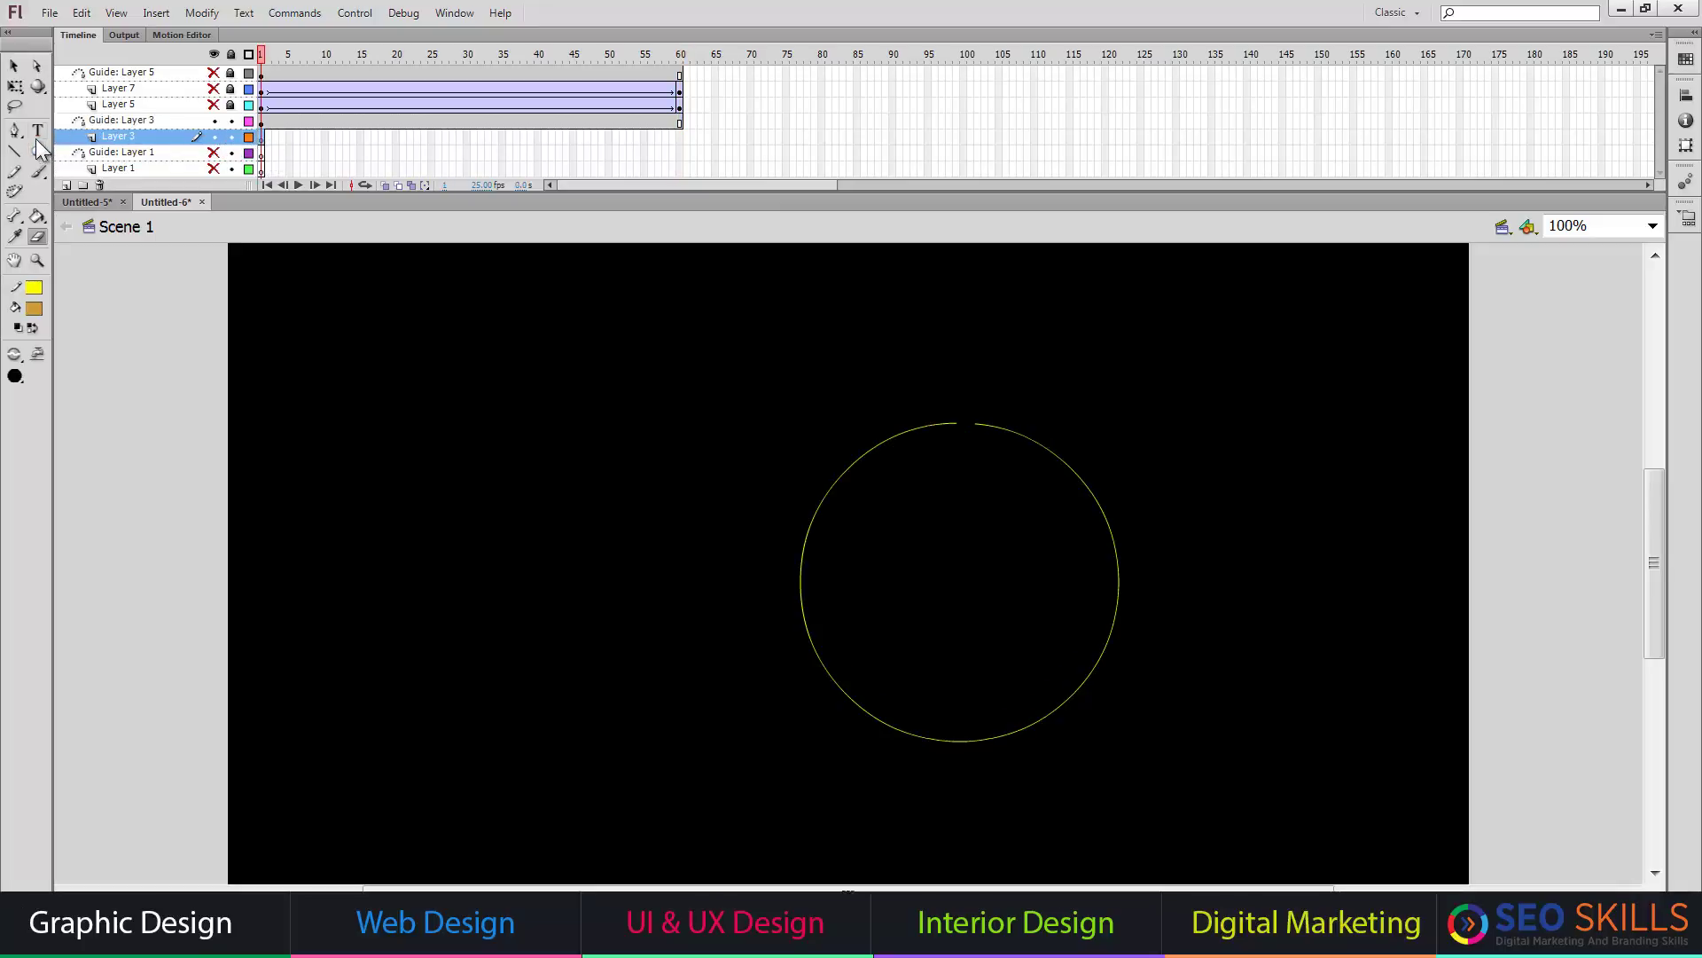
Draw a small 12-sided PolyStar star (point size 0.25) on Layer 3, right of the circle
left_click_drag(40, 152, 78, 227)
key("ctrl+F3")
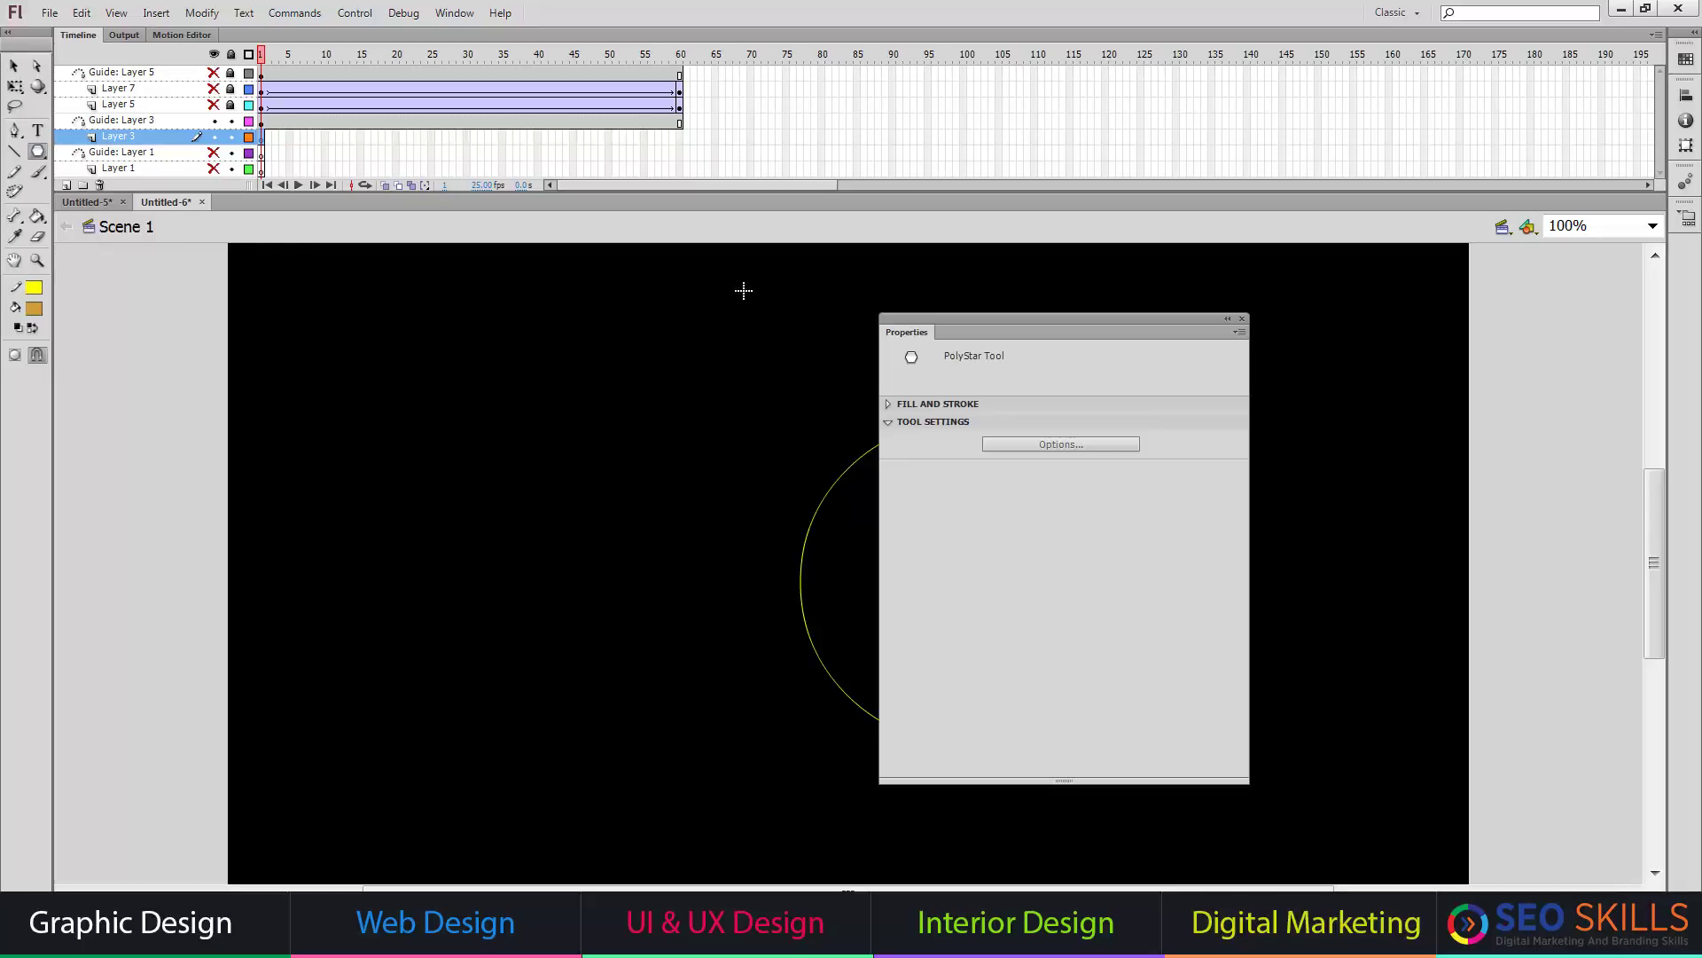
left_click(1061, 445)
left_click(1087, 487)
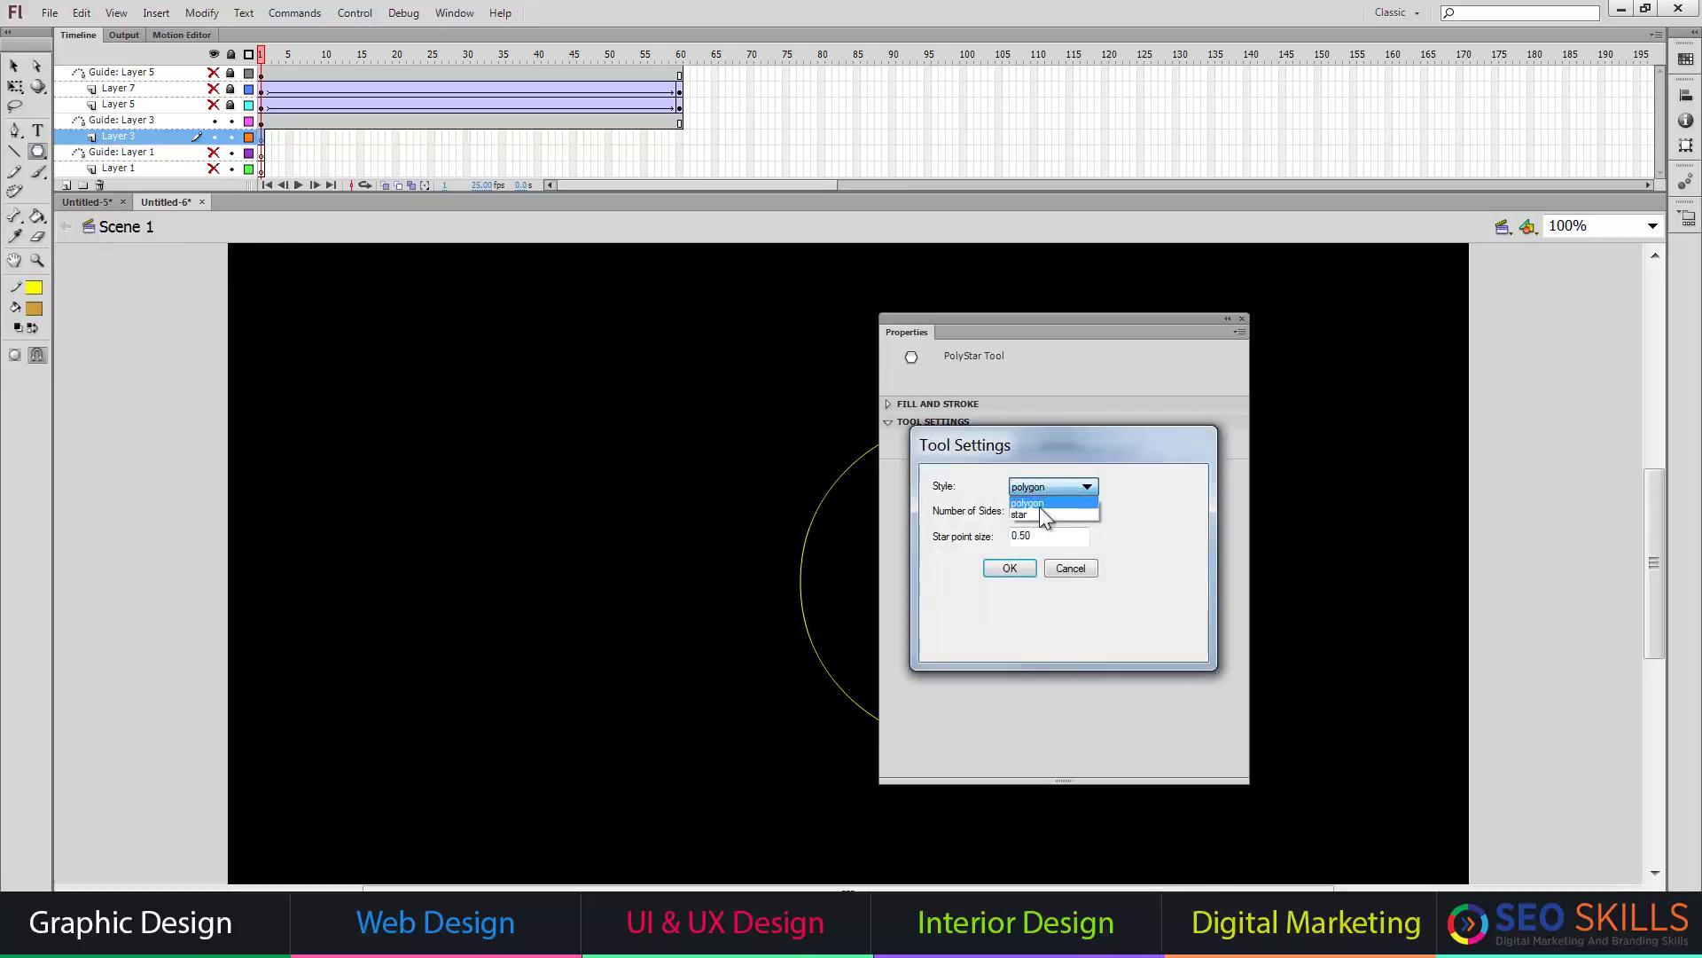
double_click(1043, 512)
type("12")
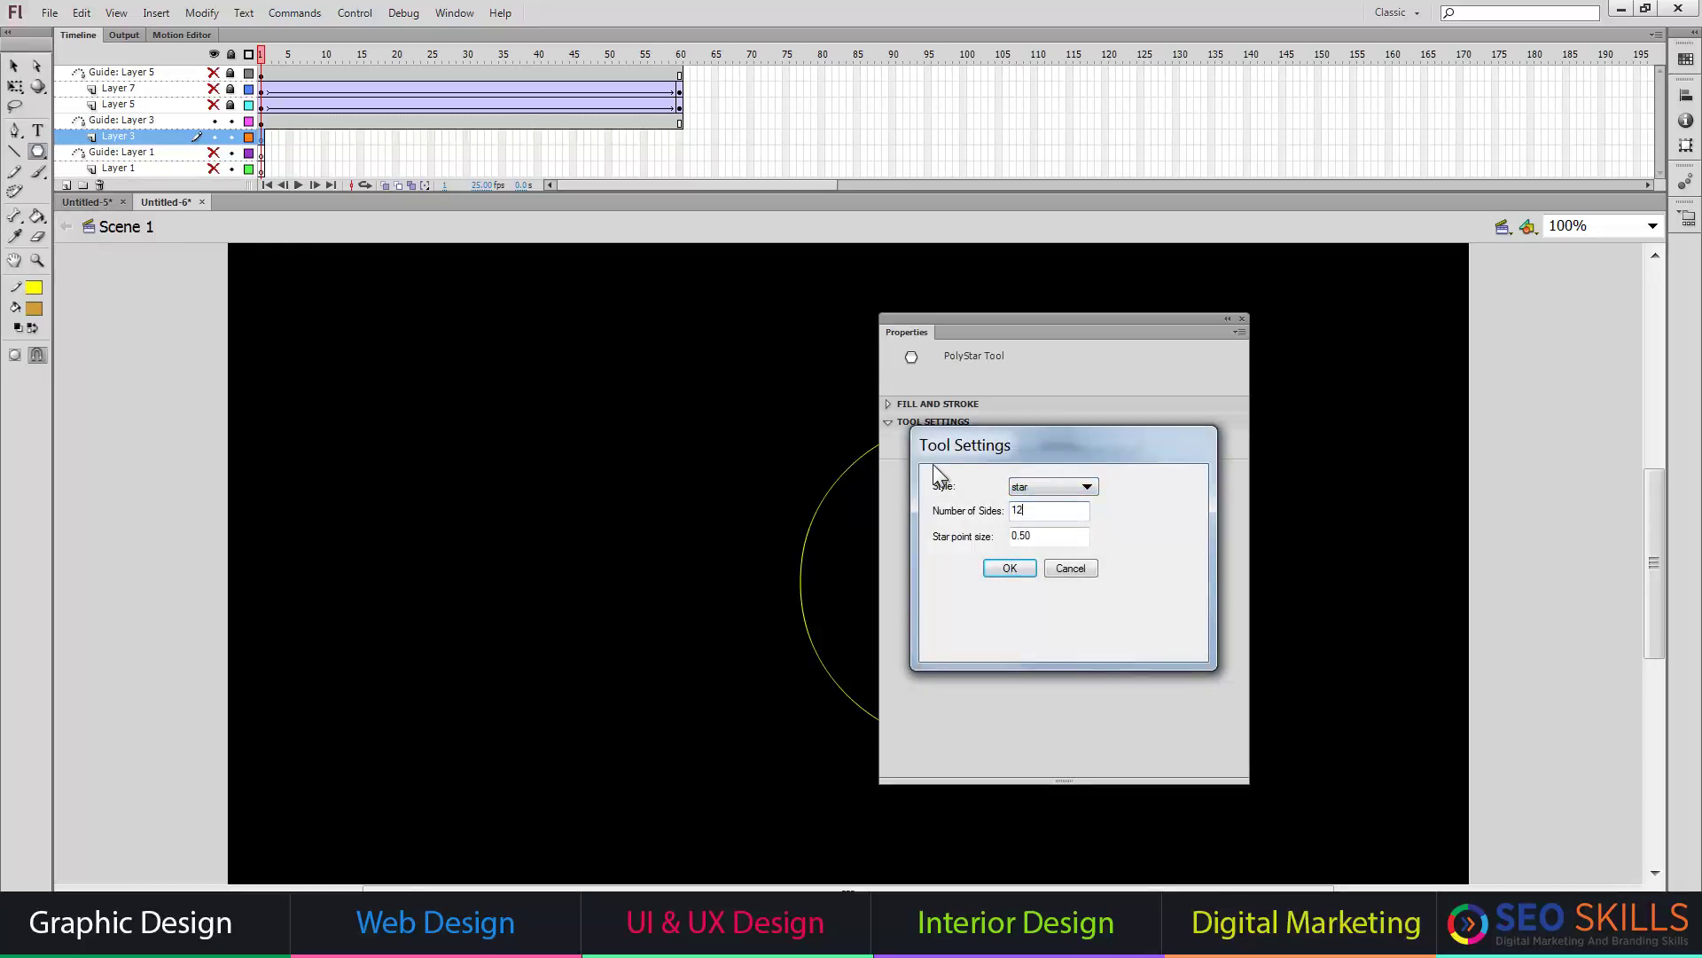
key("Tab")
type("0.")
type("2")
left_click(1010, 568)
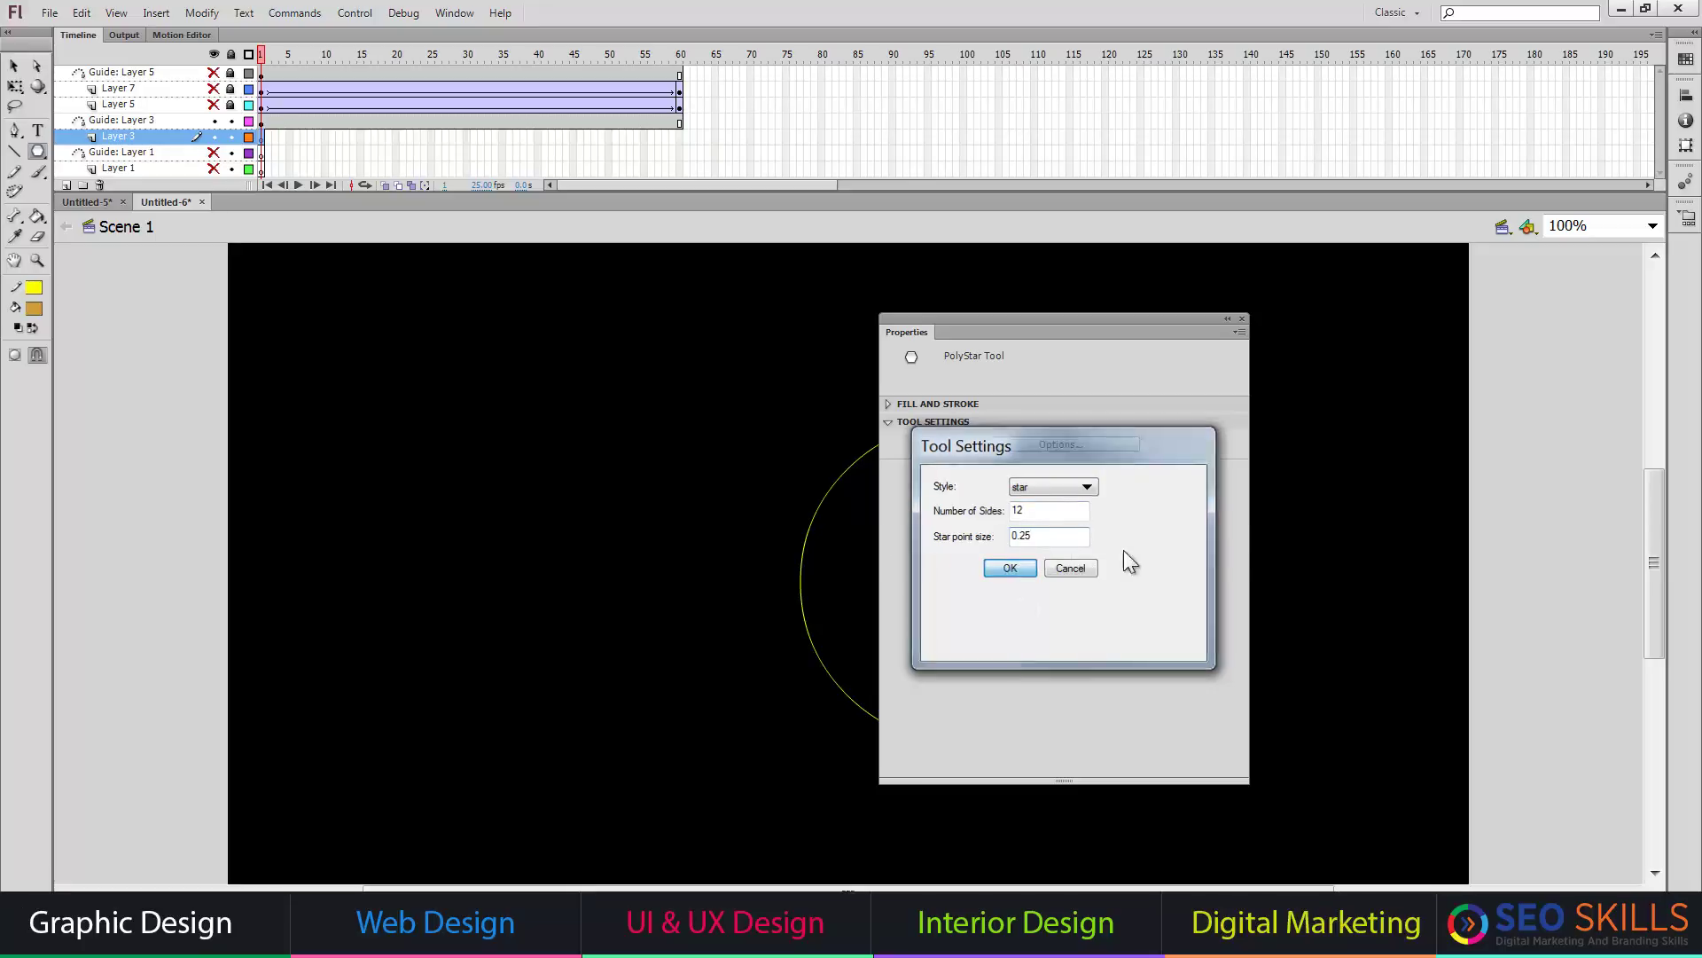
left_click_drag(1280, 511, 1280, 482)
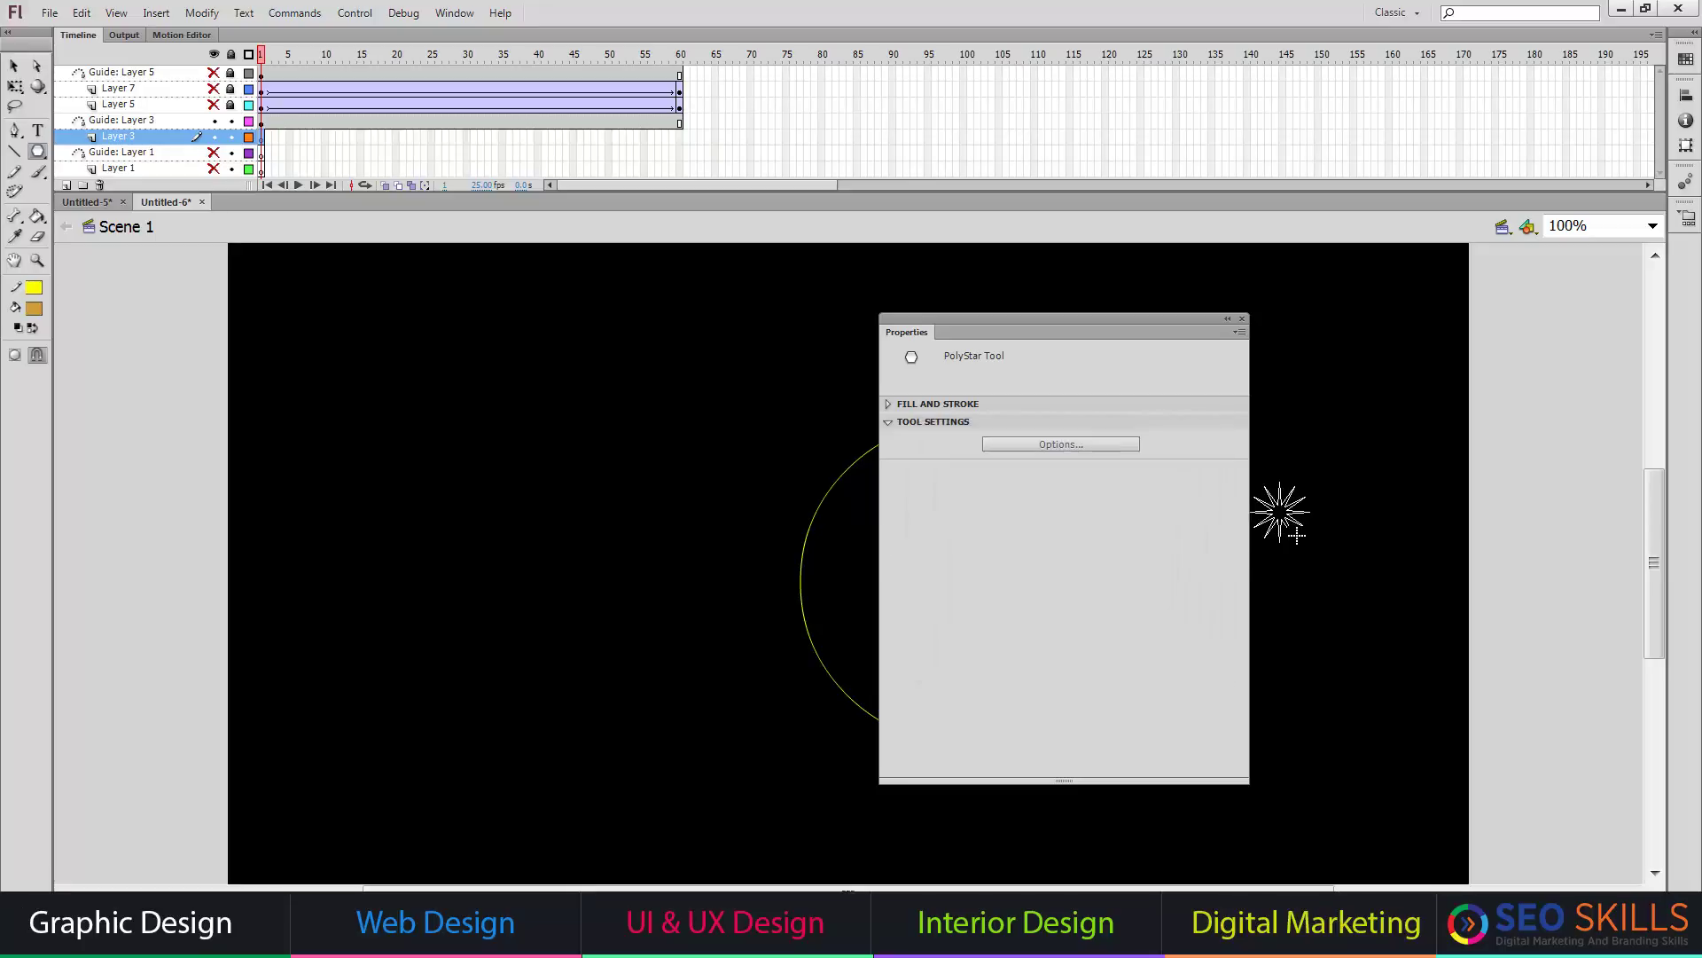
Move the star onto the circle's top, give it a white-to-black radial gradient, and snap it to the guide
left_click(1243, 318)
key("v")
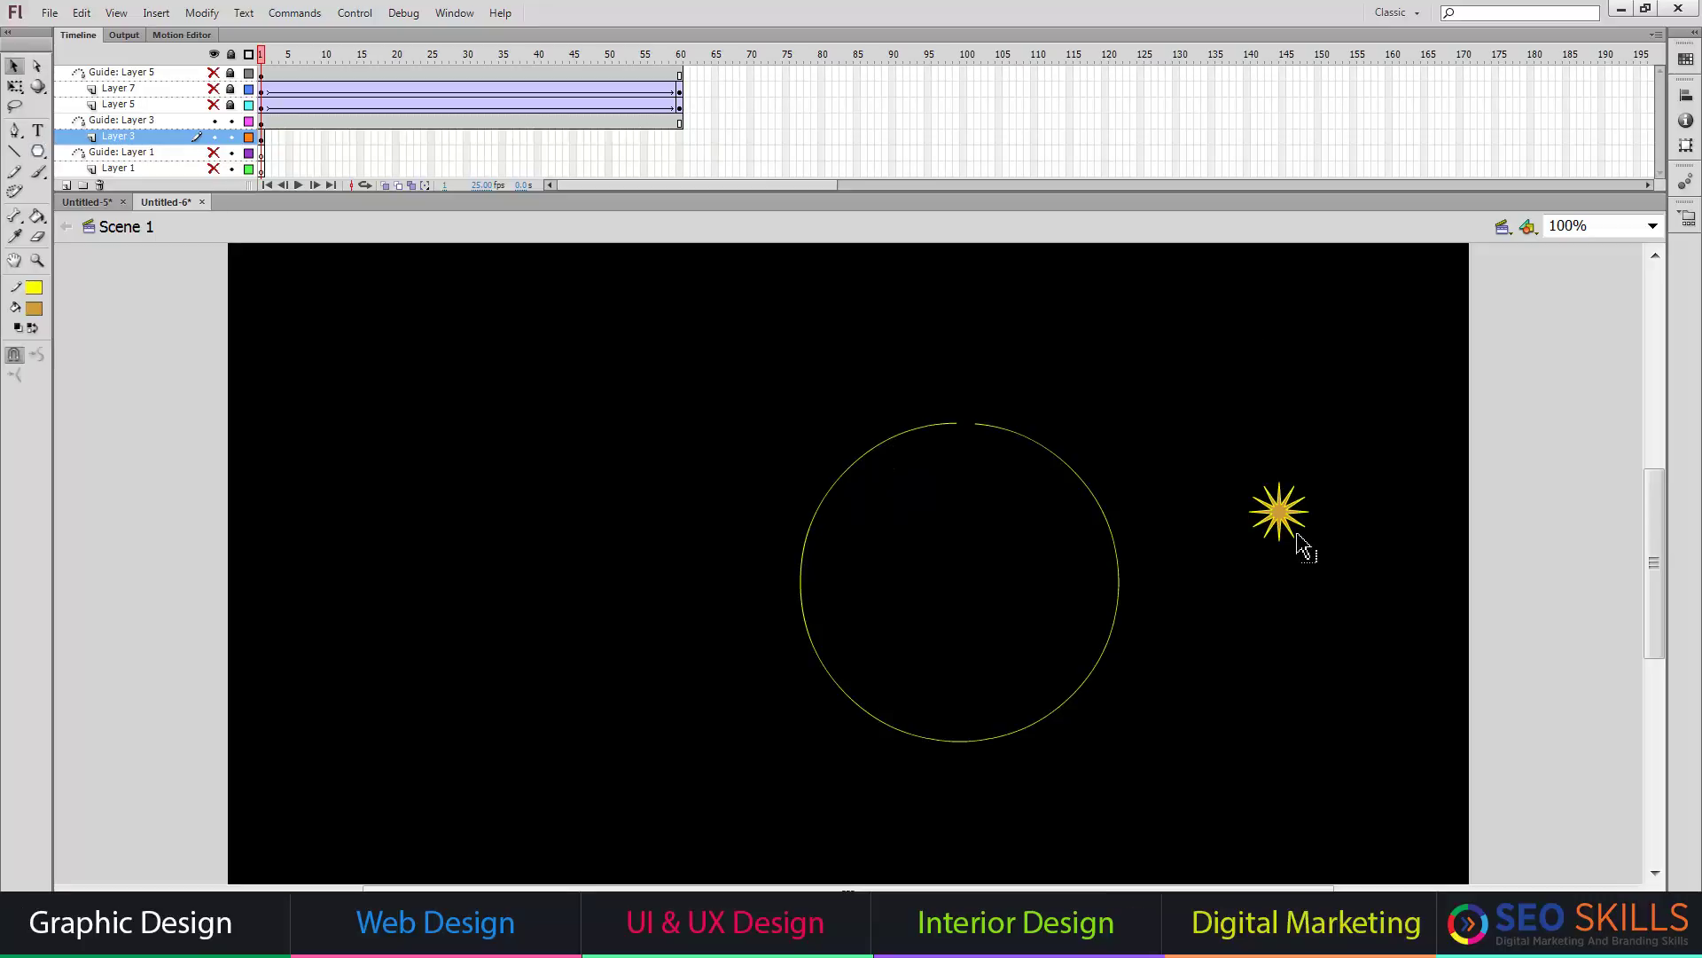
left_click(1285, 527)
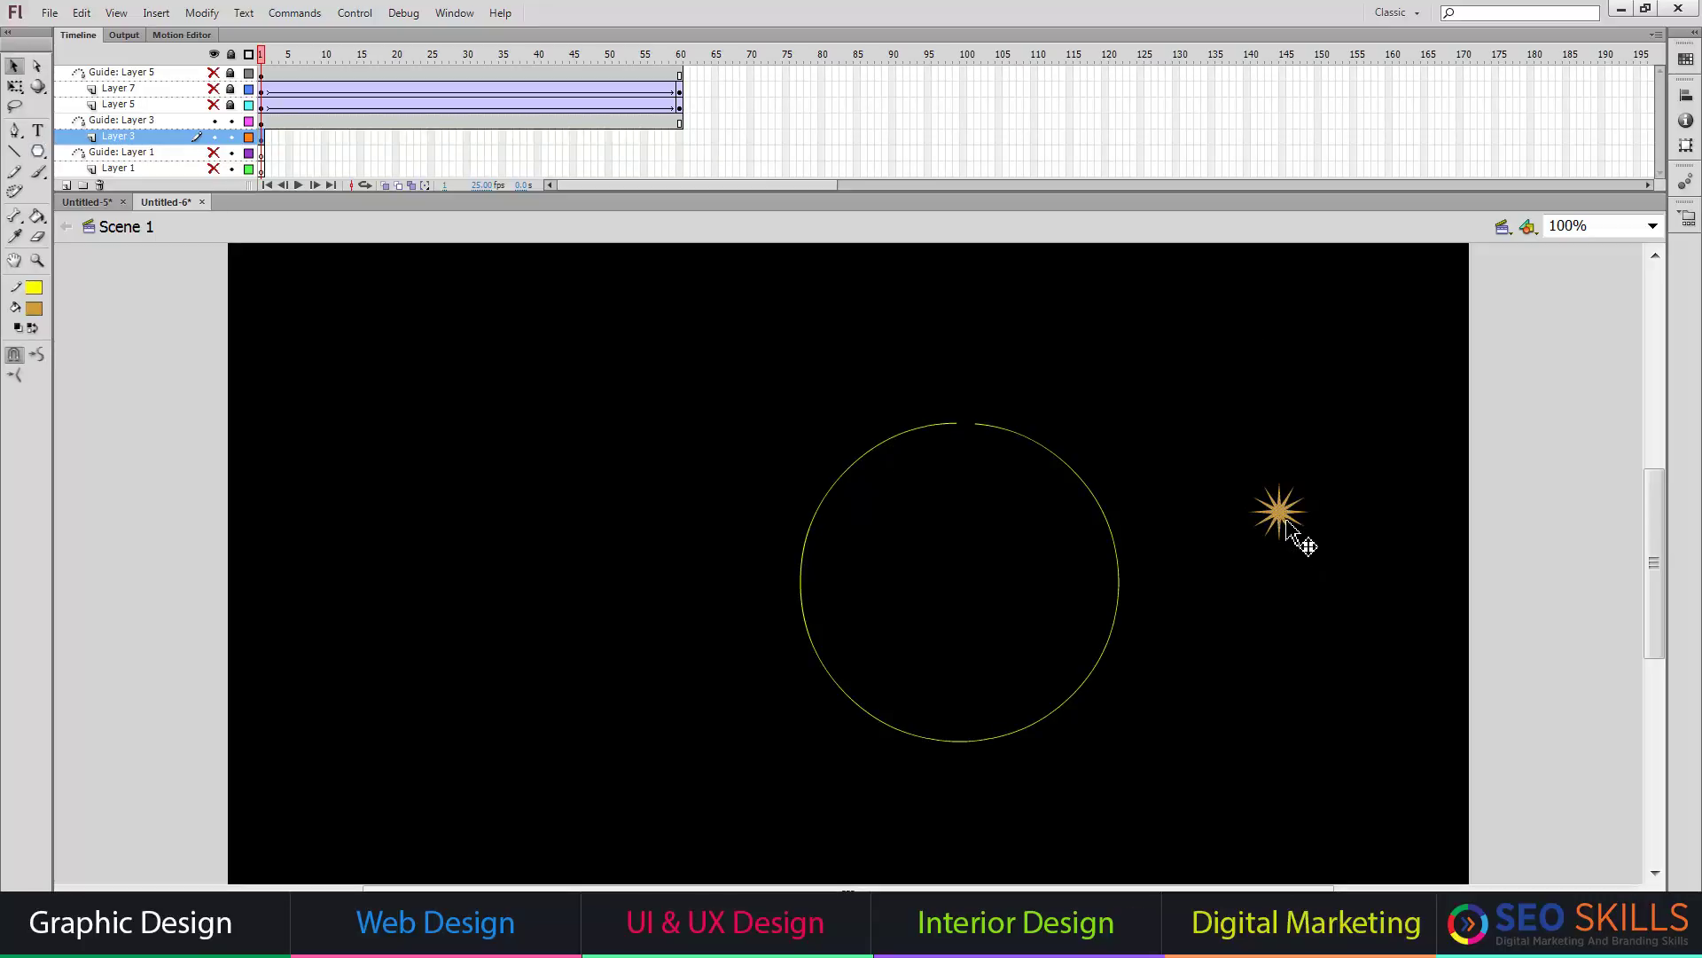
left_click_drag(1287, 526, 942, 434)
left_click(34, 312)
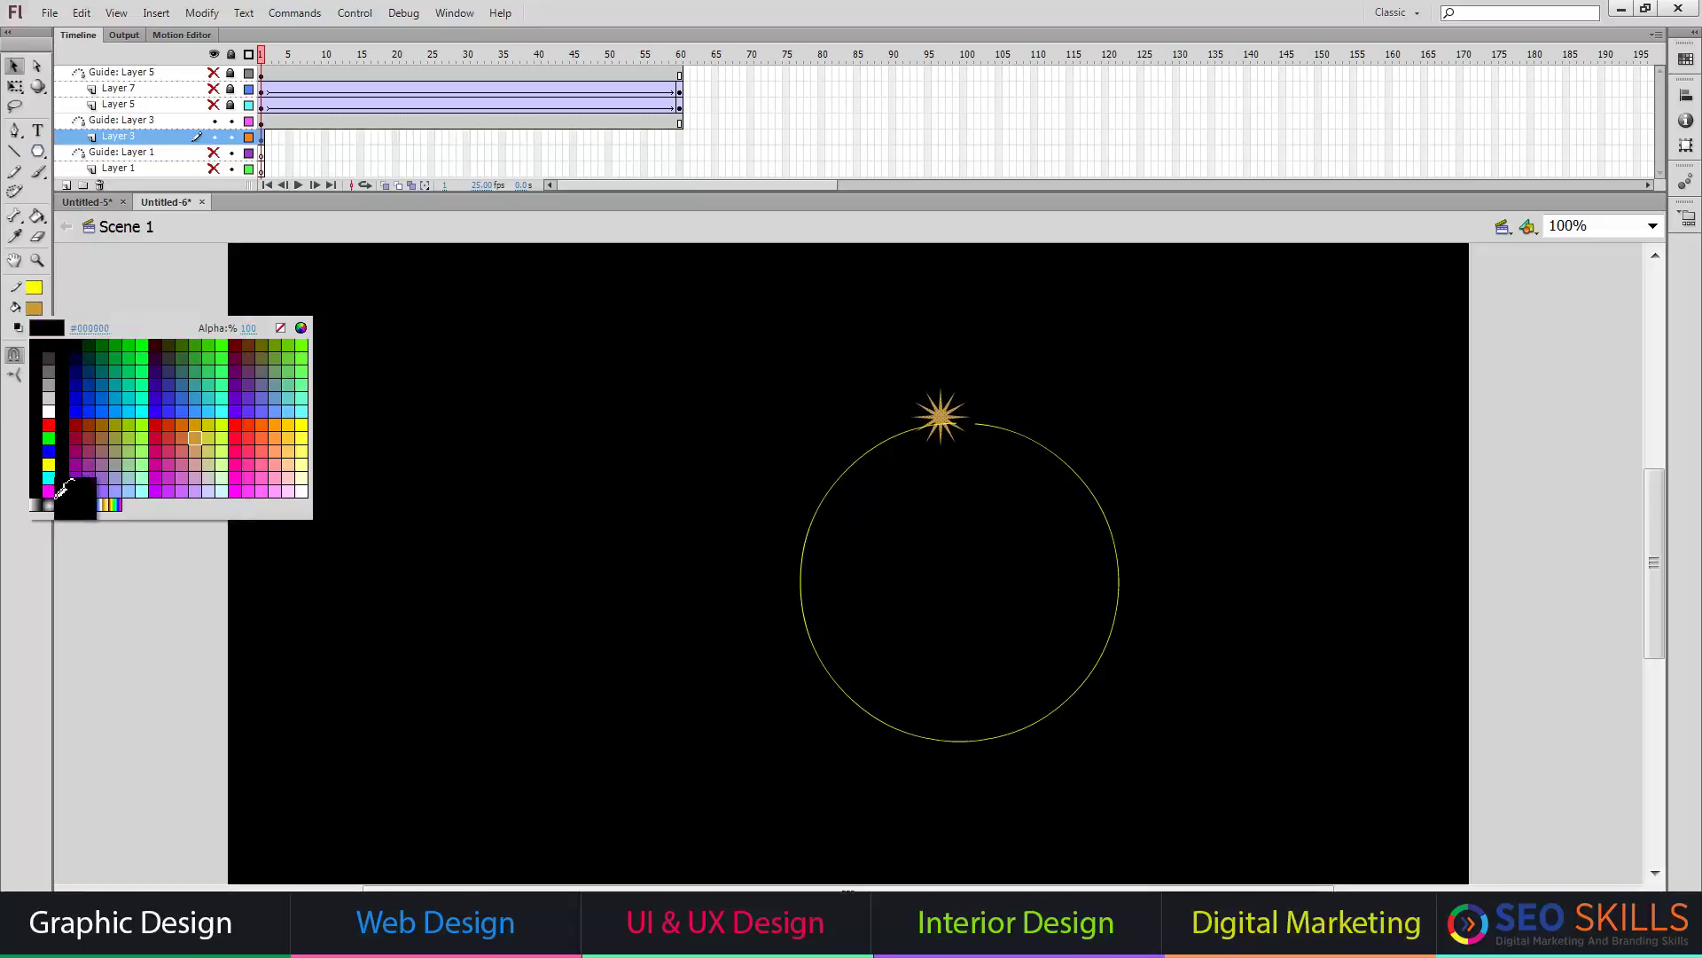
left_click(49, 504)
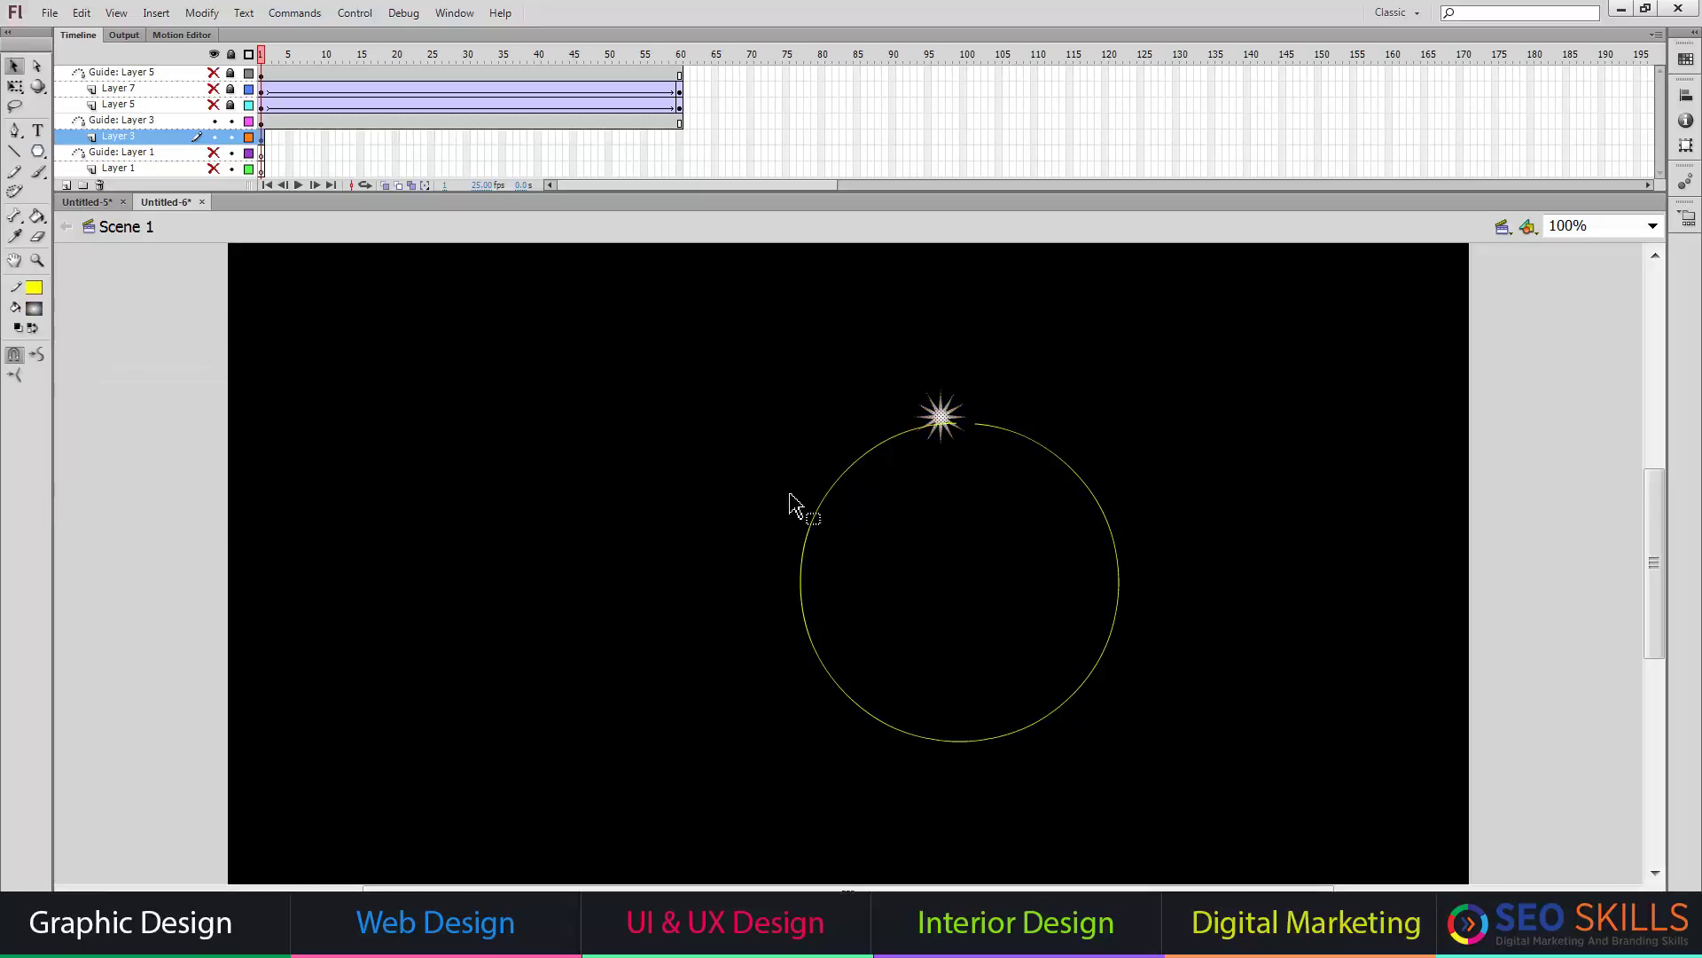
left_click_drag(966, 435, 975, 444)
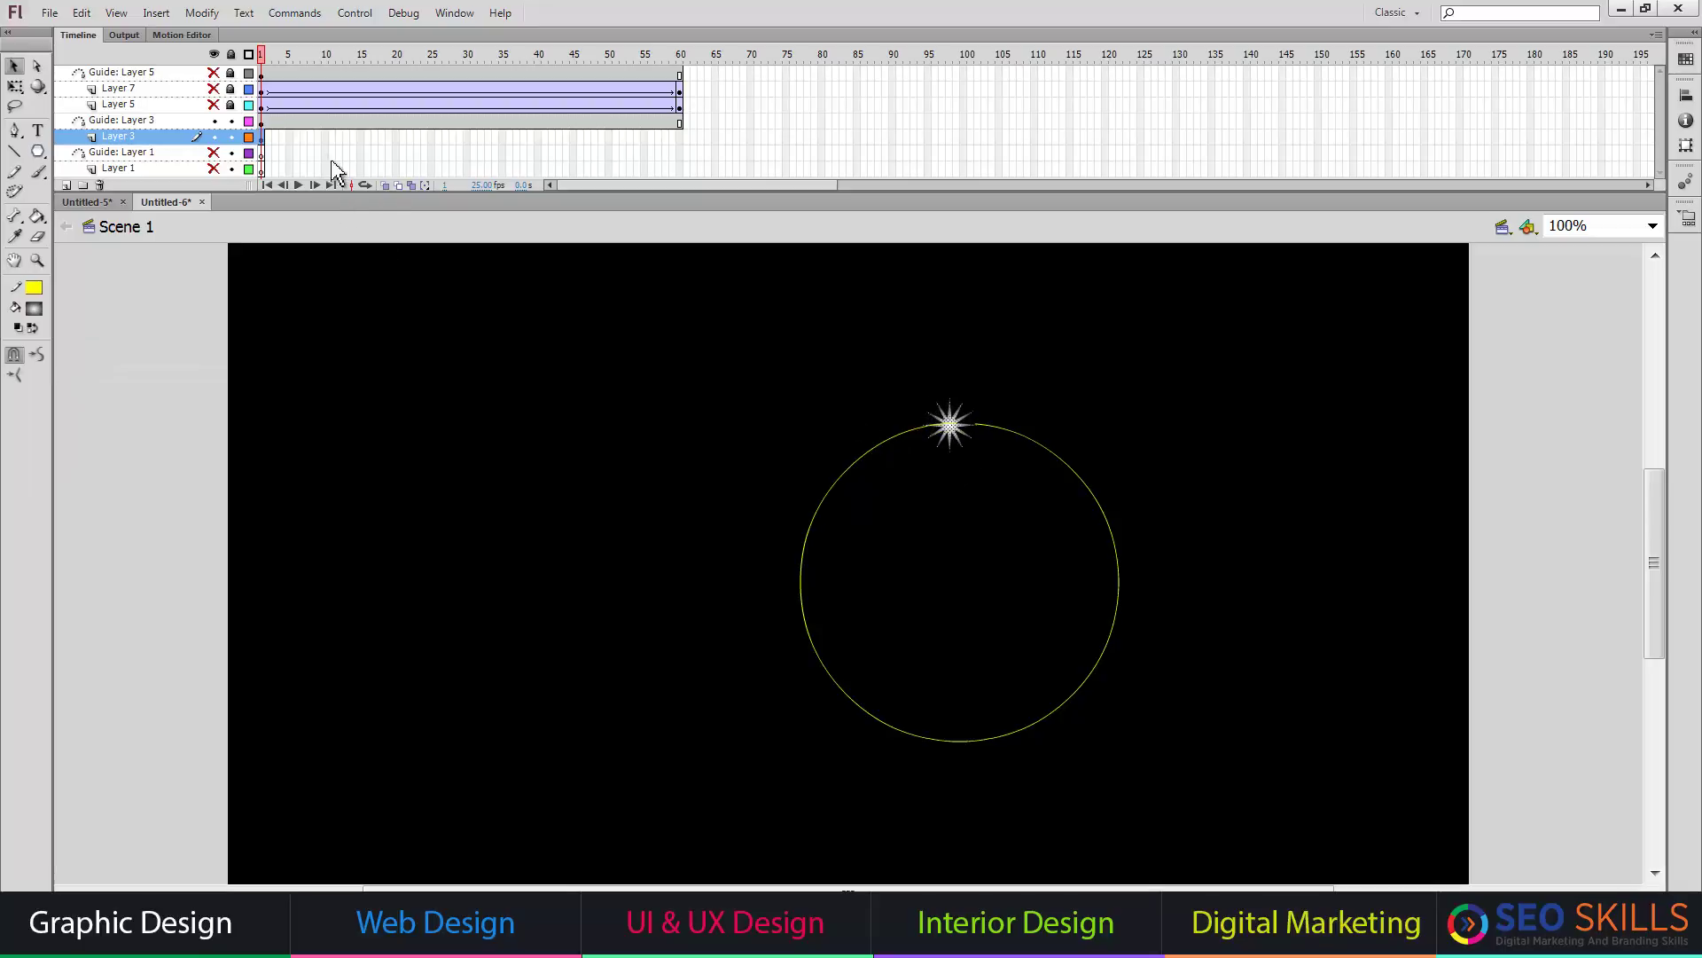
Classic-tween the star to a frame-60 keyframe past the circle's gap, preview it, then hide both layers
right_click(275, 142)
left_click(346, 201)
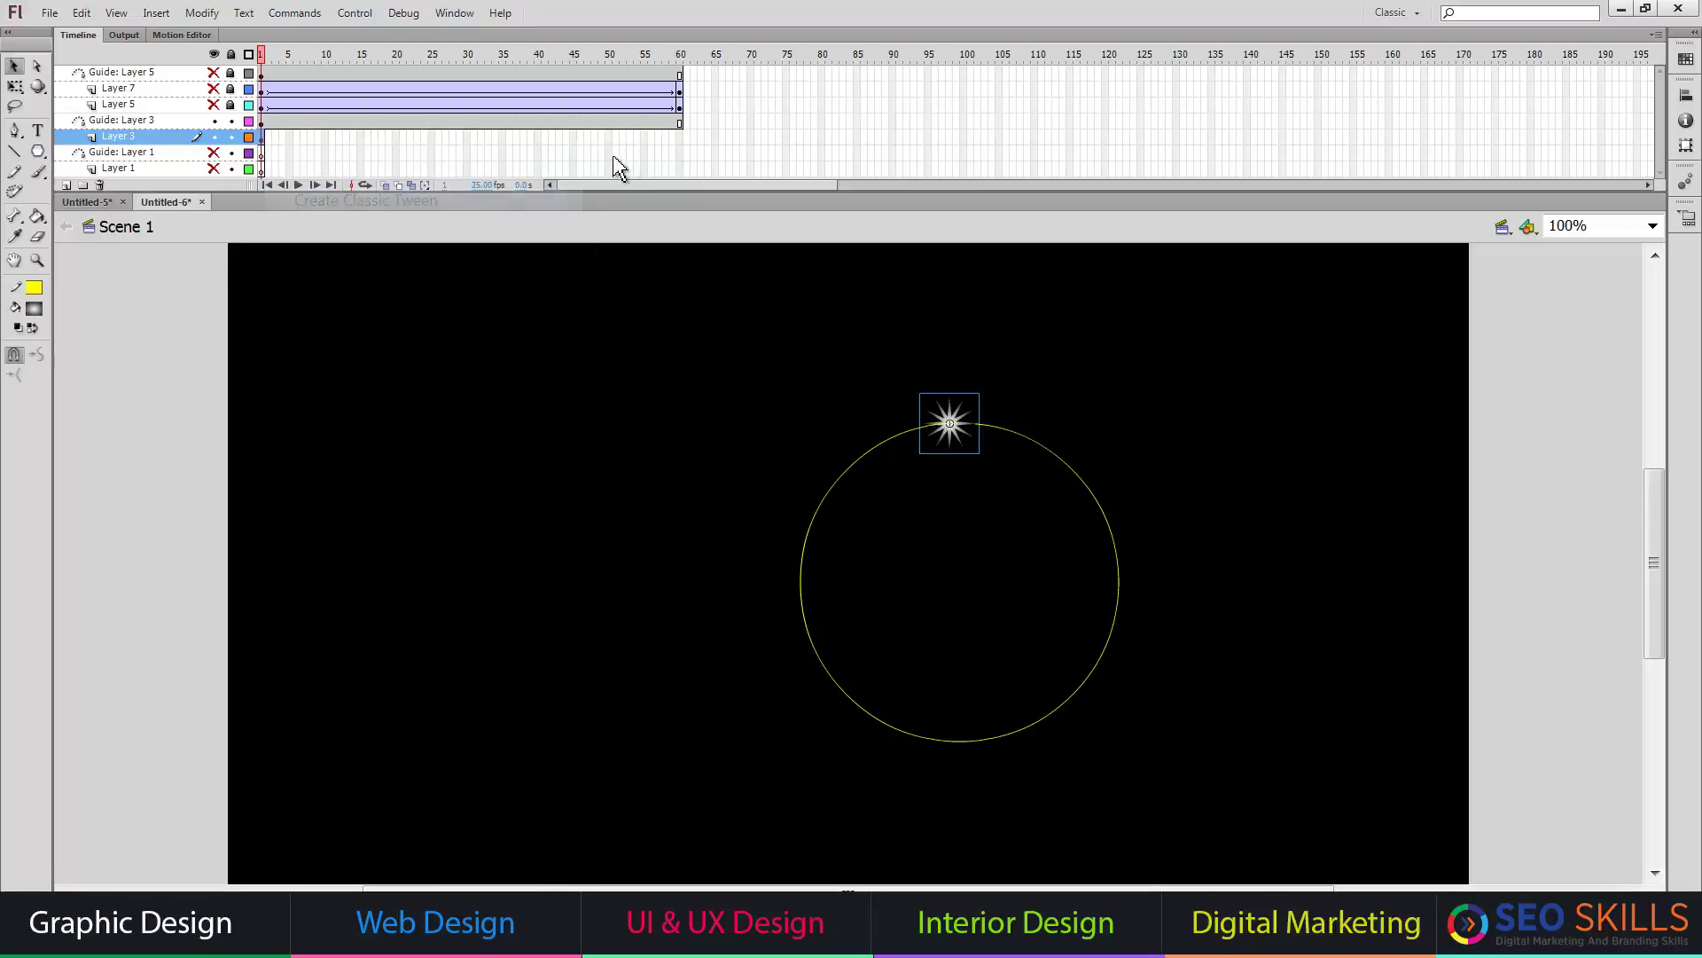
left_click(680, 137)
key("F6")
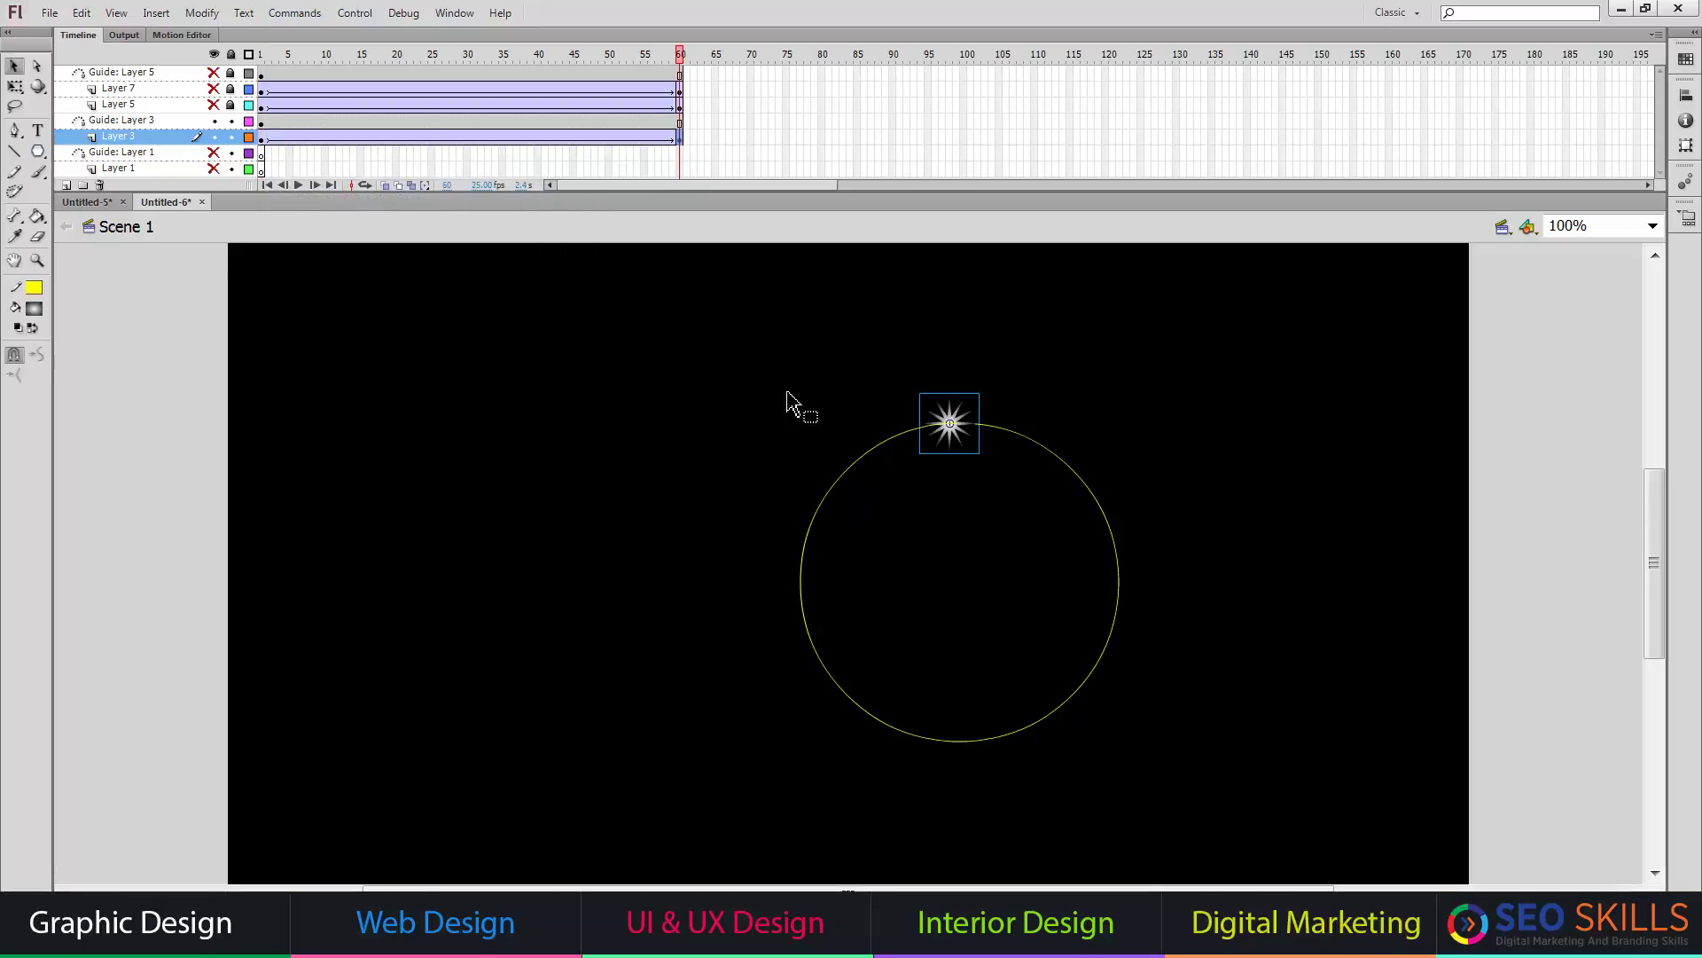
left_click_drag(954, 443, 1008, 449)
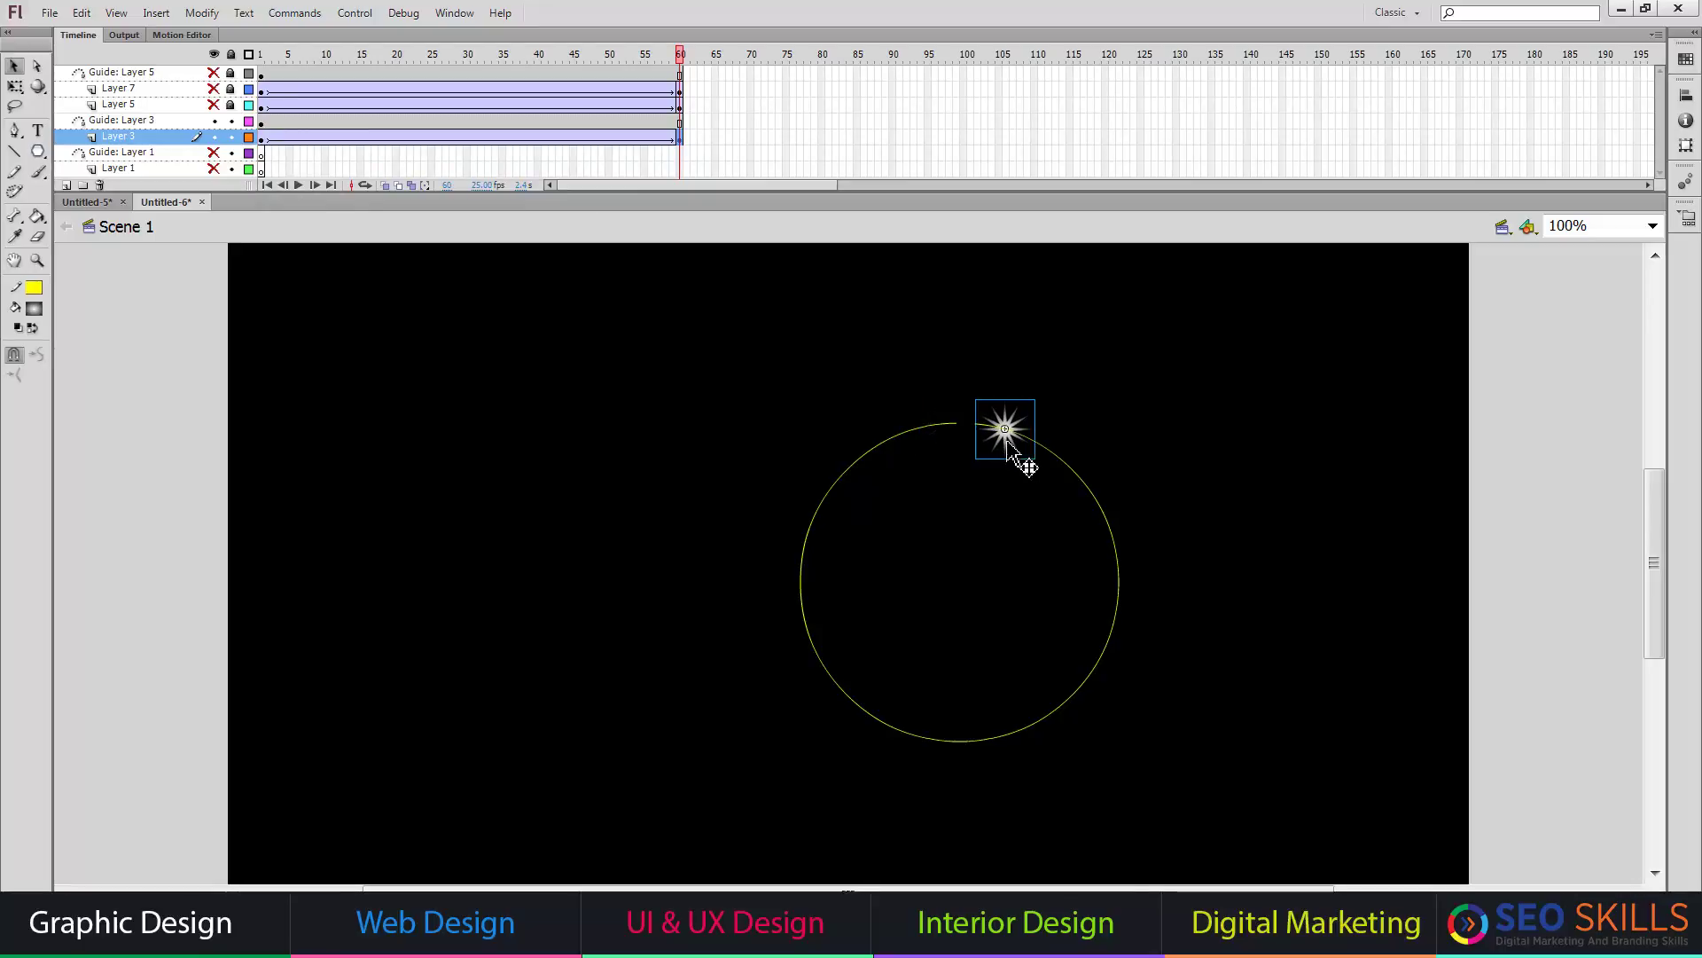
key("Return")
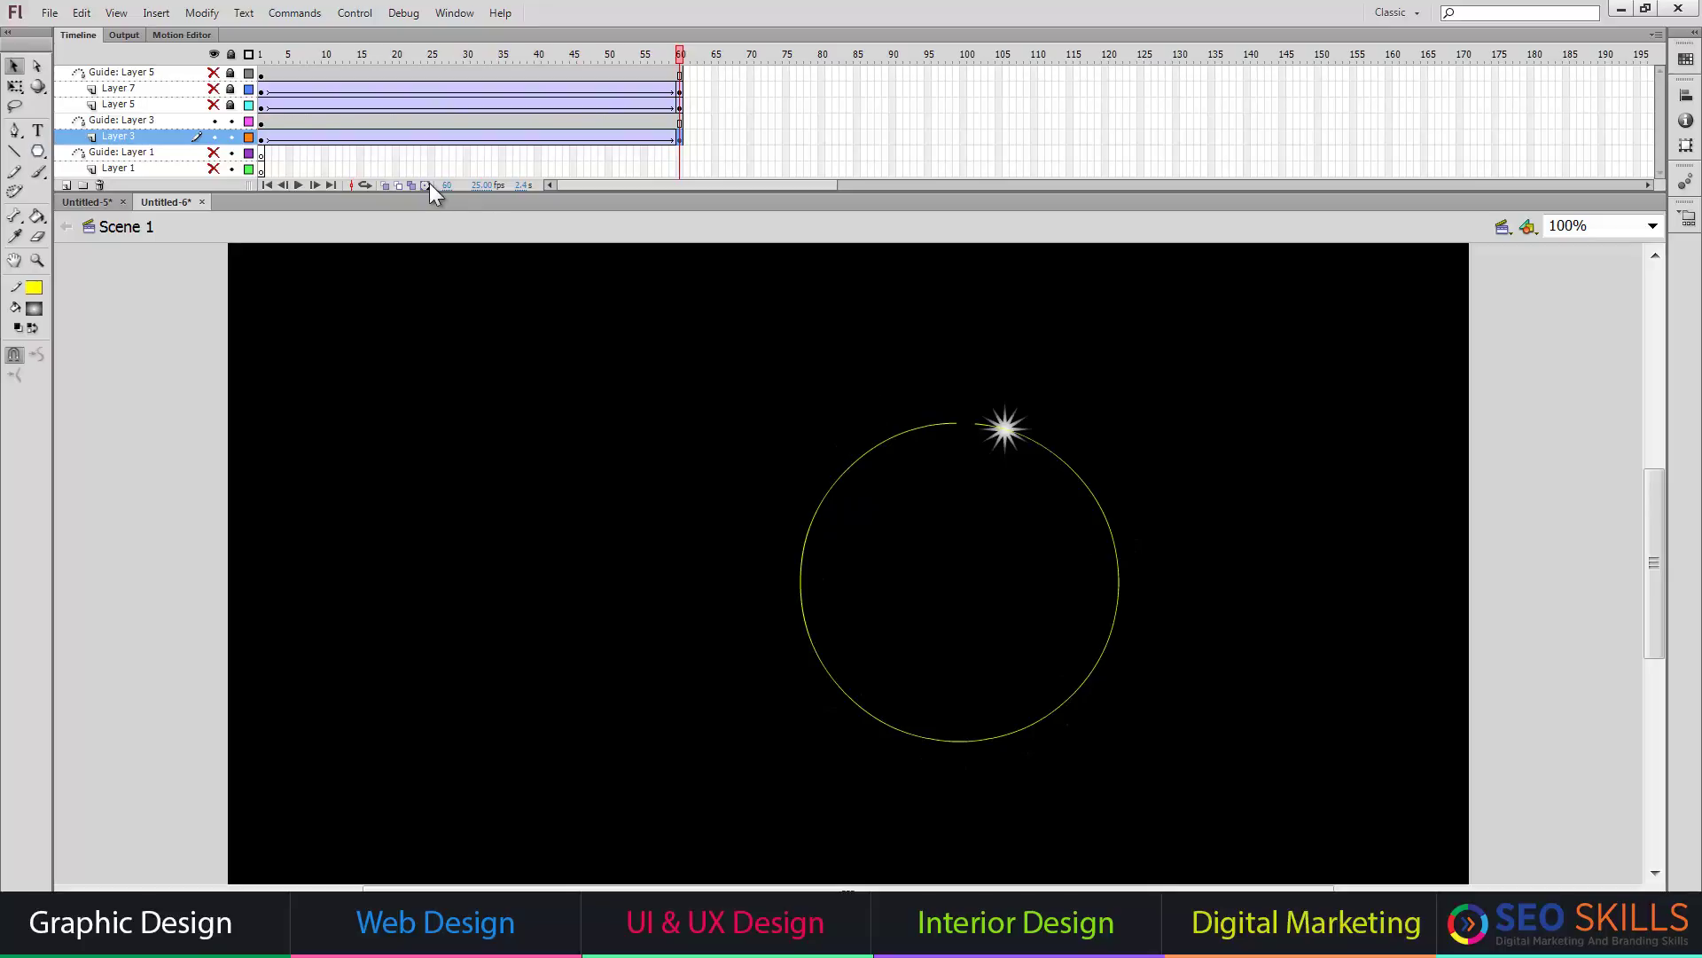
left_click(214, 136)
left_click(213, 120)
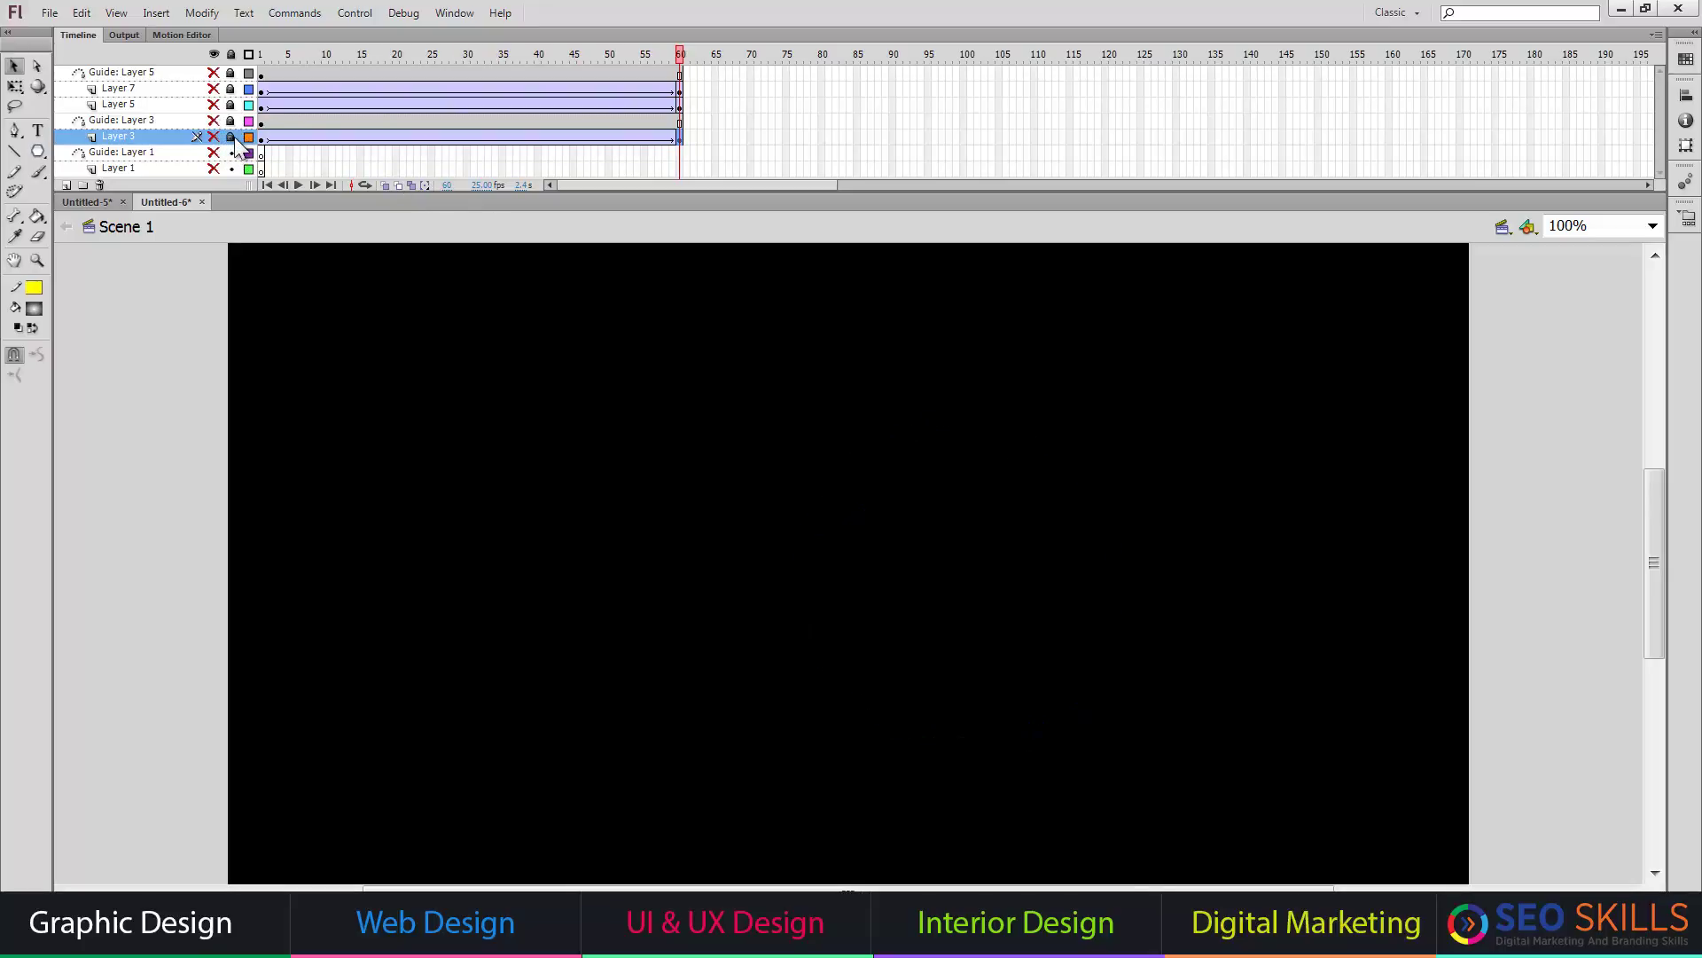
On Guide: Layer 1, set the PolyStar tool to a star with 6 sides and point size .95
left_click(261, 155)
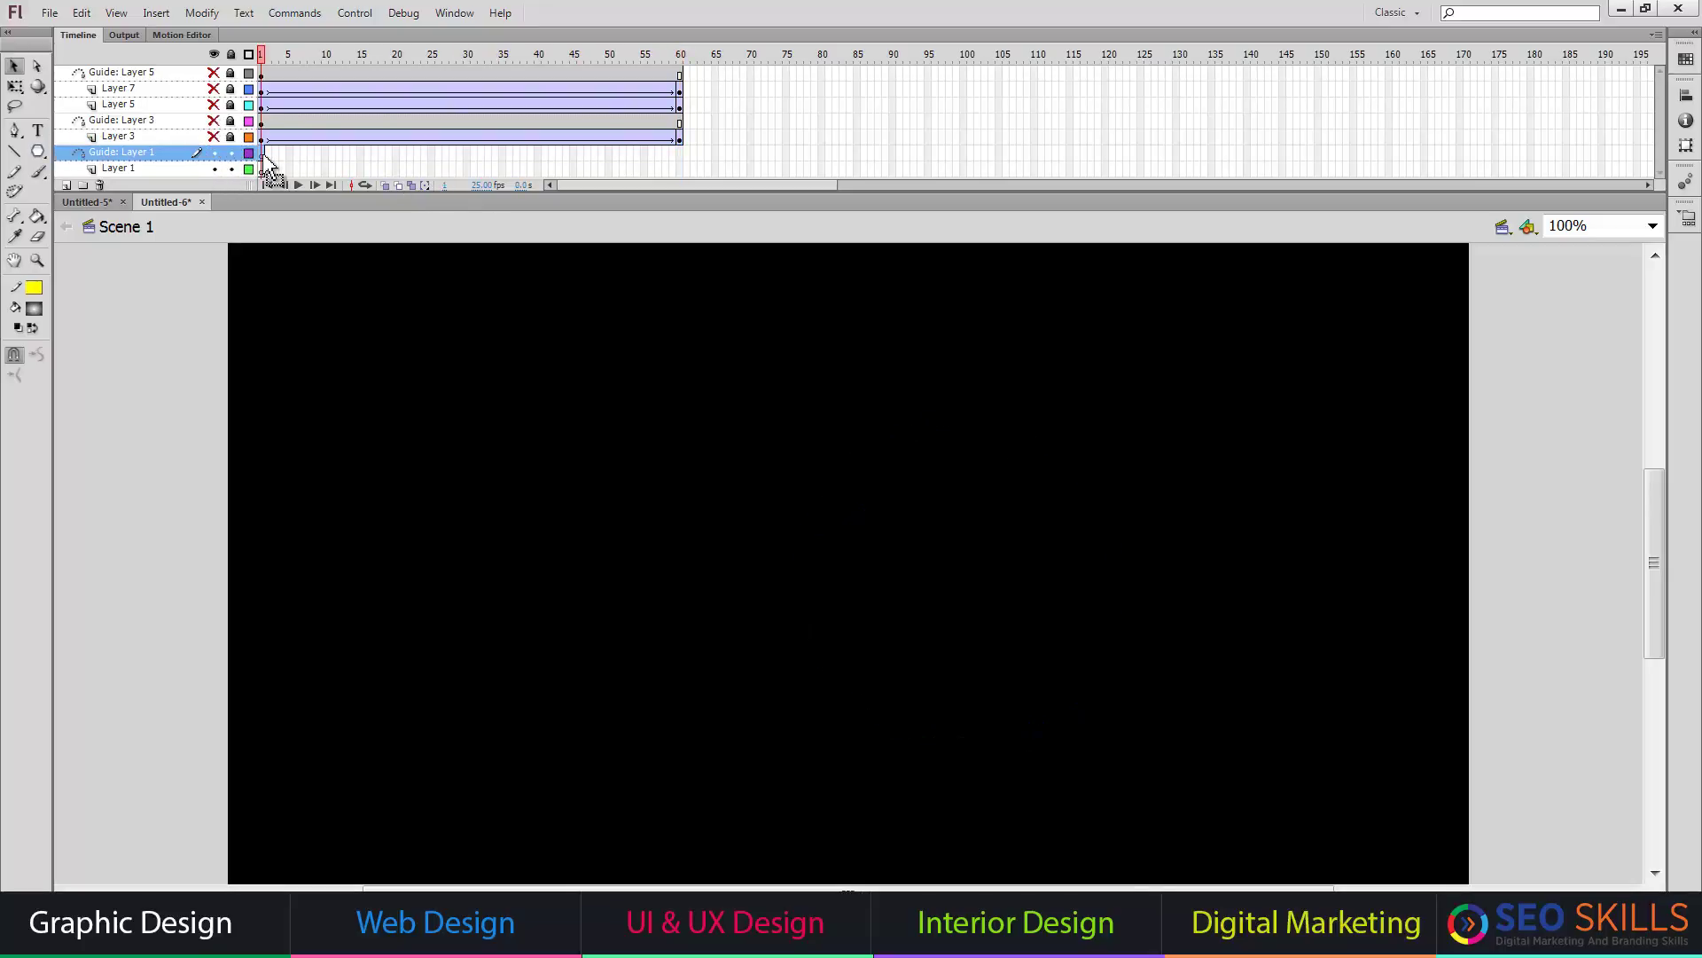
left_click(38, 151)
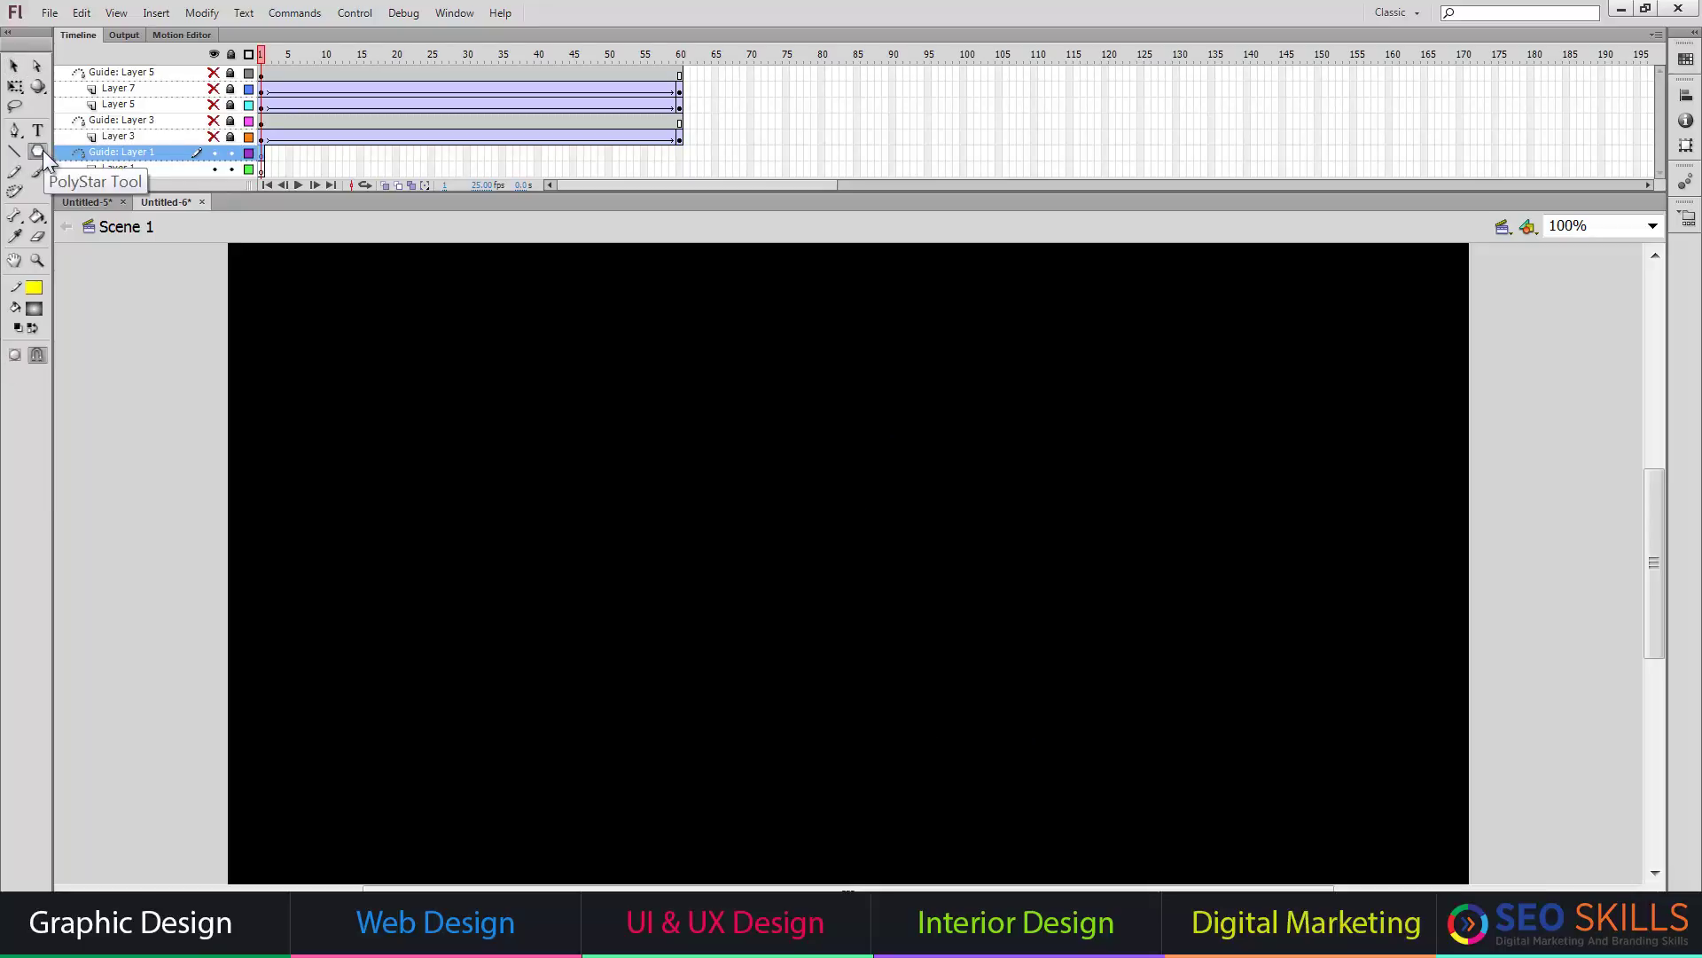
key("ctrl+F3")
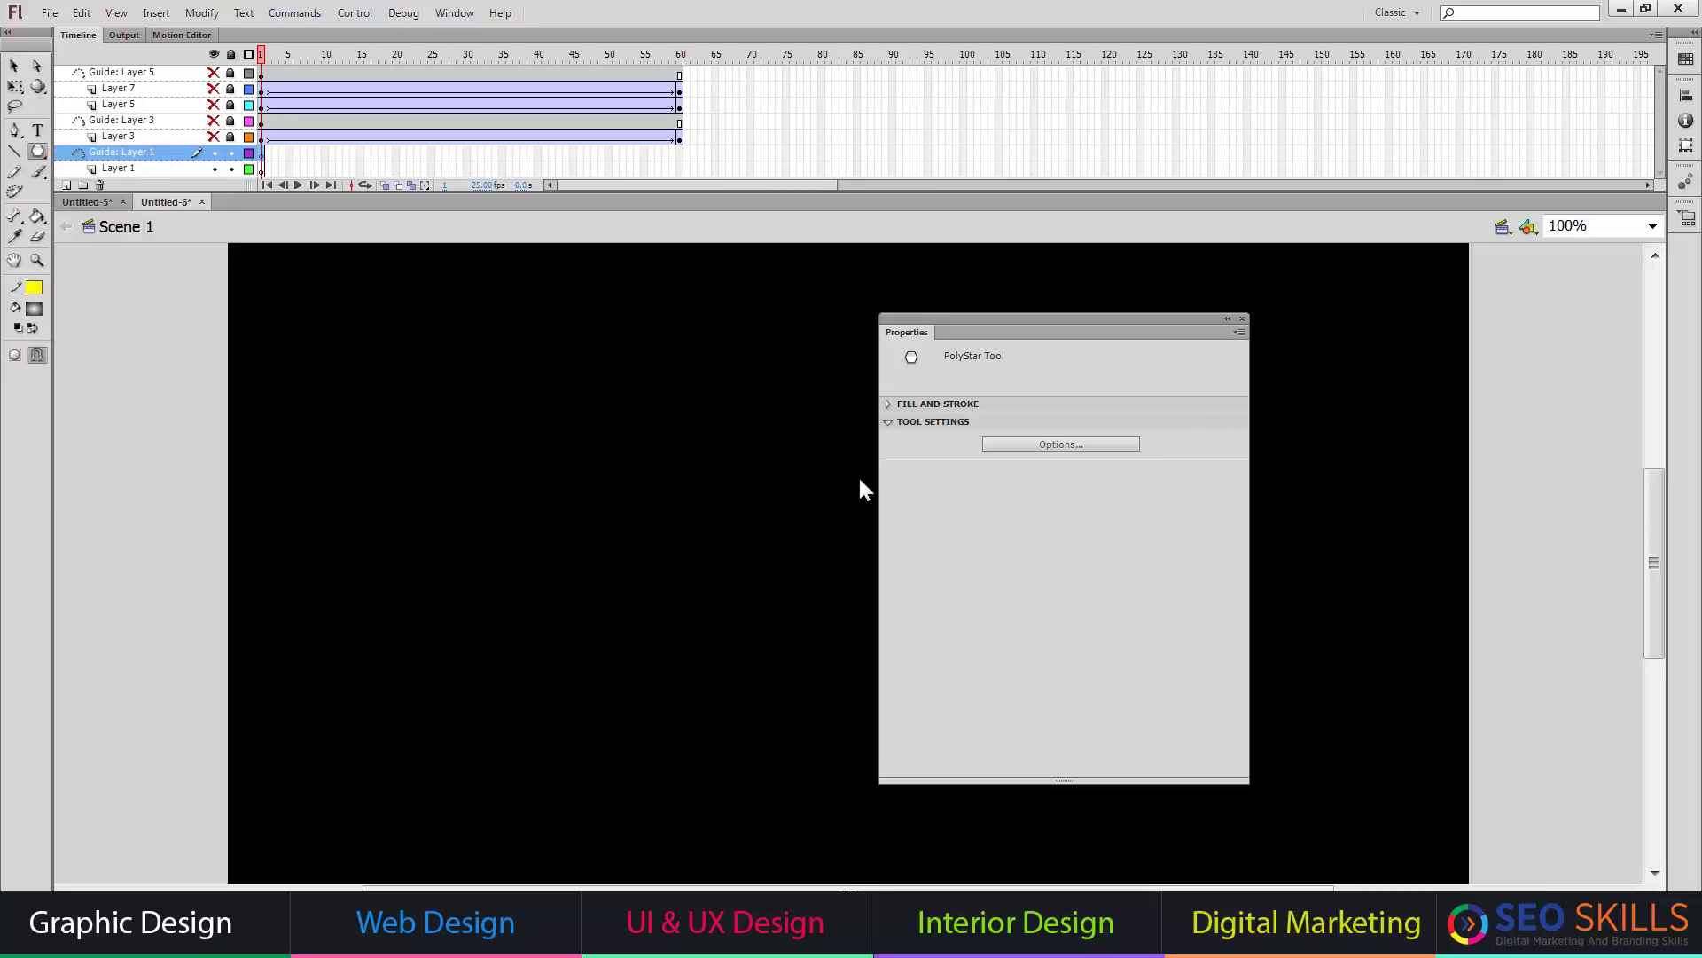
left_click(1064, 447)
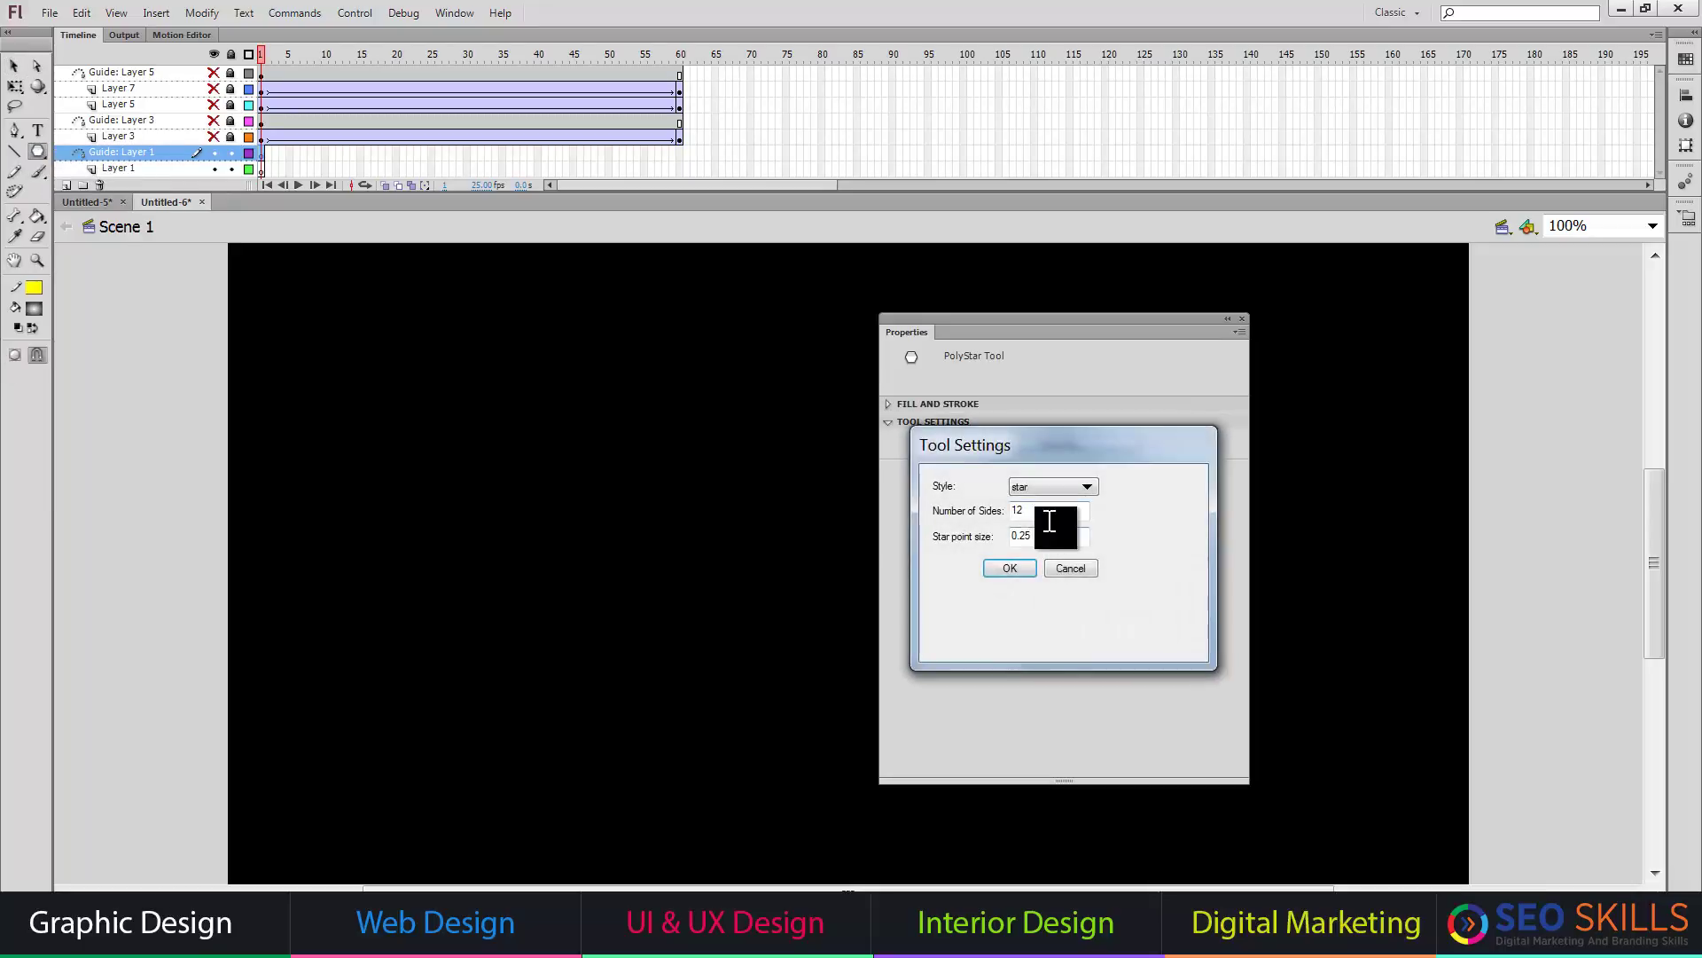
type("6")
key("Return")
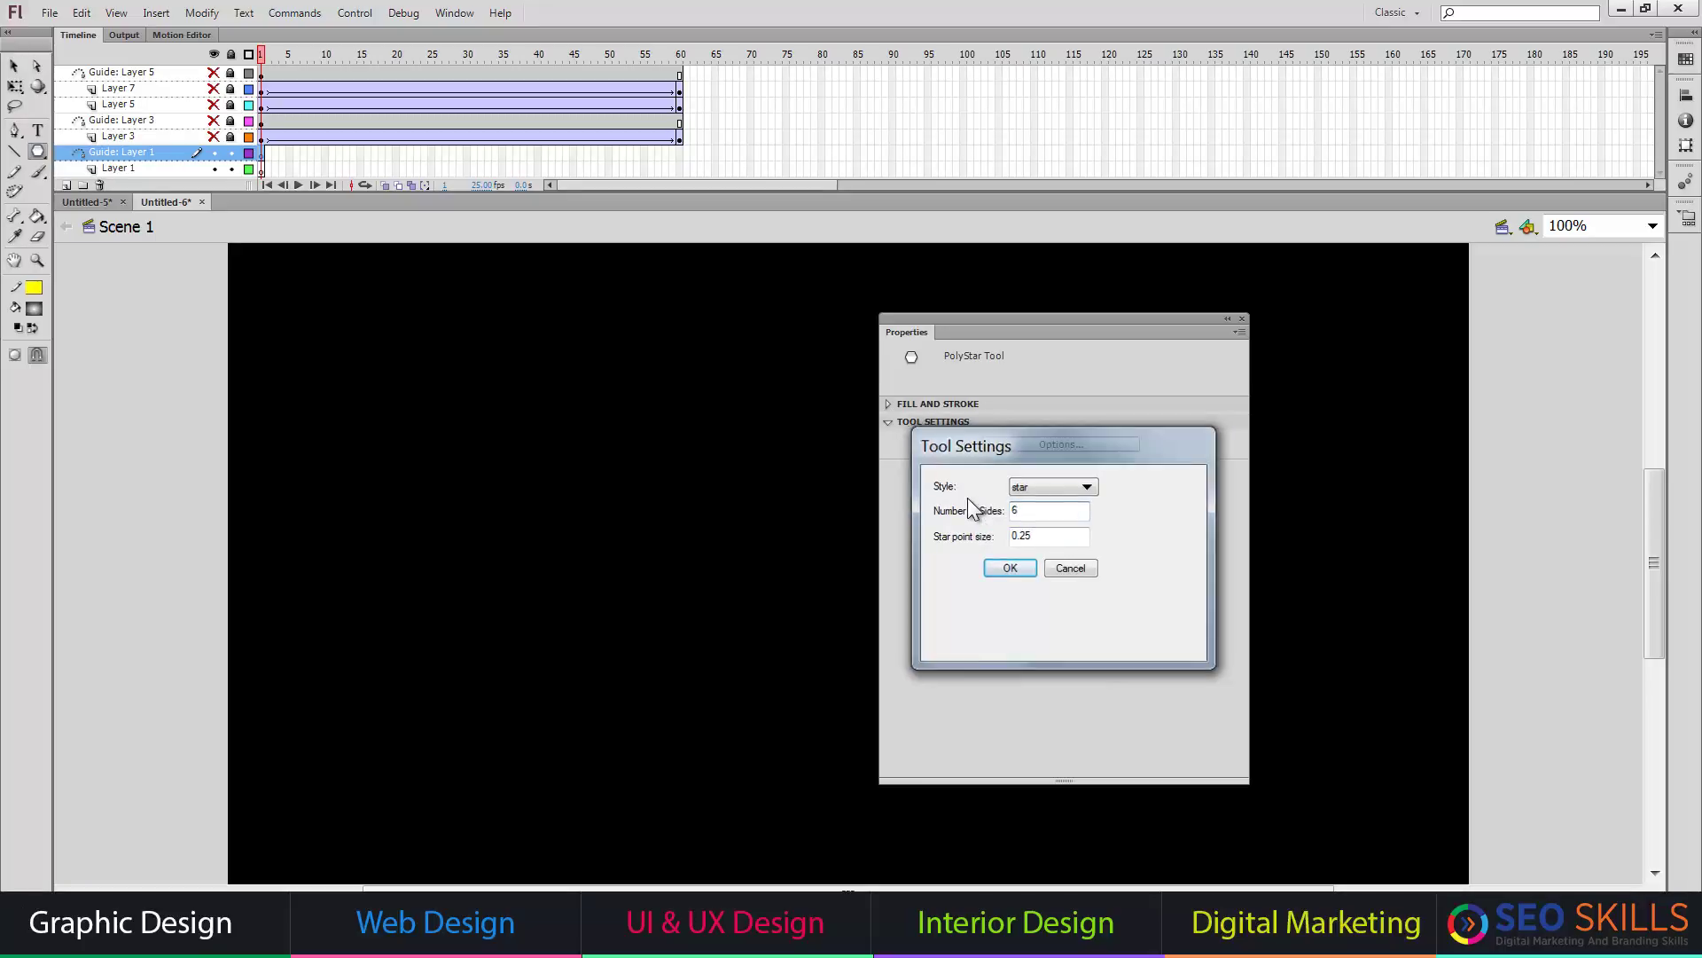
left_click(1055, 447)
left_click_drag(1042, 535, 948, 537)
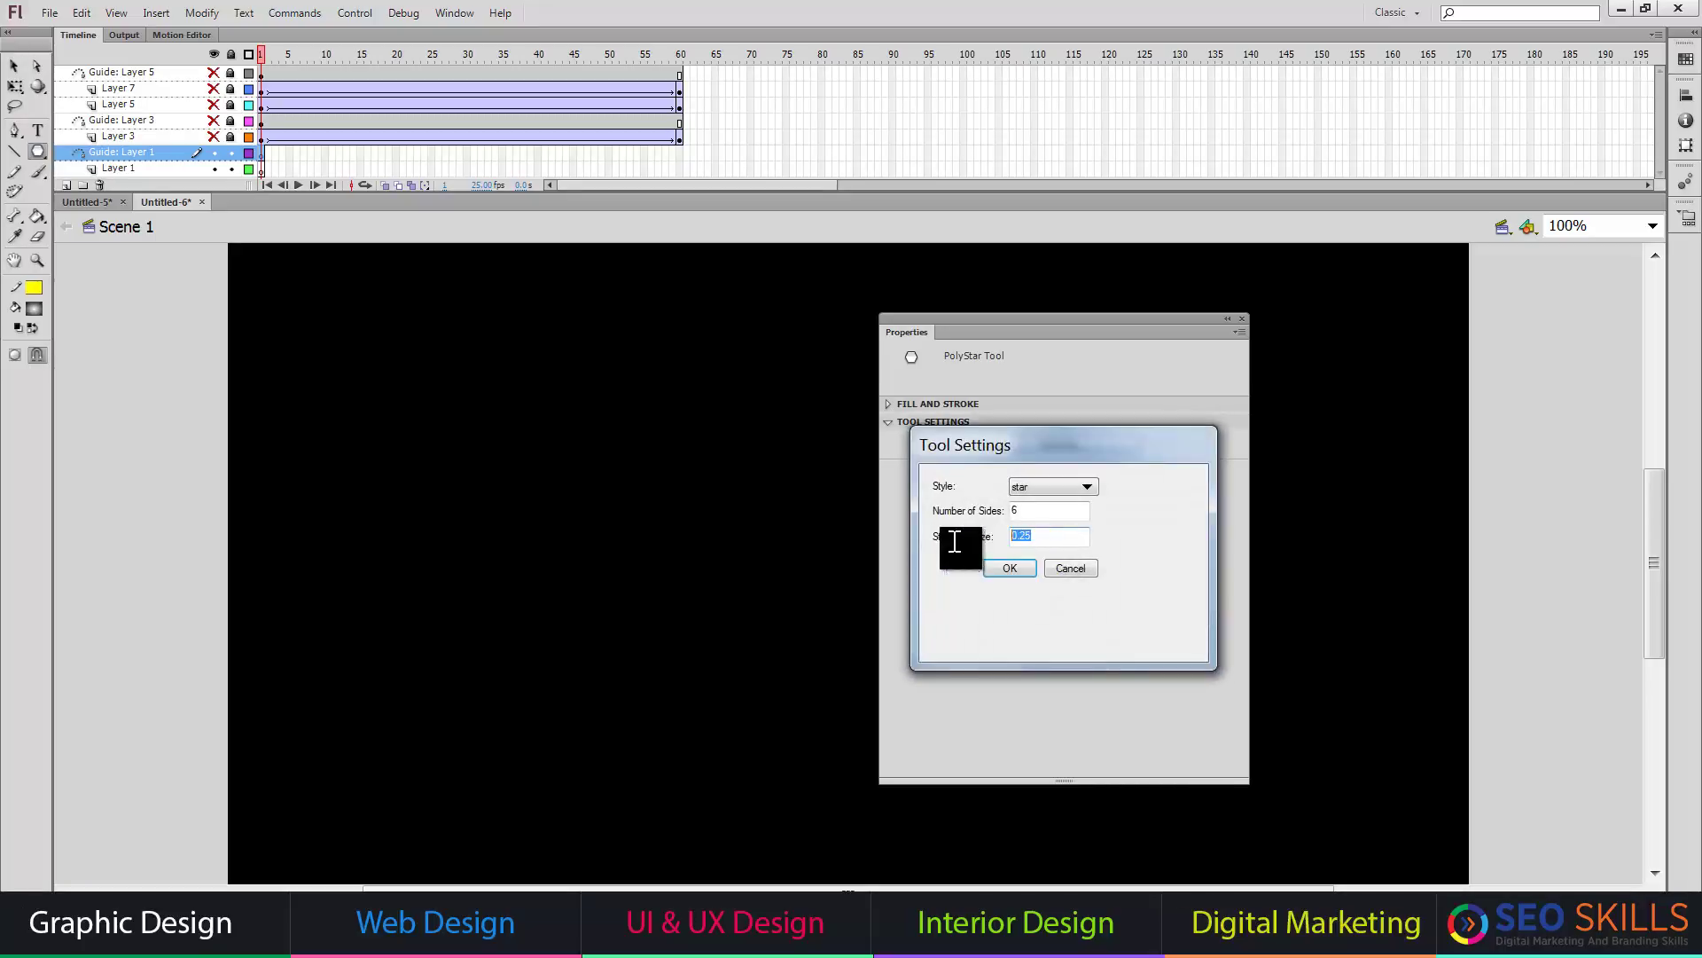
type(".95")
key("Return")
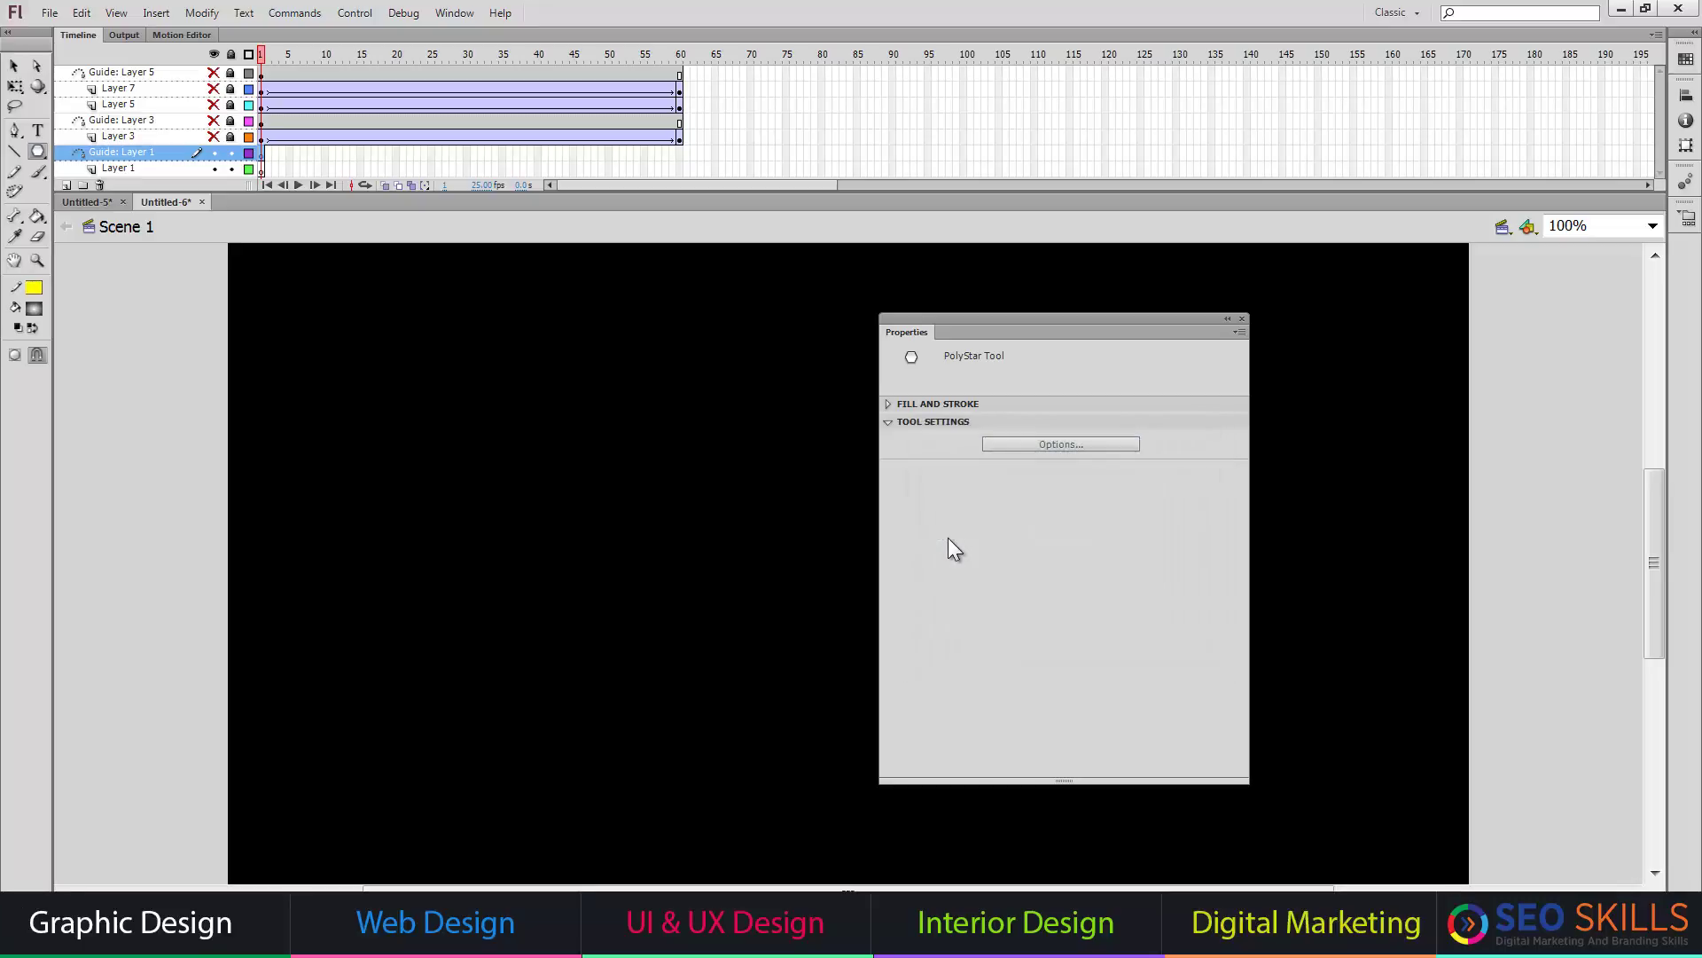
left_click(1242, 317)
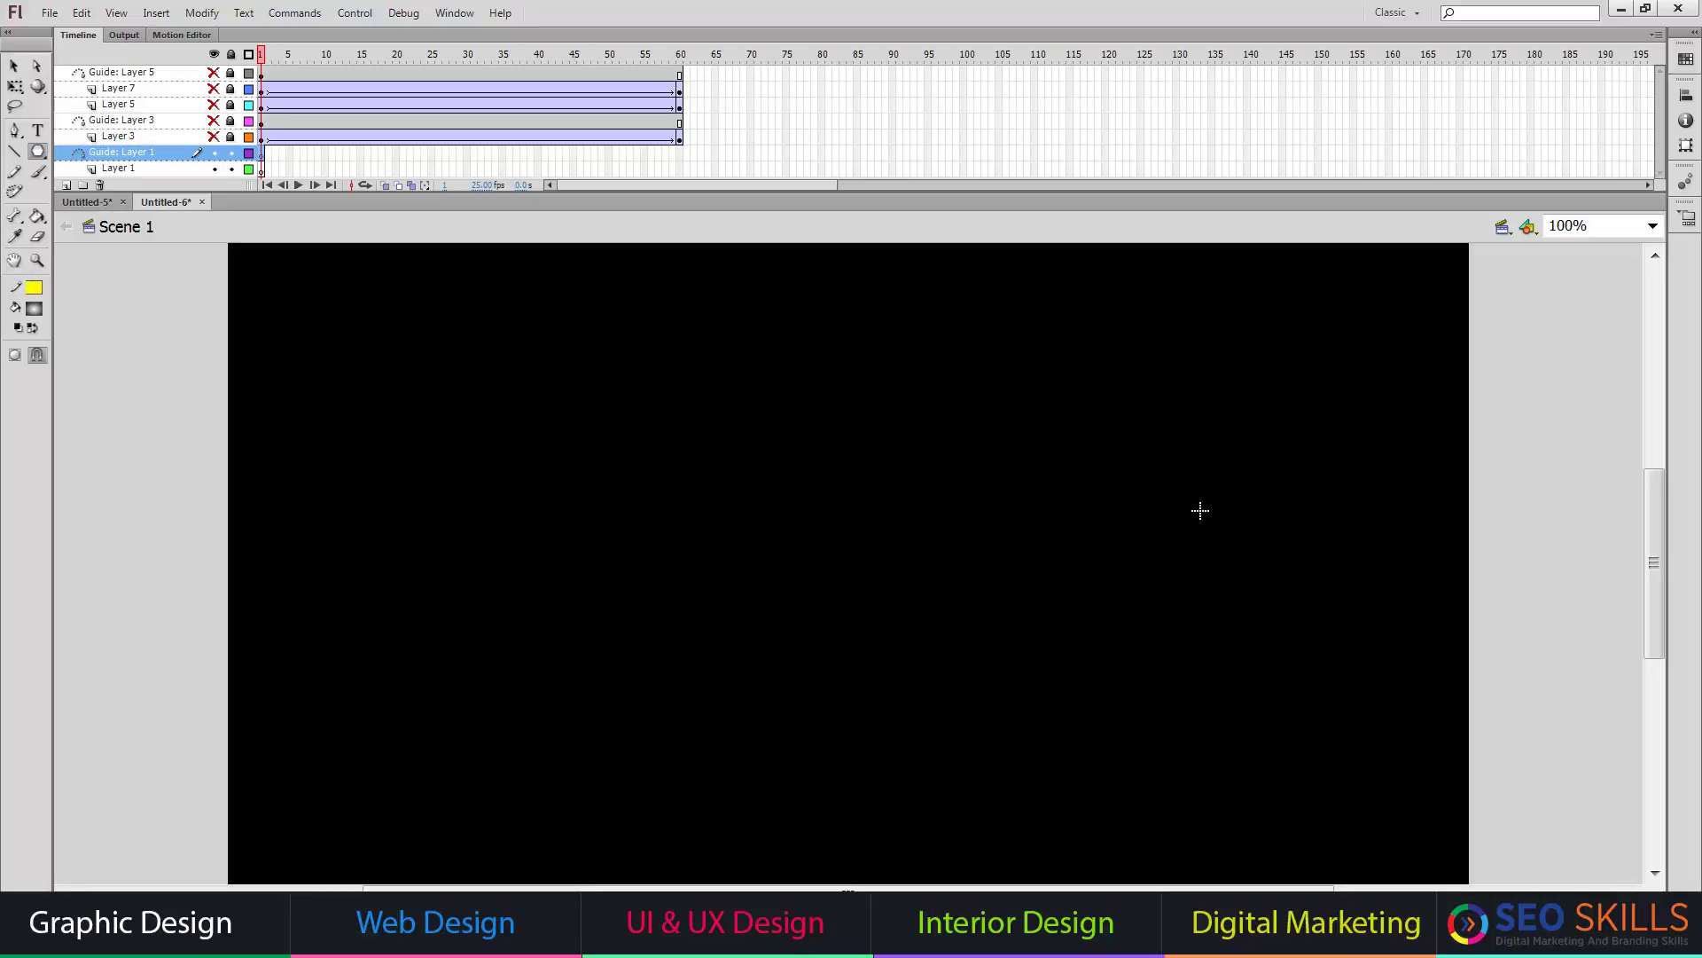
Draw a six-point star, delete its fill, and erase a small gap at its top point
left_click_drag(1201, 510, 1326, 685)
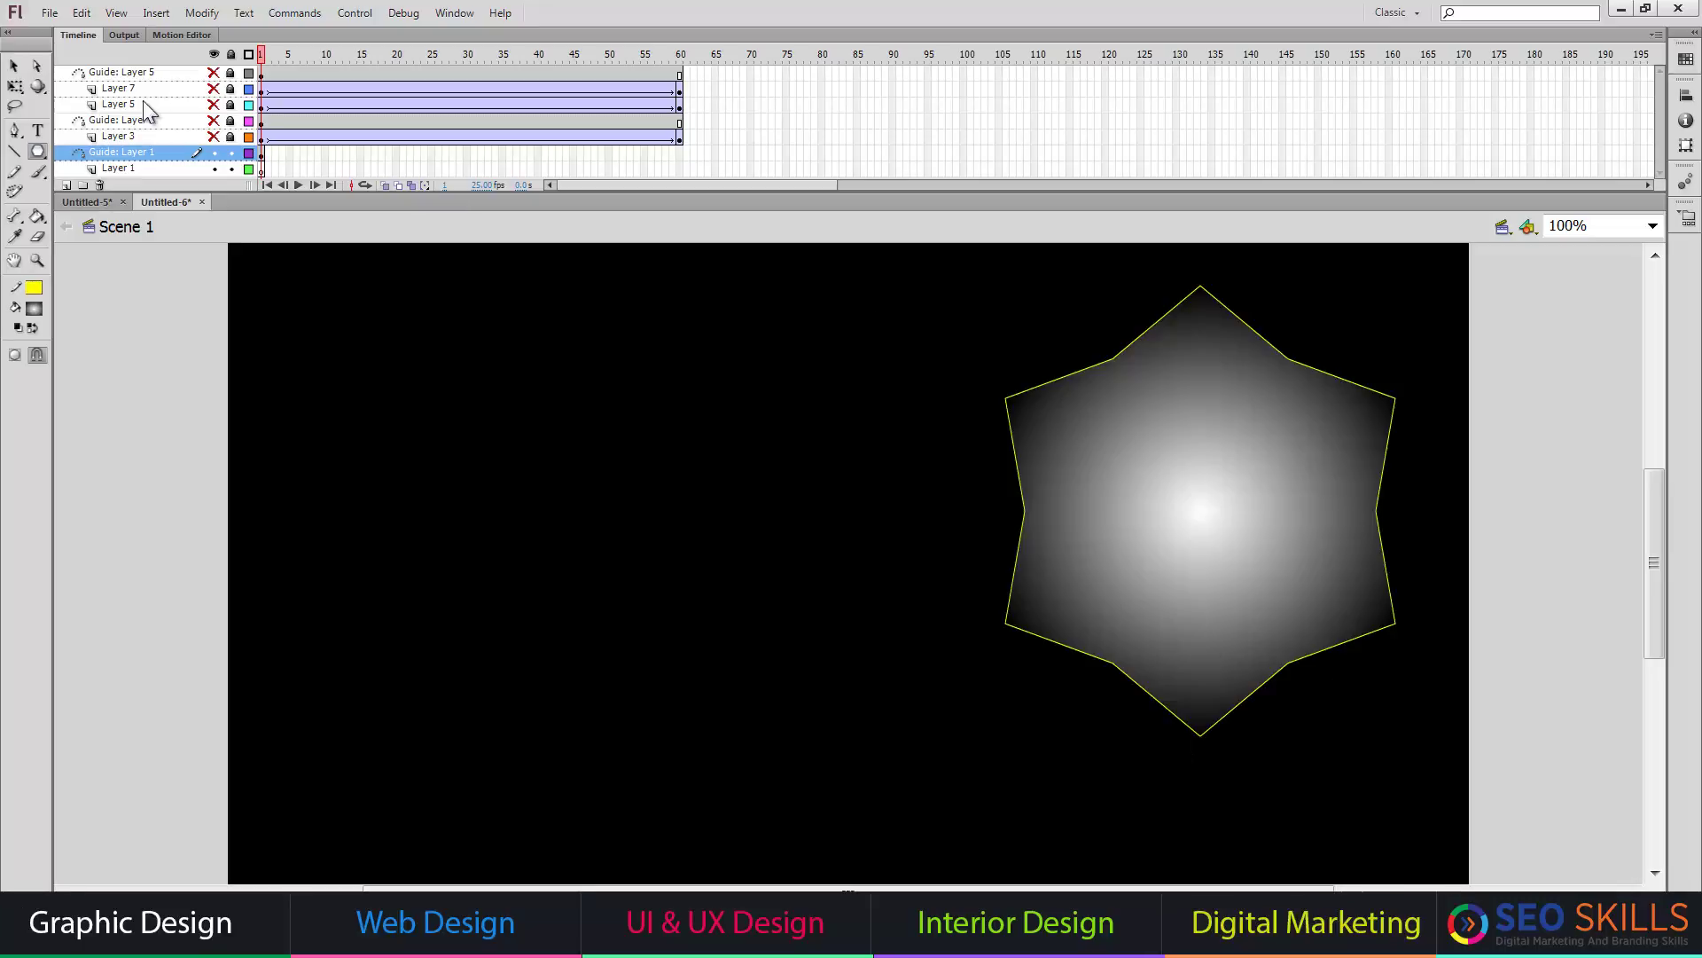
left_click(14, 66)
left_click(1102, 559)
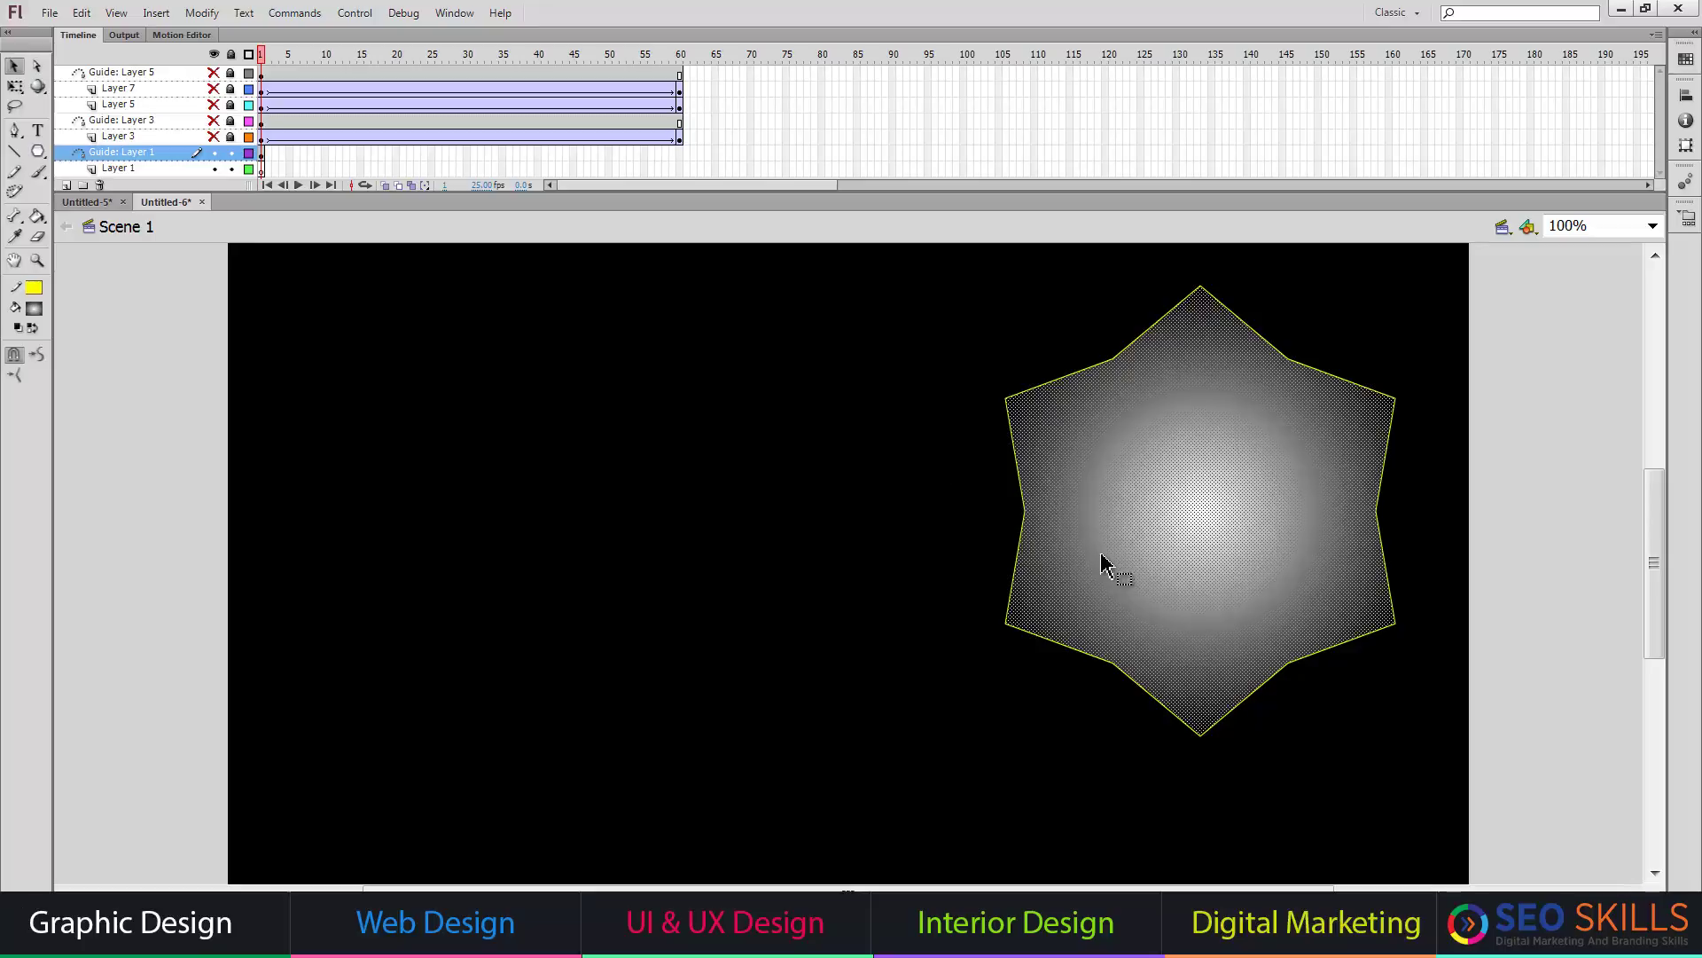
key("Delete")
left_click(37, 237)
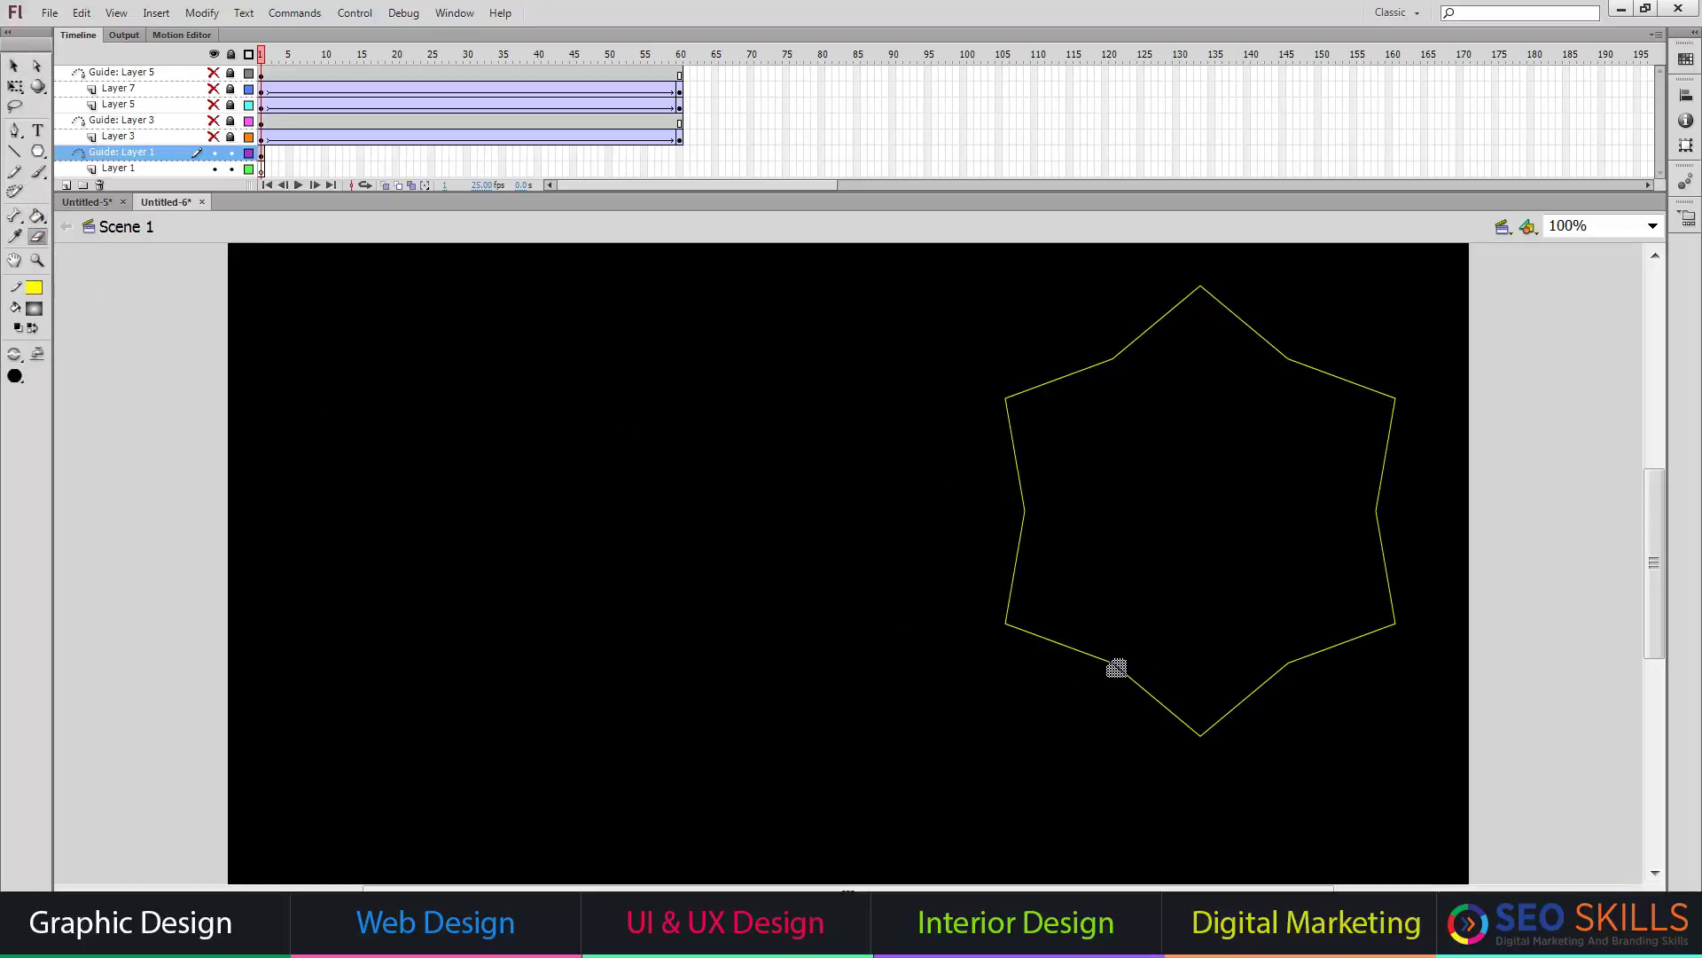
left_click(1200, 286)
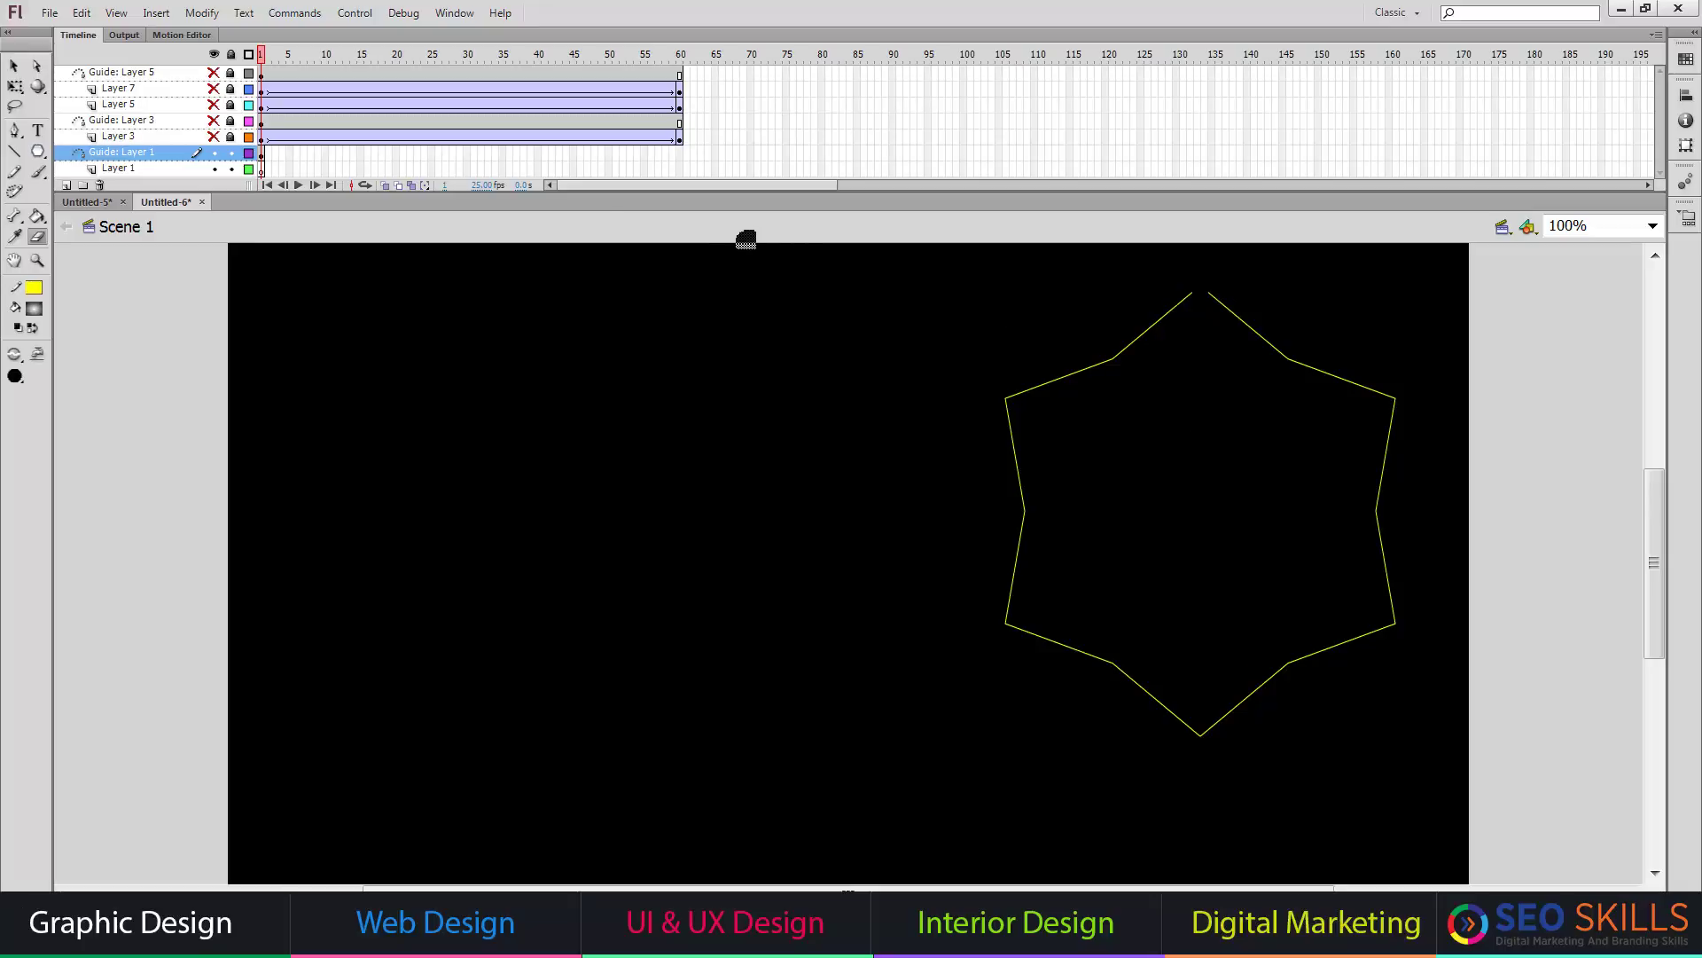
Extend the guide layer's frames to 60 and return to frame 1 on Layer 1
left_click(679, 152)
key("F5")
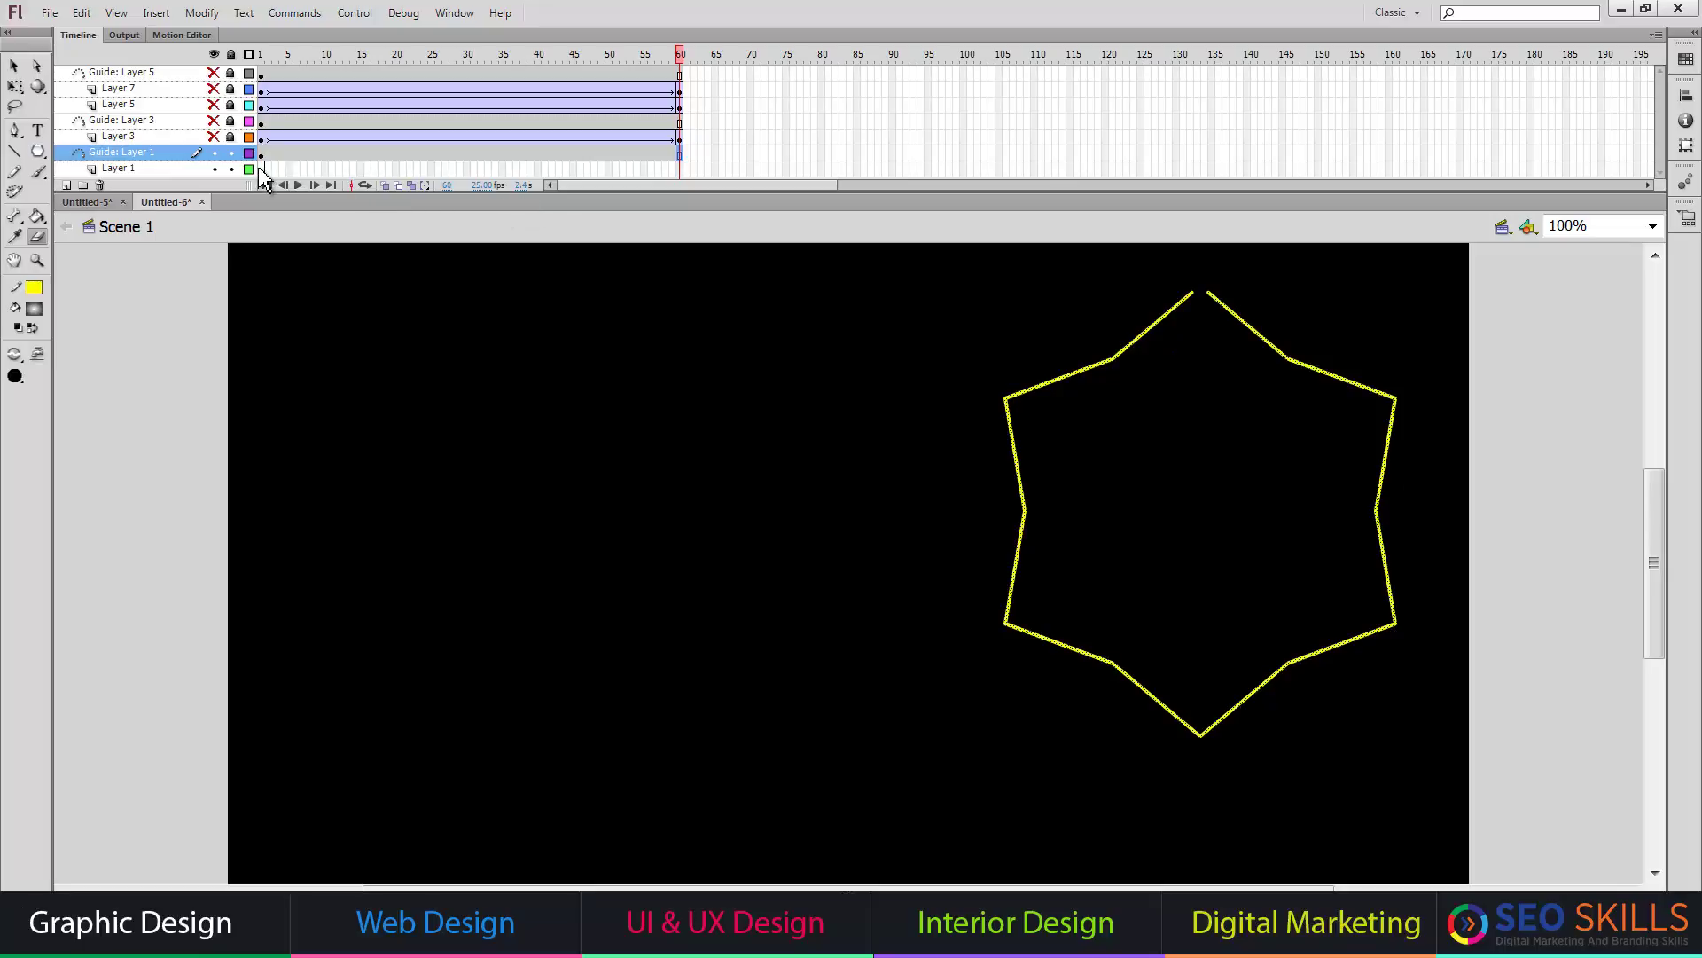
left_click(260, 168)
left_click(37, 151)
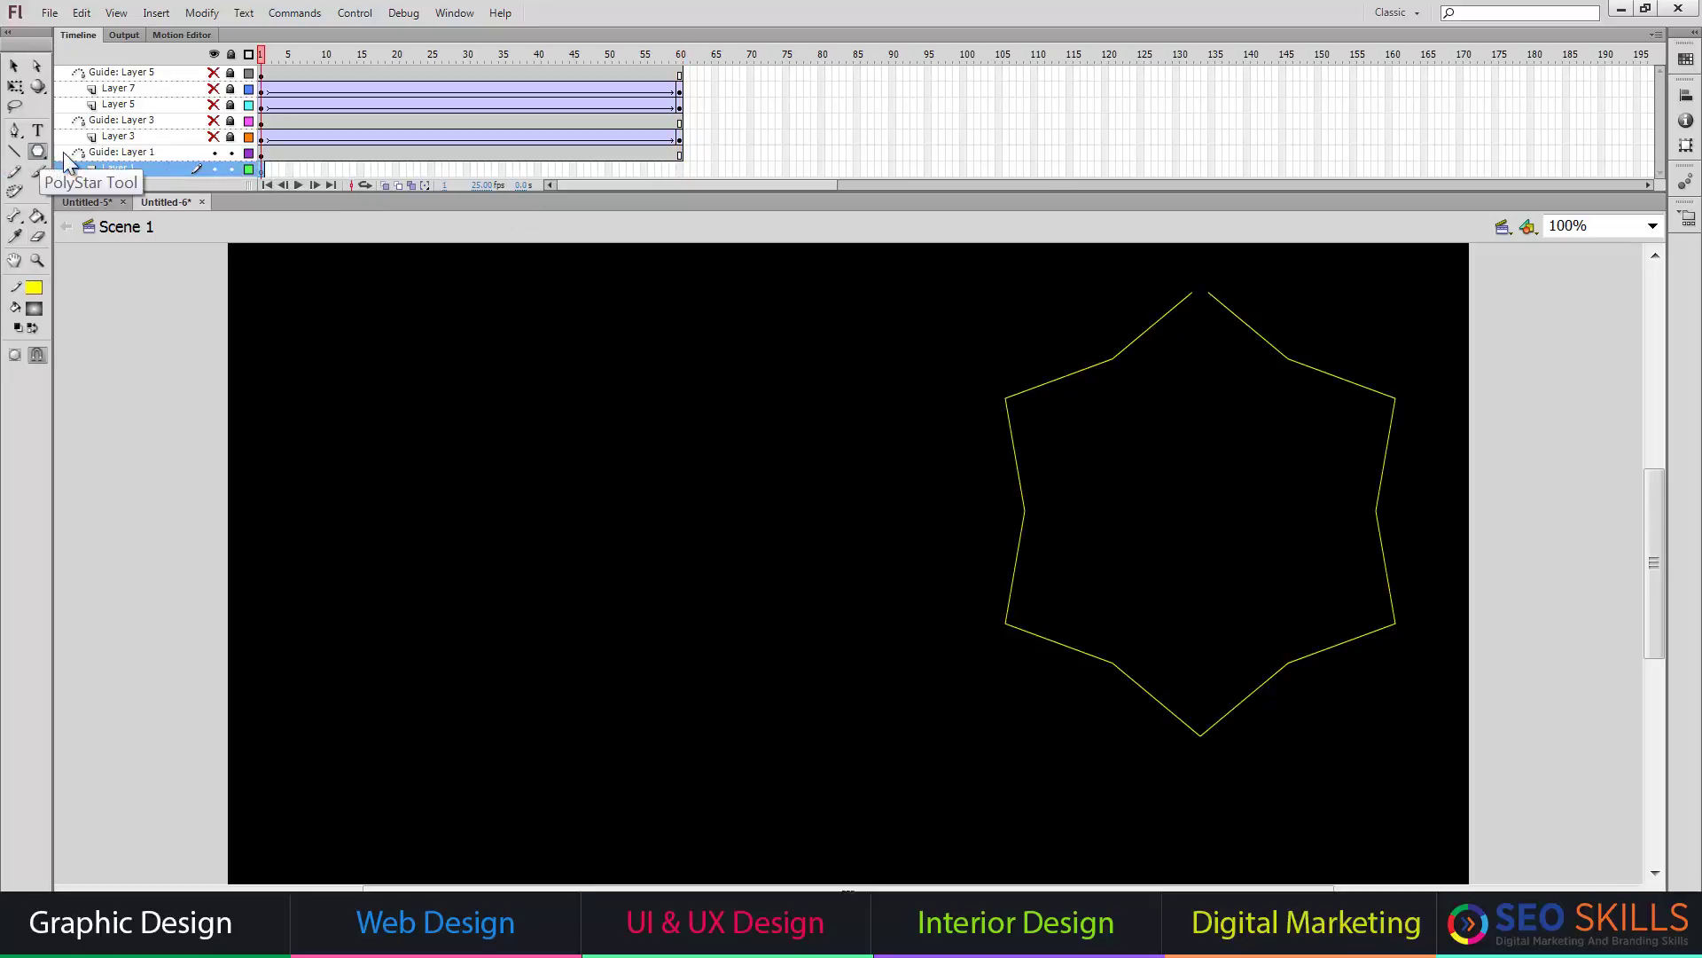
Draw a small circle, remove its outline, fill it pink, and snap it onto the star's top edge
left_click(45, 151)
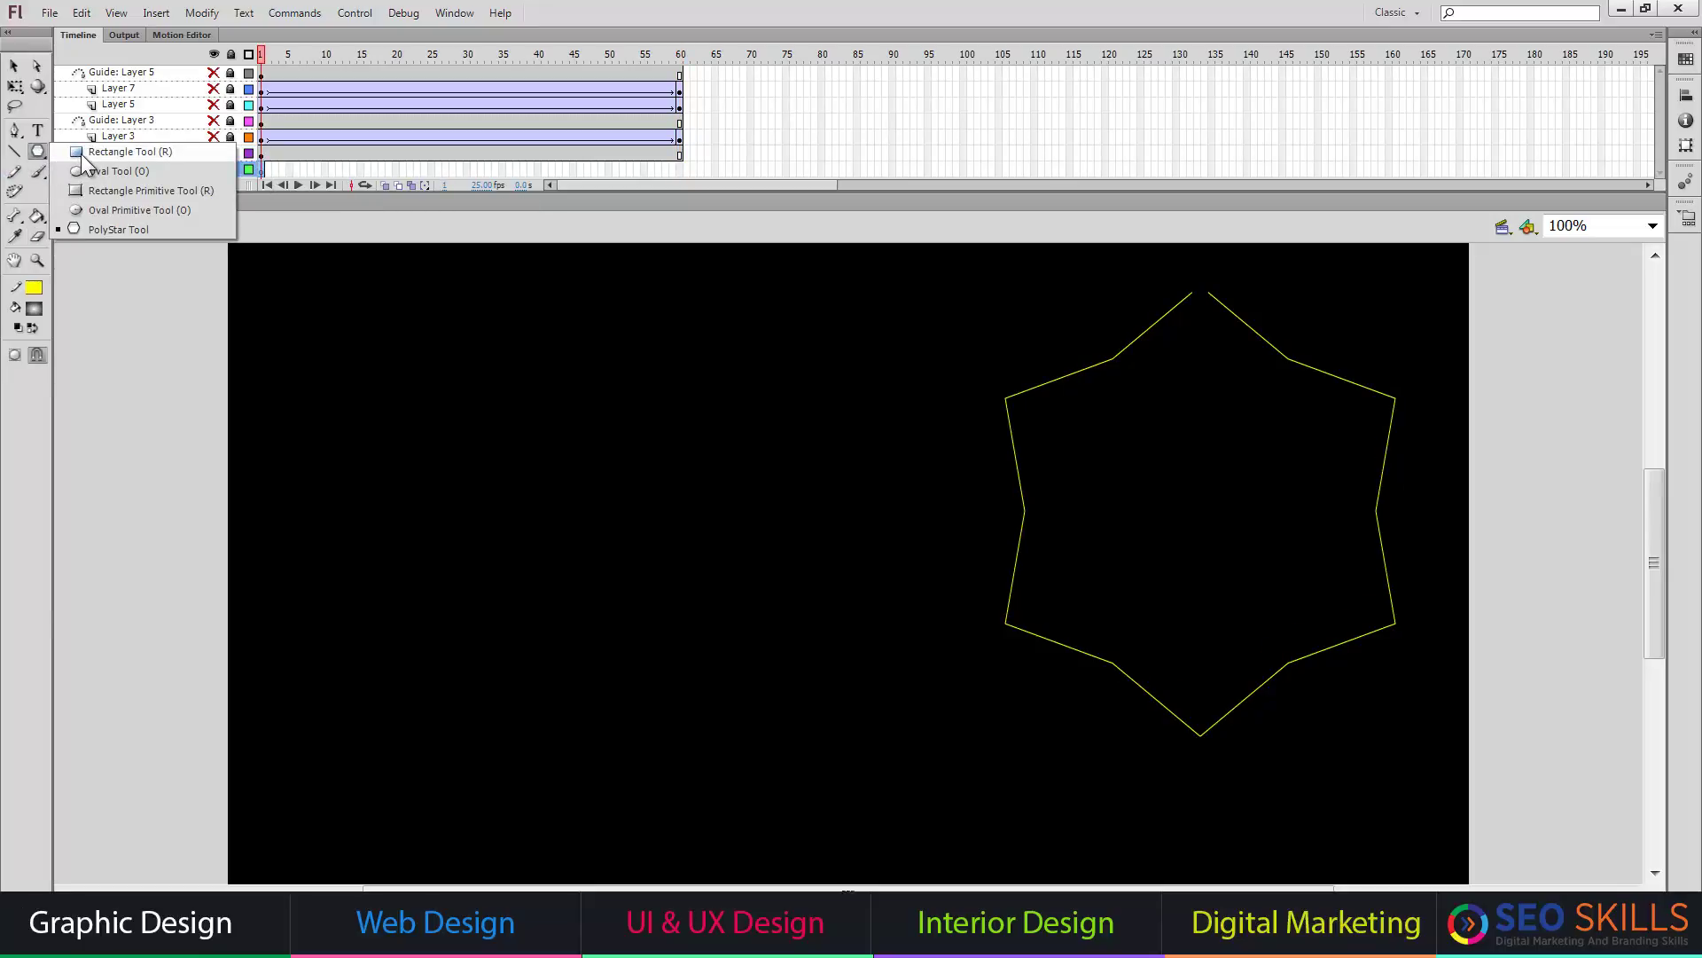
left_click(83, 172)
left_click_drag(560, 422, 629, 491)
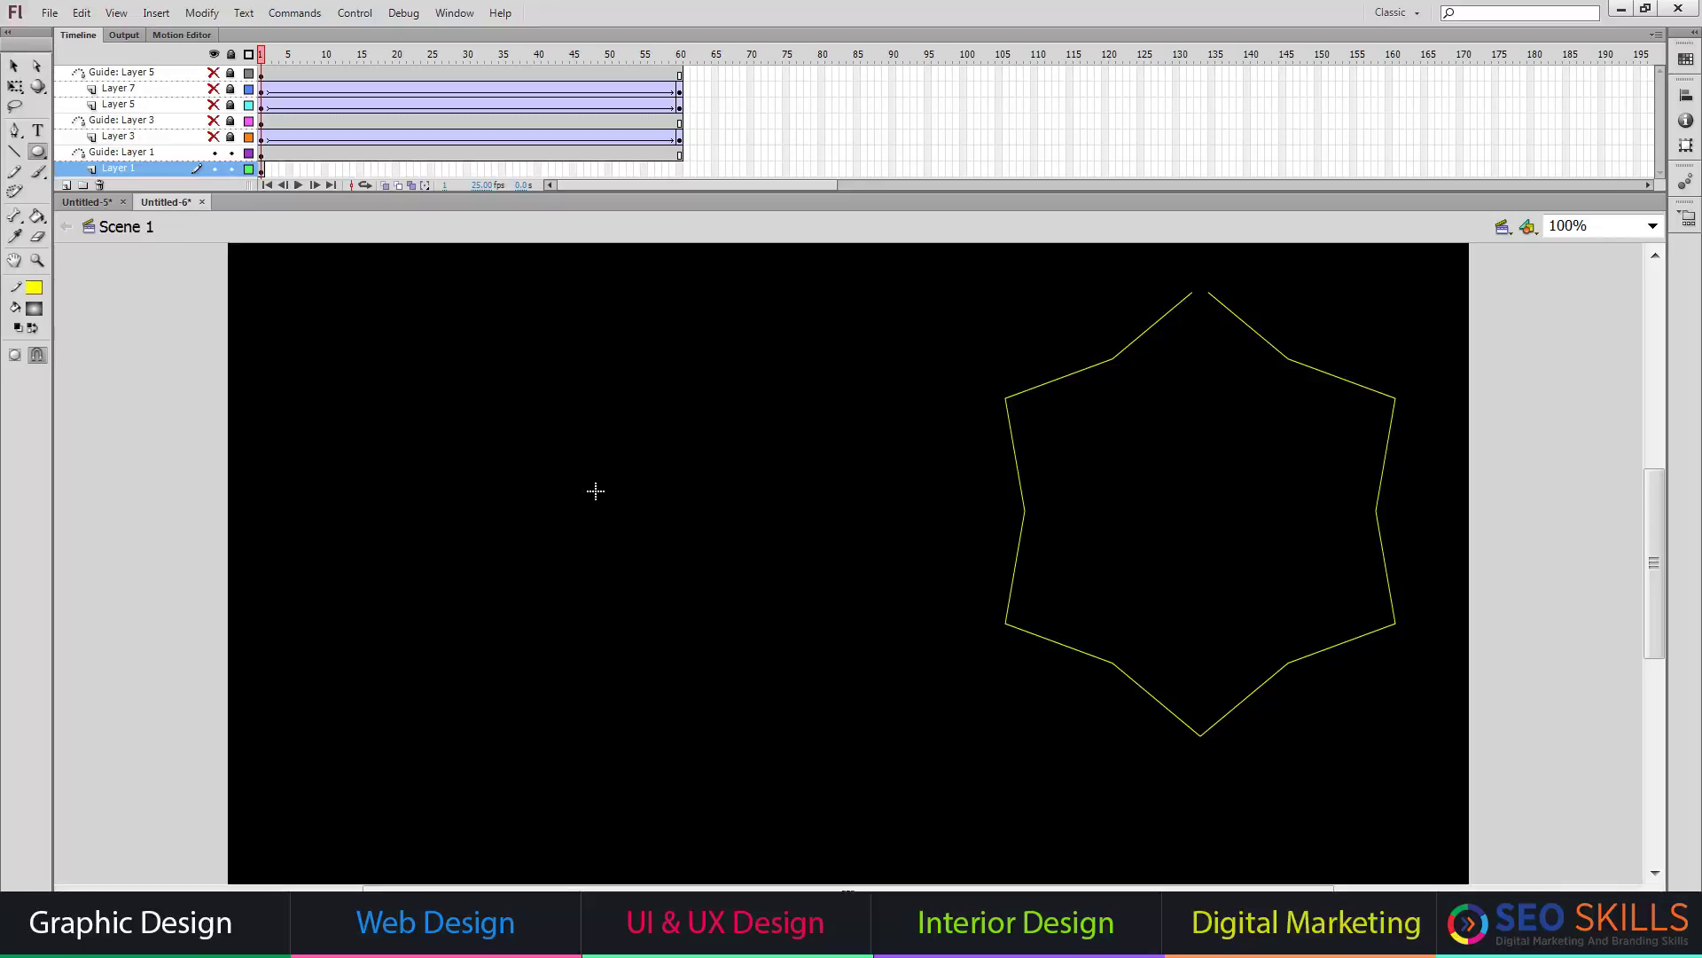
key("v")
left_click(596, 492)
key("Delete")
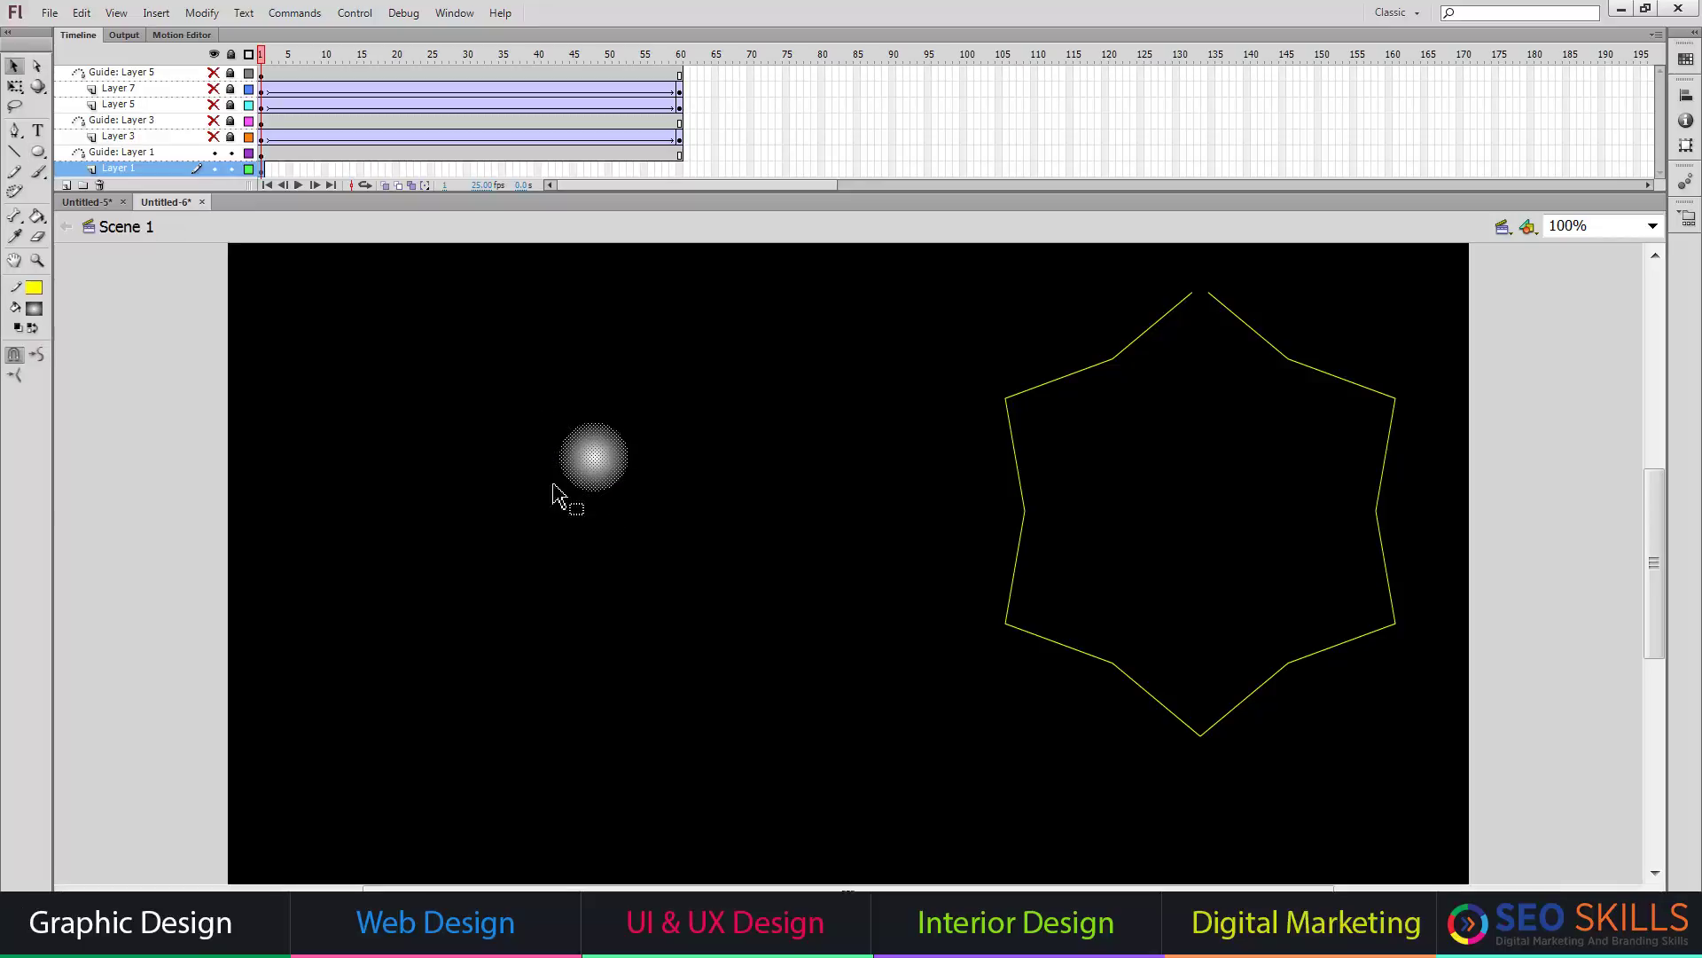
left_click(34, 307)
left_click(235, 438)
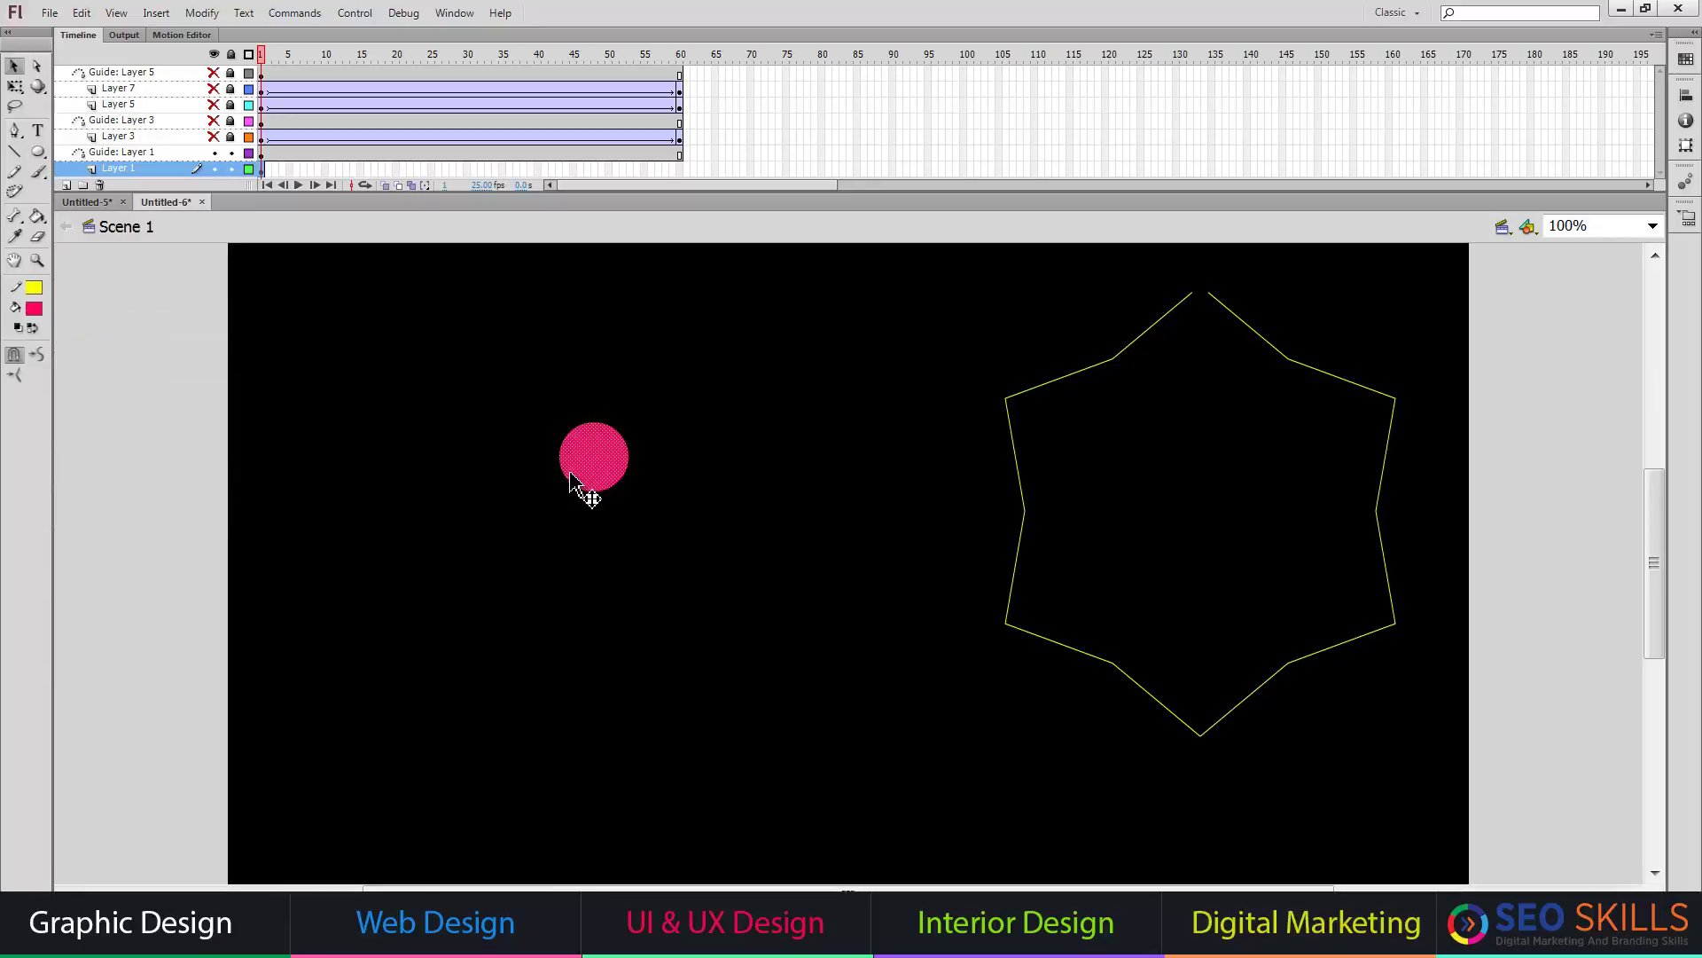
mouse_move(589, 475)
left_mouse_down()
mouse_move(787, 391)
mouse_move(1179, 321)
left_mouse_up()
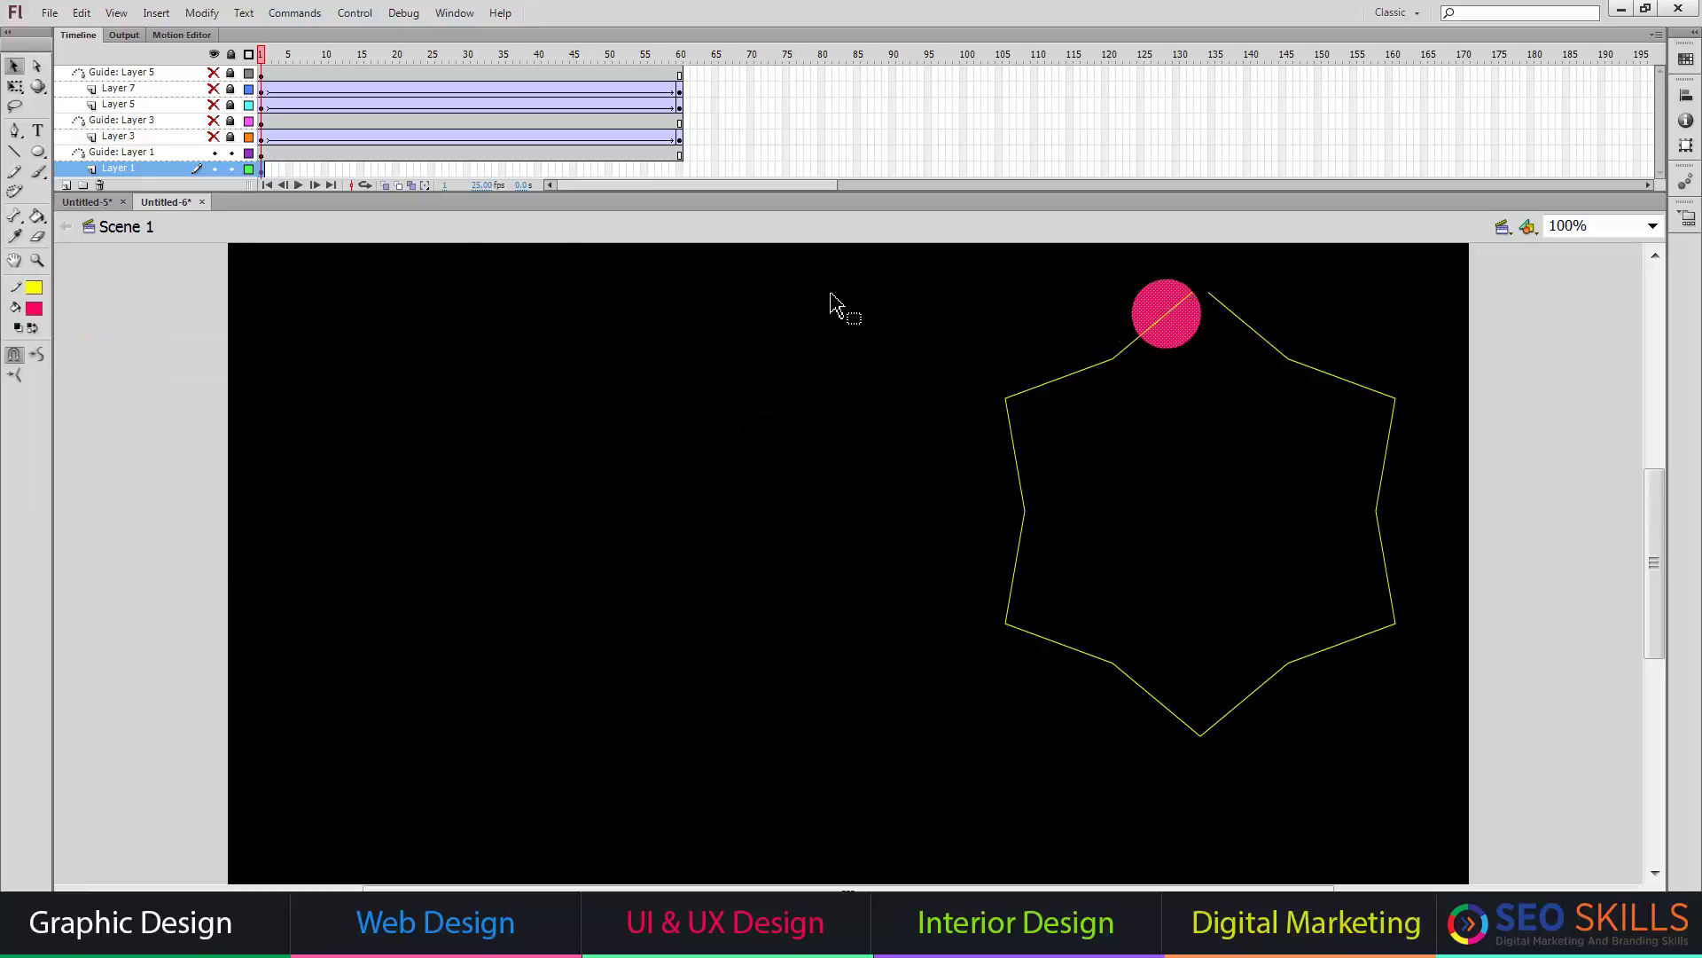
Classic-tween Layer 1's circle to a frame-60 keyframe moved right across the star's gap
right_click(266, 170)
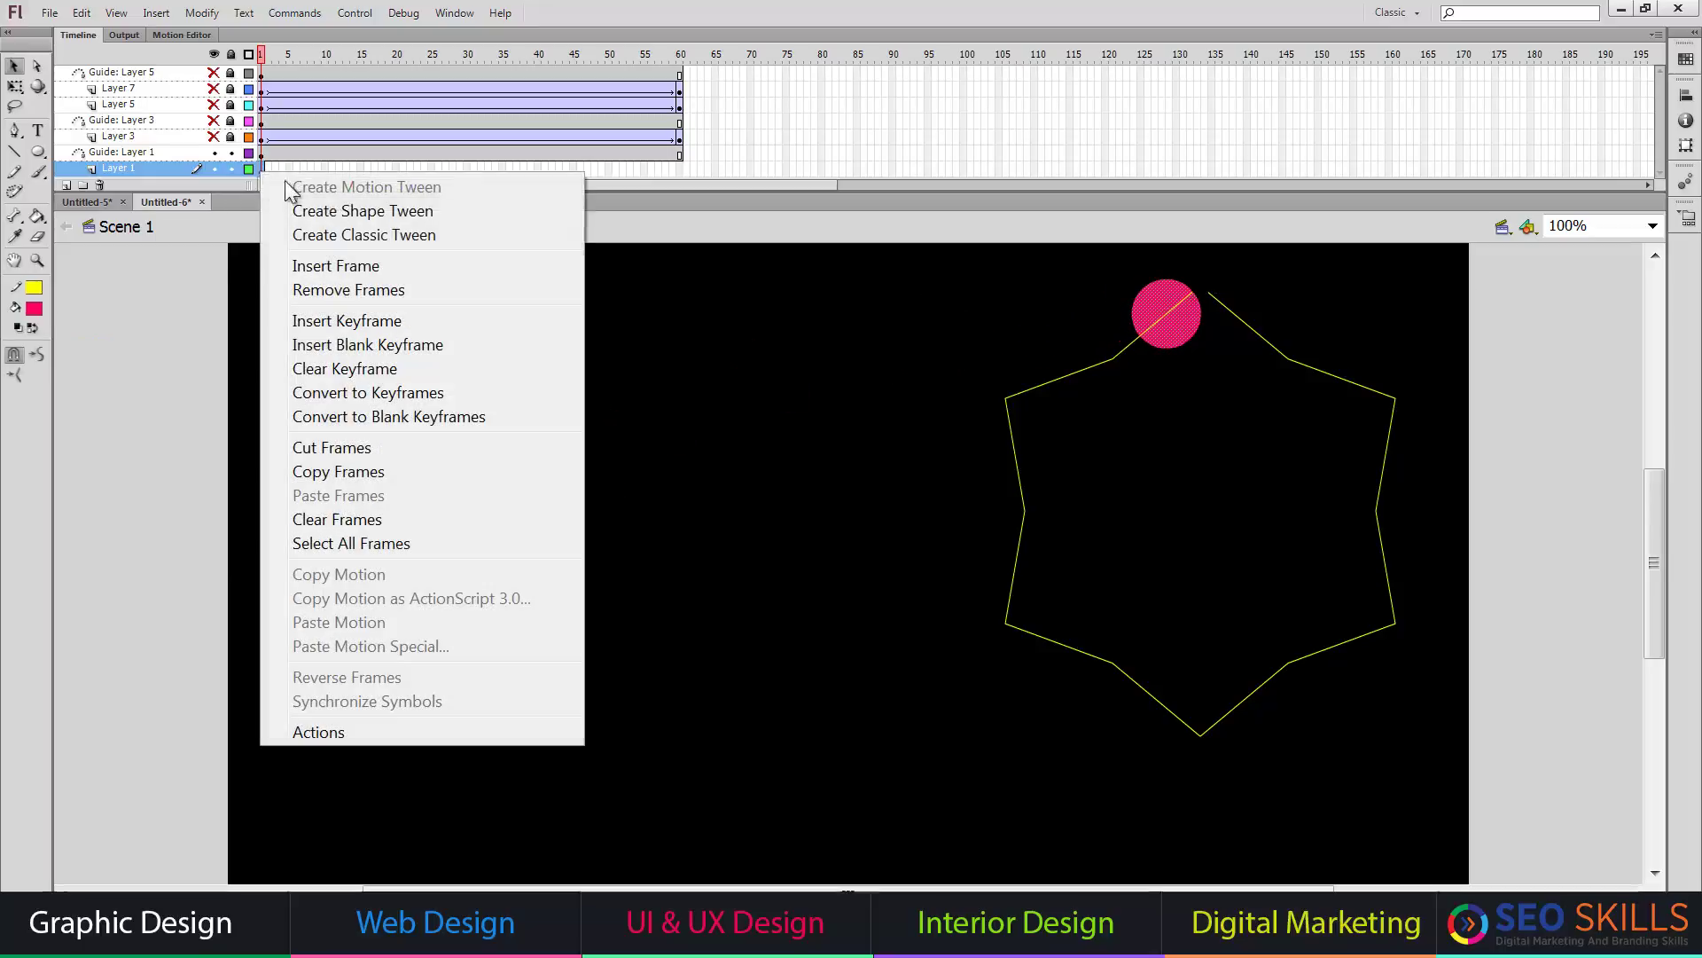
left_click(372, 233)
left_click(681, 170)
key("F6")
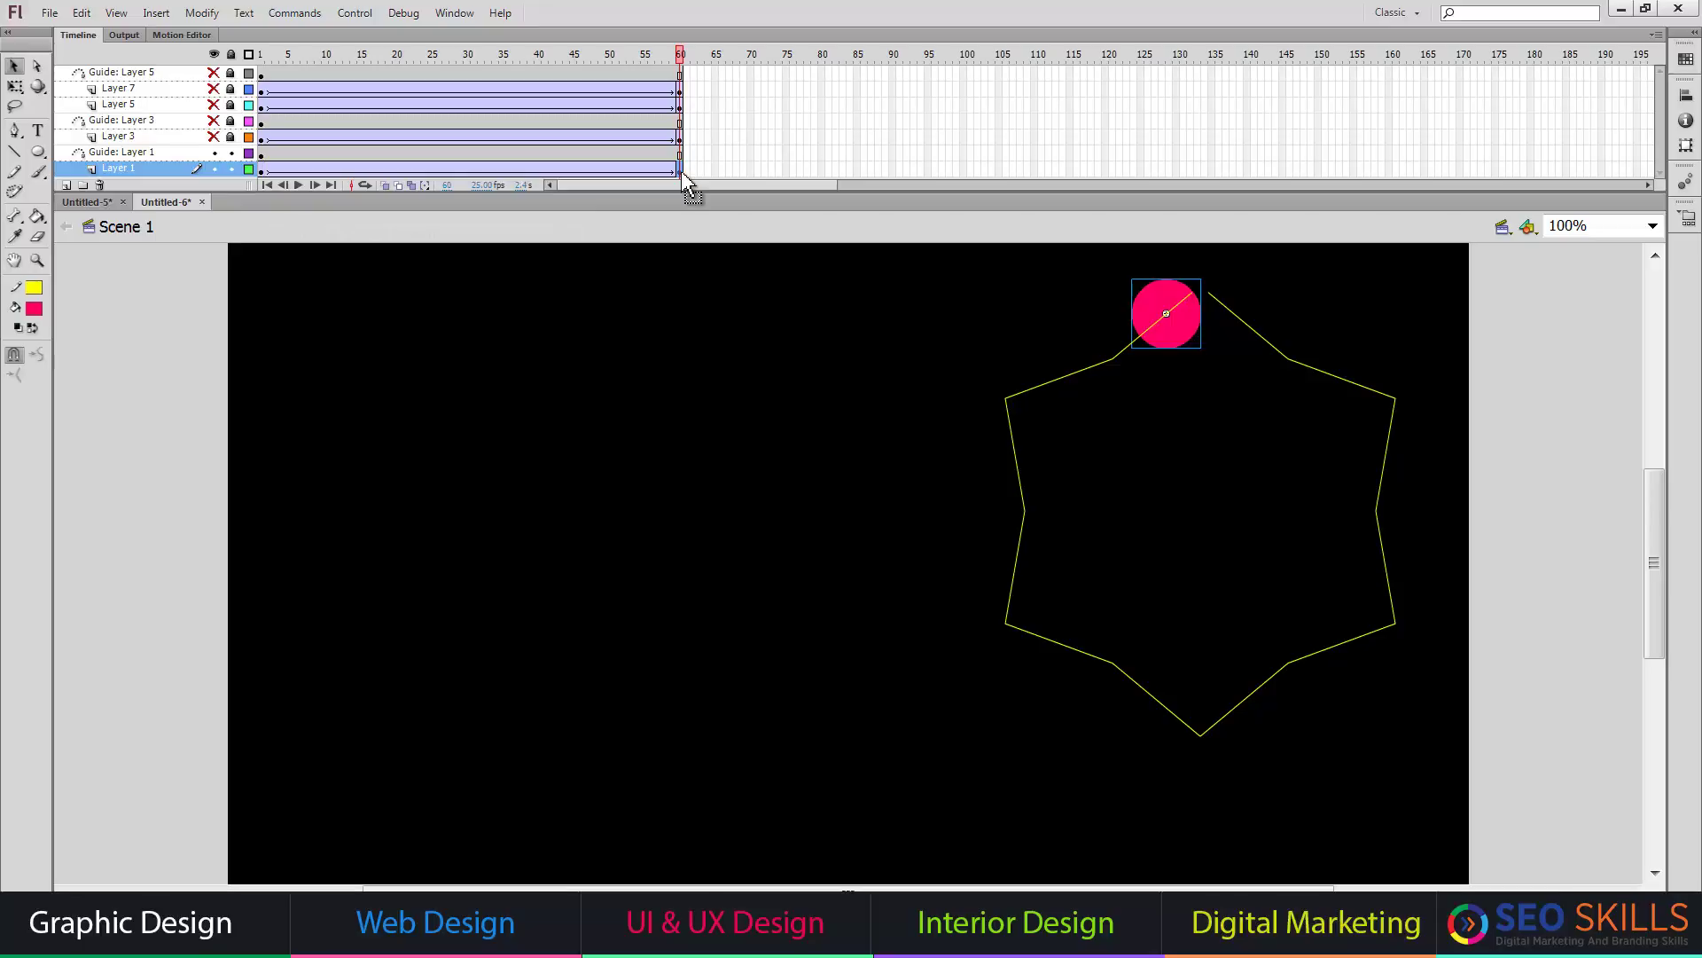
left_click_drag(1178, 344, 1254, 340)
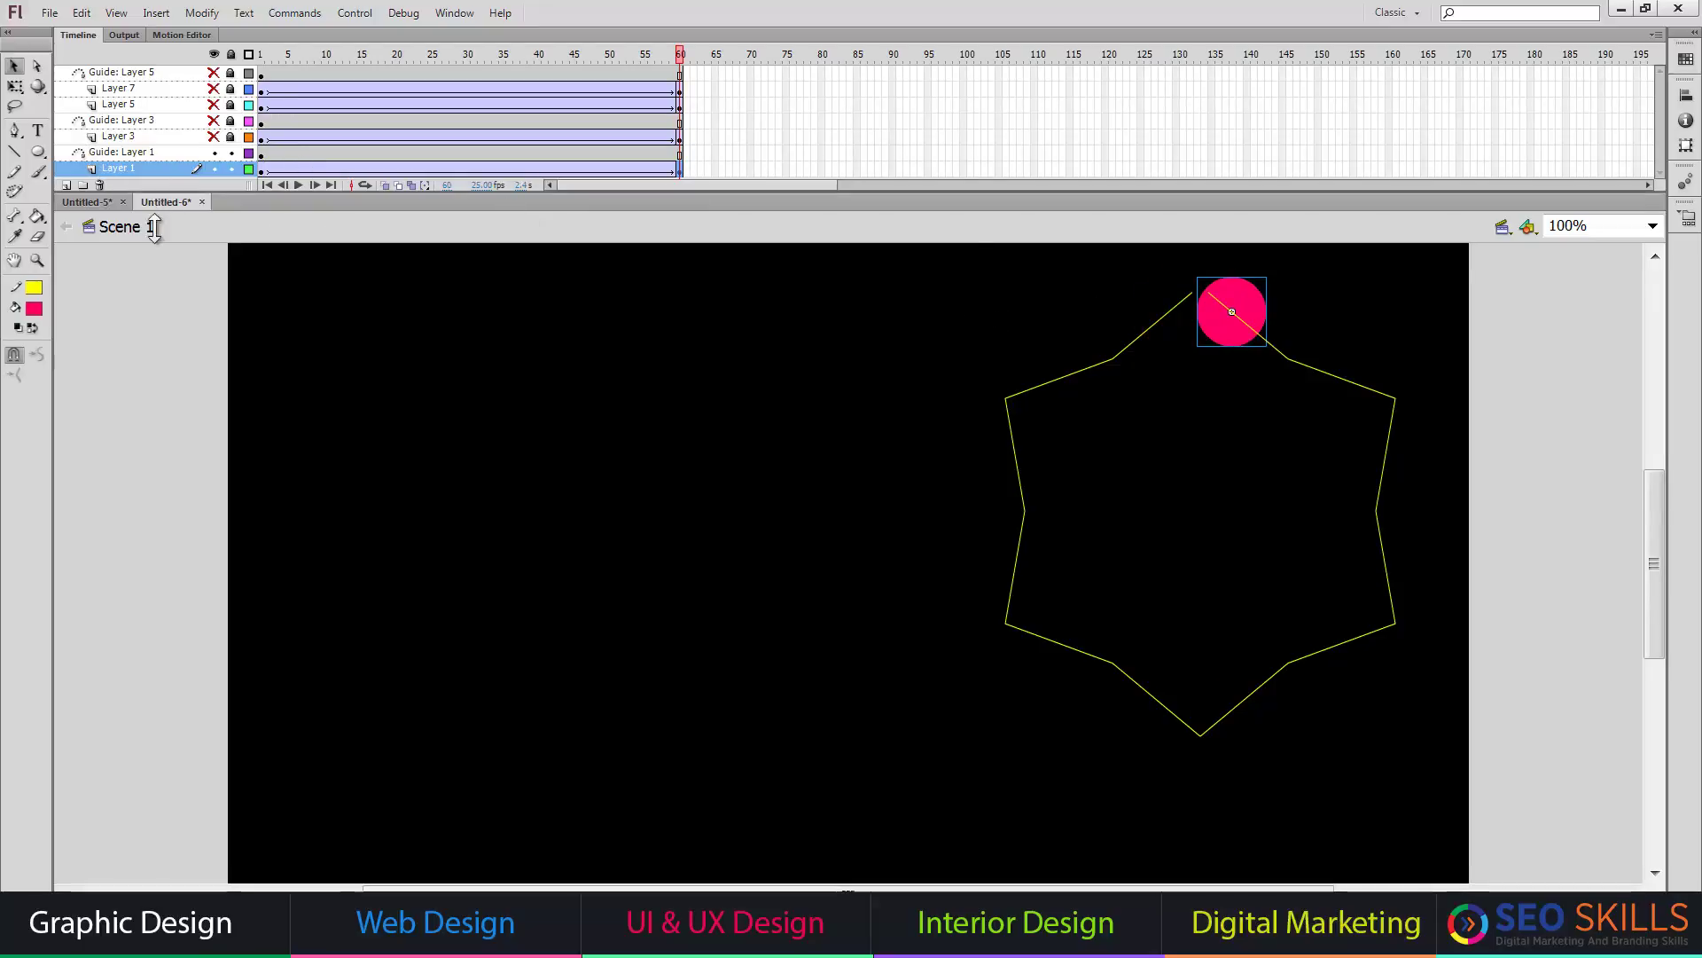
left_click_drag(159, 189, 160, 244)
Add a new layer and paste the pink circle in place on it
left_click(66, 239)
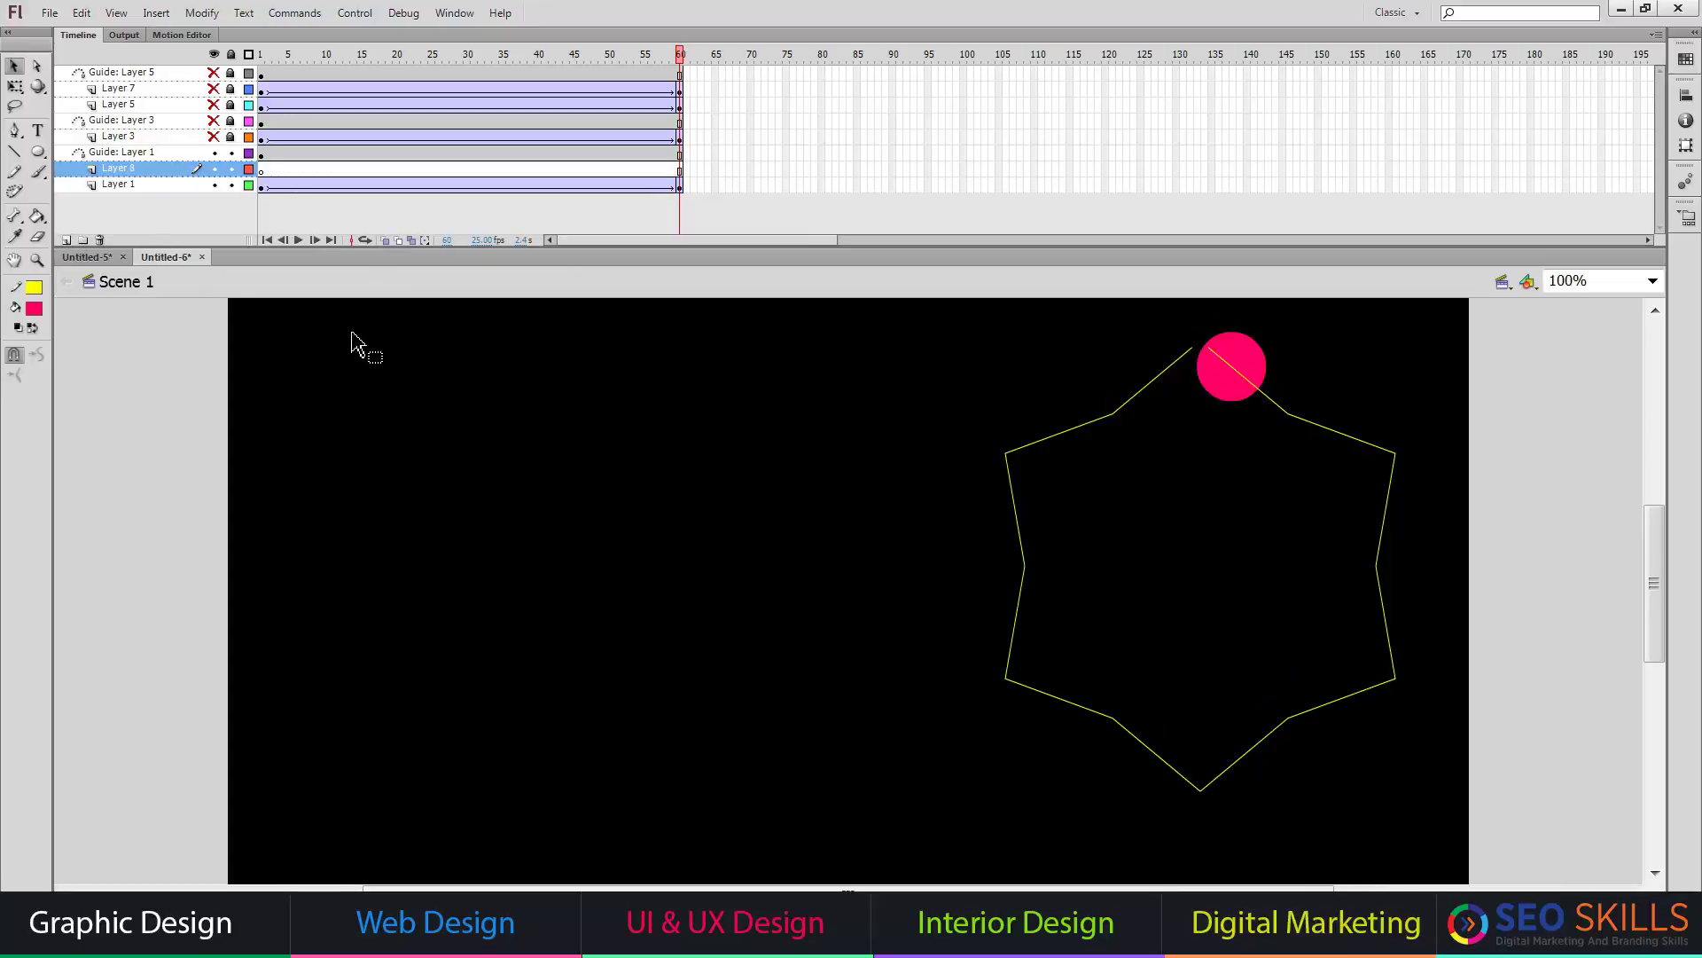
right_click(354, 335)
left_click(408, 419)
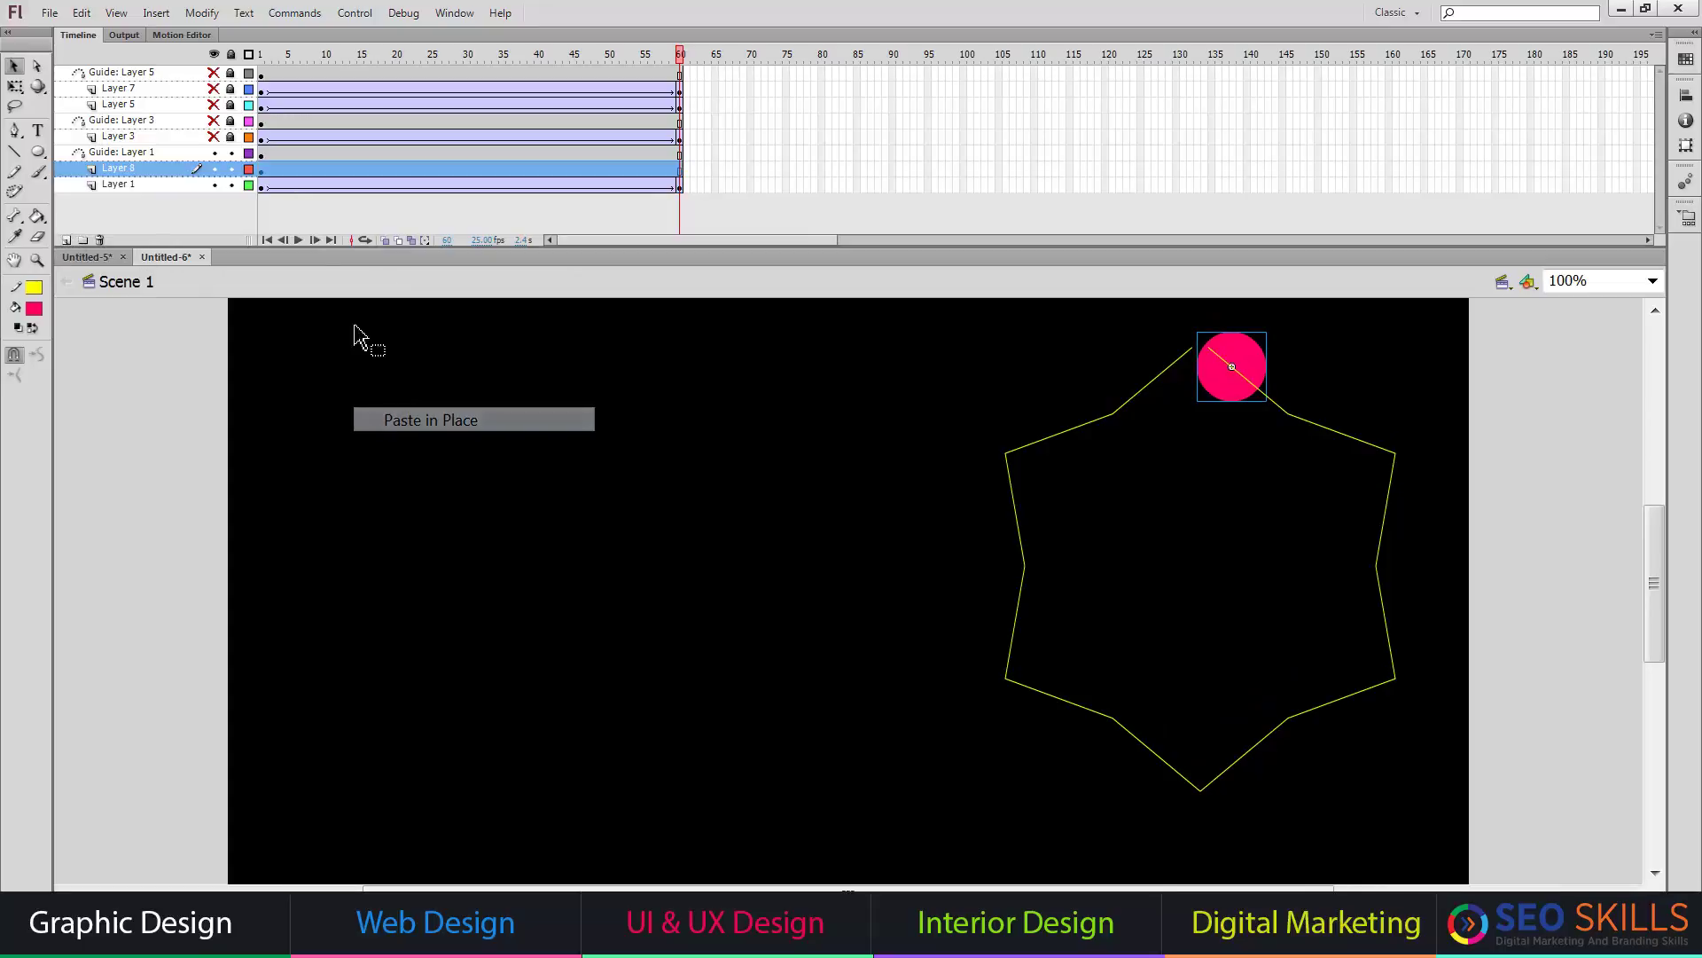
Classic-tween Layer 8's circle, moving its frame-60 position left on the path, then preview, lock and show all layers
right_click(258, 172)
left_click(329, 233)
left_click(679, 169)
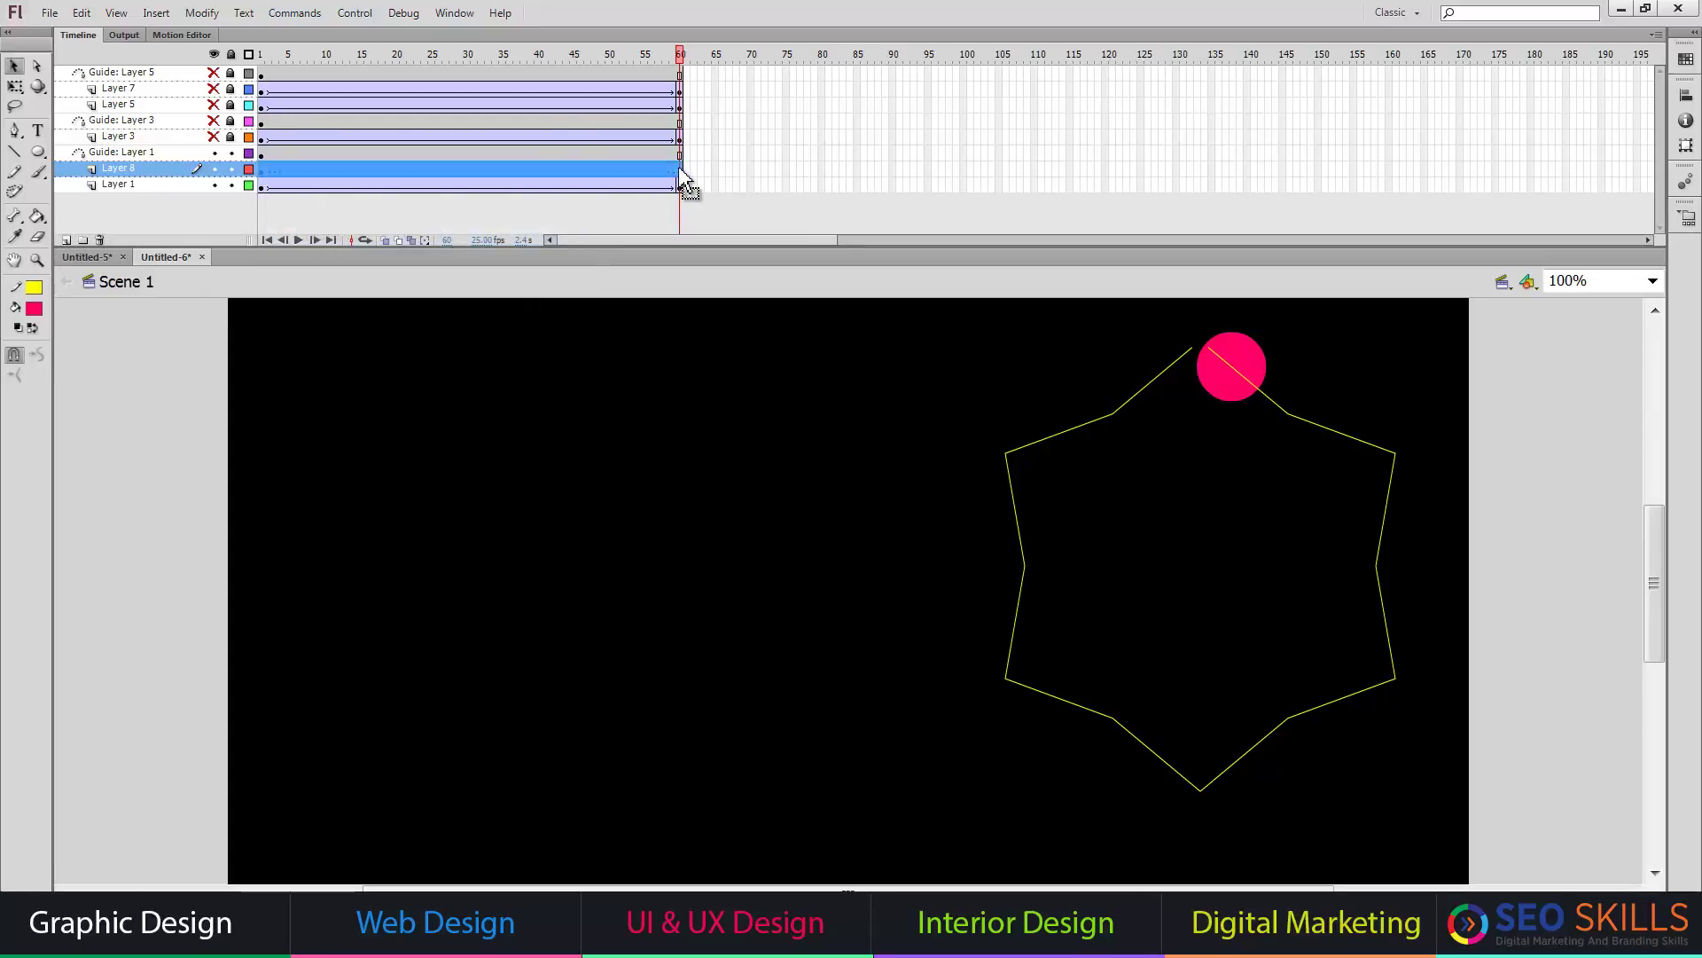
left_click_drag(1230, 398, 1165, 401)
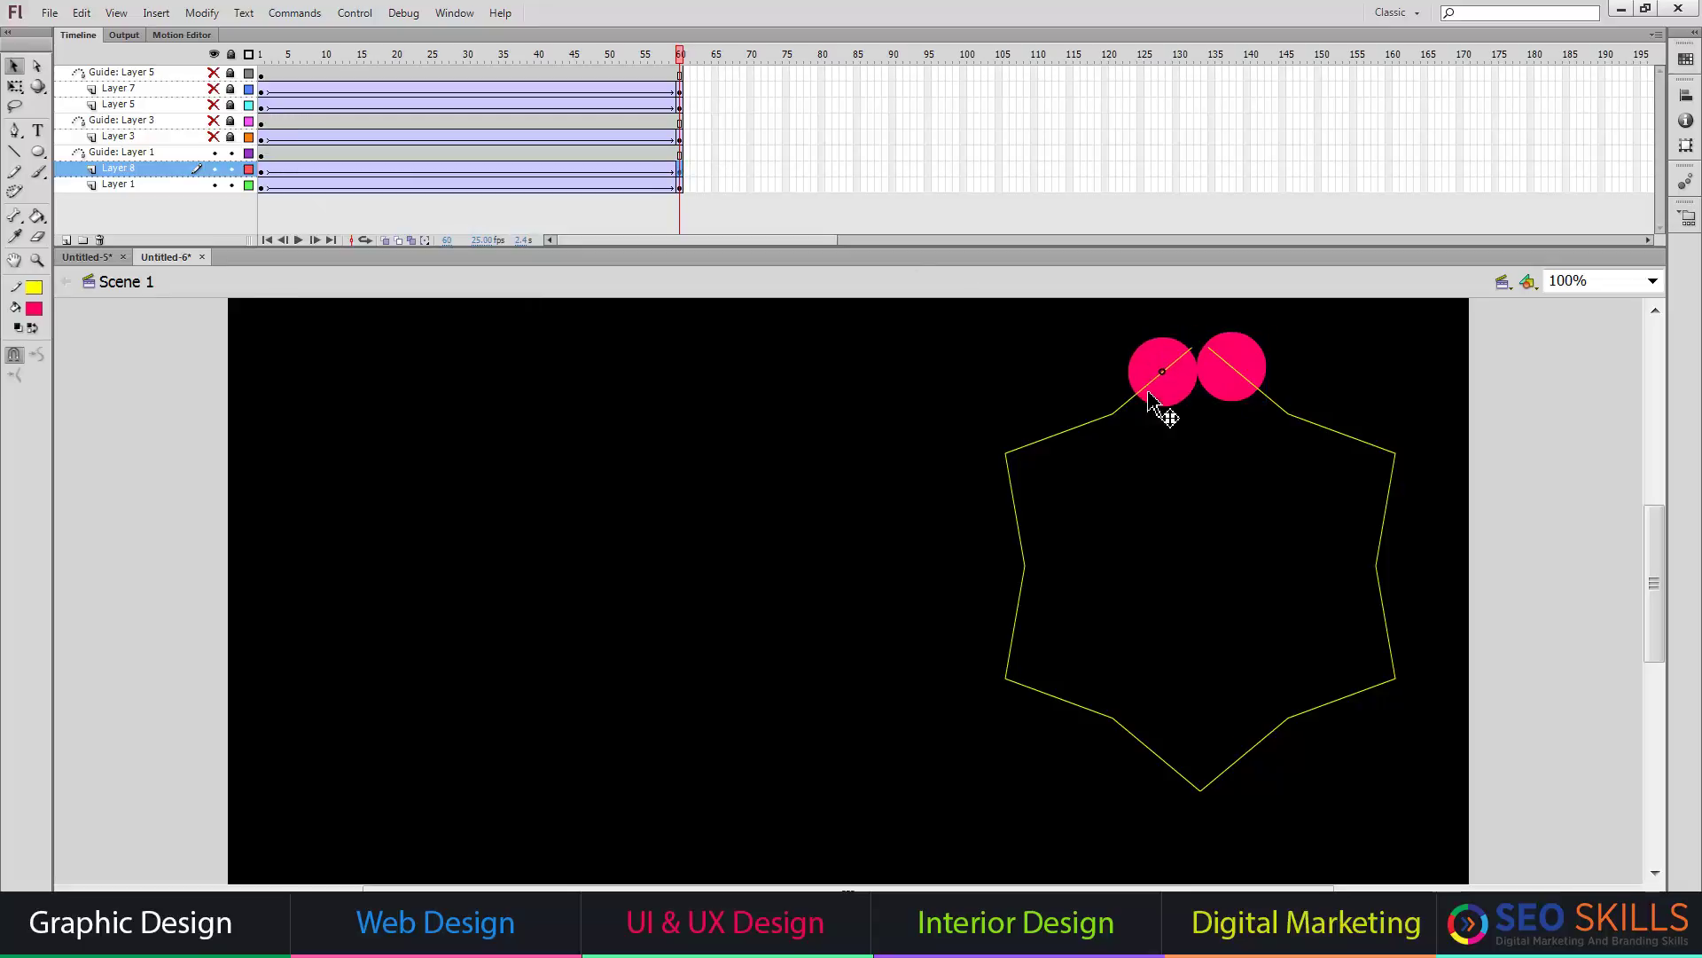
key("Return")
left_click(230, 55)
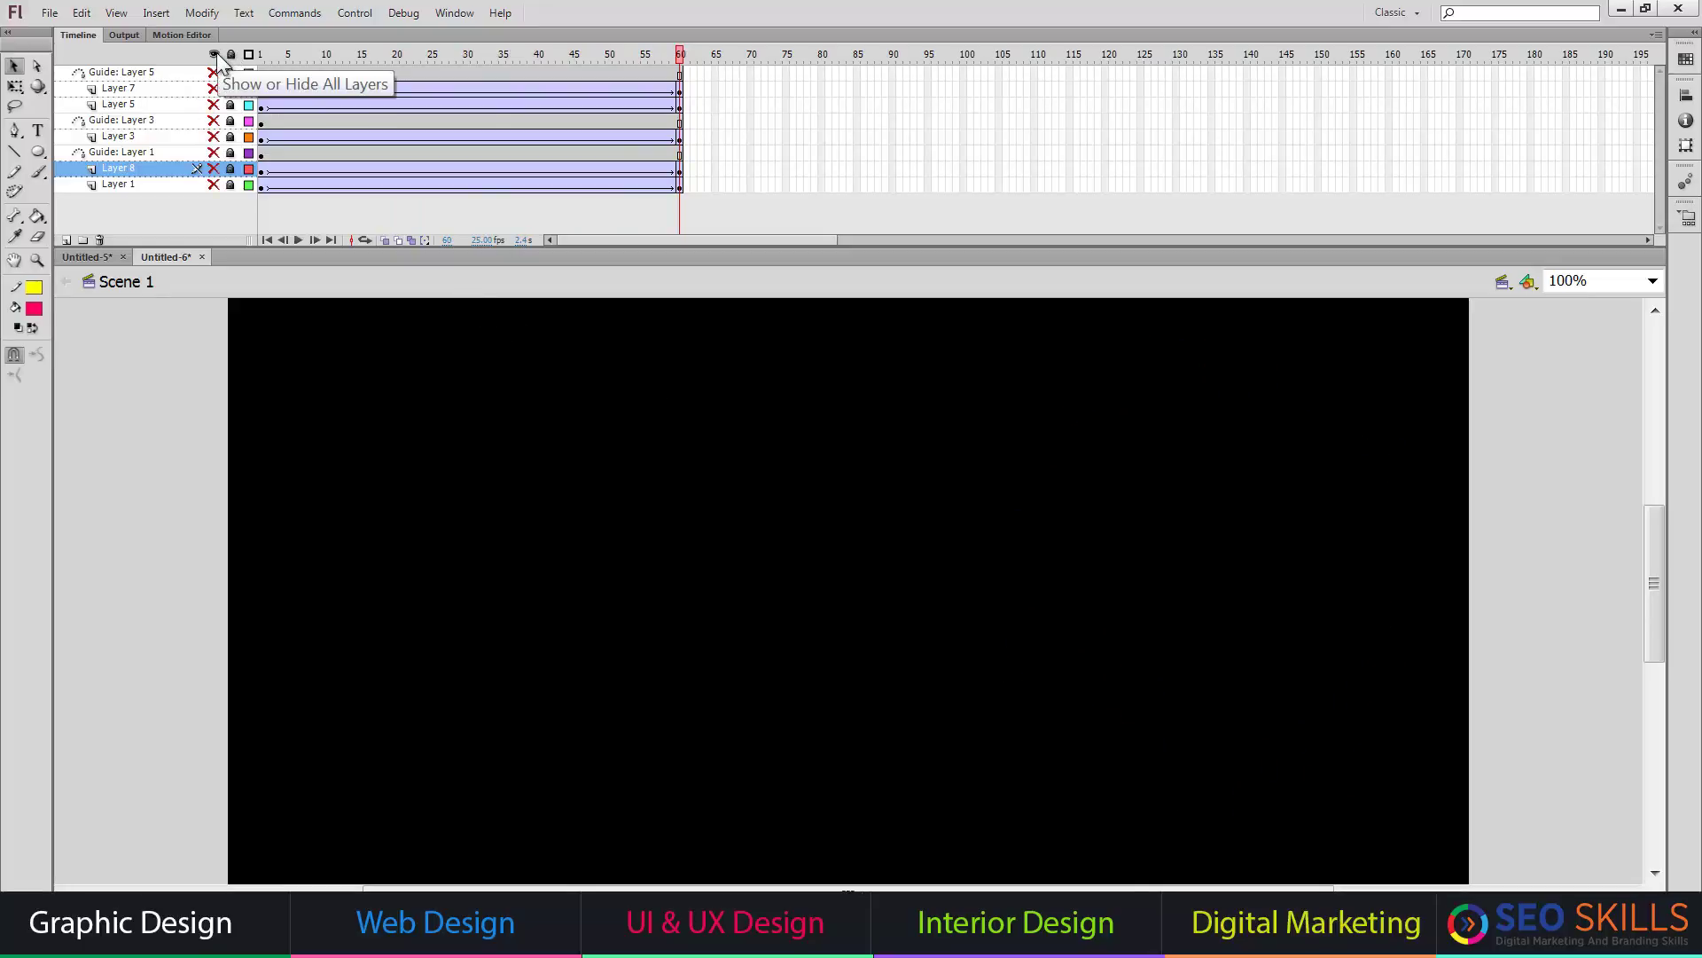
left_click(214, 55)
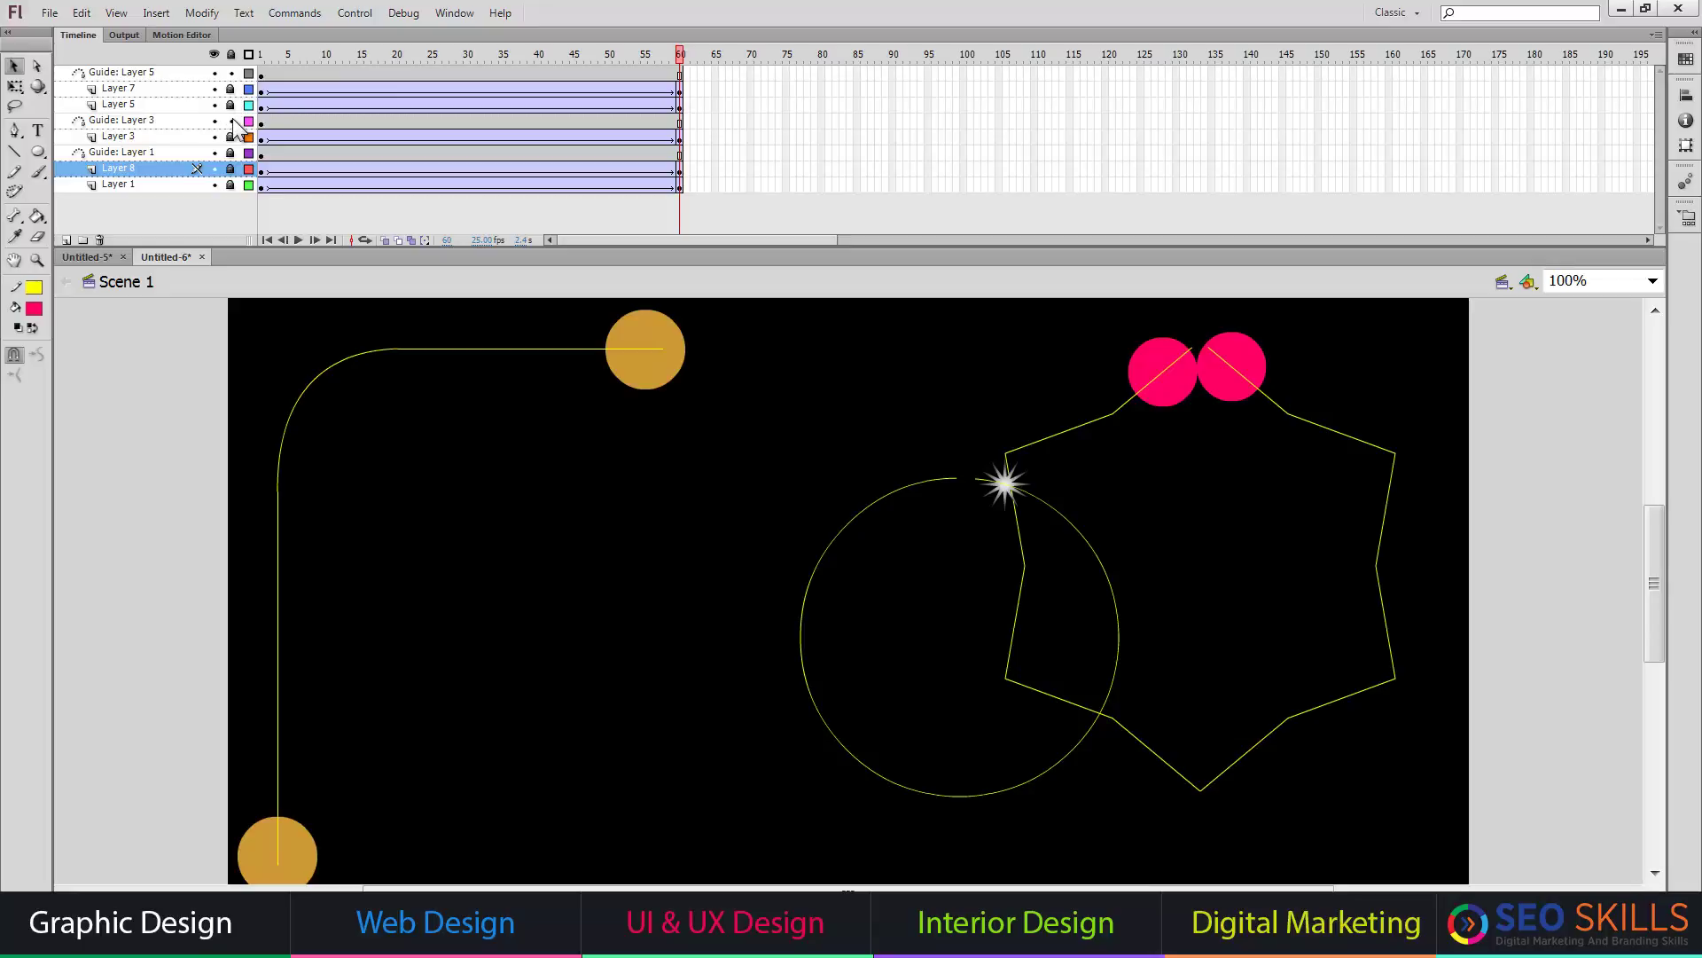
Unlock Layer 8 and Layer 1, select all, then clear the selection and relock both layers
left_click(231, 168)
key("ctrl+a")
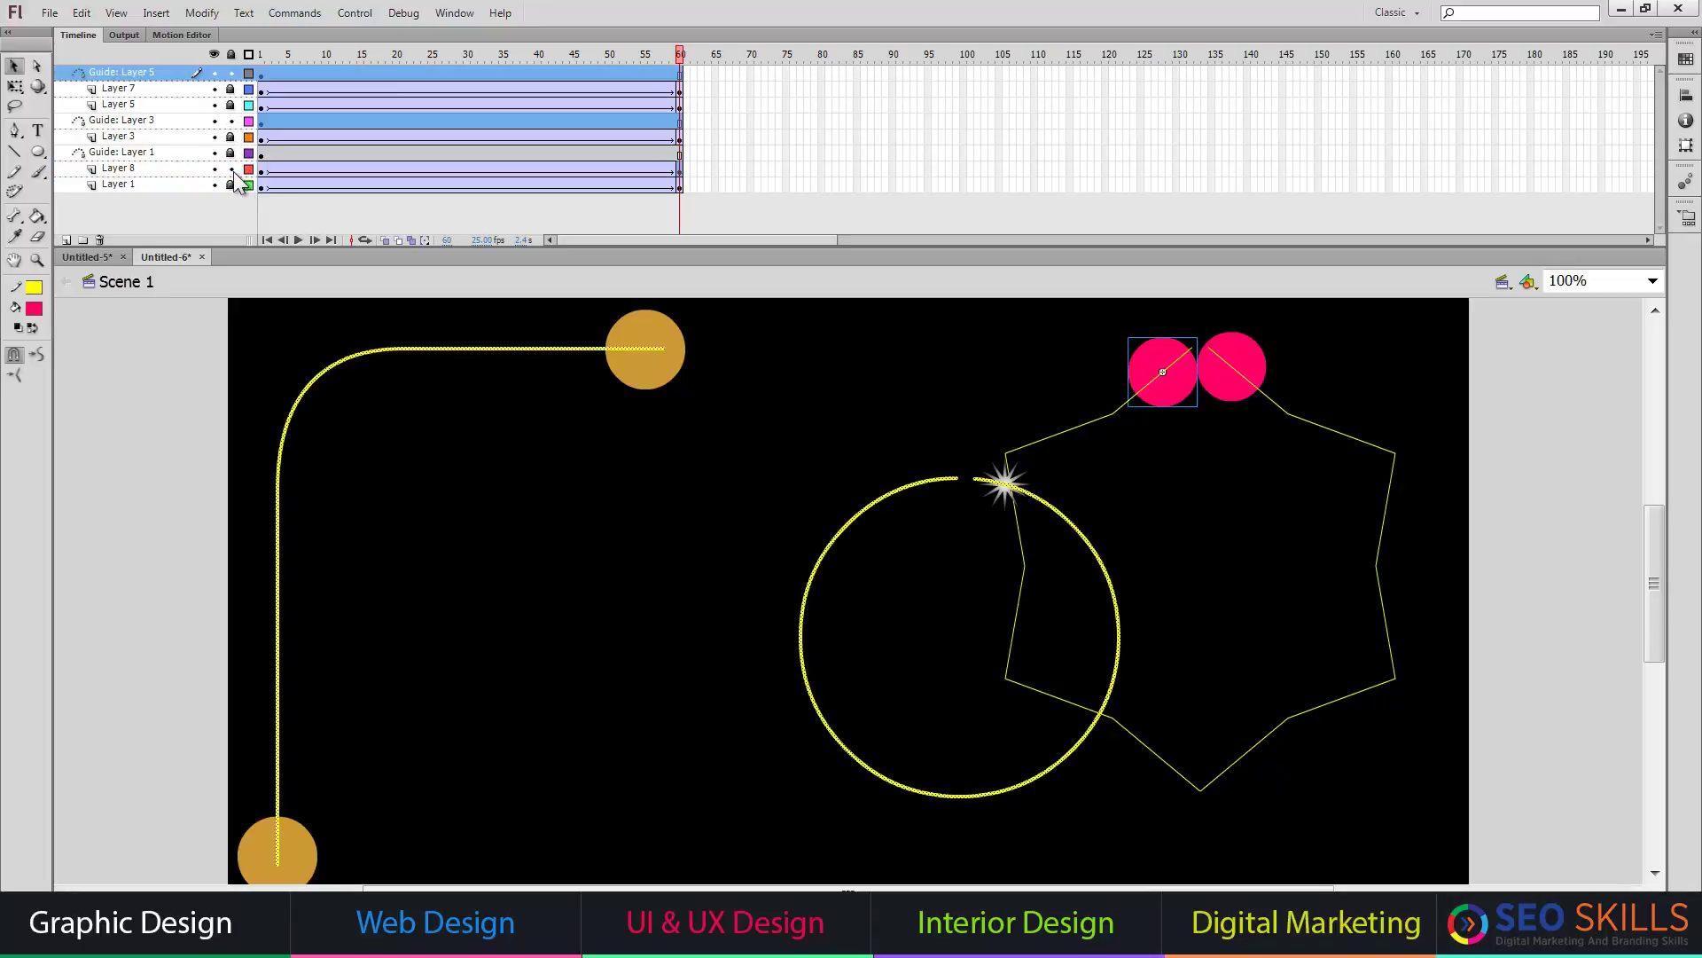
left_click(231, 184)
left_click(450, 436)
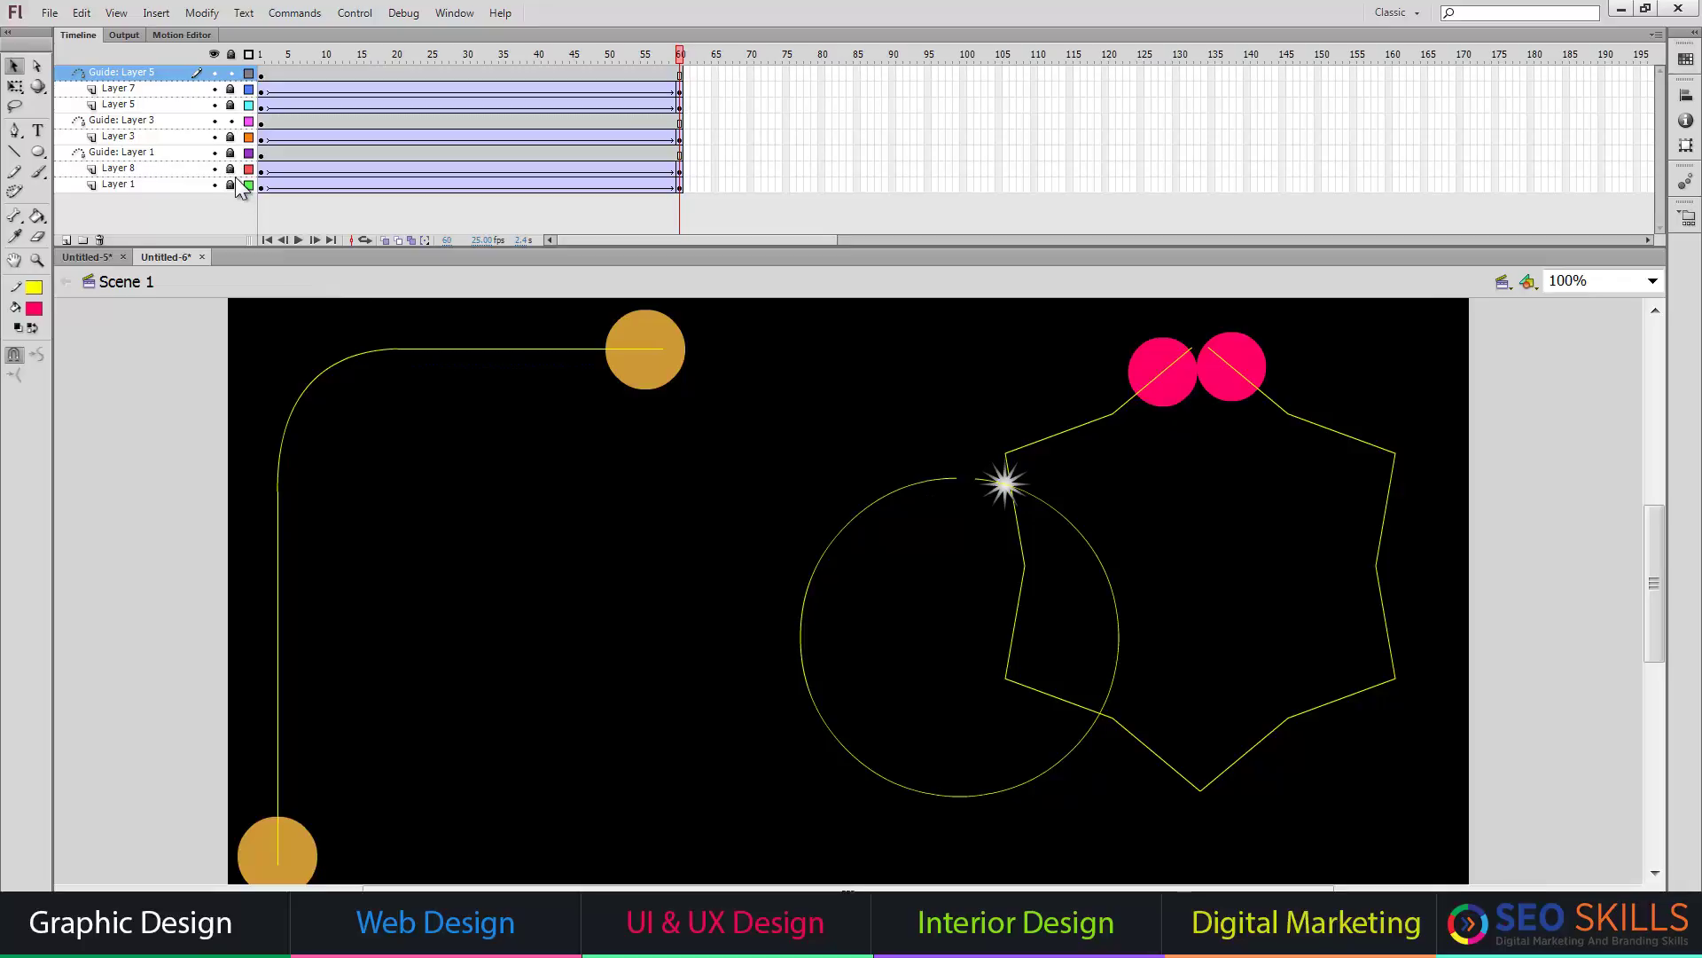
left_click_drag(232, 184, 234, 167)
Select Guide: Layers 5, 3 and 1, copy all three guide paths, and lock the layers
left_click(134, 71)
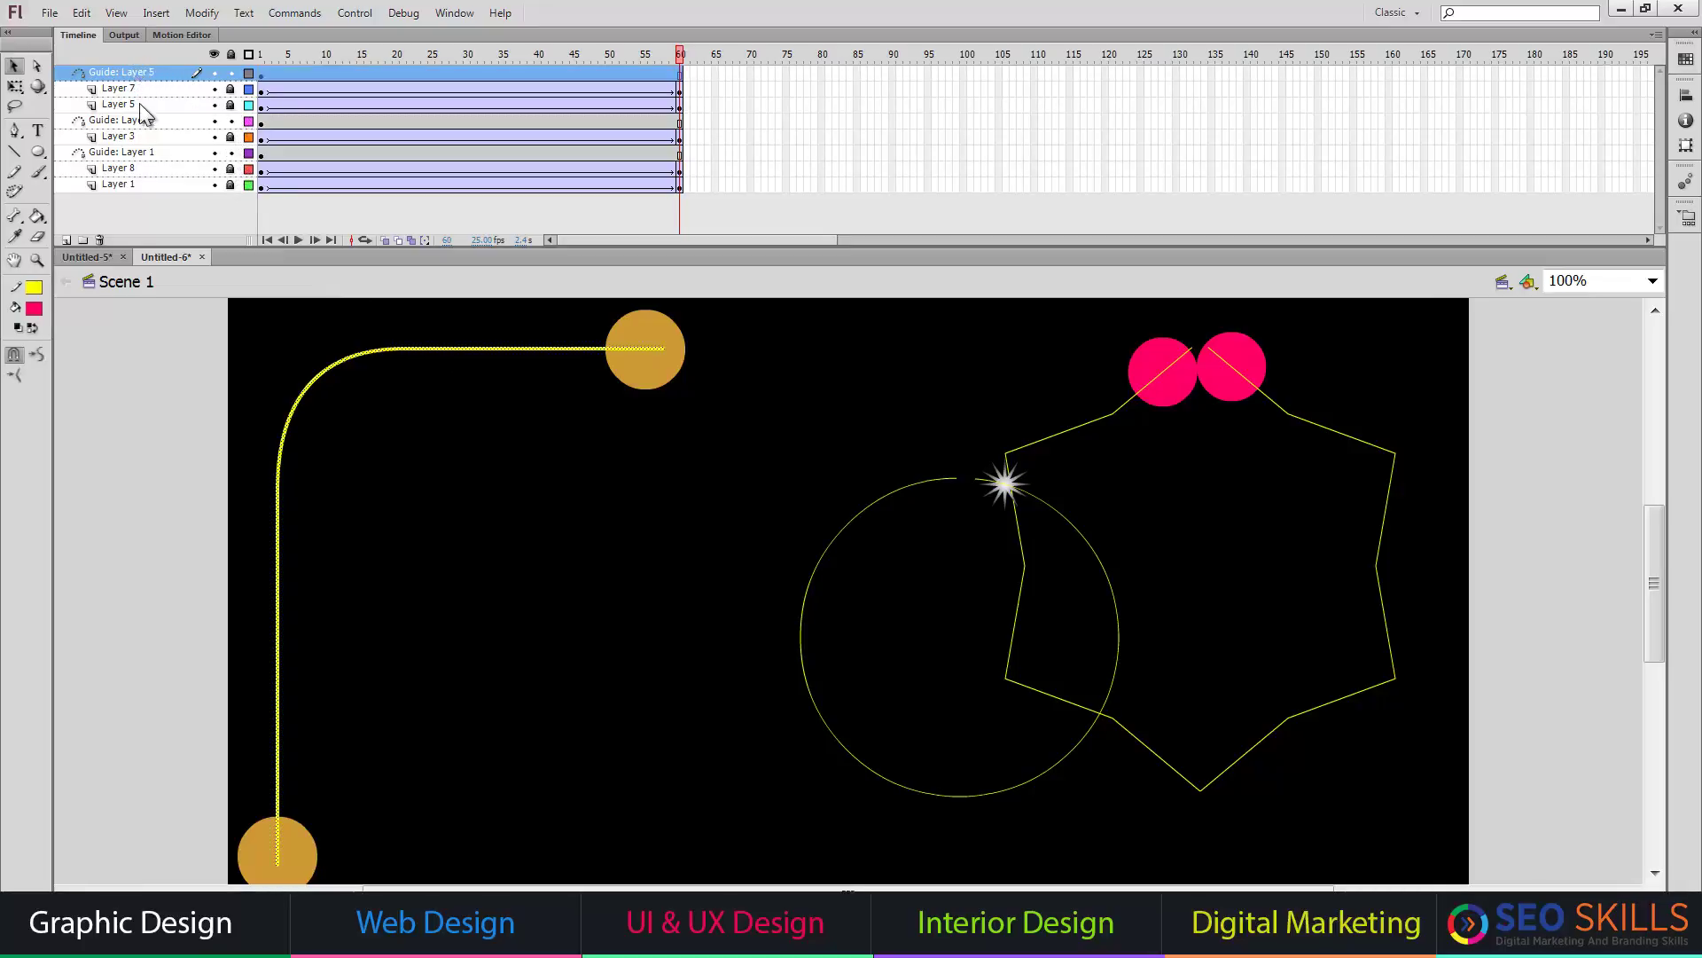
left_click(144, 120)
left_click(149, 152)
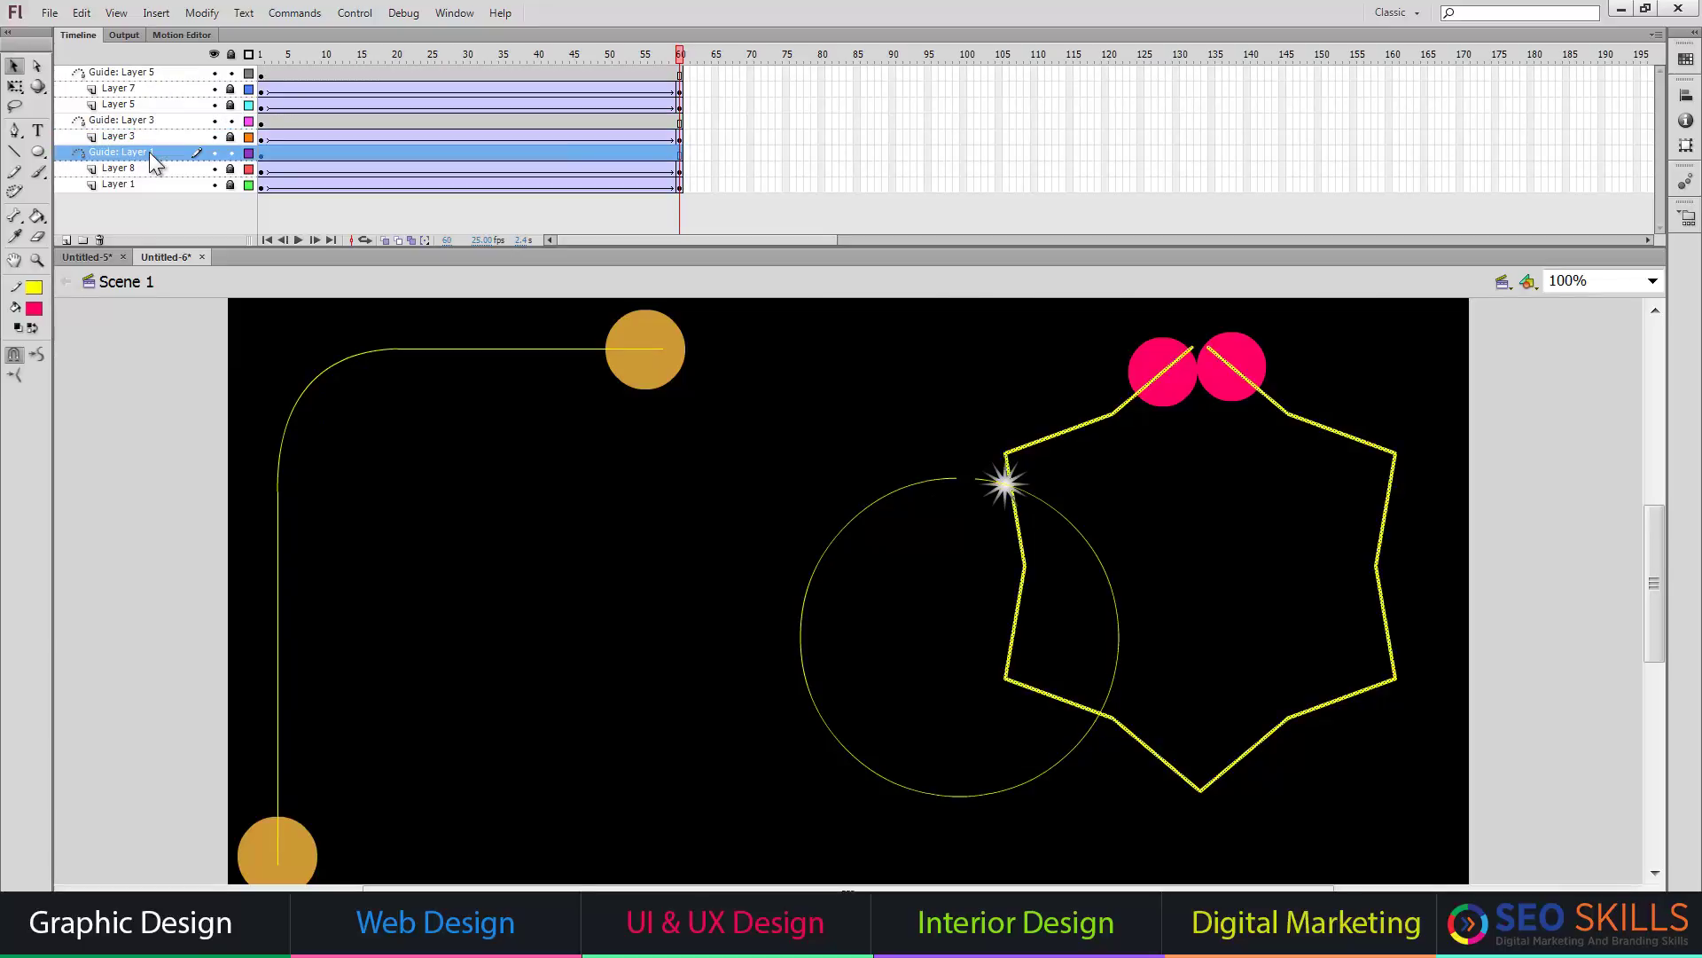
key("ctrl+a")
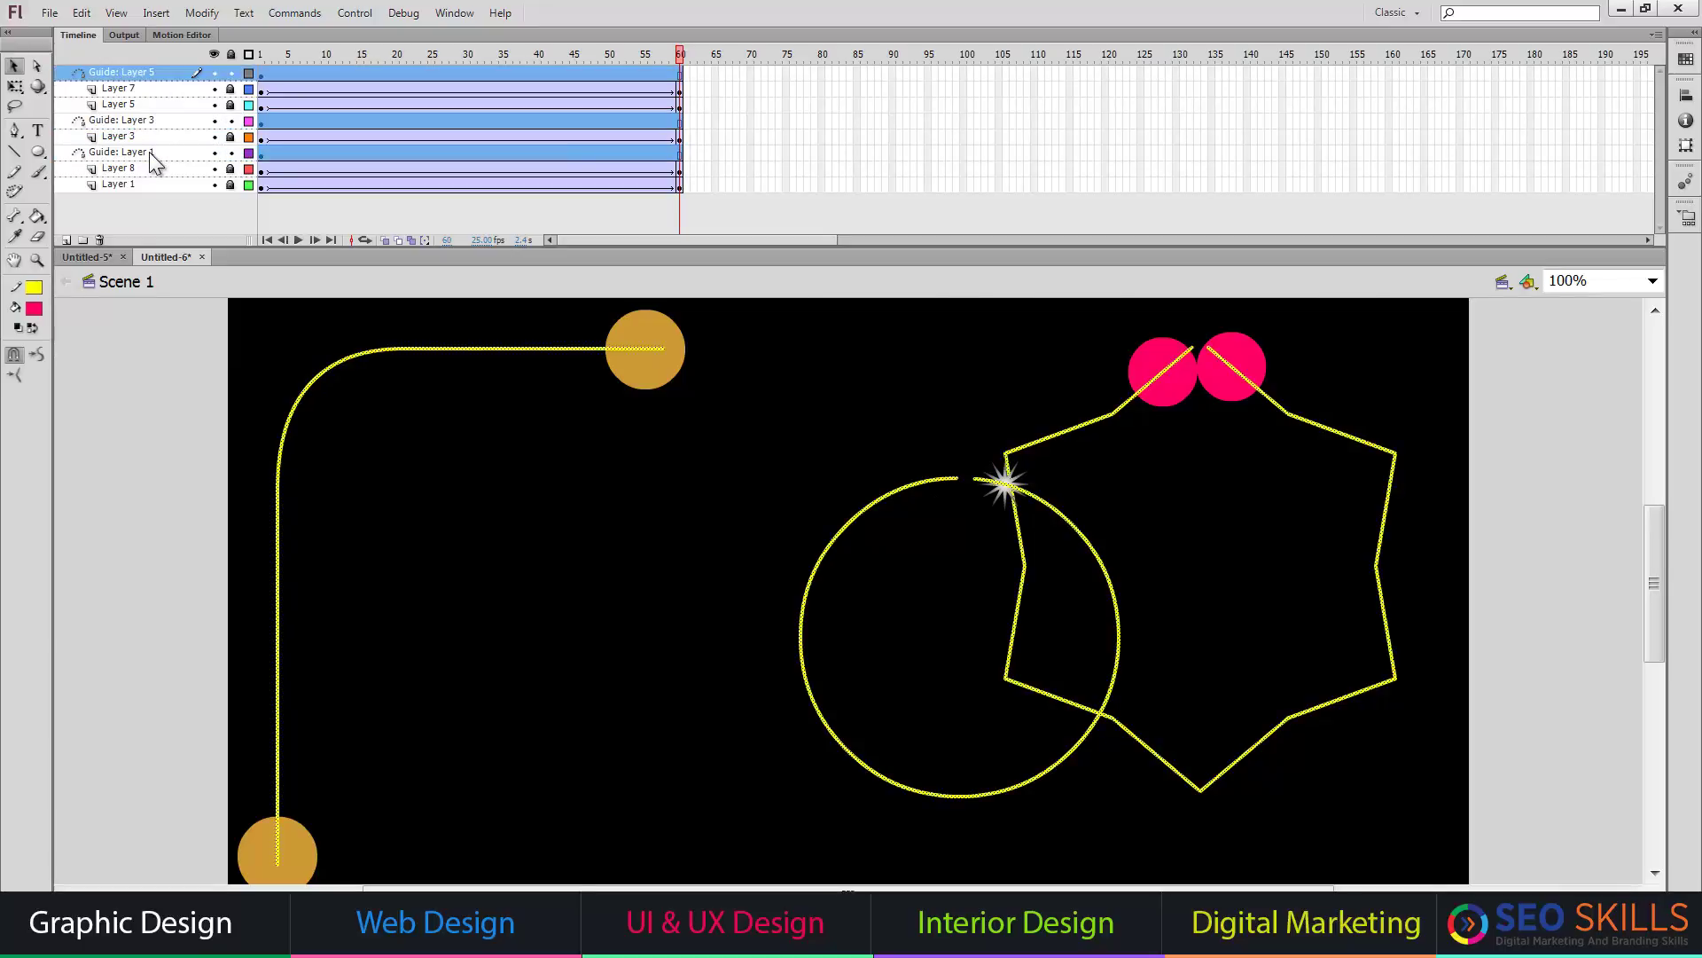
left_click(149, 152)
left_click(230, 54)
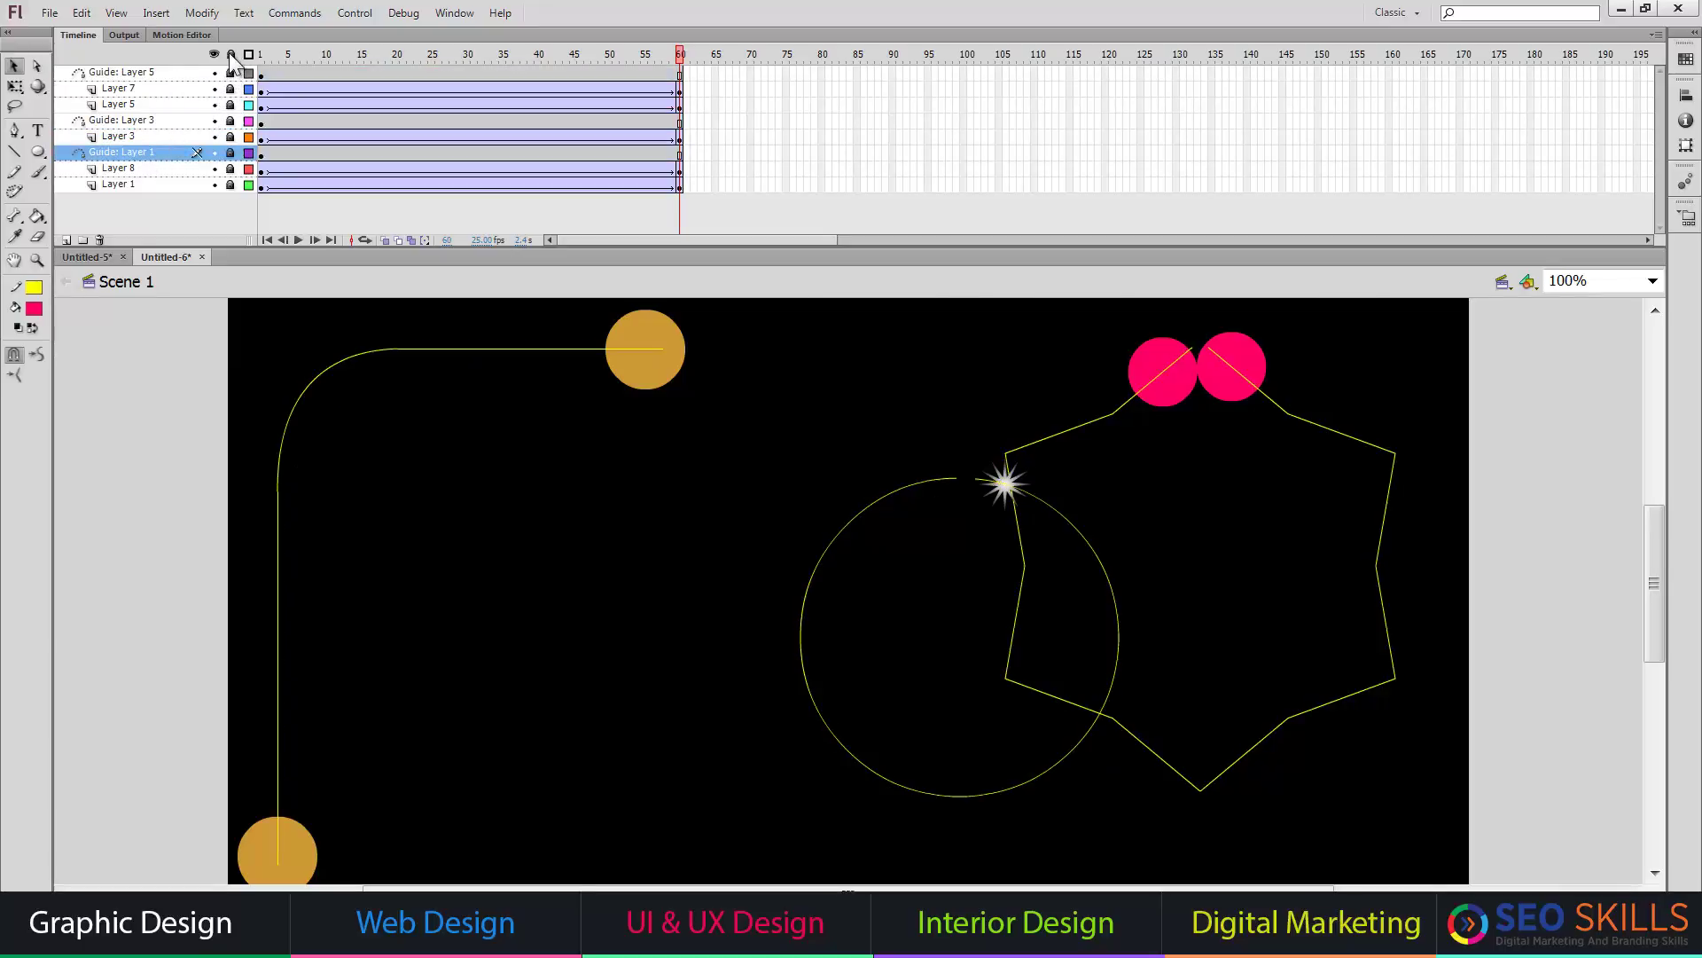
Add Layer 9 at the top and paste the guide paths in place onto it
left_click(137, 80)
left_click(66, 240)
right_click(486, 453)
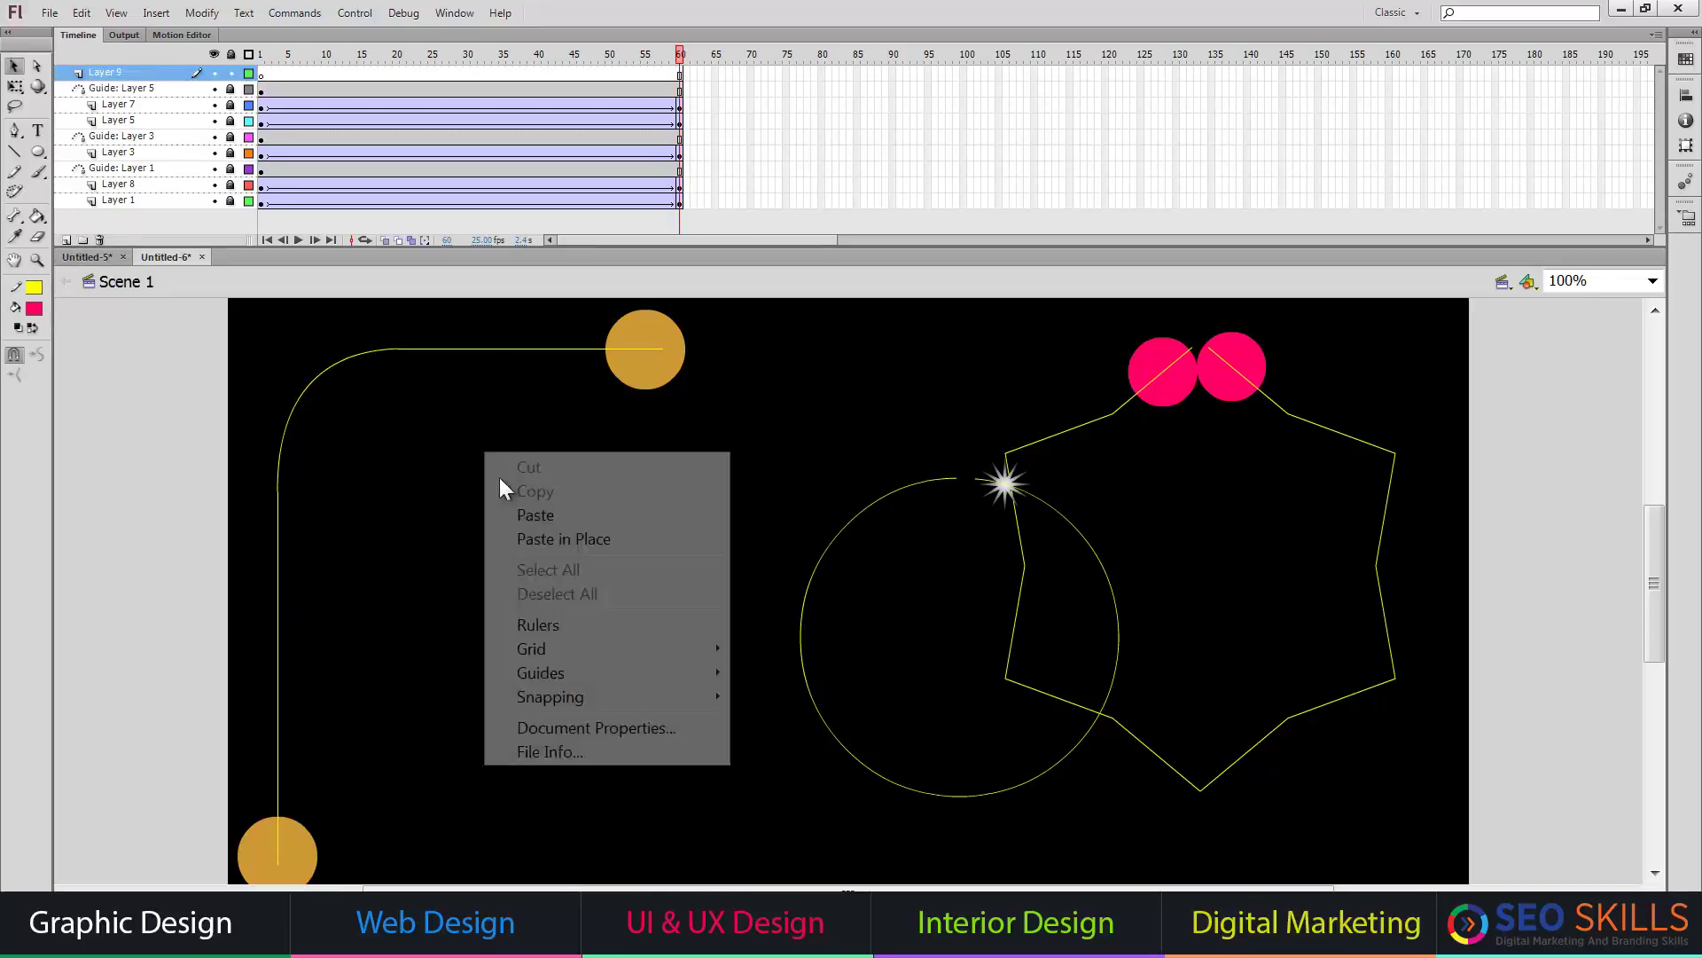
left_click(535, 541)
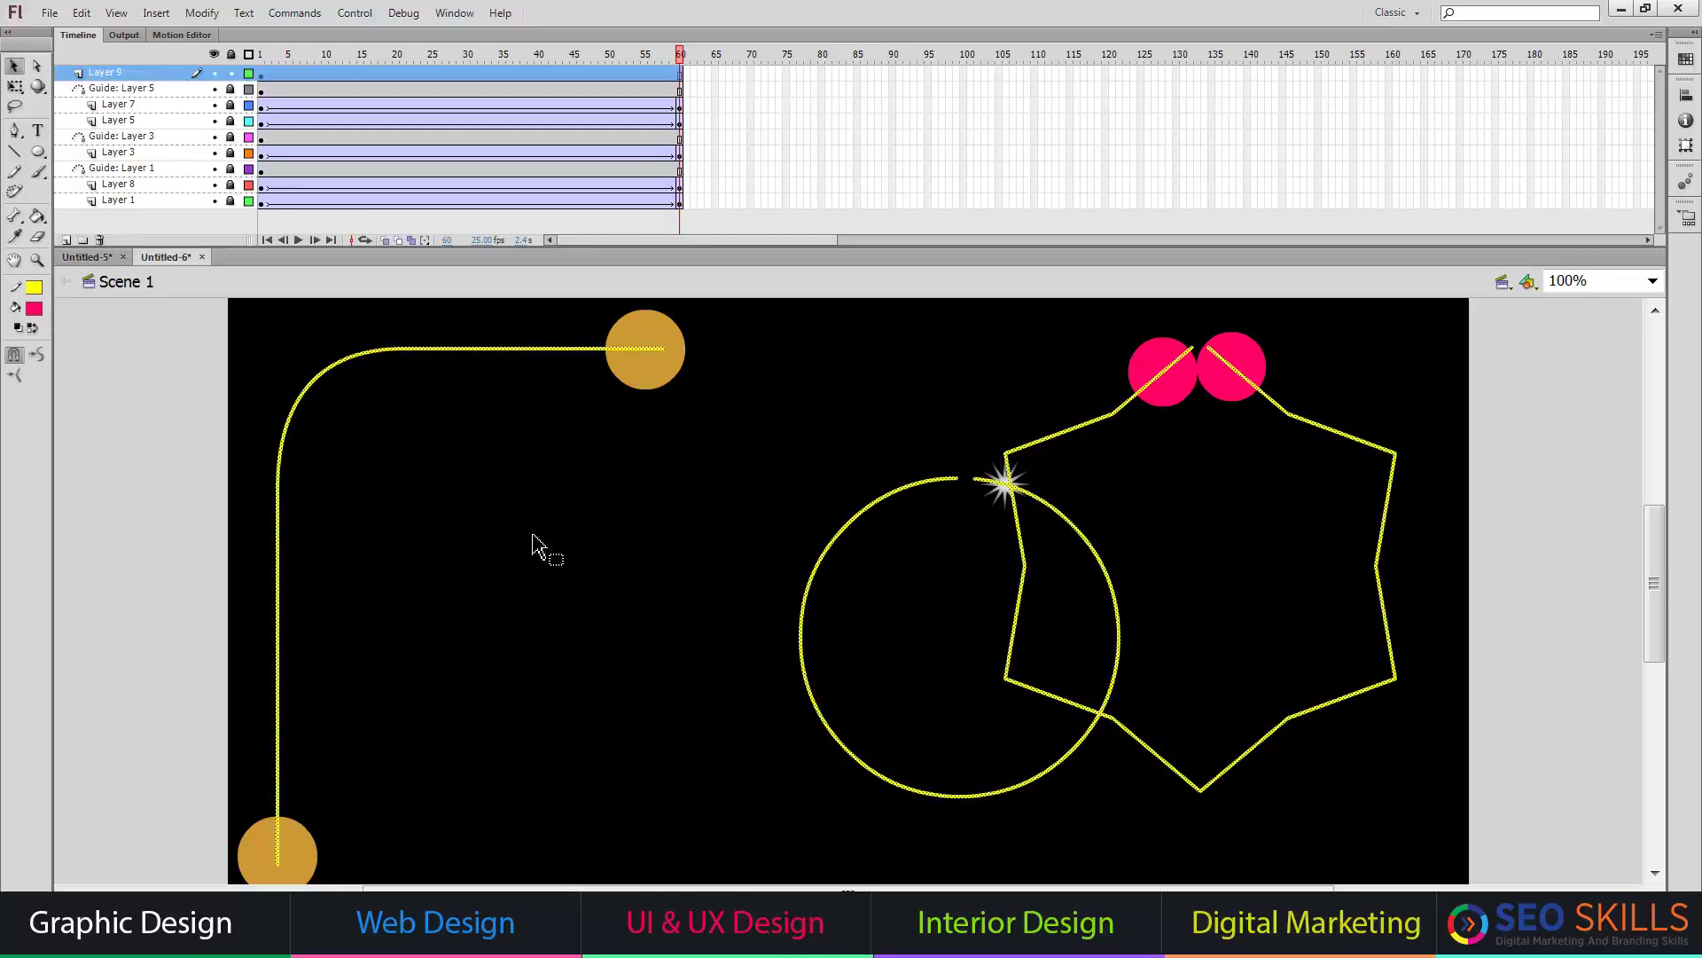
Test the movie with Ctrl+Enter and watch the circles and star follow their paths
key("ctrl+Return")
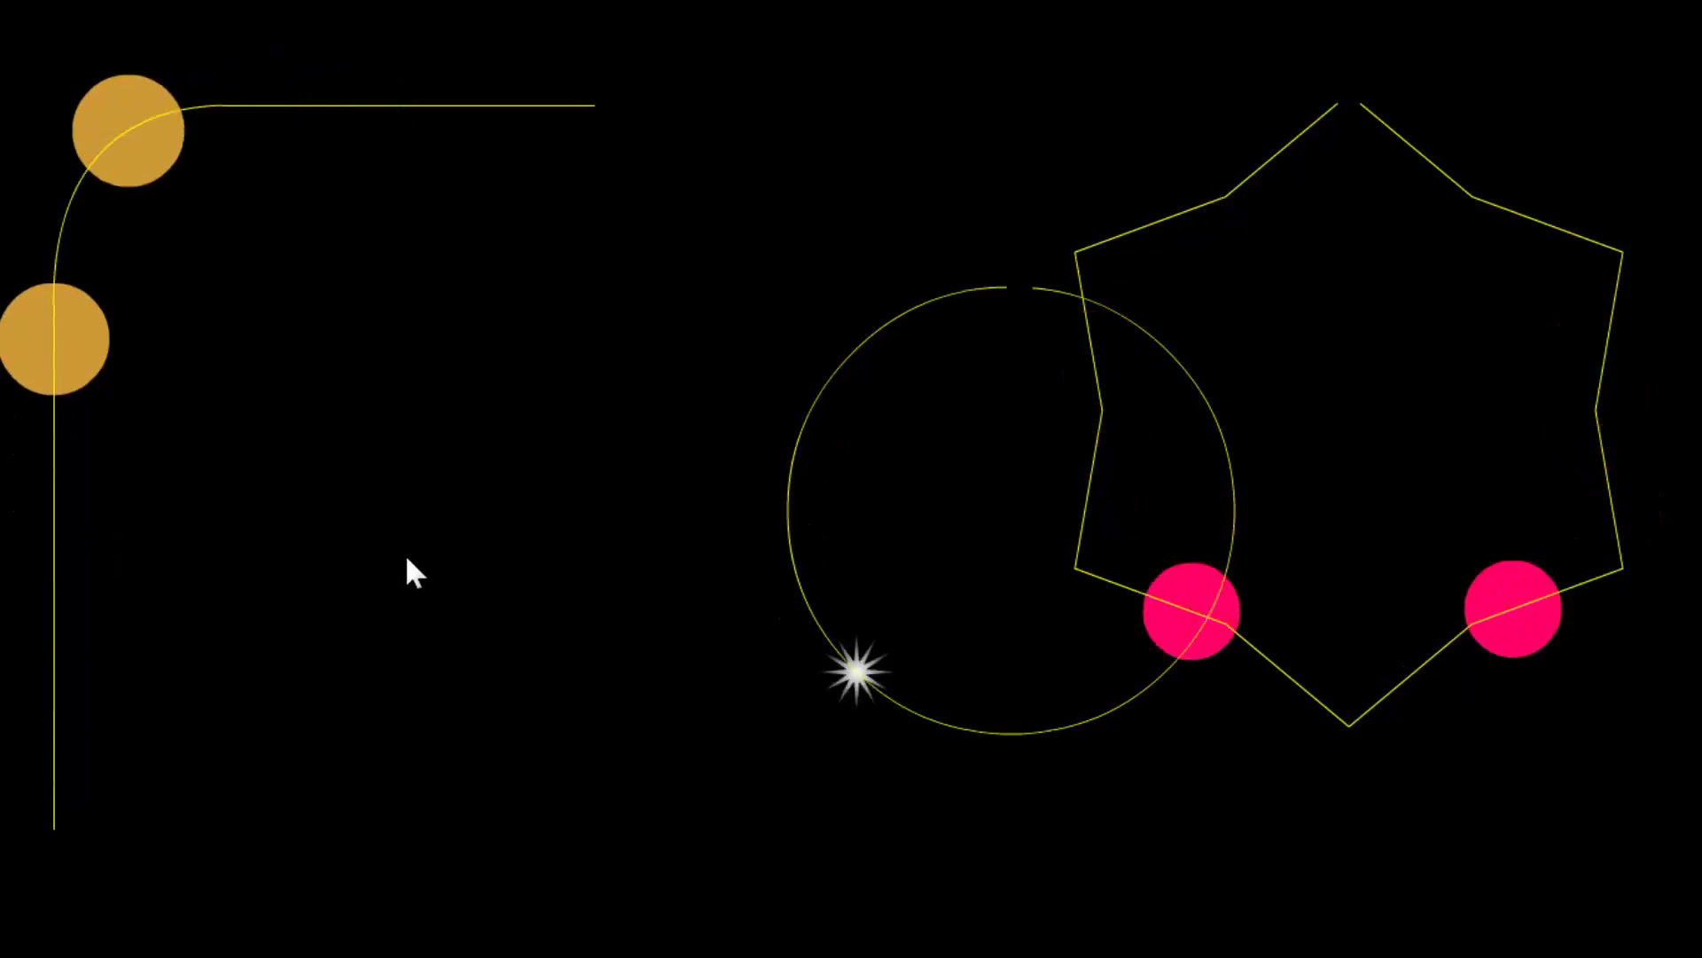